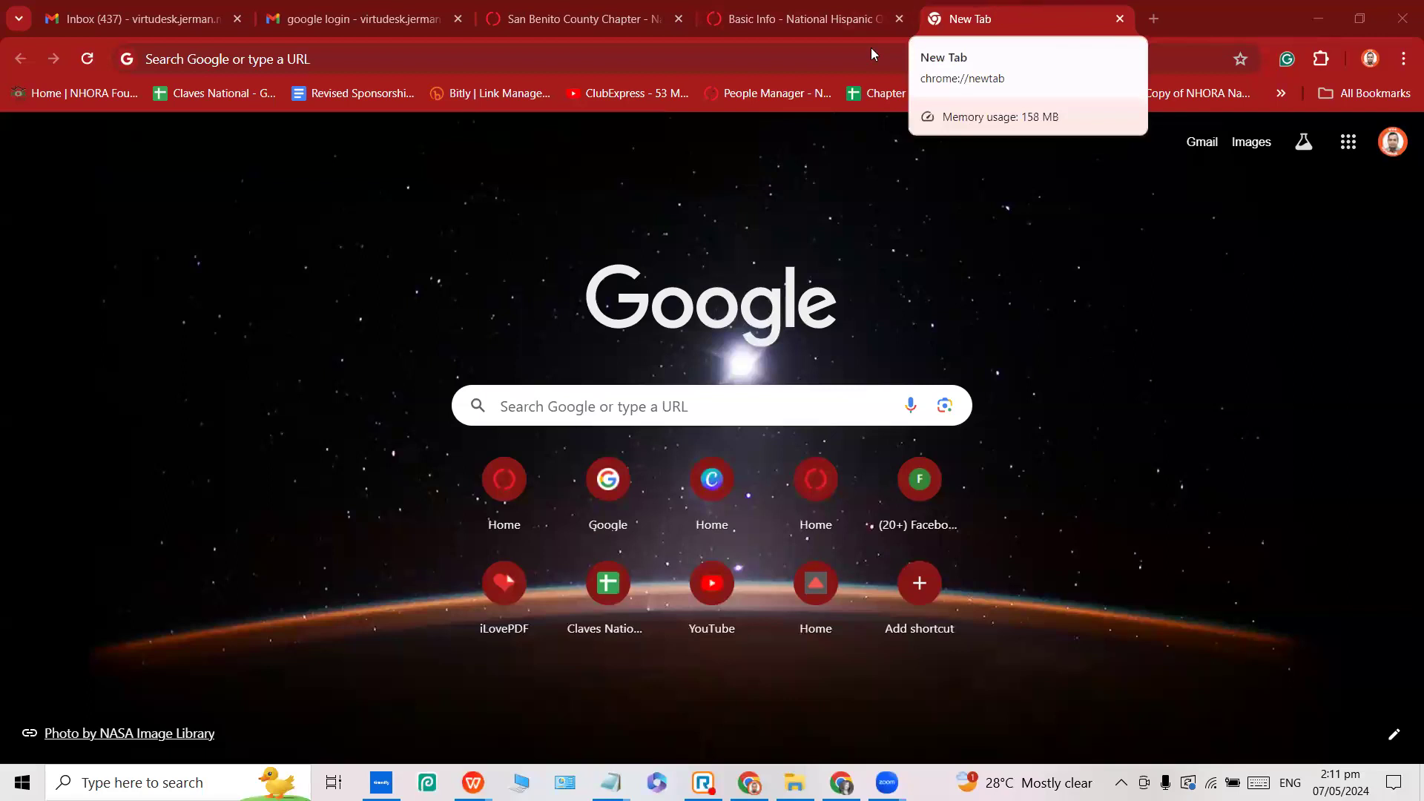
Go to nhora.org in Chrome to load the NHORA National home page.
{"action": "left_click", "coordinate": [796, 59]}
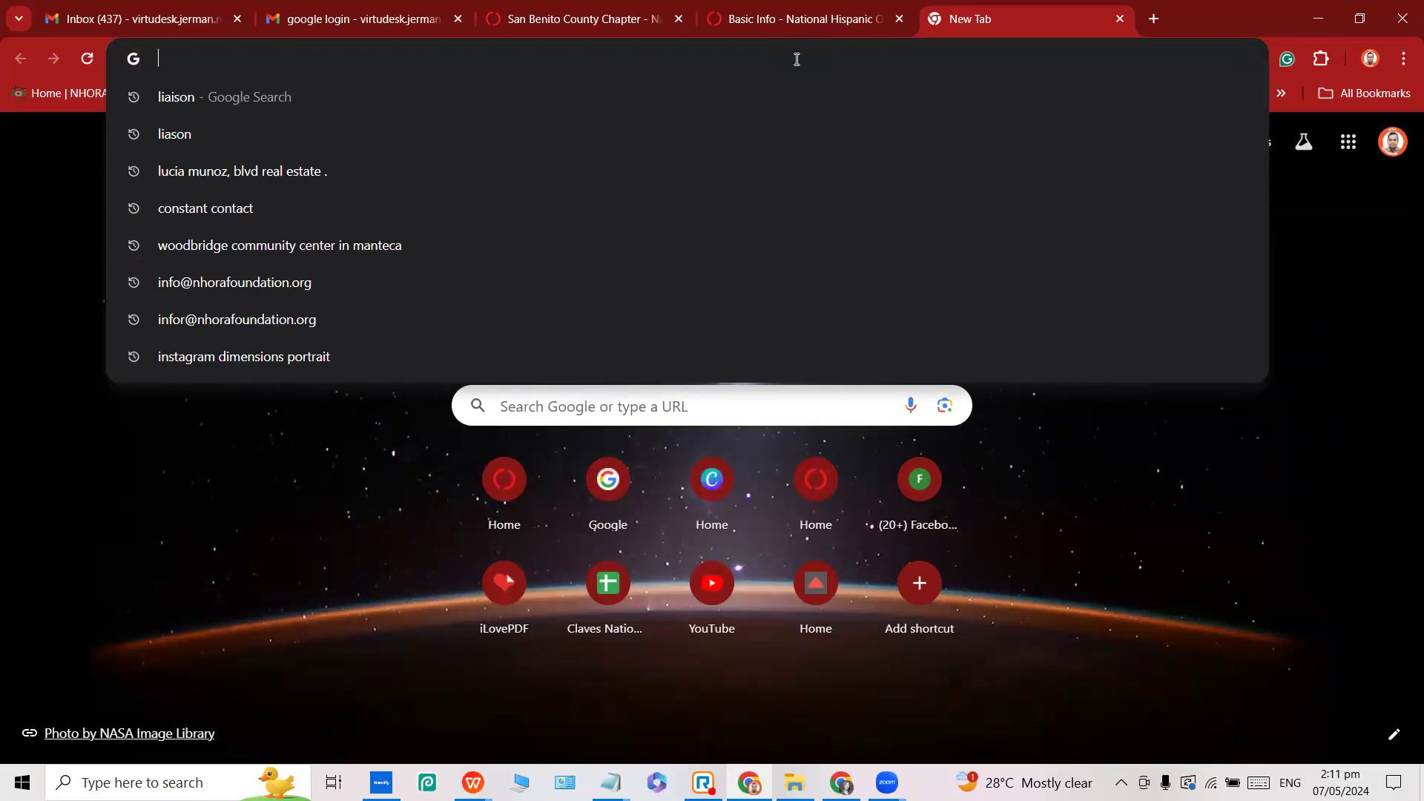
{"action": "type", "text": "nhora"}
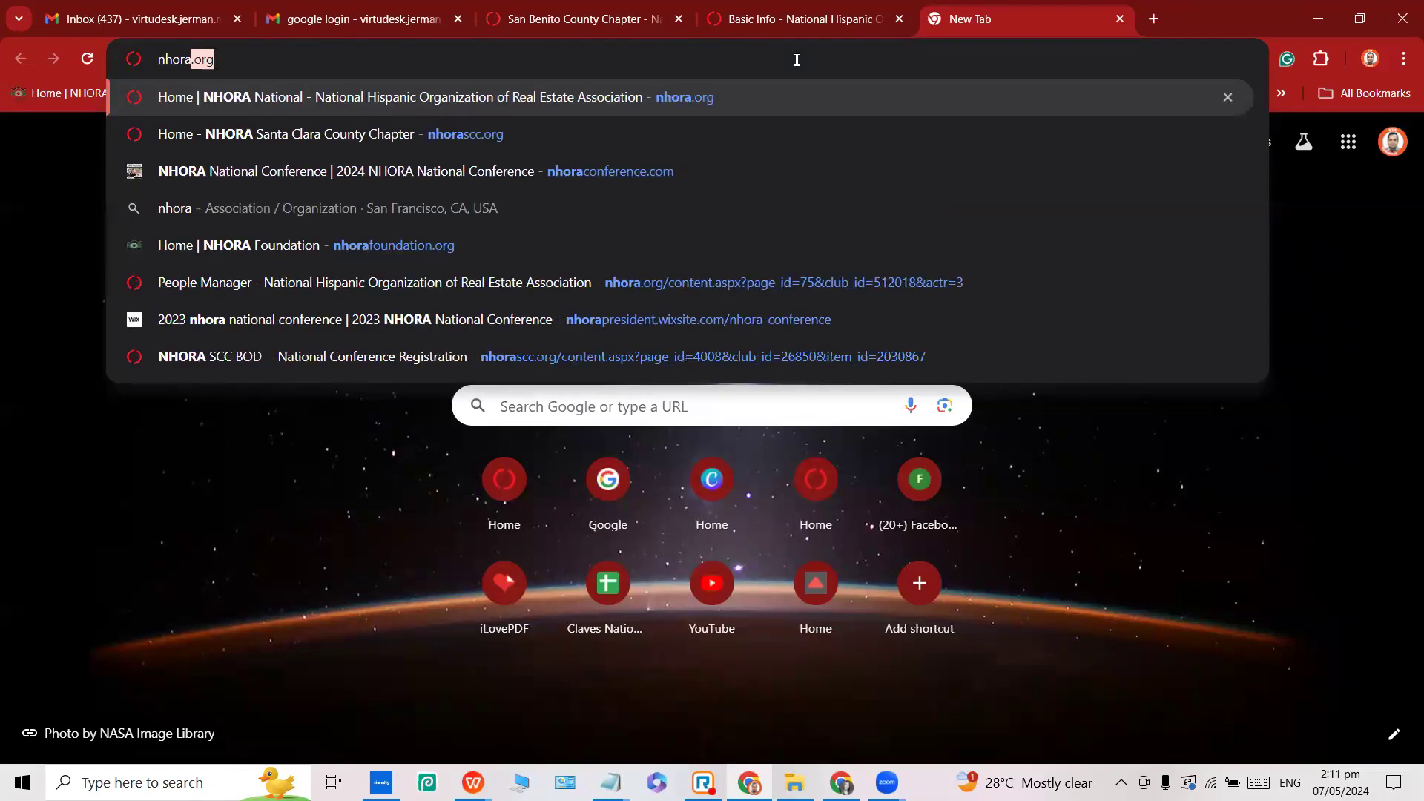
{"action": "key", "text": "Return"}
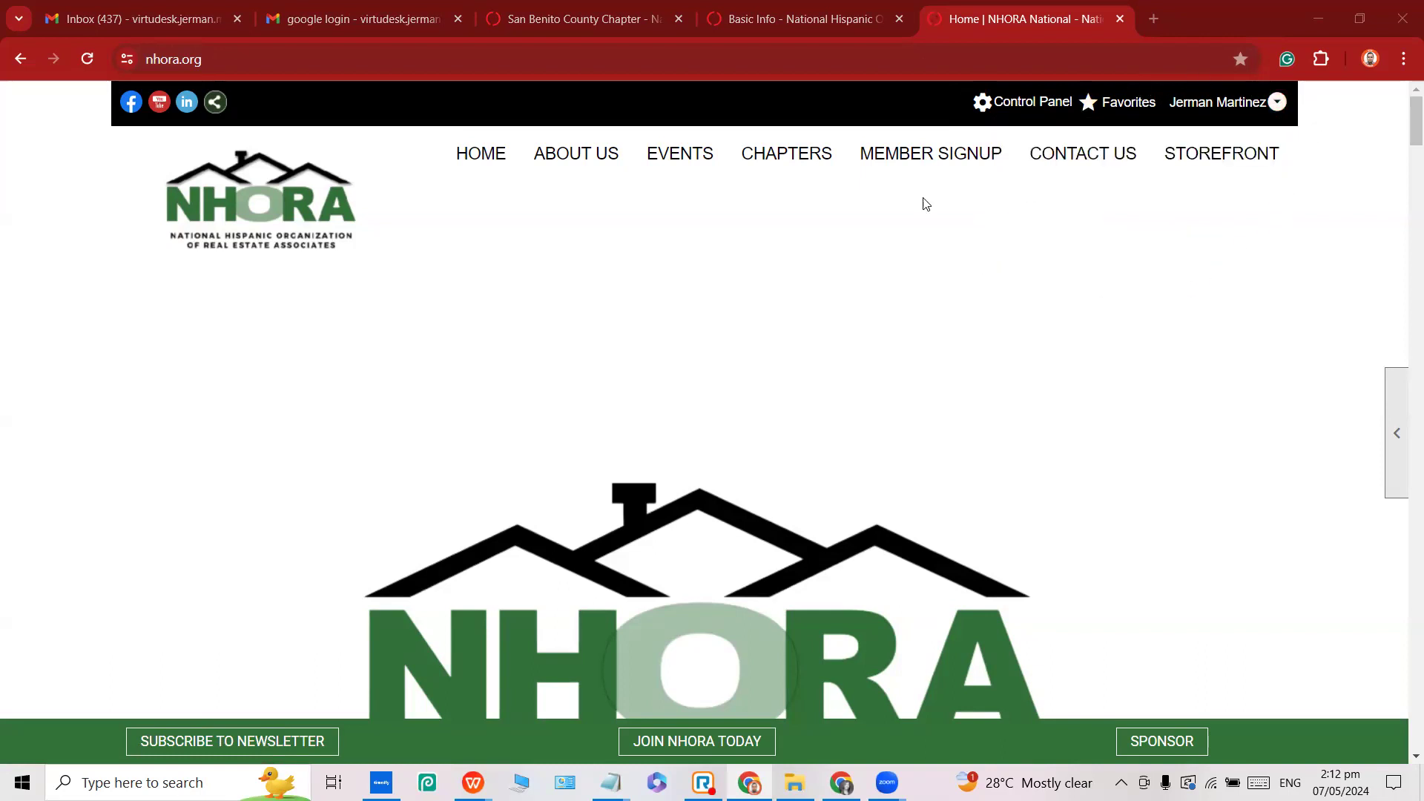
Open the Events Manager from the Control Panel's Website tab.
{"action": "left_click", "coordinate": [1024, 108]}
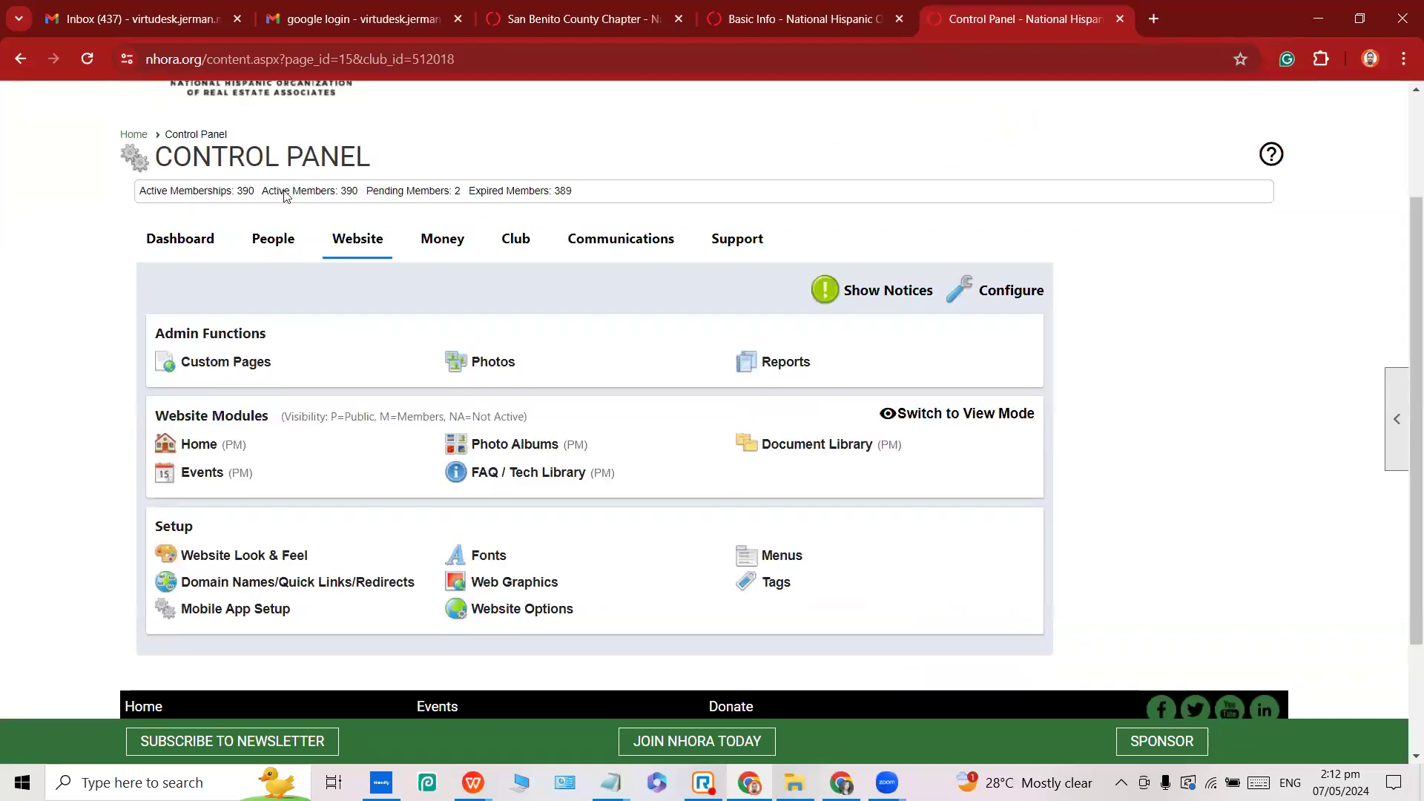
{"action": "left_click", "coordinate": [372, 247]}
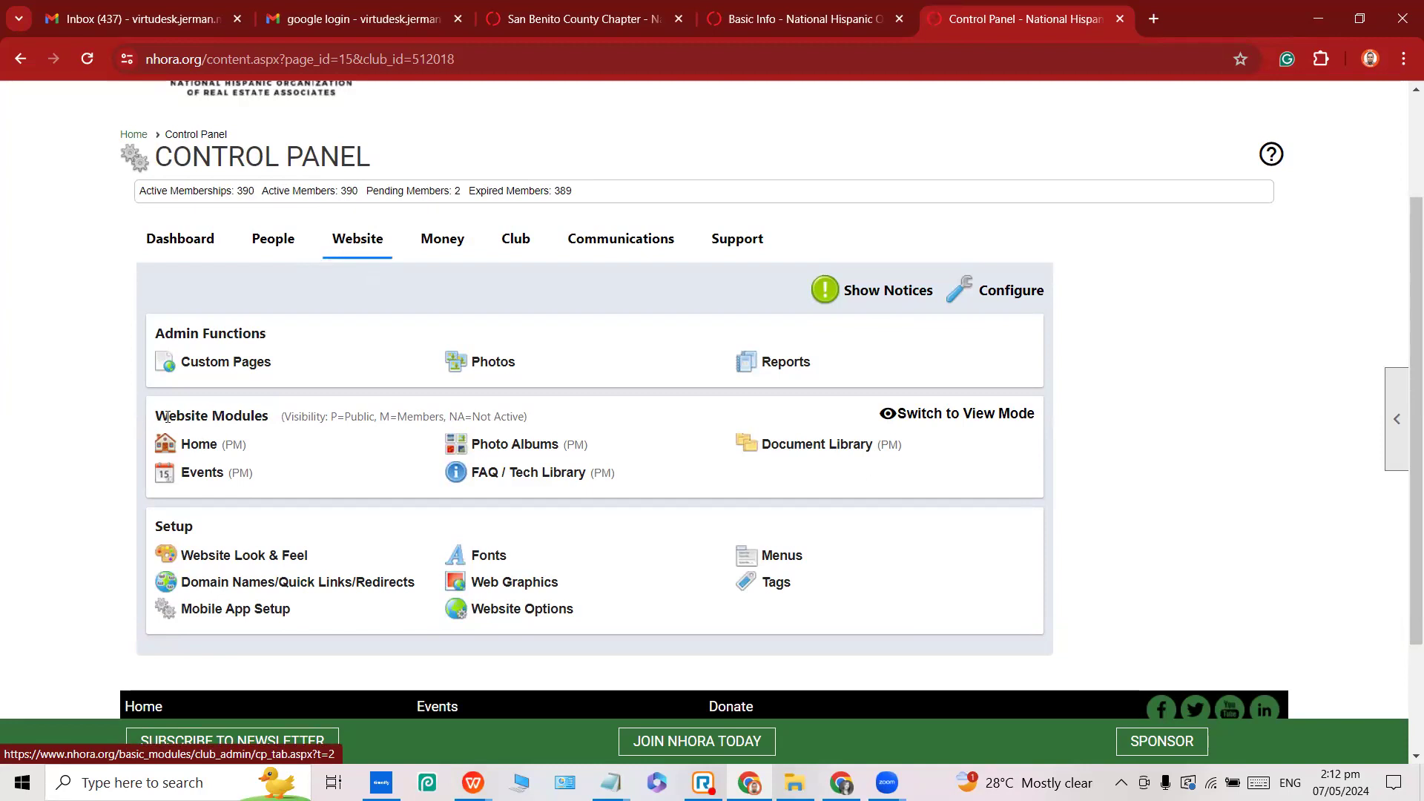
{"action": "triple_click", "coordinate": [191, 417]}
{"action": "left_click", "coordinate": [232, 410]}
{"action": "triple_click", "coordinate": [231, 410]}
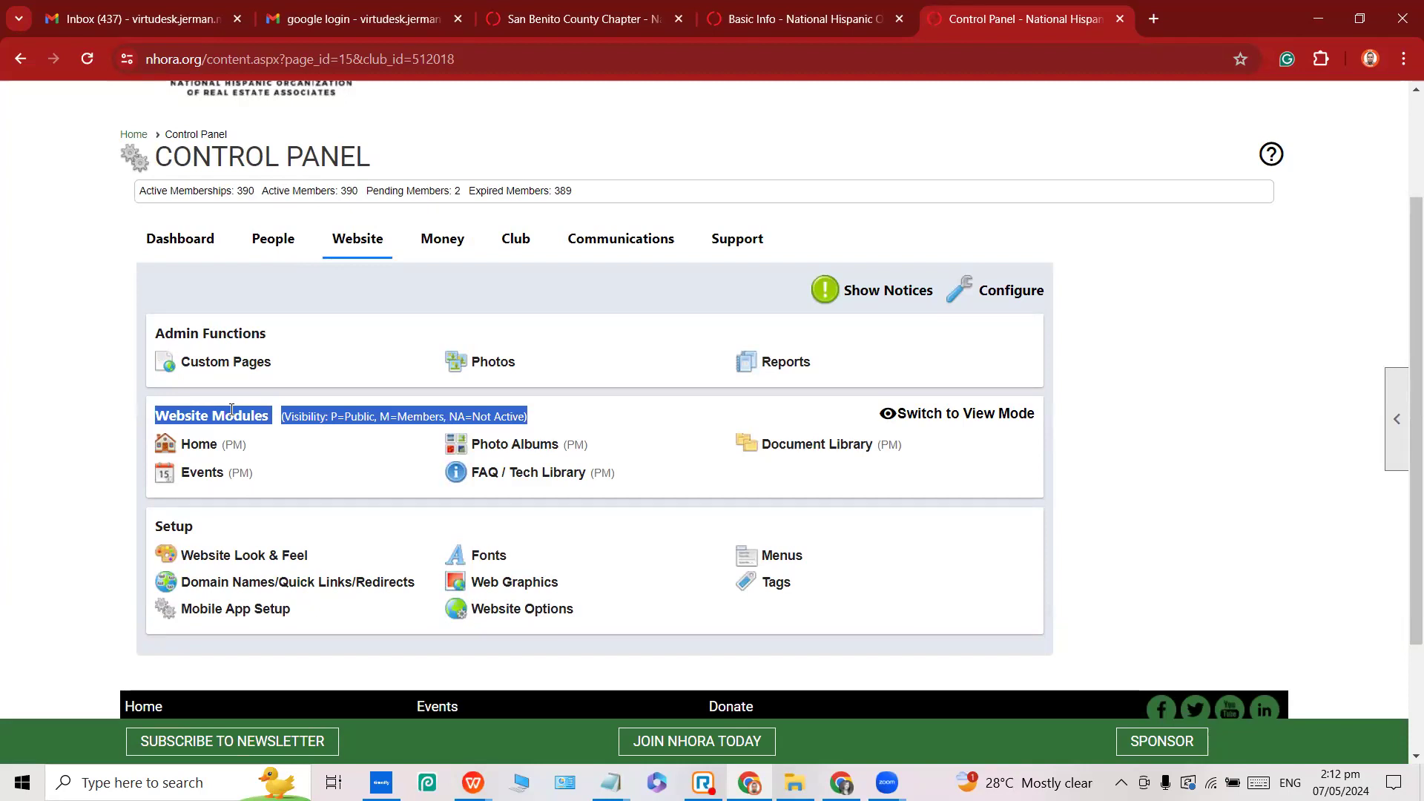
{"action": "left_click", "coordinate": [206, 478]}
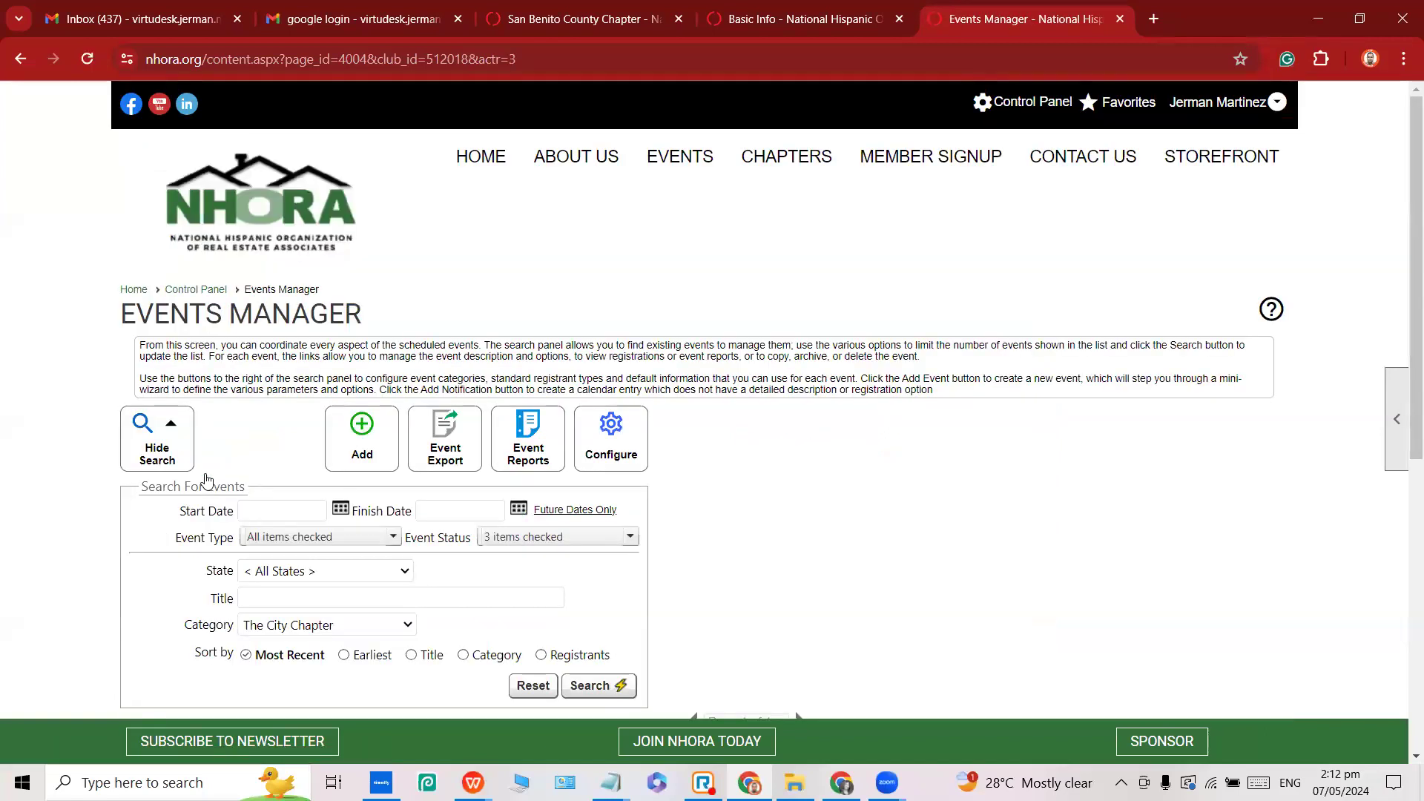
Add a new single Event to bring up its blank Basic Info form.
{"action": "left_click", "coordinate": [364, 437]}
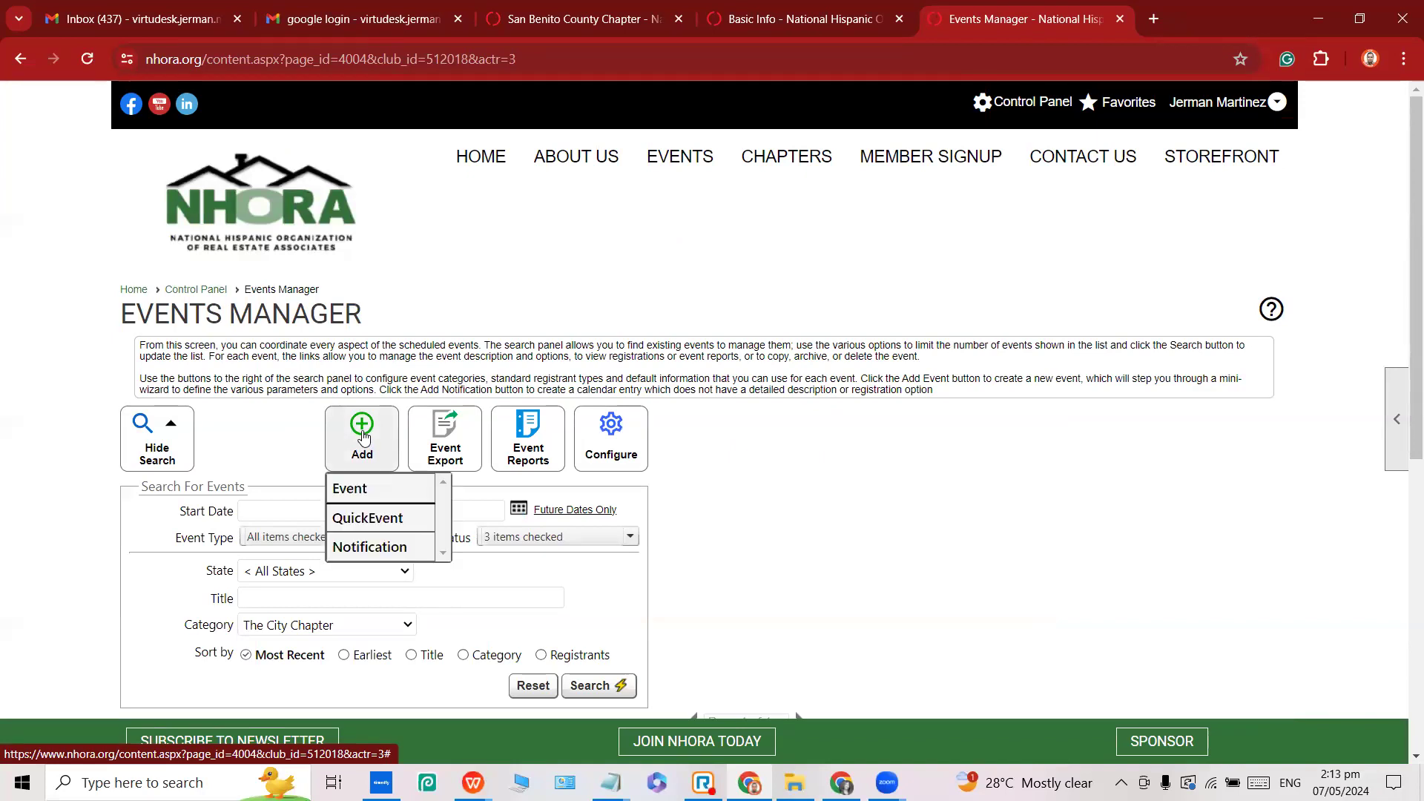
{"action": "left_click", "coordinate": [361, 491]}
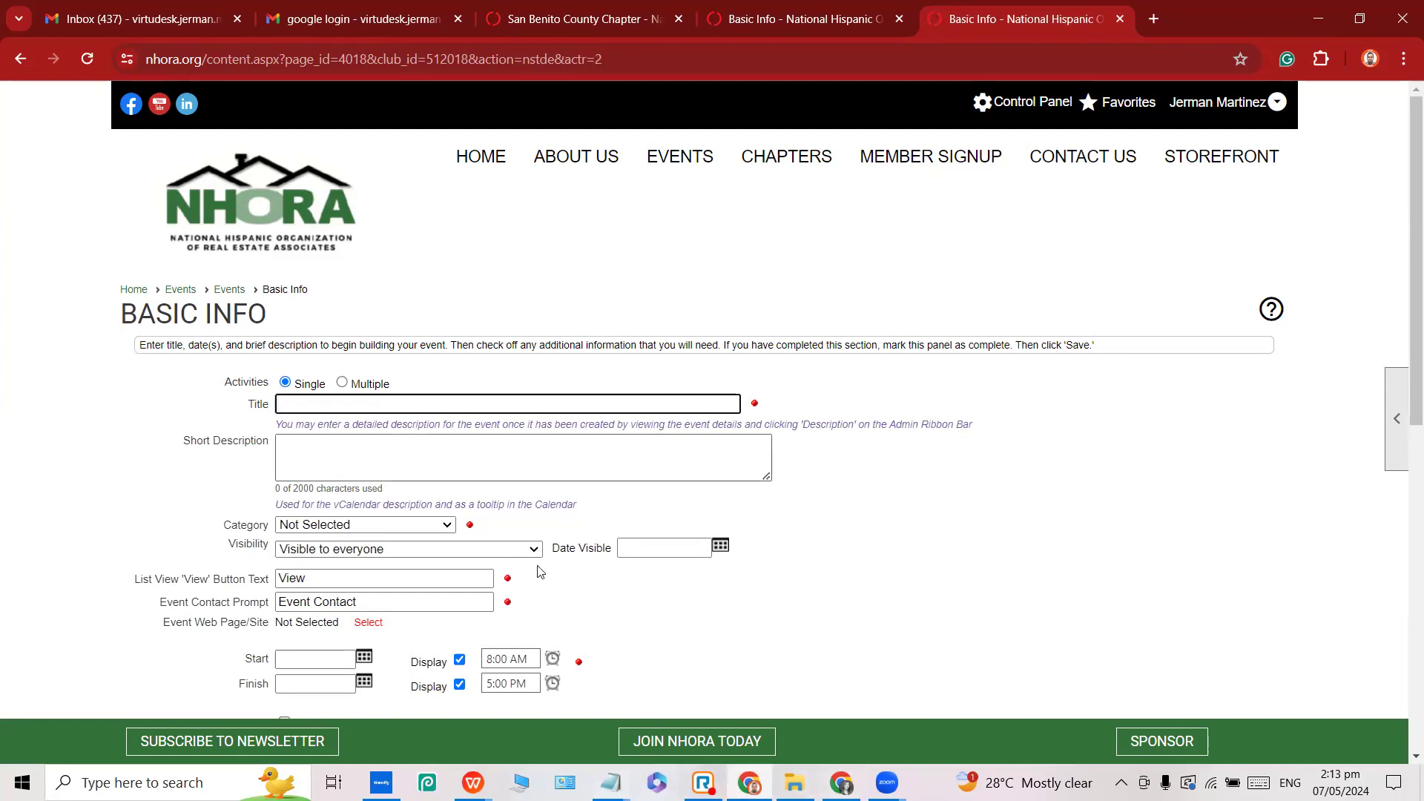
{"action": "left_click", "coordinate": [610, 782]}
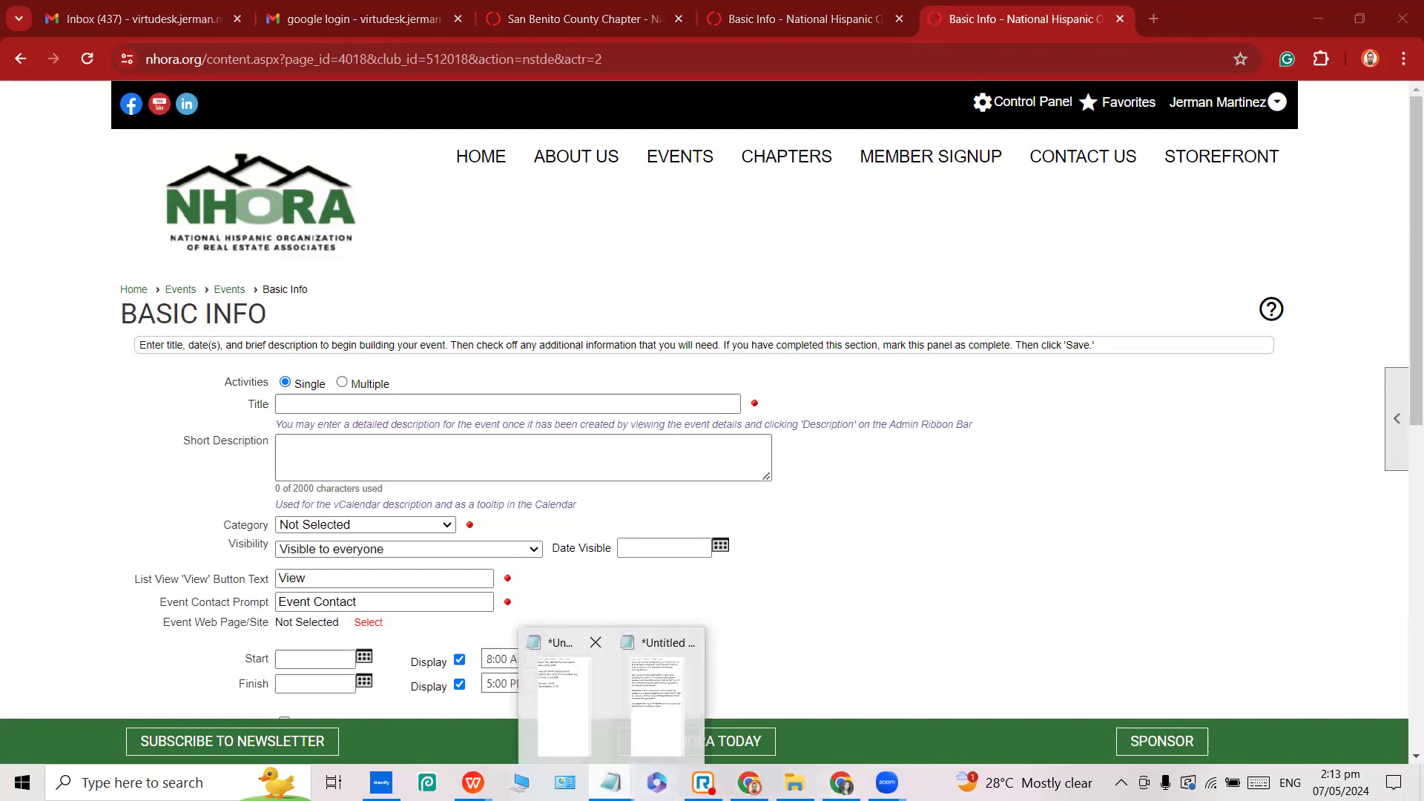
Paste 'NHORA The City Chapter - Networking Mixer' from the notes into the Title field.
{"action": "left_click", "coordinate": [563, 697]}
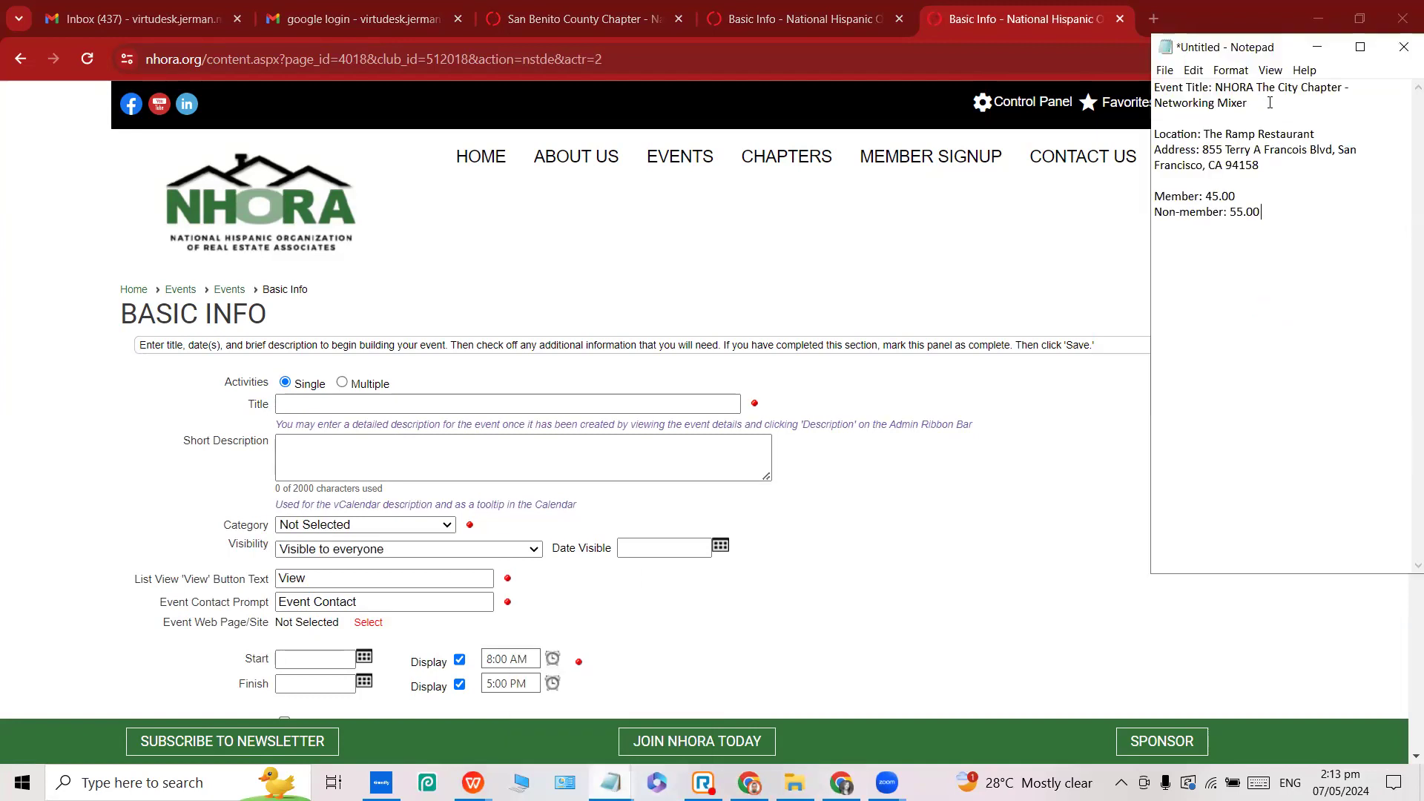
{"action": "left_click_drag", "start_coordinate": [1215, 89], "coordinate": [1248, 103]}
{"action": "key", "text": "ctrl+c"}
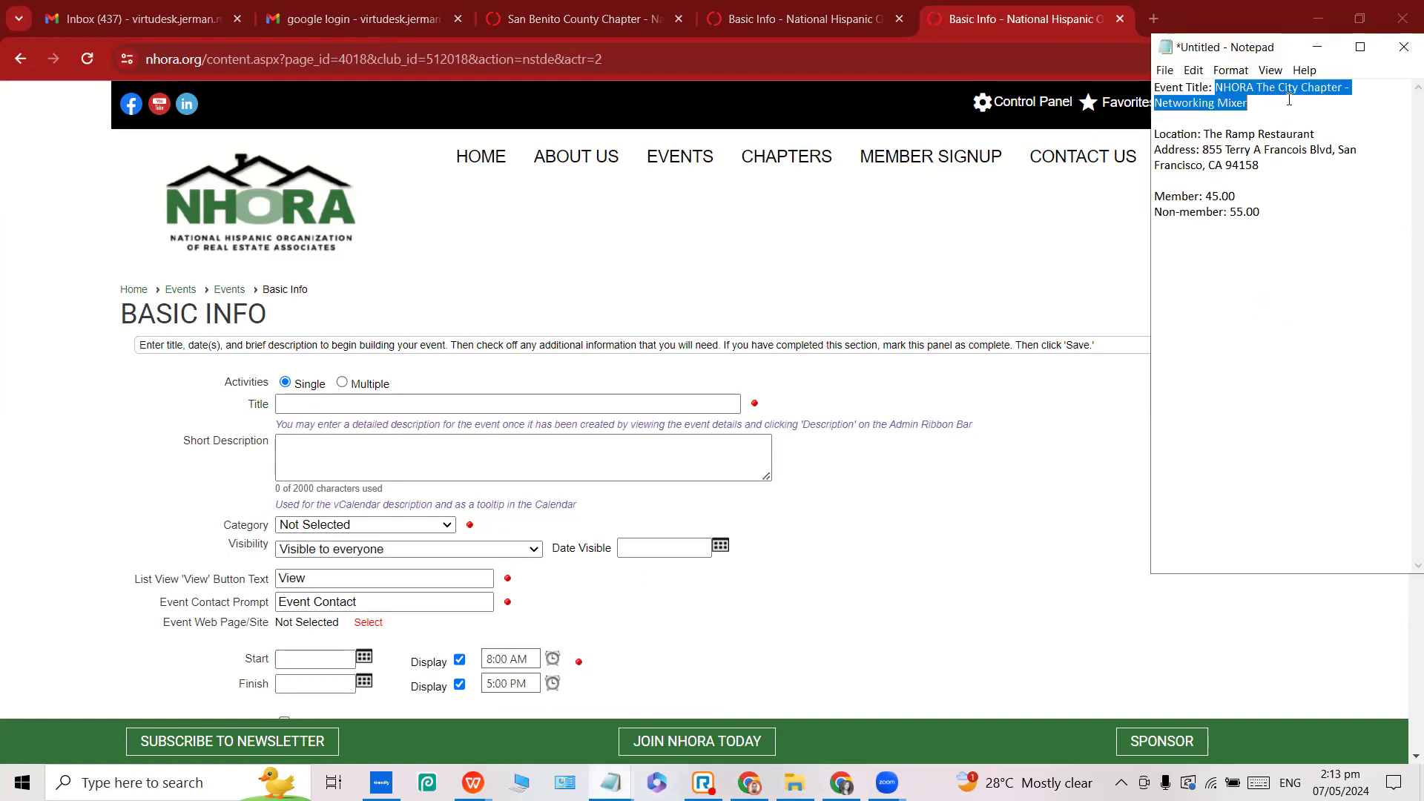
{"action": "left_click", "coordinate": [365, 403]}
{"action": "key", "text": "ctrl+v"}
{"action": "key", "text": "Tab"}
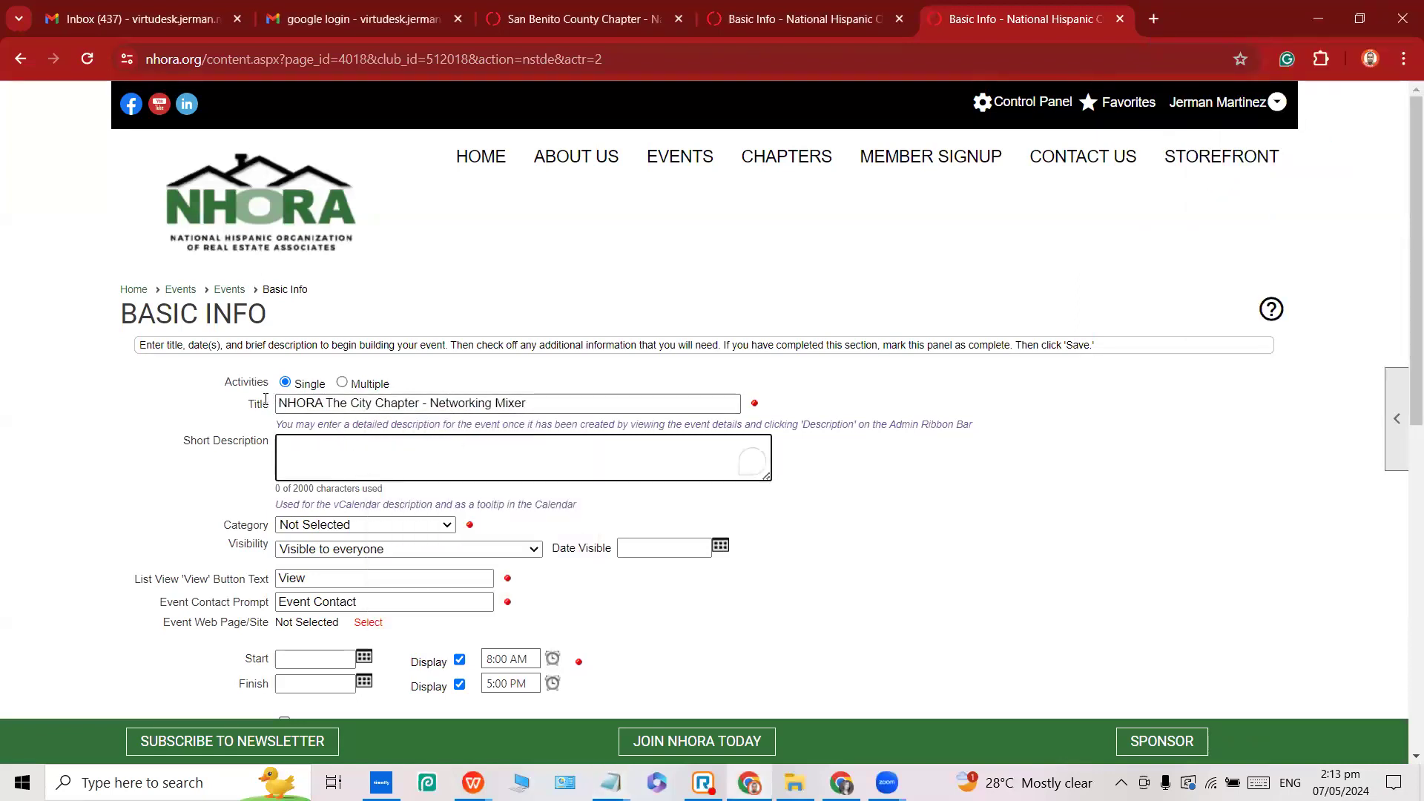
{"action": "double_click", "coordinate": [258, 403]}
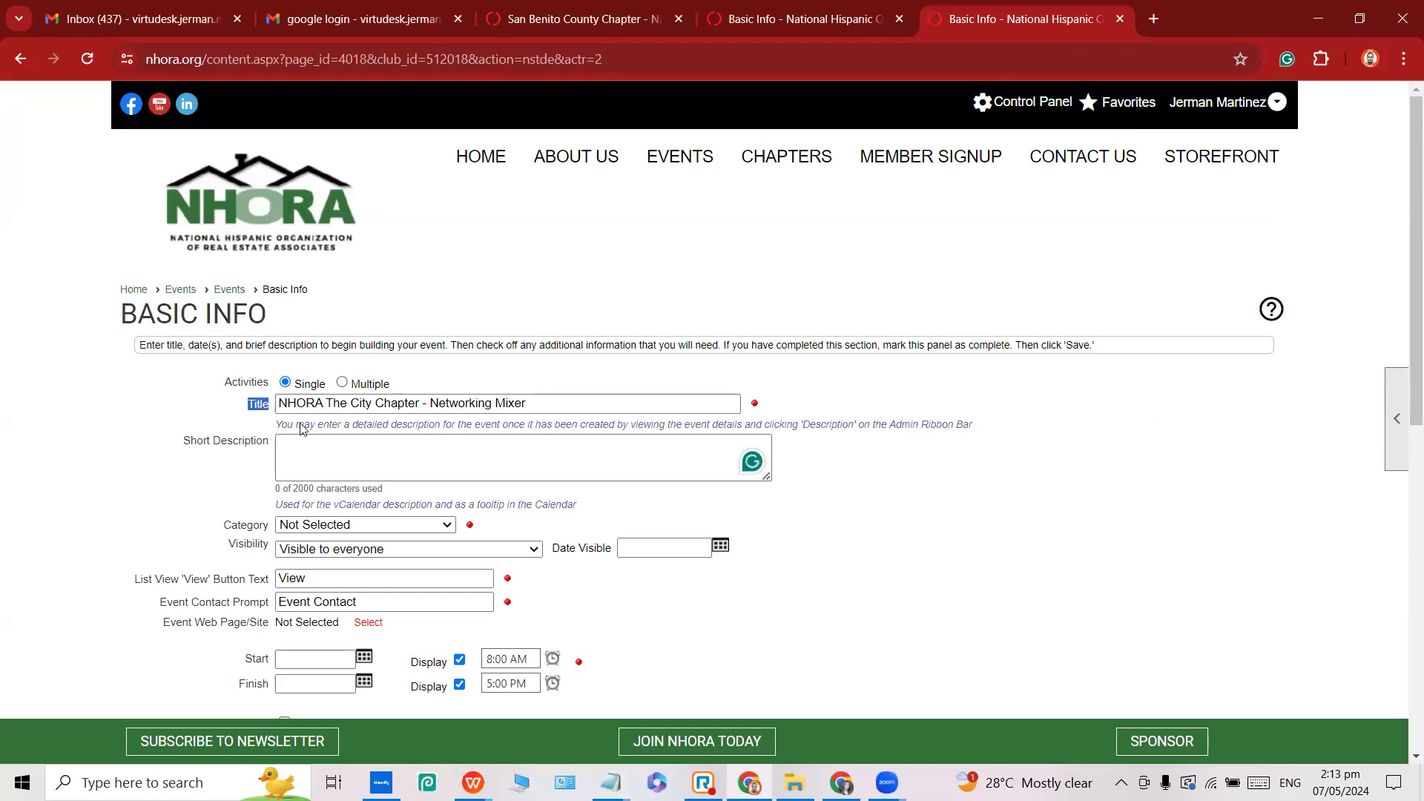
{"action": "left_click", "coordinate": [329, 449]}
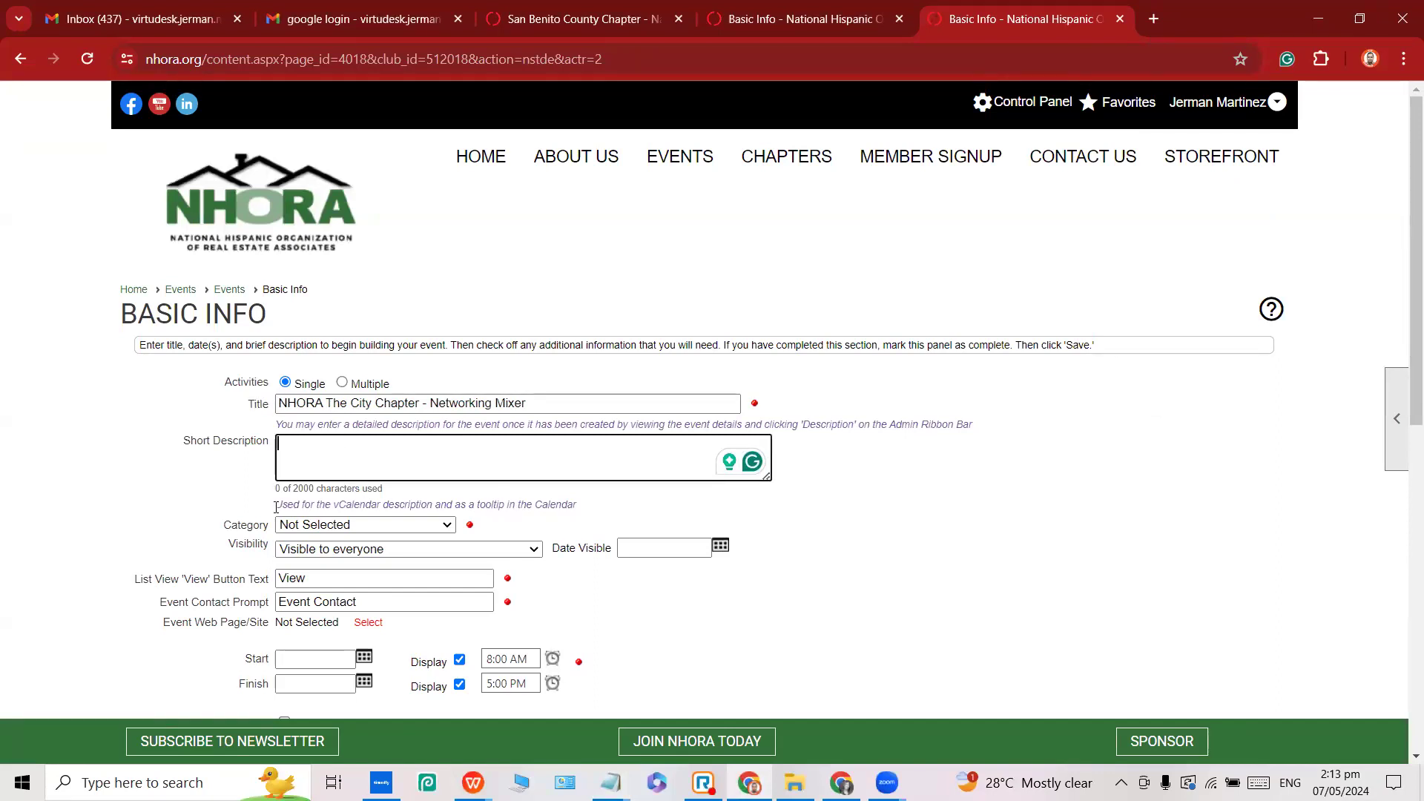
{"action": "double_click", "coordinate": [232, 523]}
{"action": "scroll", "coordinate": [252, 519], "scroll_direction": "down", "scroll_amount": 1}
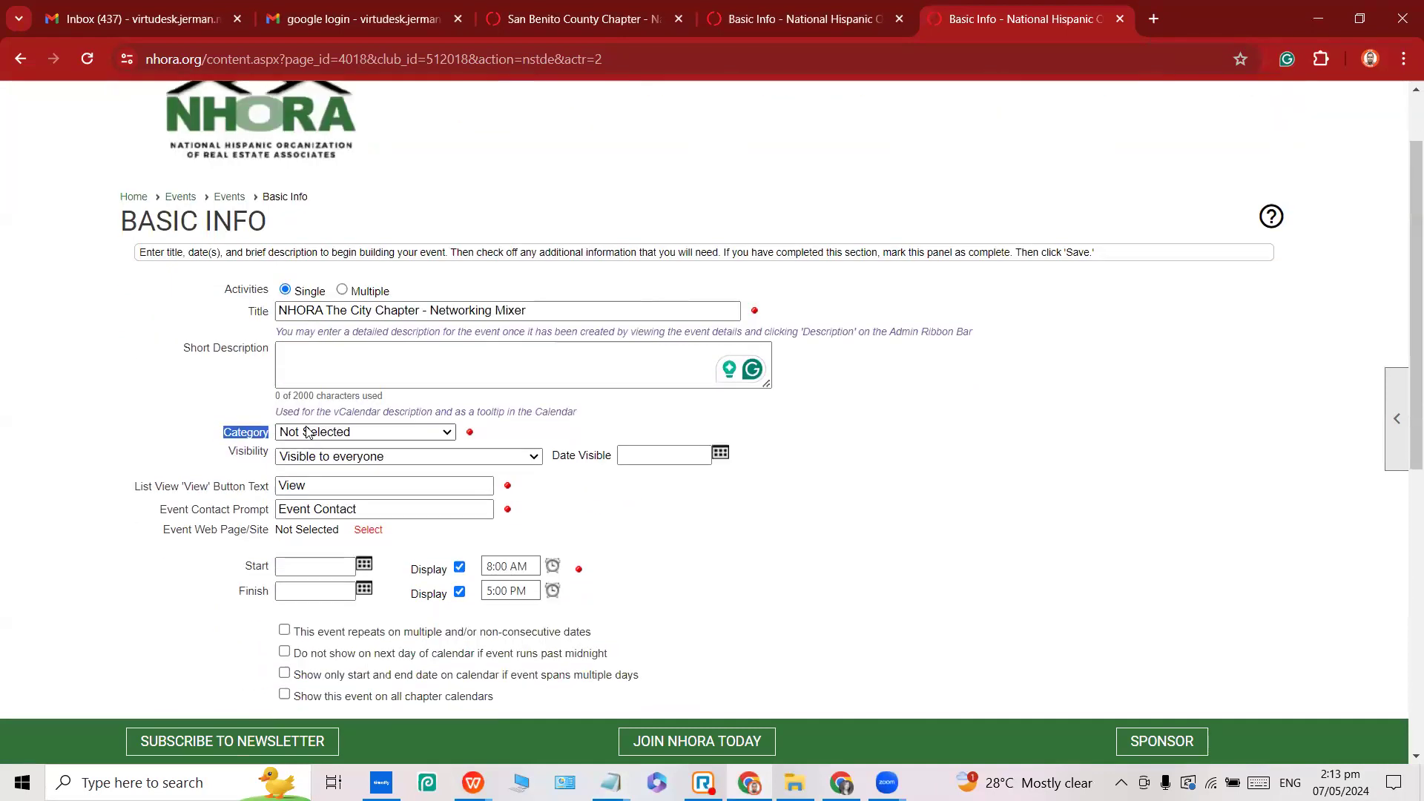
Set the event Category to The City Chapter.
{"action": "left_click", "coordinate": [347, 433]}
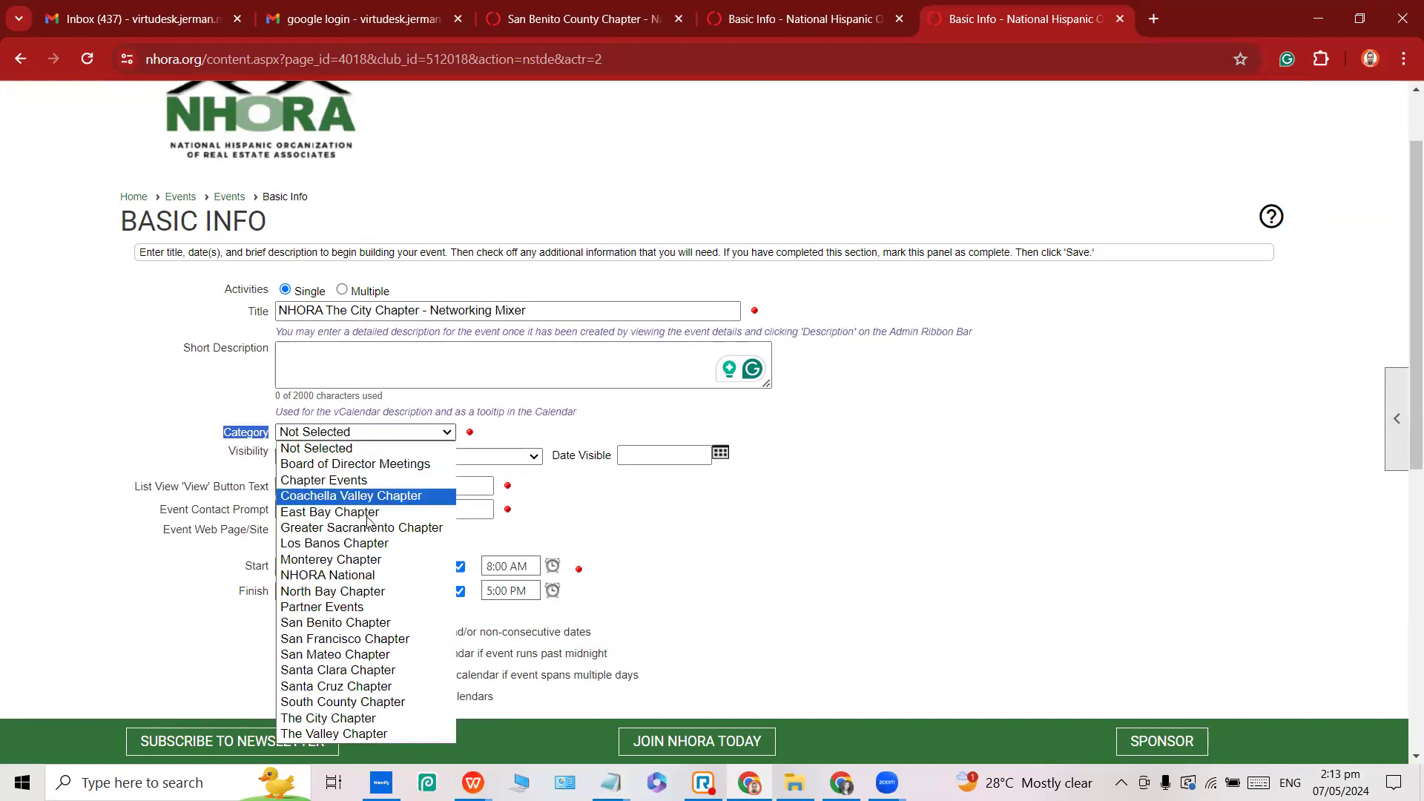
{"action": "left_click", "coordinate": [351, 719]}
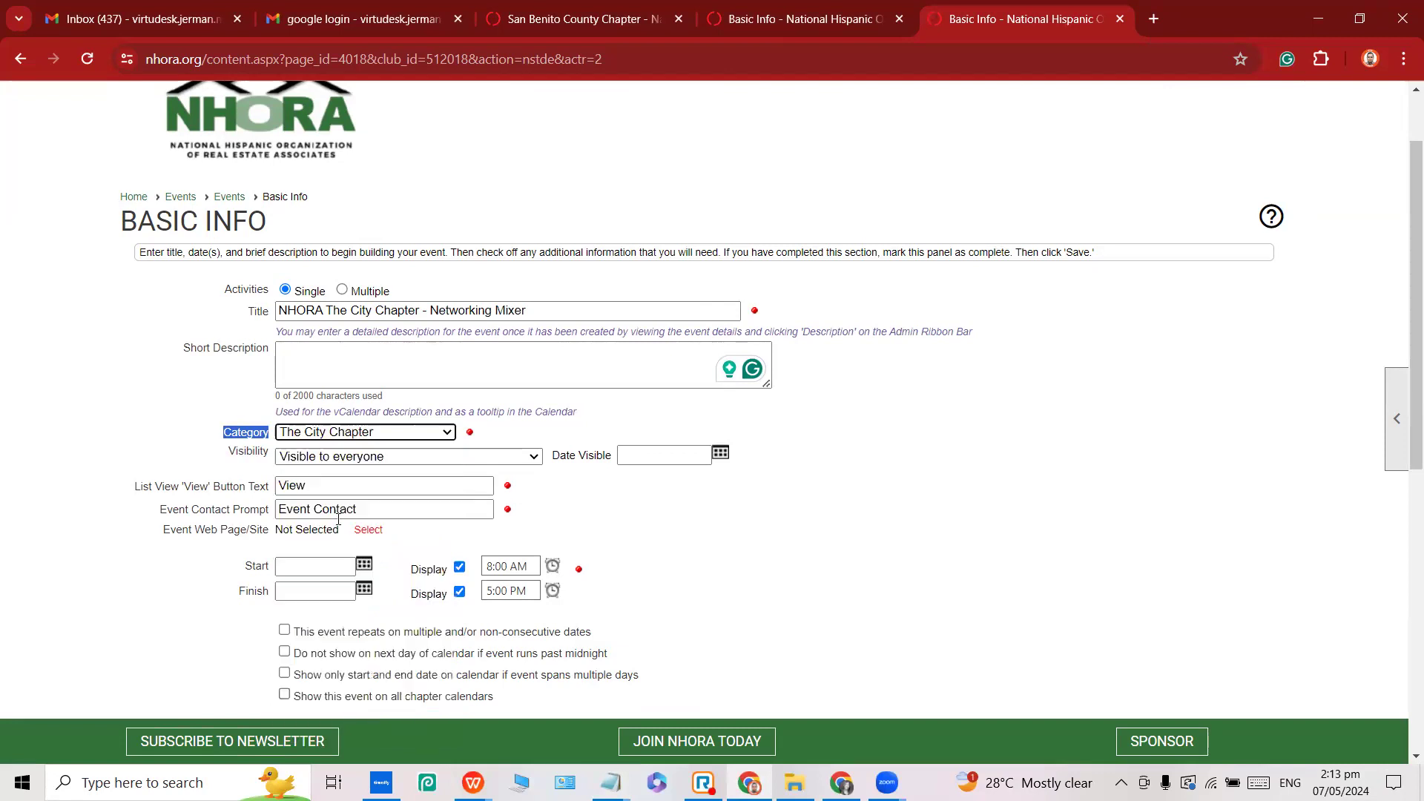
{"action": "double_click", "coordinate": [249, 450]}
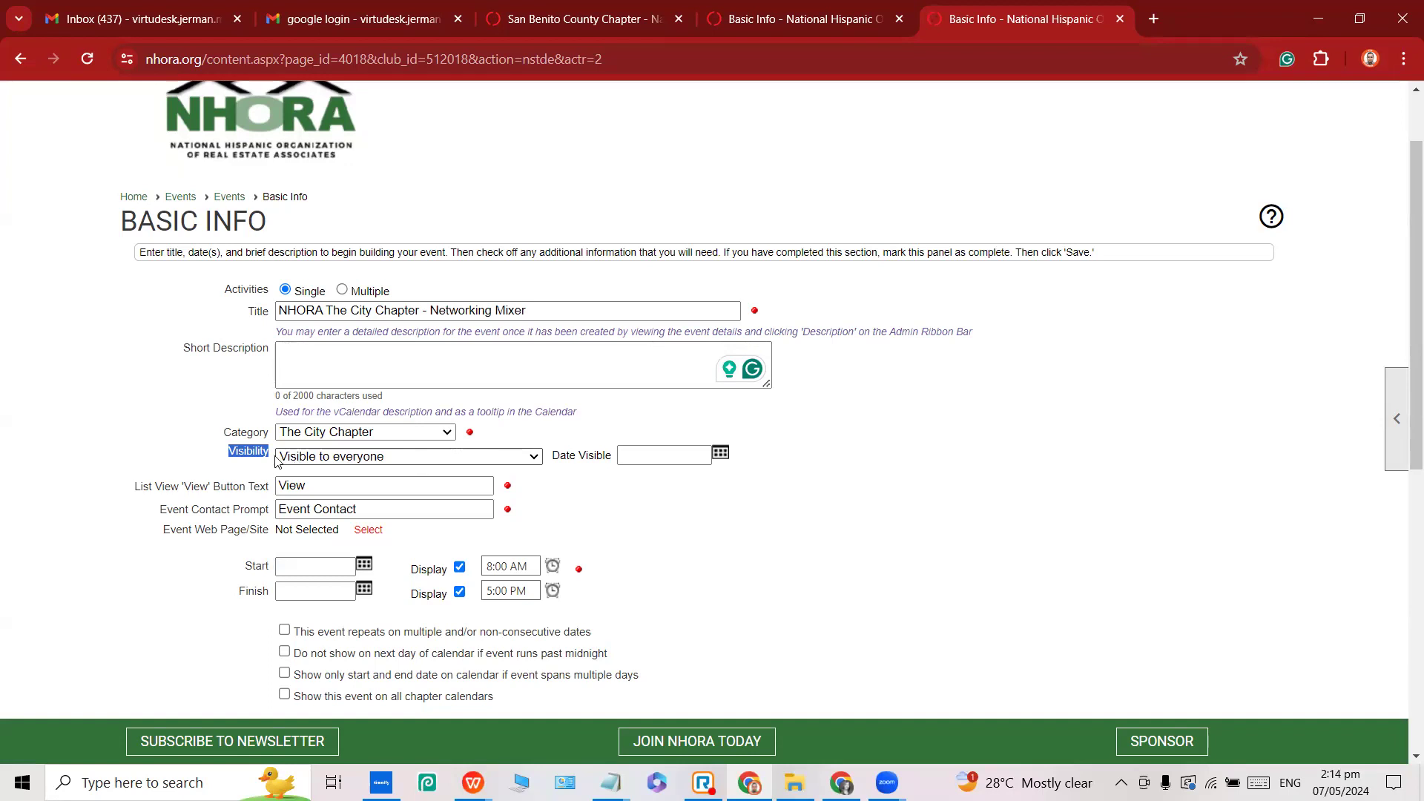
Set Date Visible to 05/07/2024 using the calendar picker.
{"action": "left_click", "coordinate": [379, 474]}
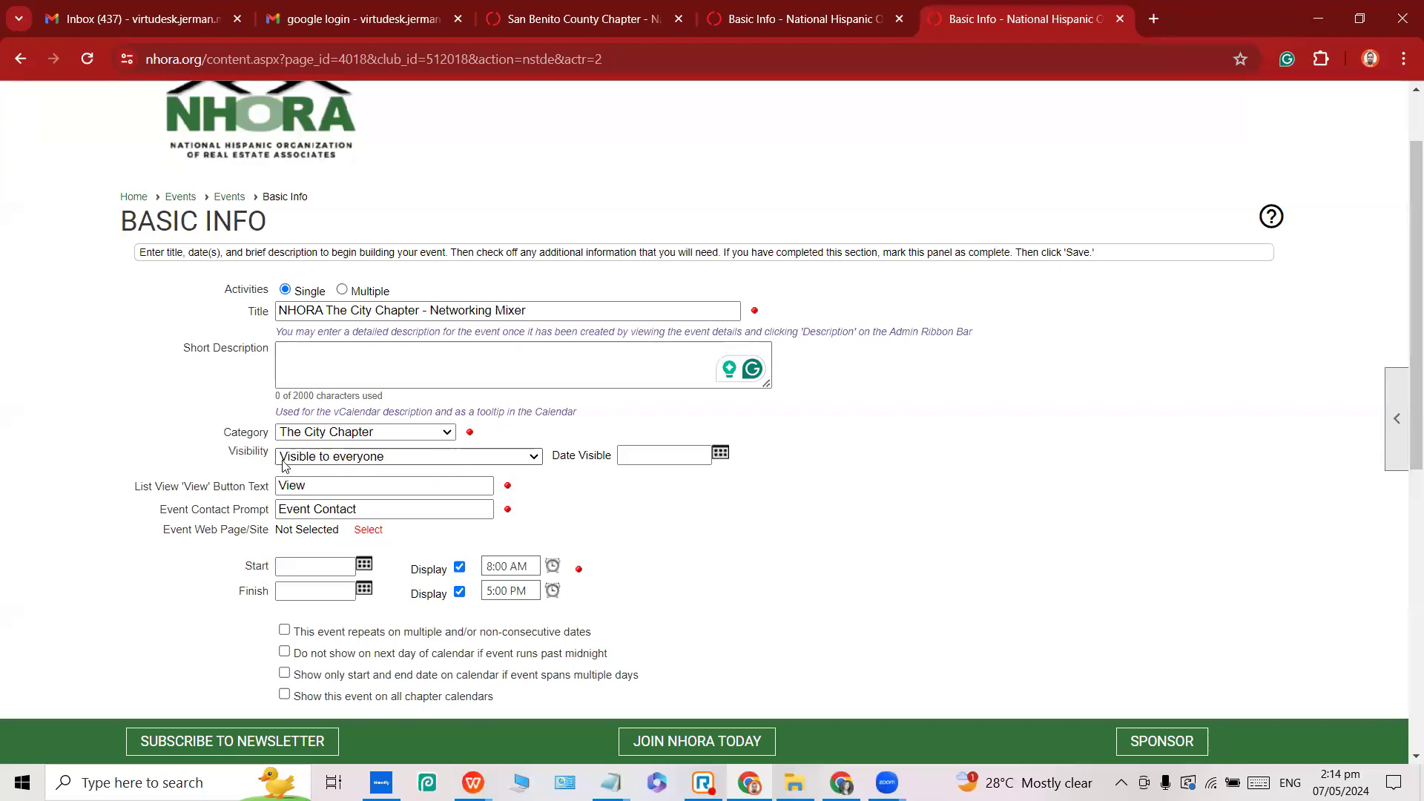
{"action": "triple_click", "coordinate": [557, 460]}
{"action": "double_click", "coordinate": [577, 458]}
{"action": "left_click", "coordinate": [568, 458]}
{"action": "left_click", "coordinate": [722, 457]}
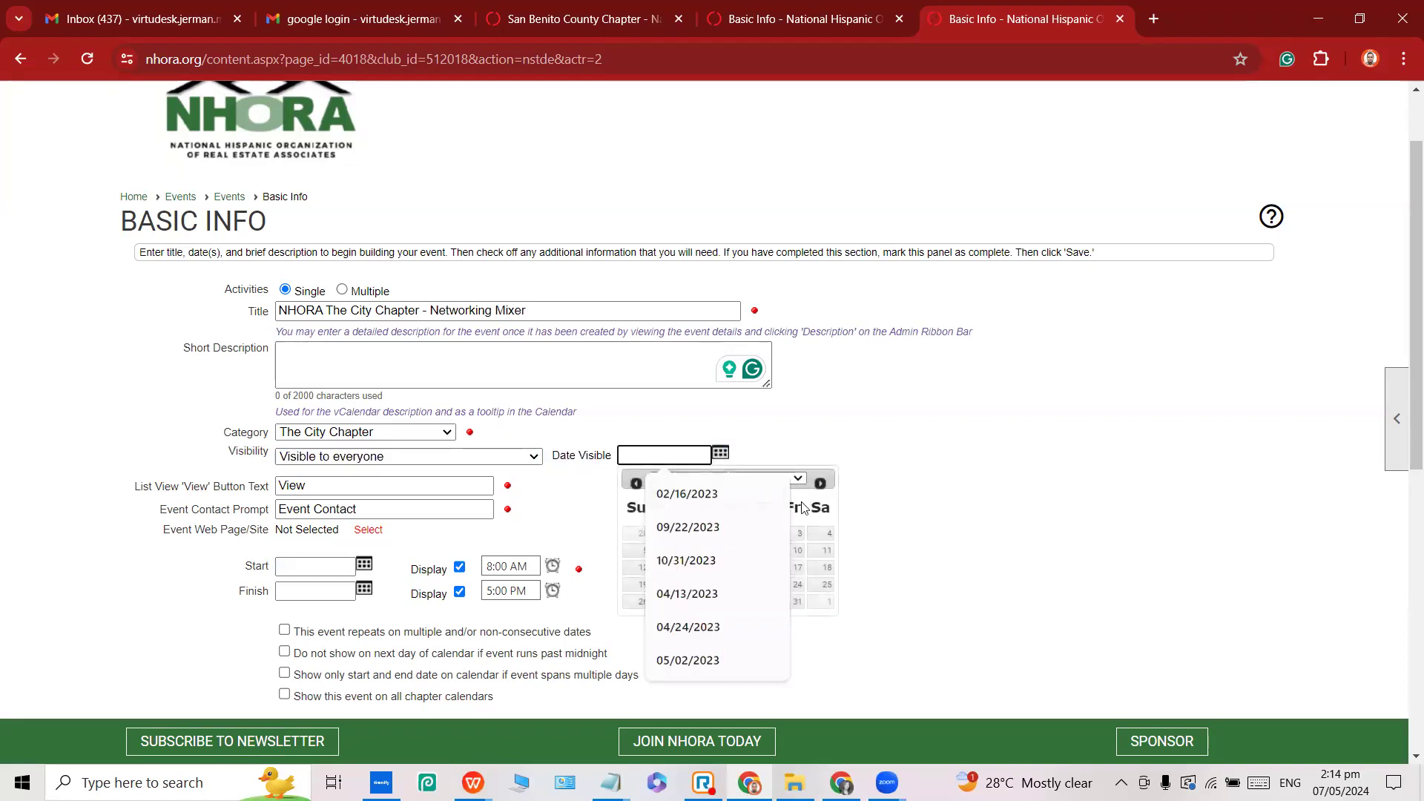
{"action": "left_click", "coordinate": [704, 555]}
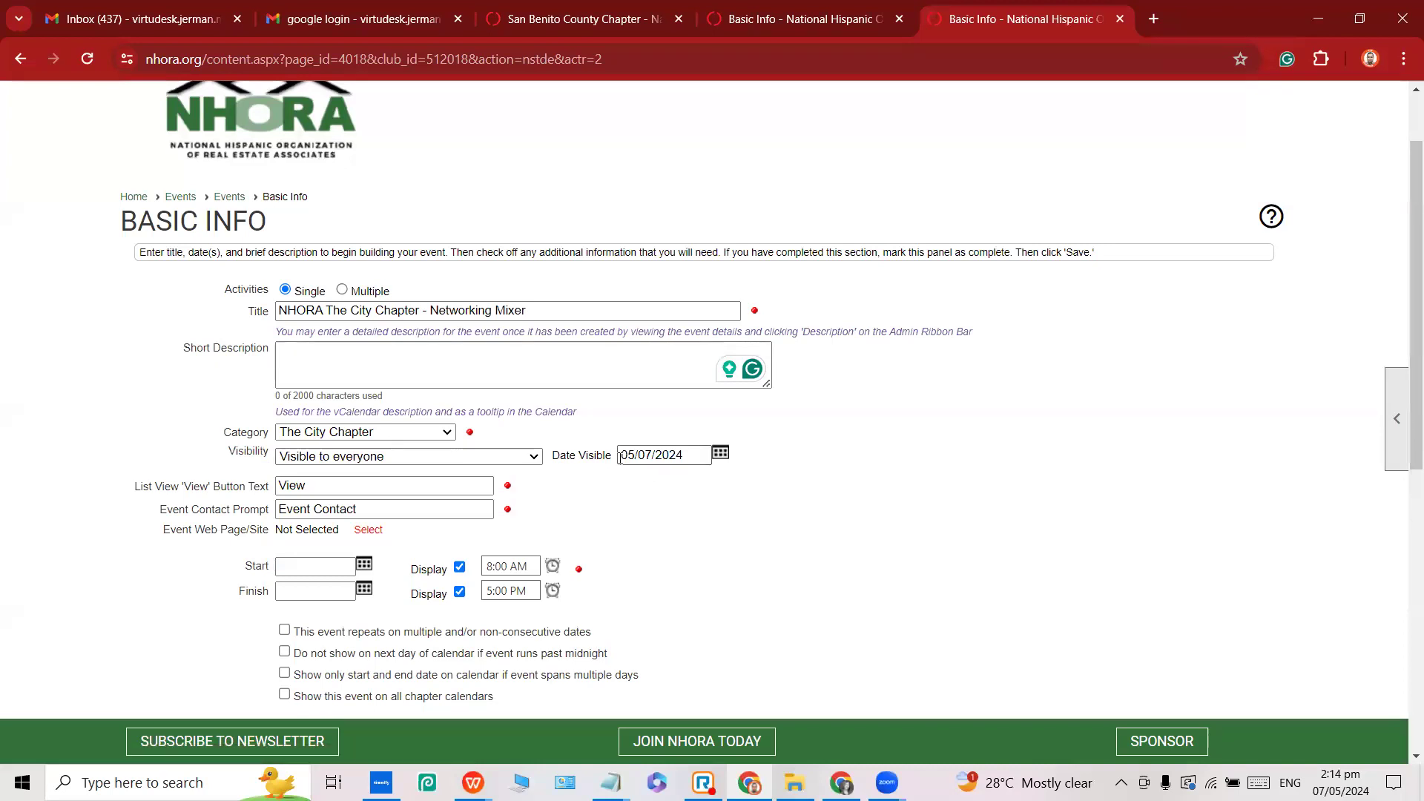
{"action": "double_click", "coordinate": [593, 450]}
{"action": "left_click", "coordinate": [555, 456]}
{"action": "left_click_drag", "start_coordinate": [555, 456], "coordinate": [614, 456]}
Set both the start and finish dates to 12/25/2024.
{"action": "left_click", "coordinate": [302, 567]}
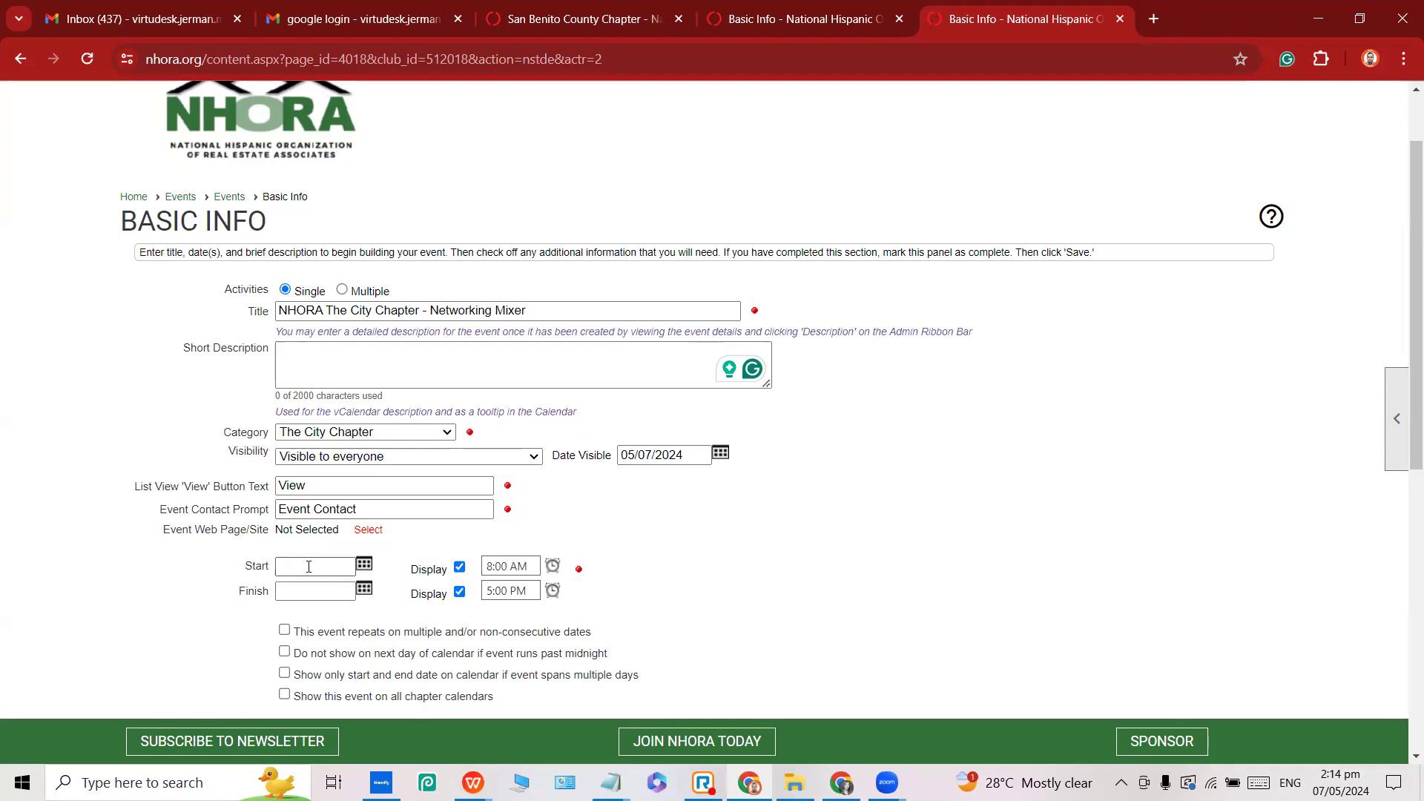
{"action": "left_click", "coordinate": [364, 565]}
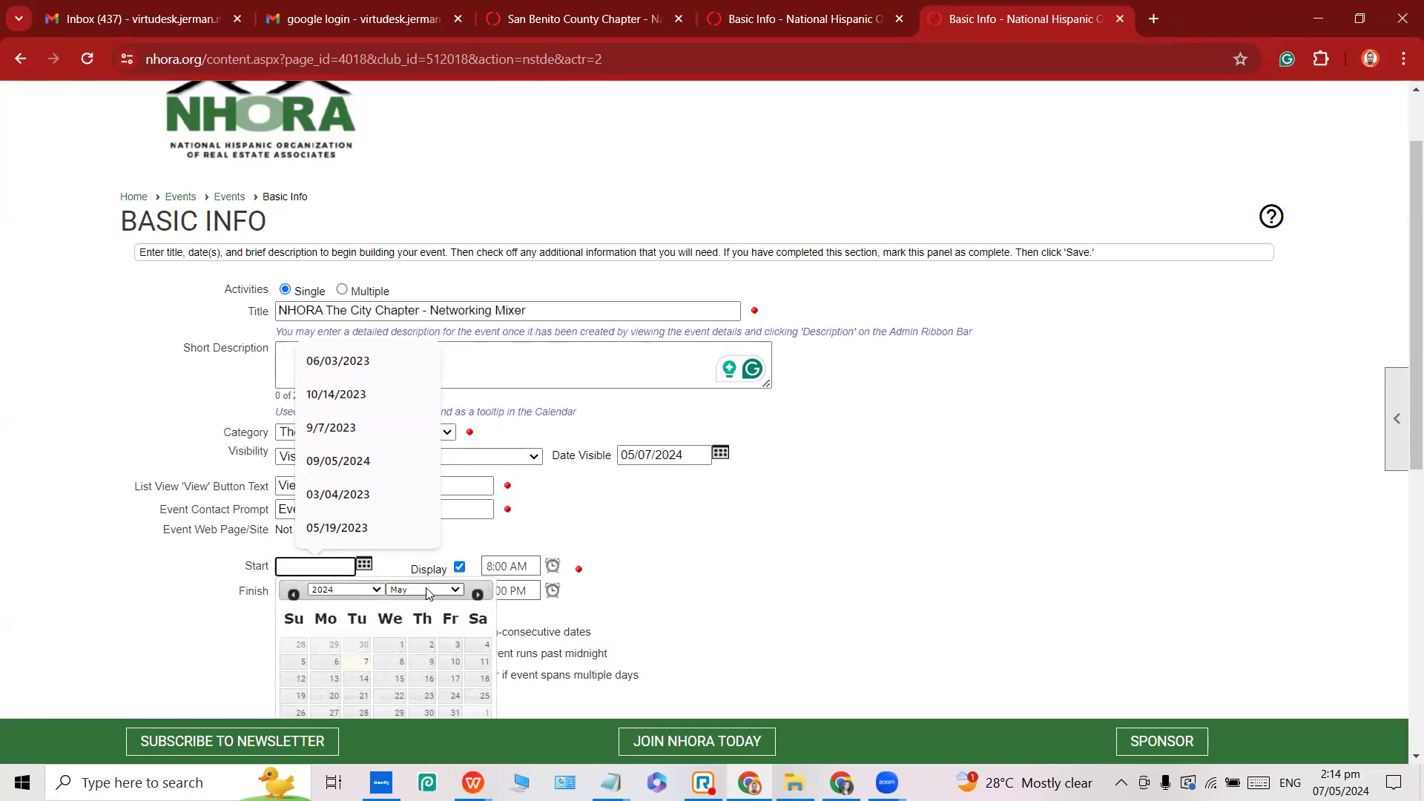
{"action": "scroll", "coordinate": [690, 527], "scroll_direction": "down", "scroll_amount": 2}
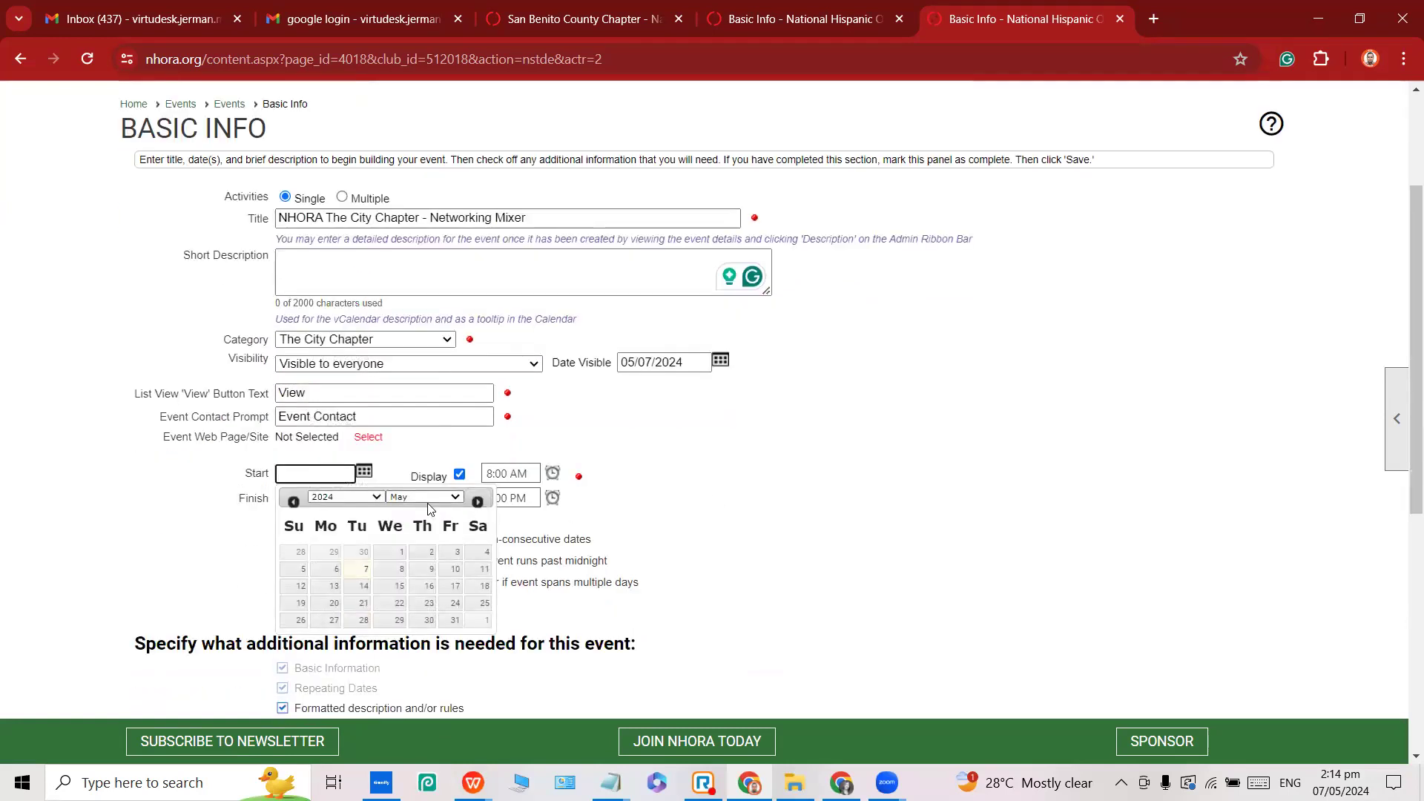
{"action": "left_click", "coordinate": [426, 504]}
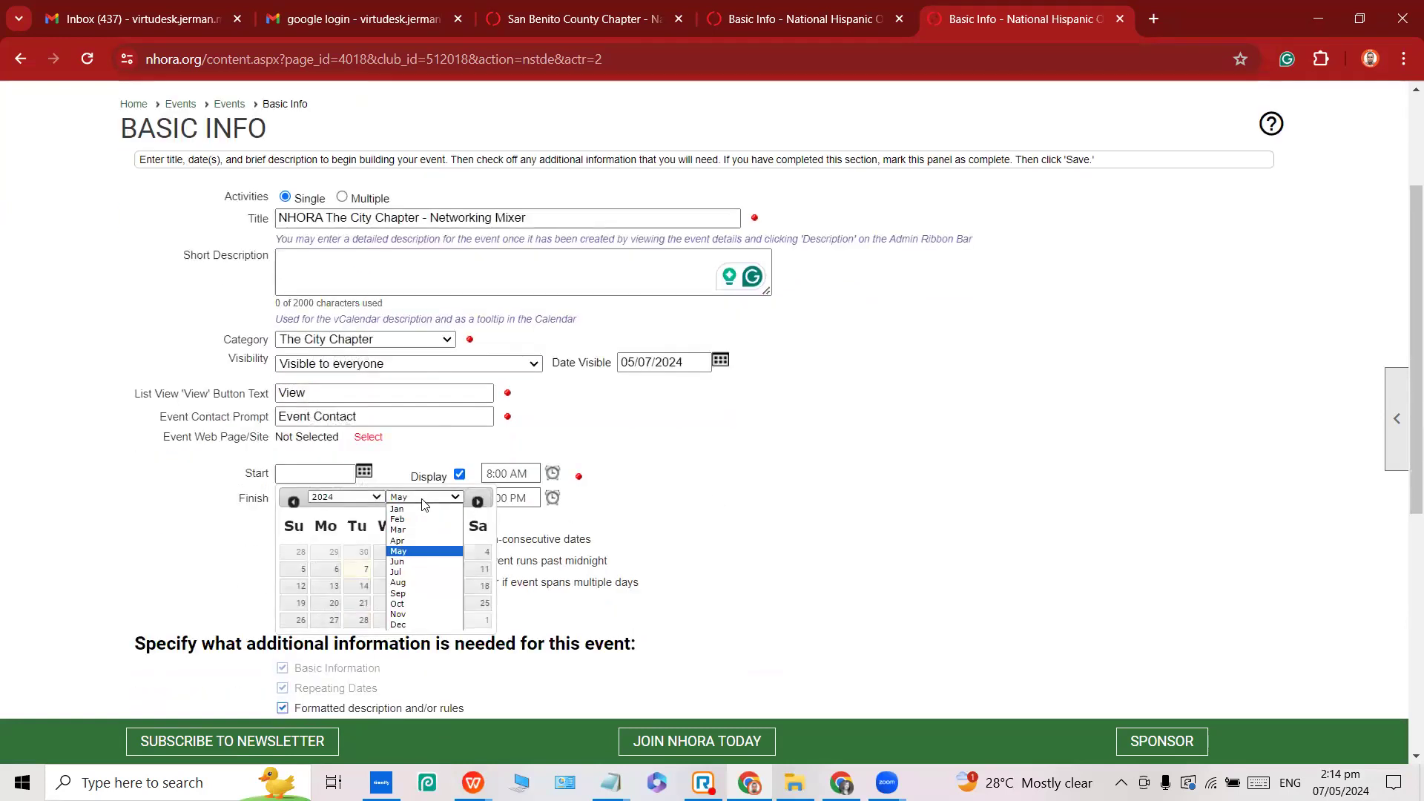
{"action": "left_click", "coordinate": [412, 625]}
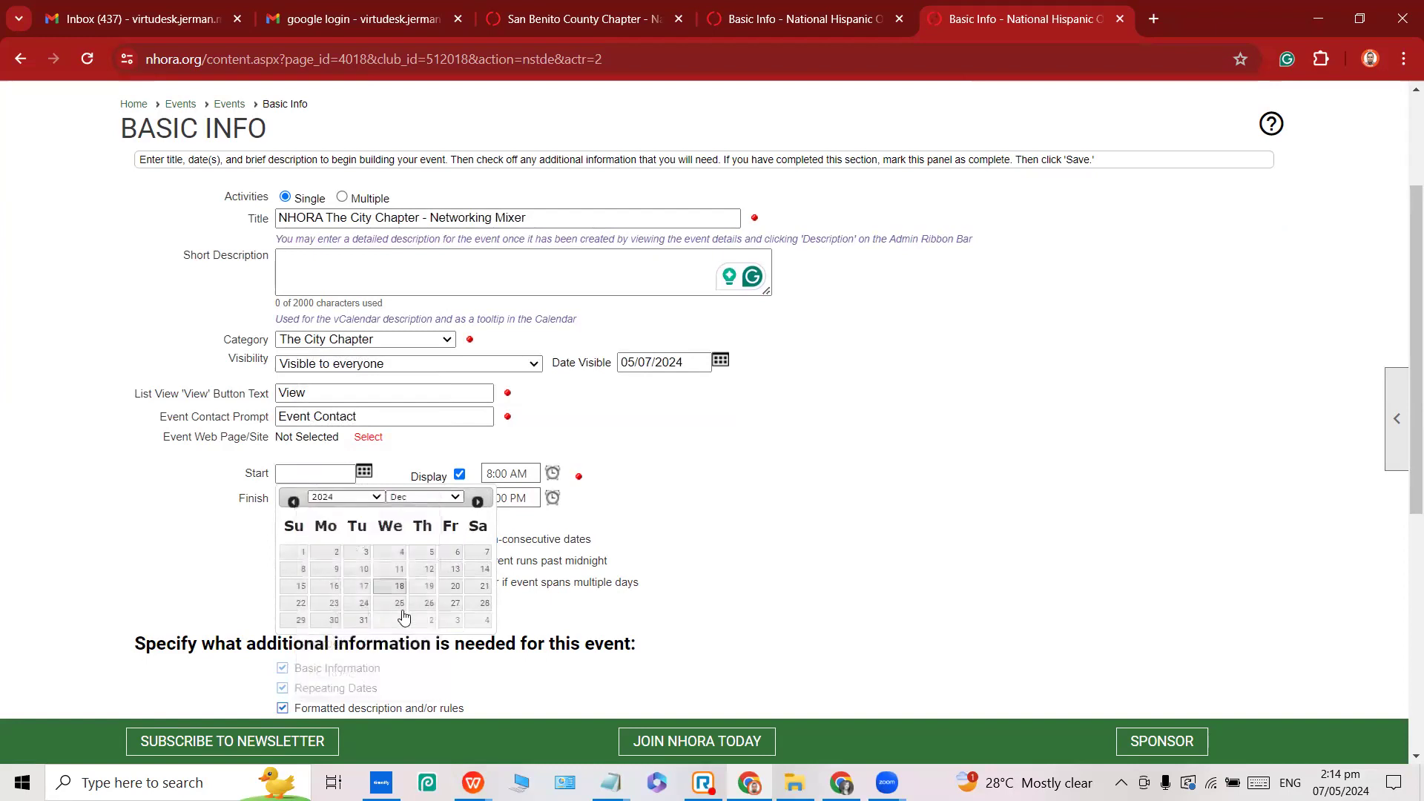
{"action": "left_click", "coordinate": [398, 603]}
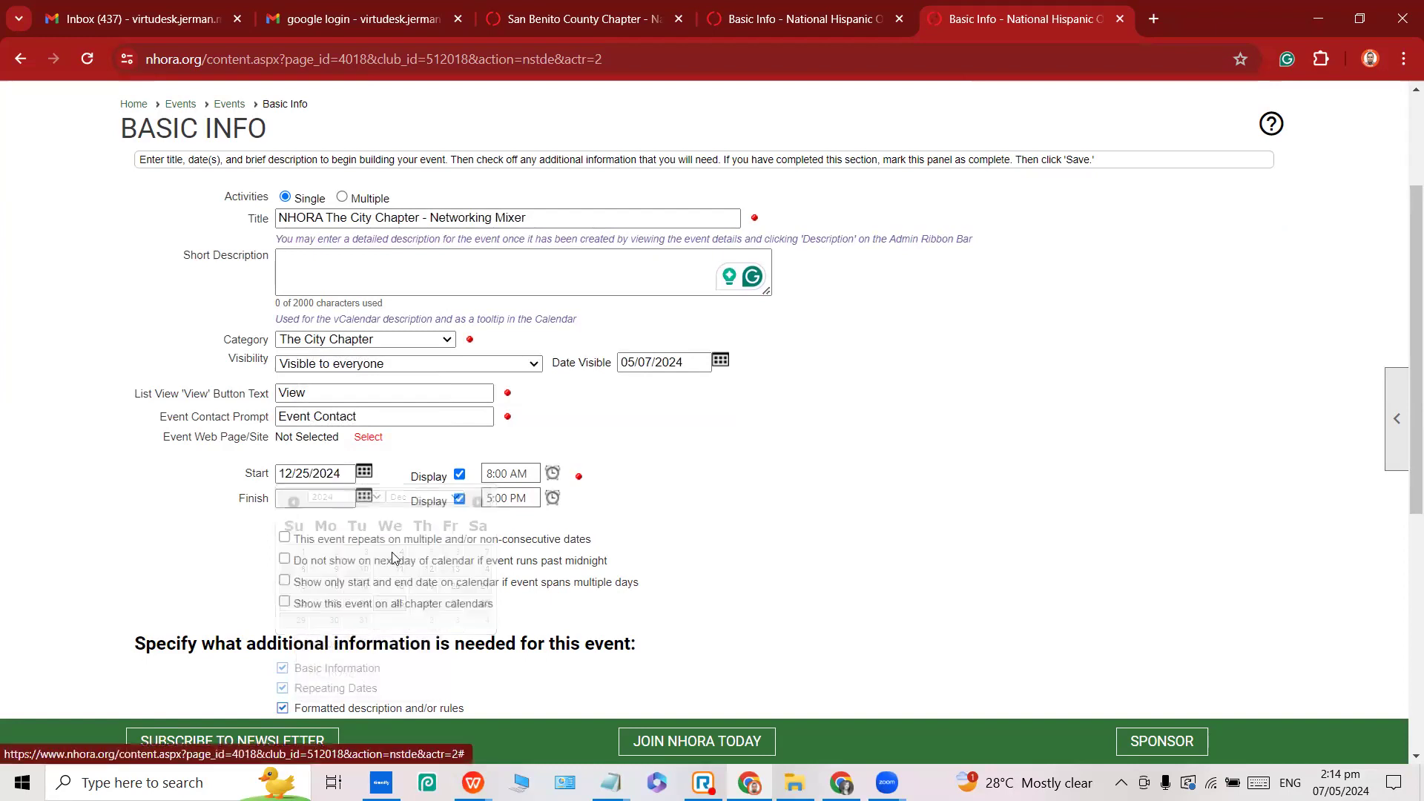
{"action": "left_click", "coordinate": [350, 473]}
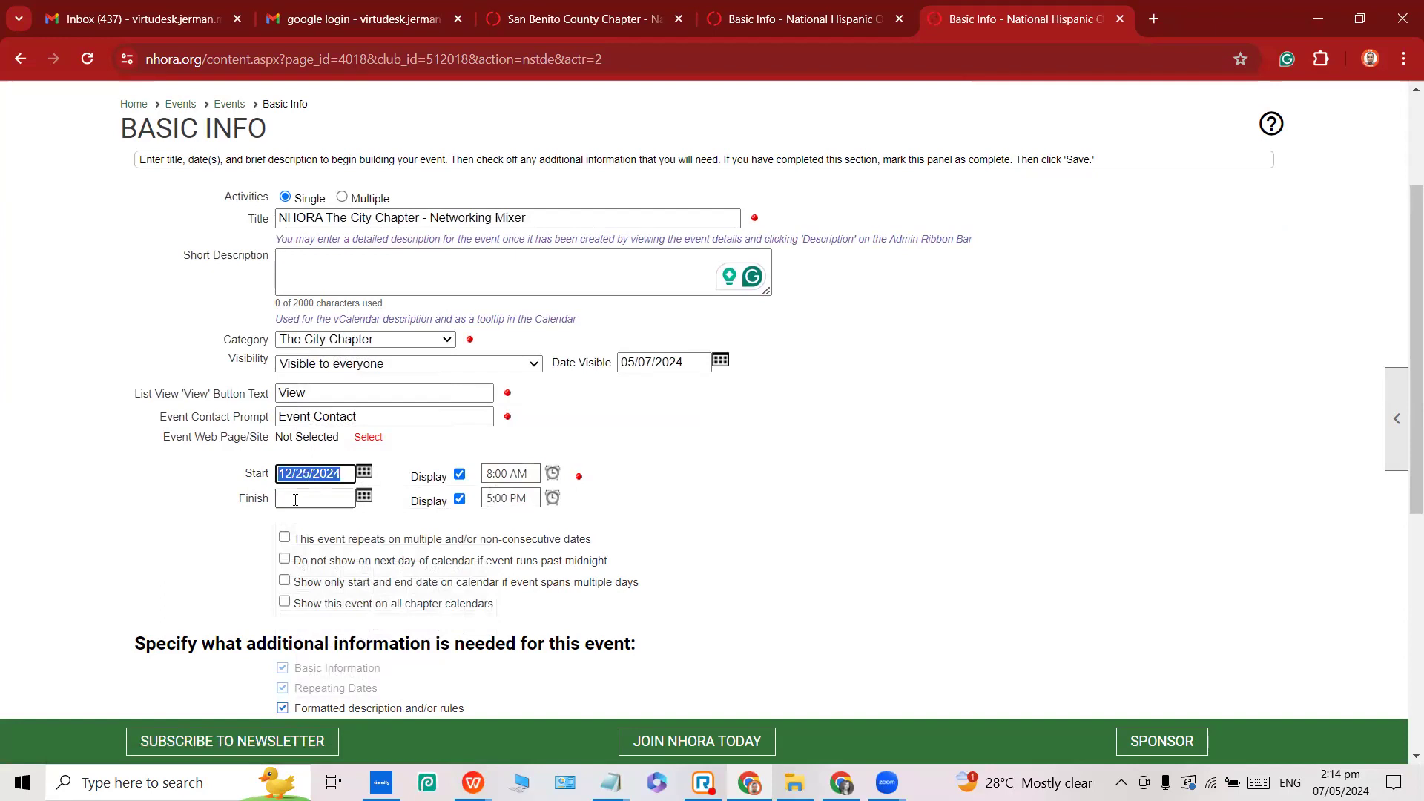
{"action": "left_click", "coordinate": [298, 499]}
Set the start time to 5:00 PM.
{"action": "left_click", "coordinate": [491, 473]}
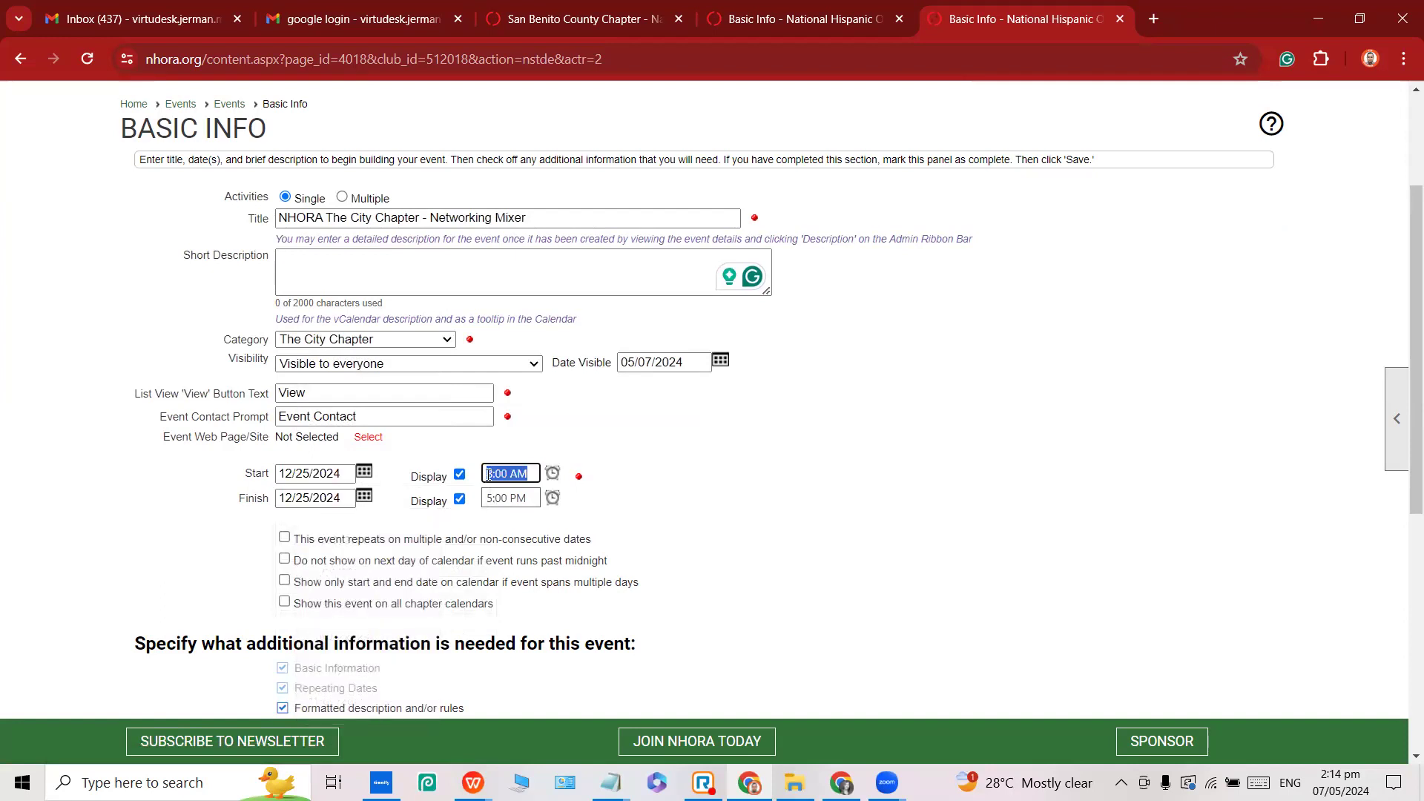
{"action": "left_click", "coordinate": [491, 473]}
{"action": "type", "text": "5"}
{"action": "double_click", "coordinate": [256, 474]}
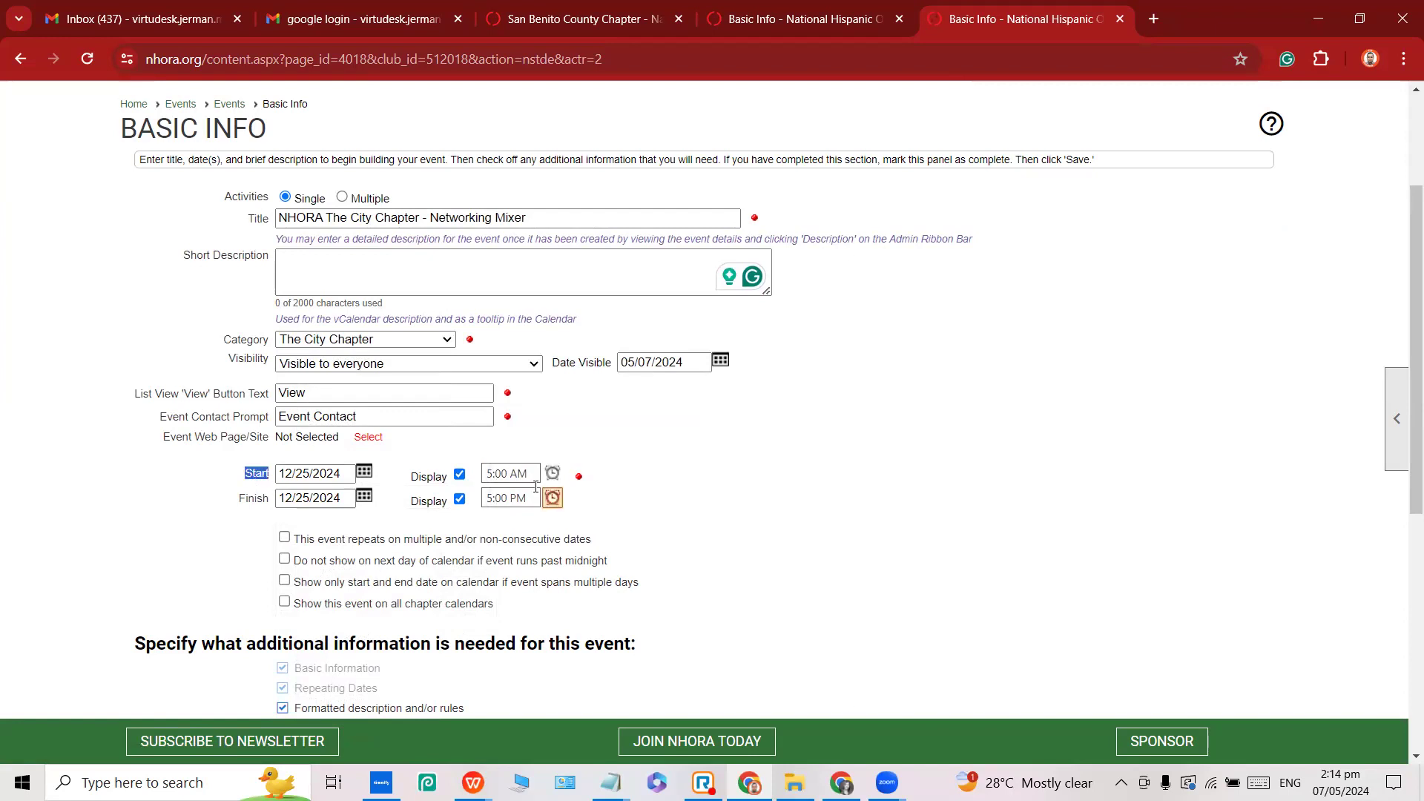
{"action": "left_click", "coordinate": [500, 496]}
{"action": "left_click", "coordinate": [518, 473]}
{"action": "left_click", "coordinate": [518, 473]}
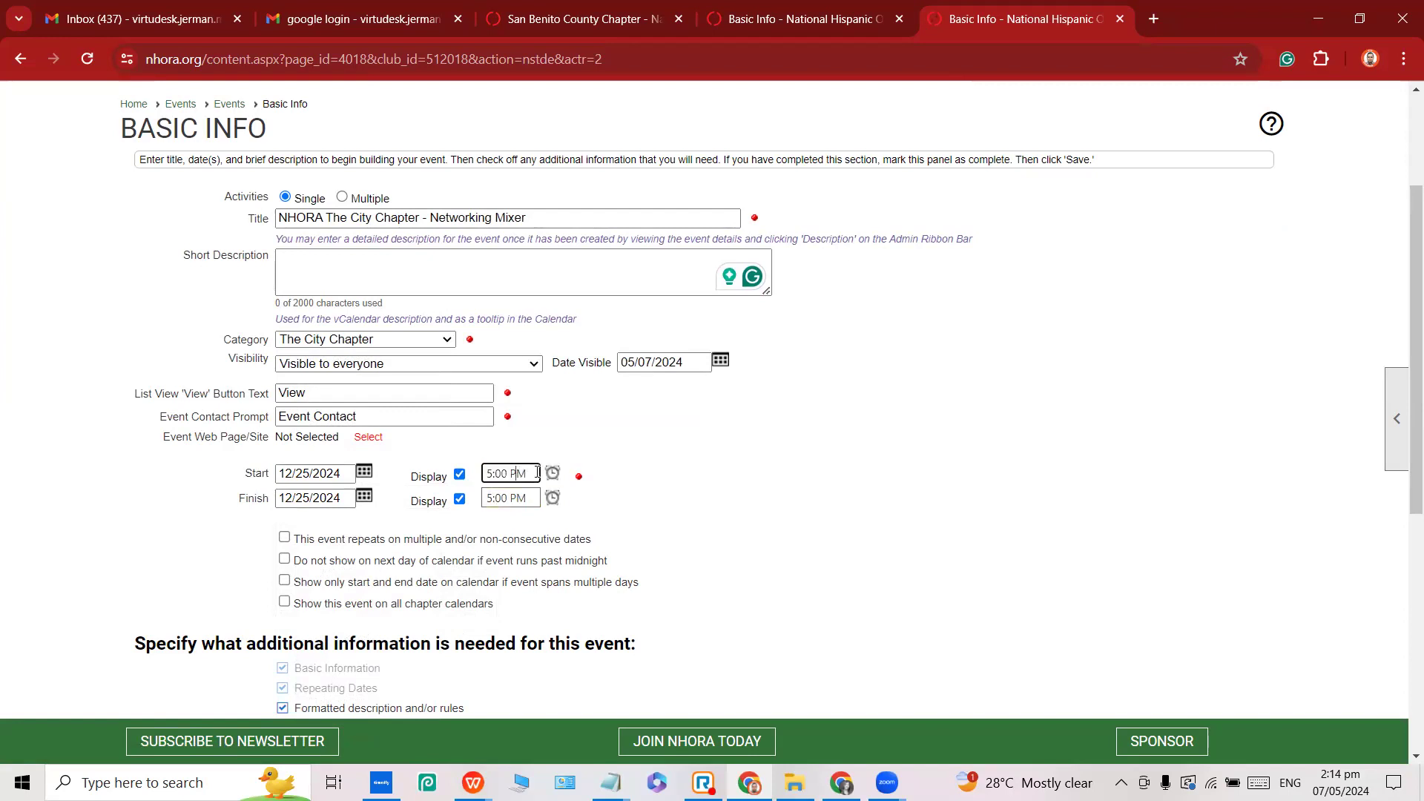
Change the finish time from 5:00 PM to 8:00 PM.
{"action": "left_click", "coordinate": [490, 492]}
{"action": "left_click", "coordinate": [533, 493]}
{"action": "key", "text": "Home"}
{"action": "type", "text": "8"}
{"action": "key", "text": "Right"}
{"action": "key", "text": "BackSpace"}
{"action": "left_click", "coordinate": [319, 505]}
{"action": "left_click", "coordinate": [809, 533]}
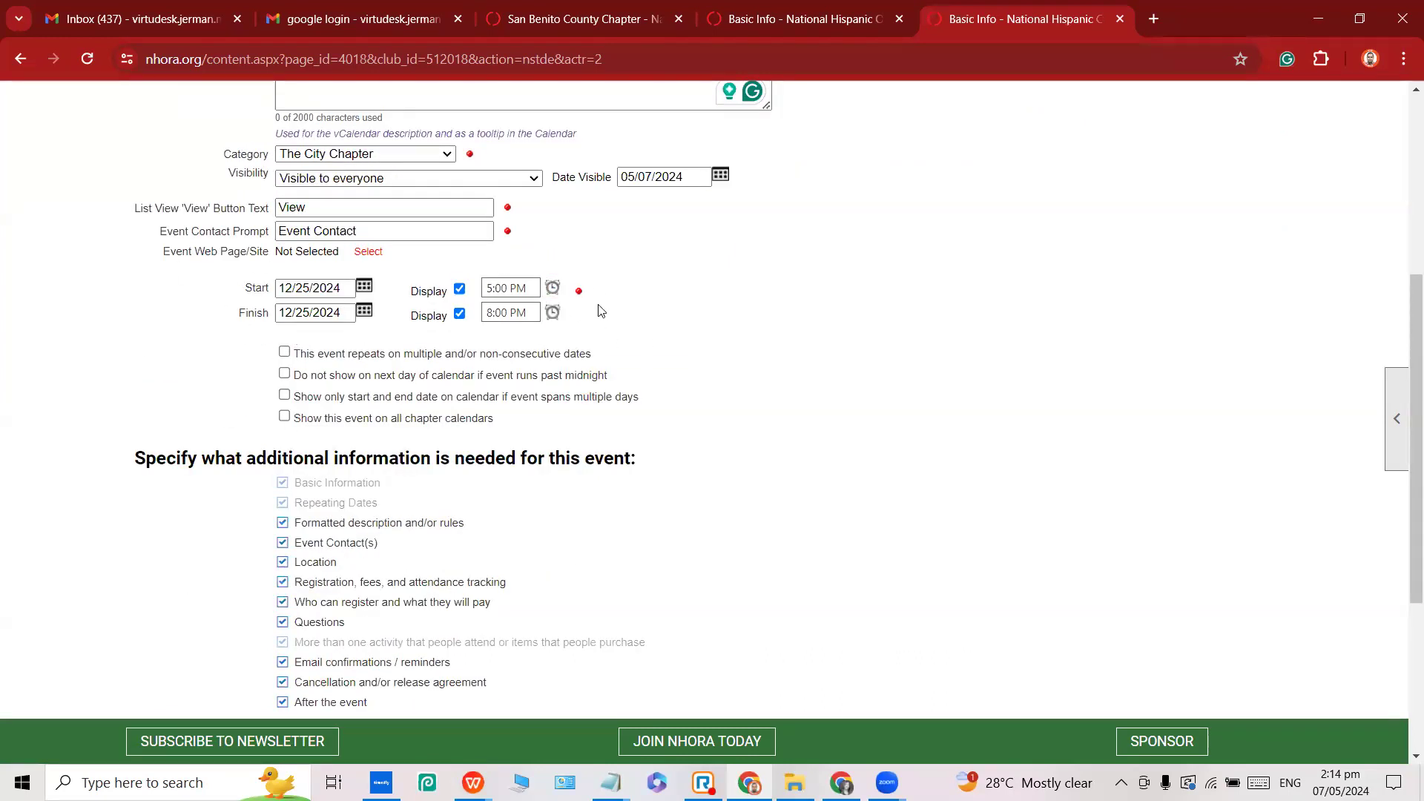
Enter the organizer's name as Event Contact Prompt and tick 'Show this event on all chapter calendars'.
{"action": "left_click_drag", "start_coordinate": [160, 232], "coordinate": [275, 236]}
{"action": "triple_click", "coordinate": [317, 235]}
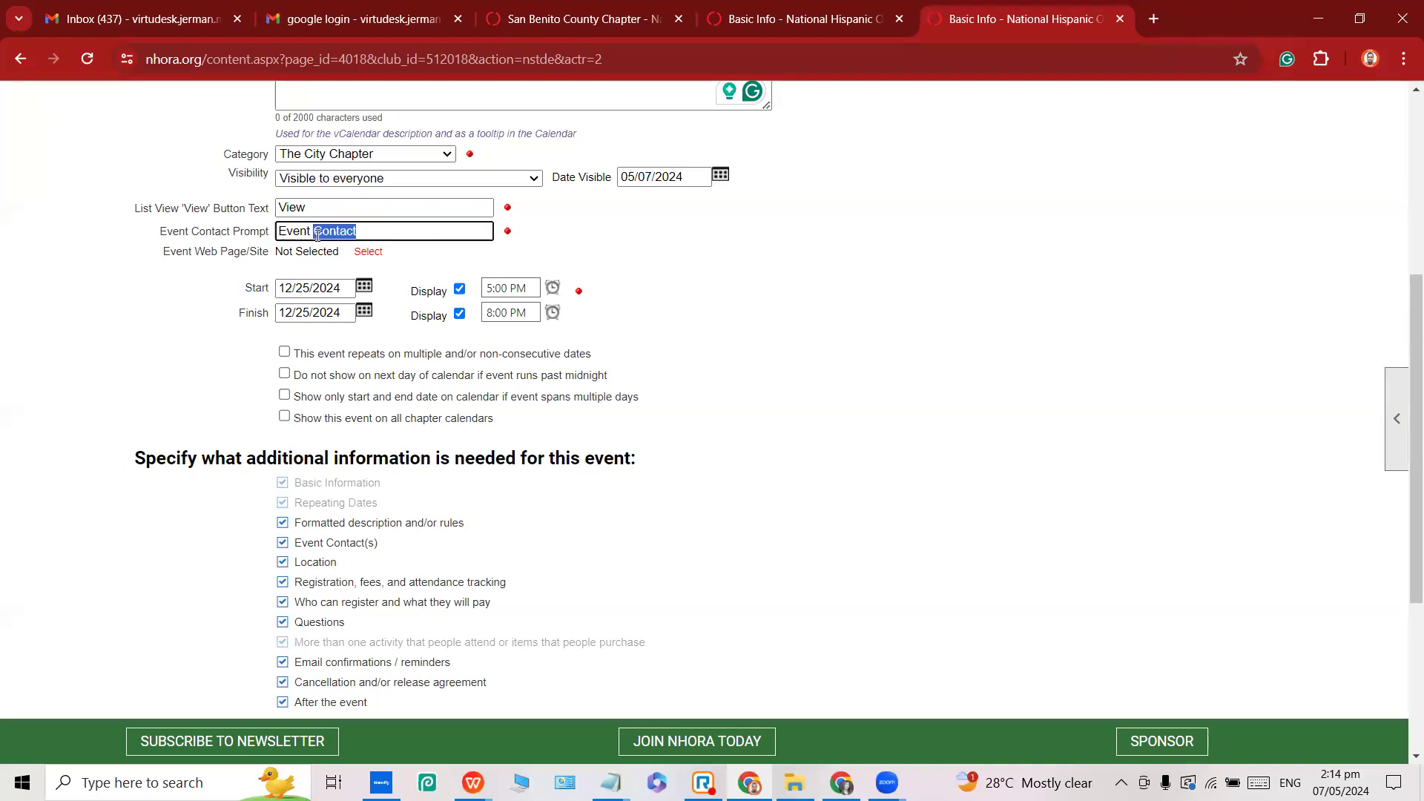
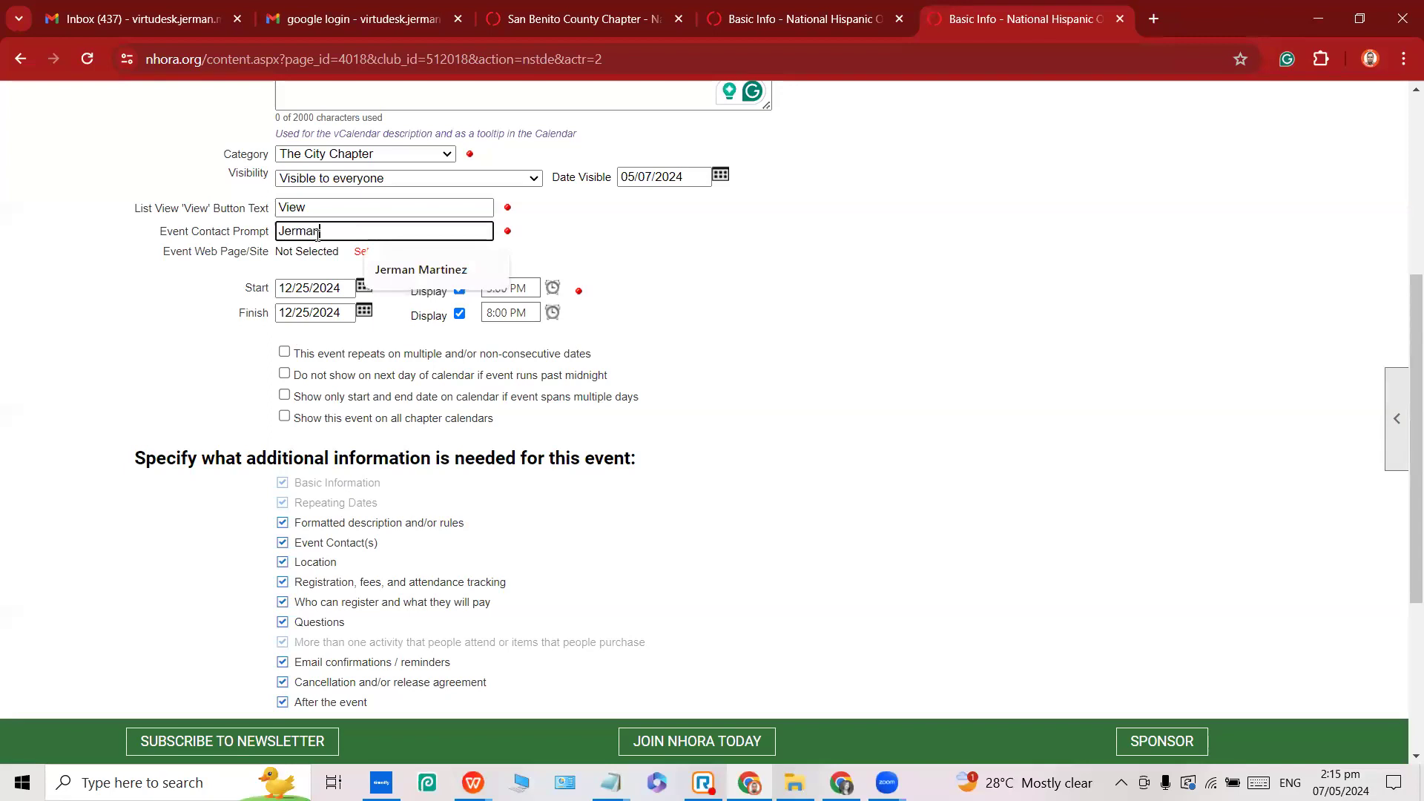
{"action": "triple_click", "coordinate": [317, 234]}
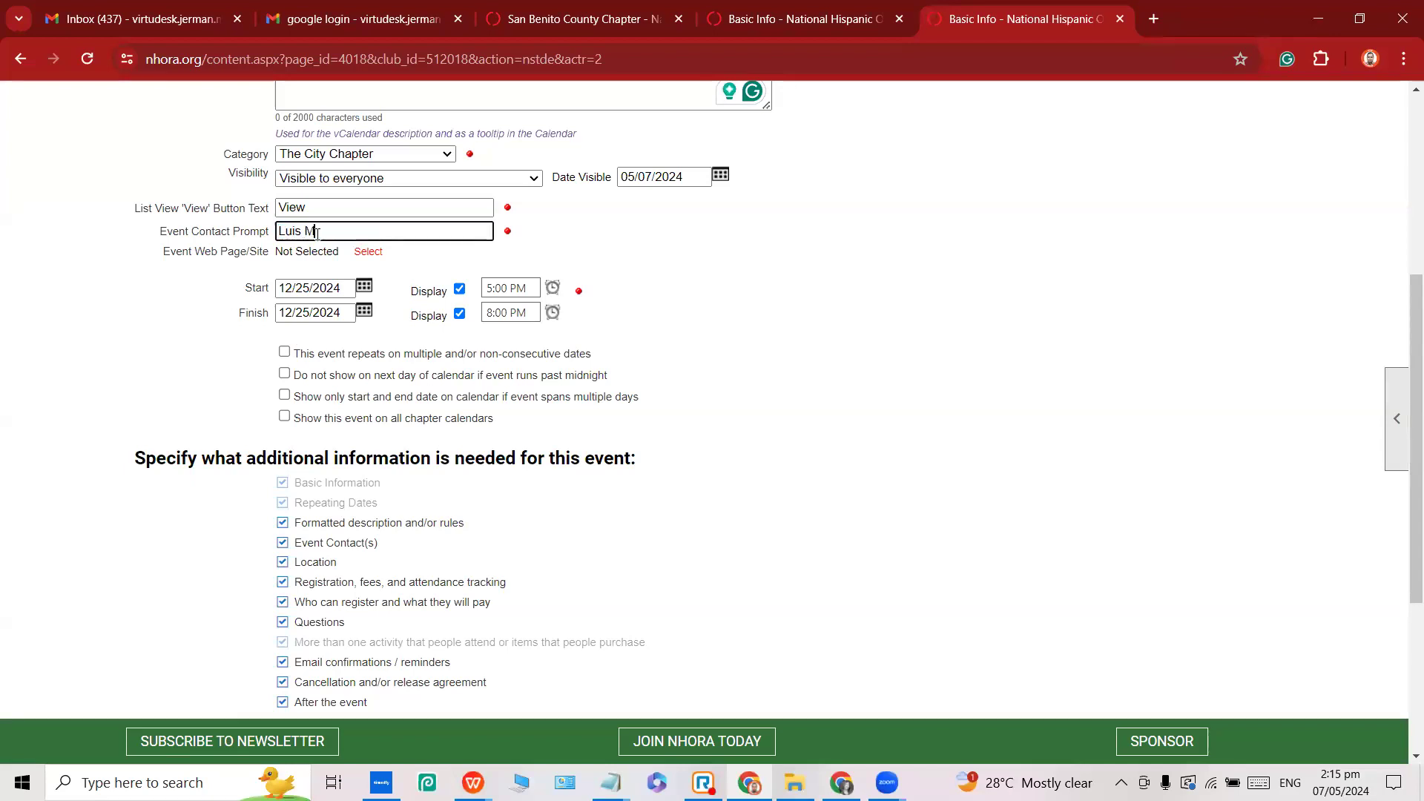
{"action": "key", "text": "ctrl+a"}
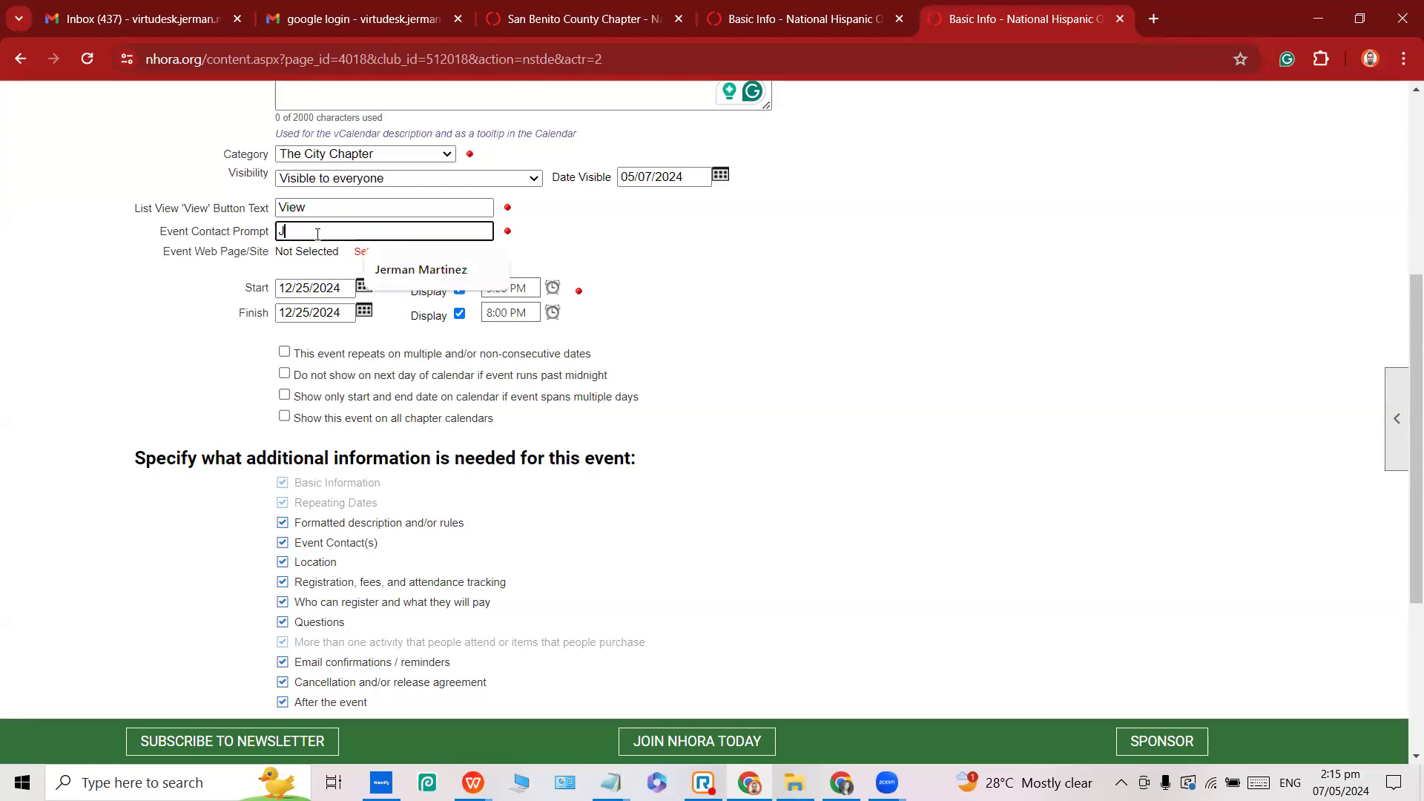
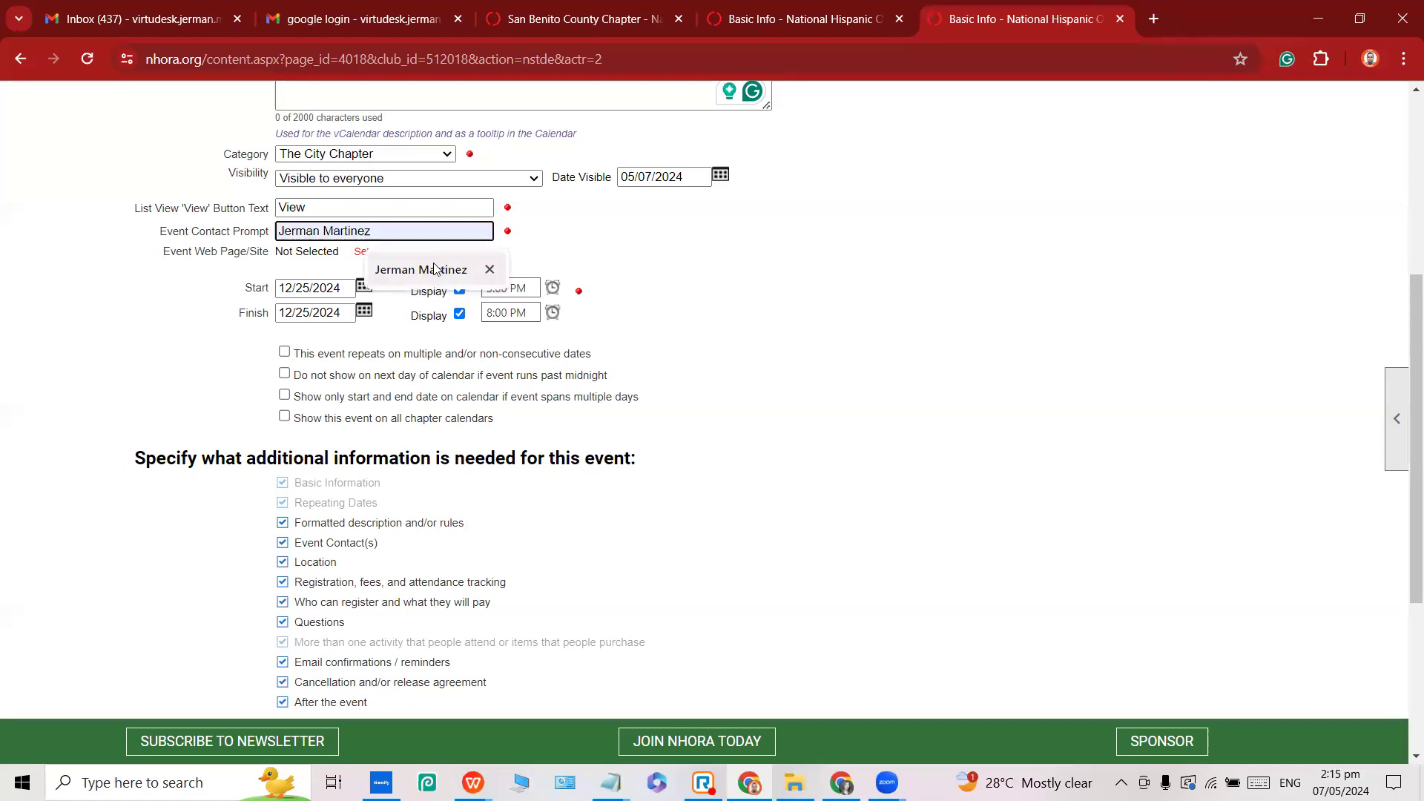
{"action": "left_click", "coordinate": [416, 270]}
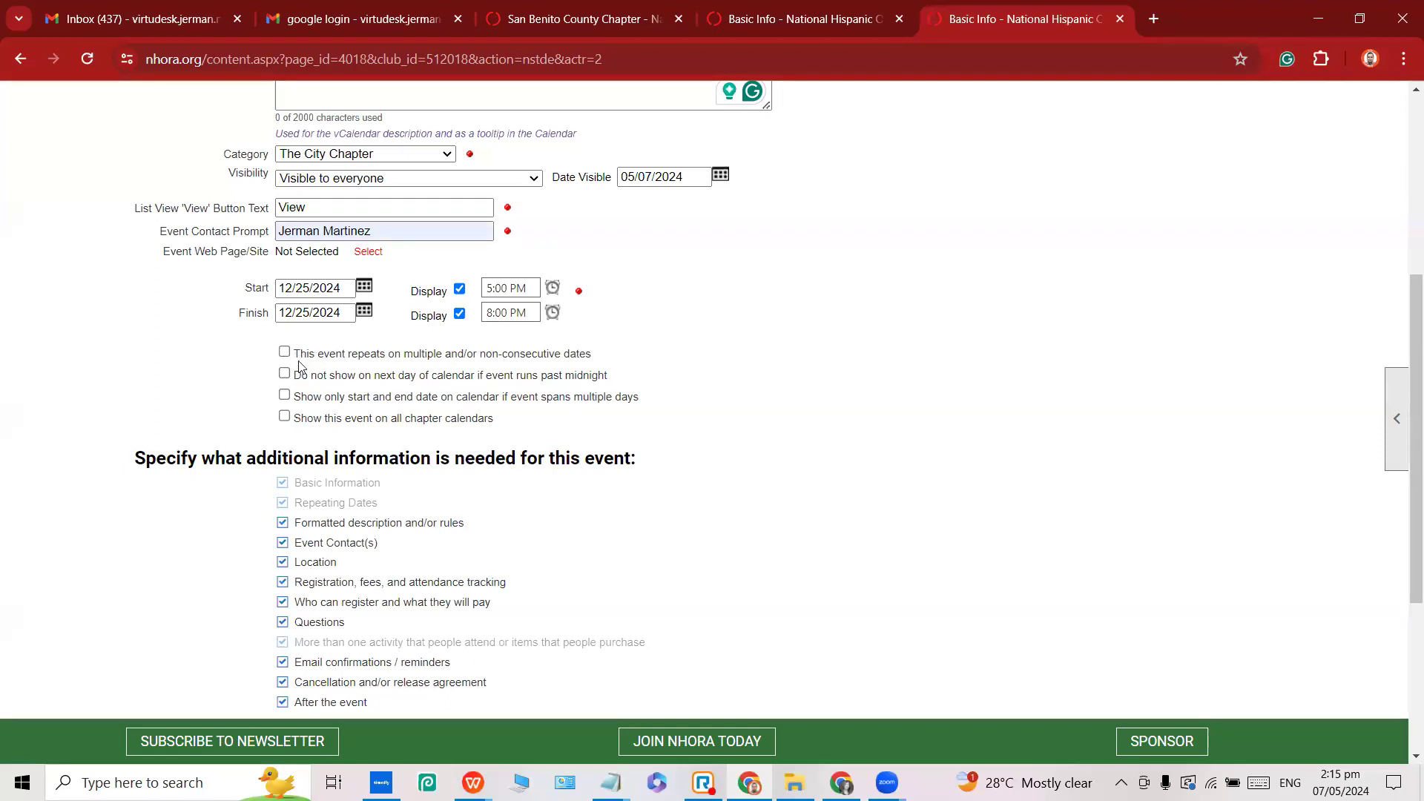
{"action": "left_click", "coordinate": [286, 419]}
{"action": "left_click_drag", "start_coordinate": [499, 420], "coordinate": [299, 424]}
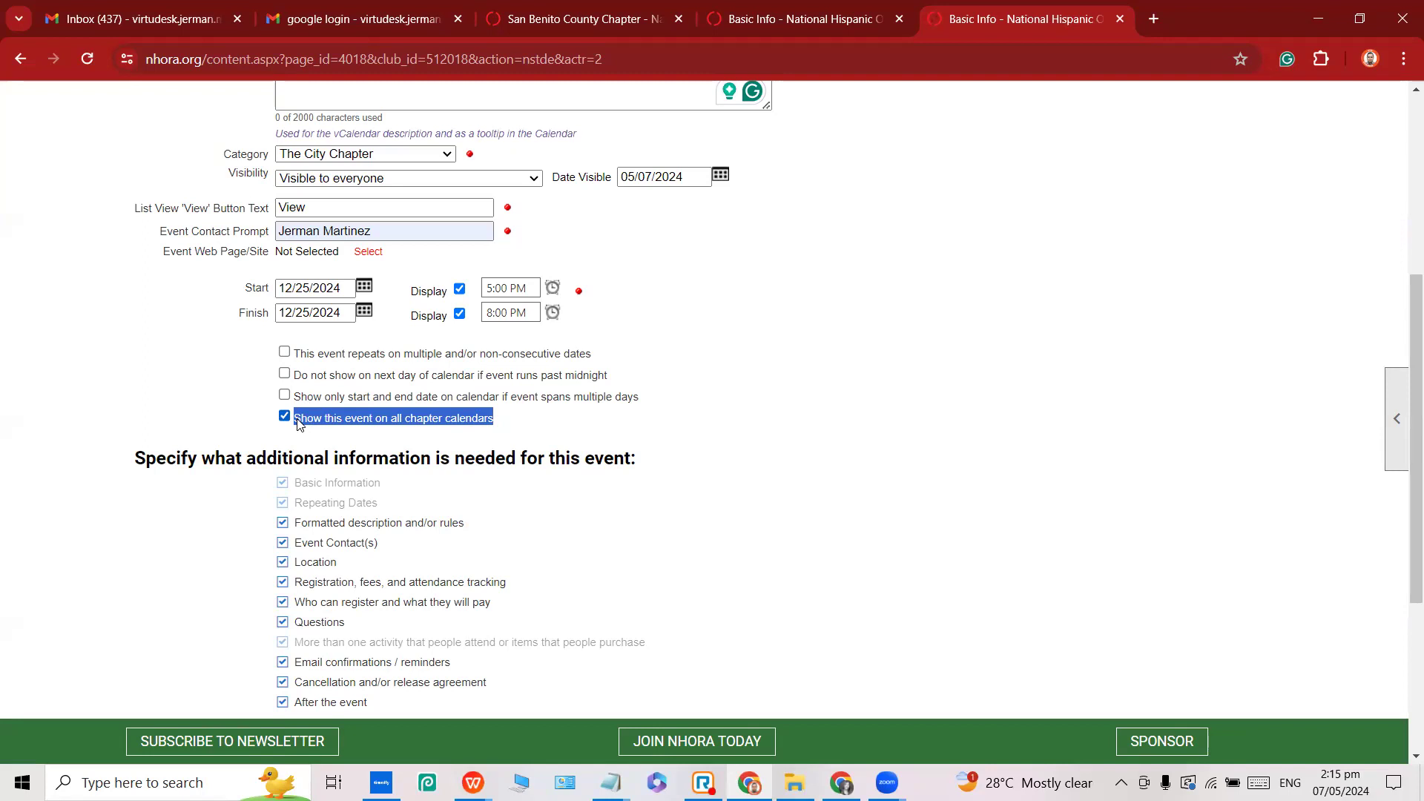
Untick 'After the event' and 'Cancellation and/or release agreement', then tick 'This panel is complete'.
{"action": "scroll", "coordinate": [232, 394], "scroll_direction": "down", "scroll_amount": 1}
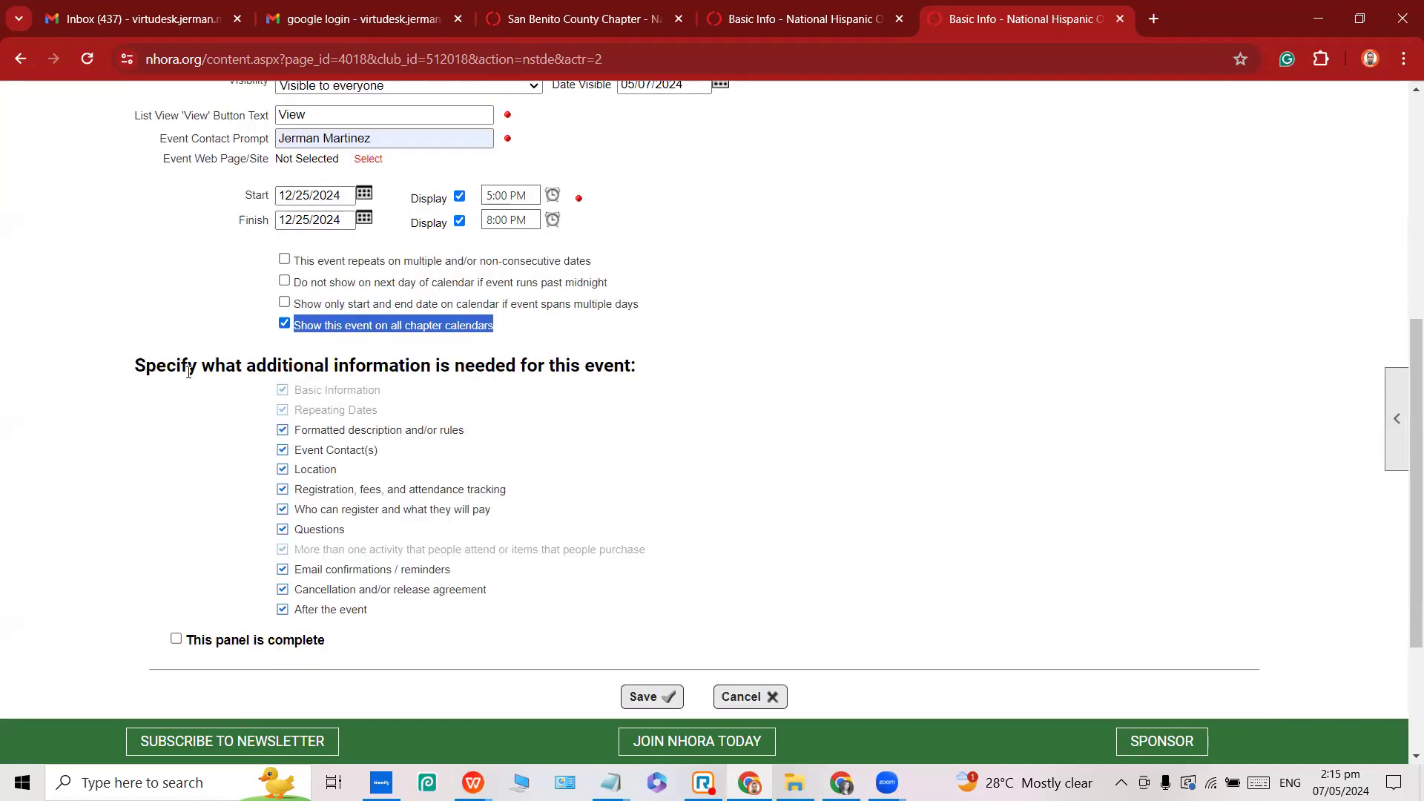
{"action": "left_click_drag", "start_coordinate": [128, 372], "coordinate": [244, 367]}
{"action": "double_click", "coordinate": [289, 366]}
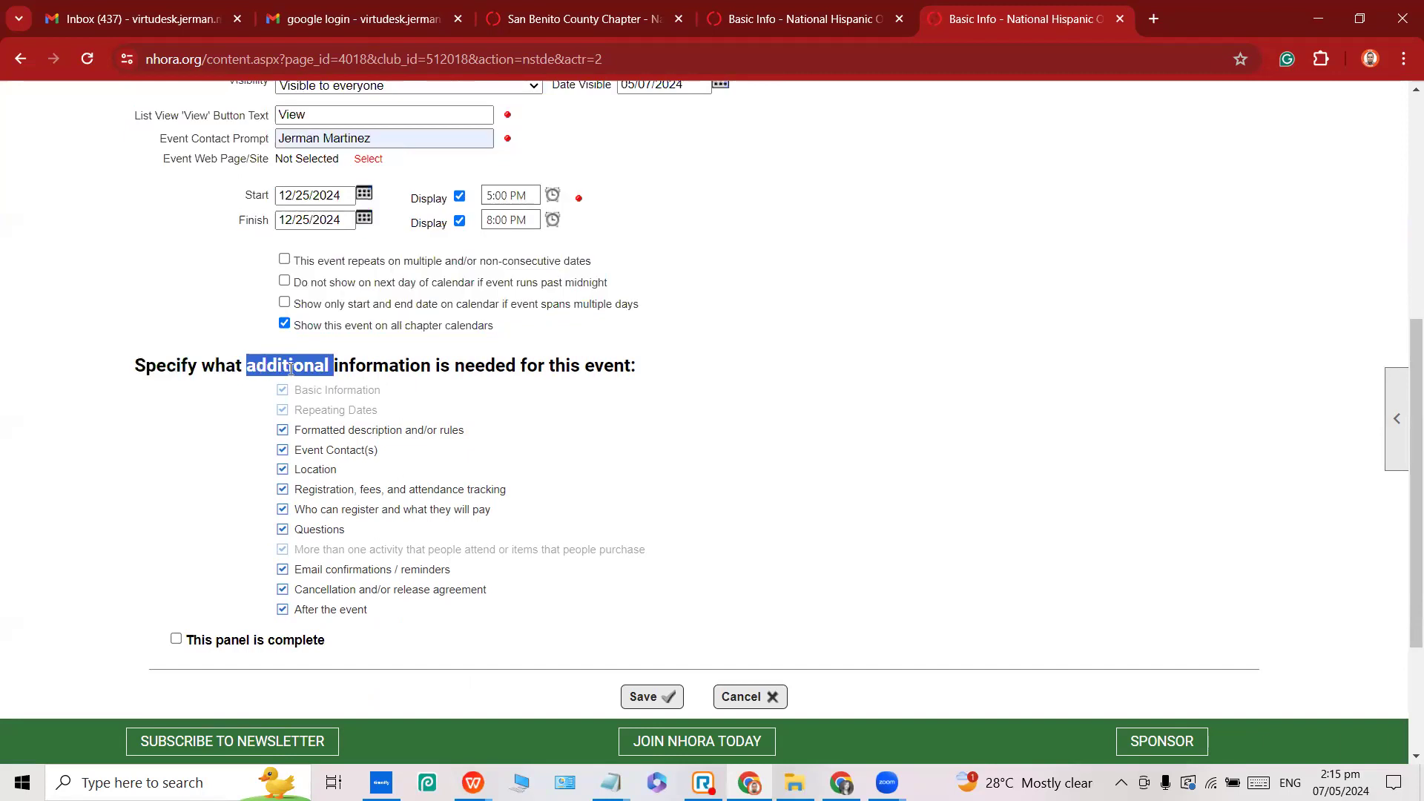
{"action": "double_click", "coordinate": [502, 368]}
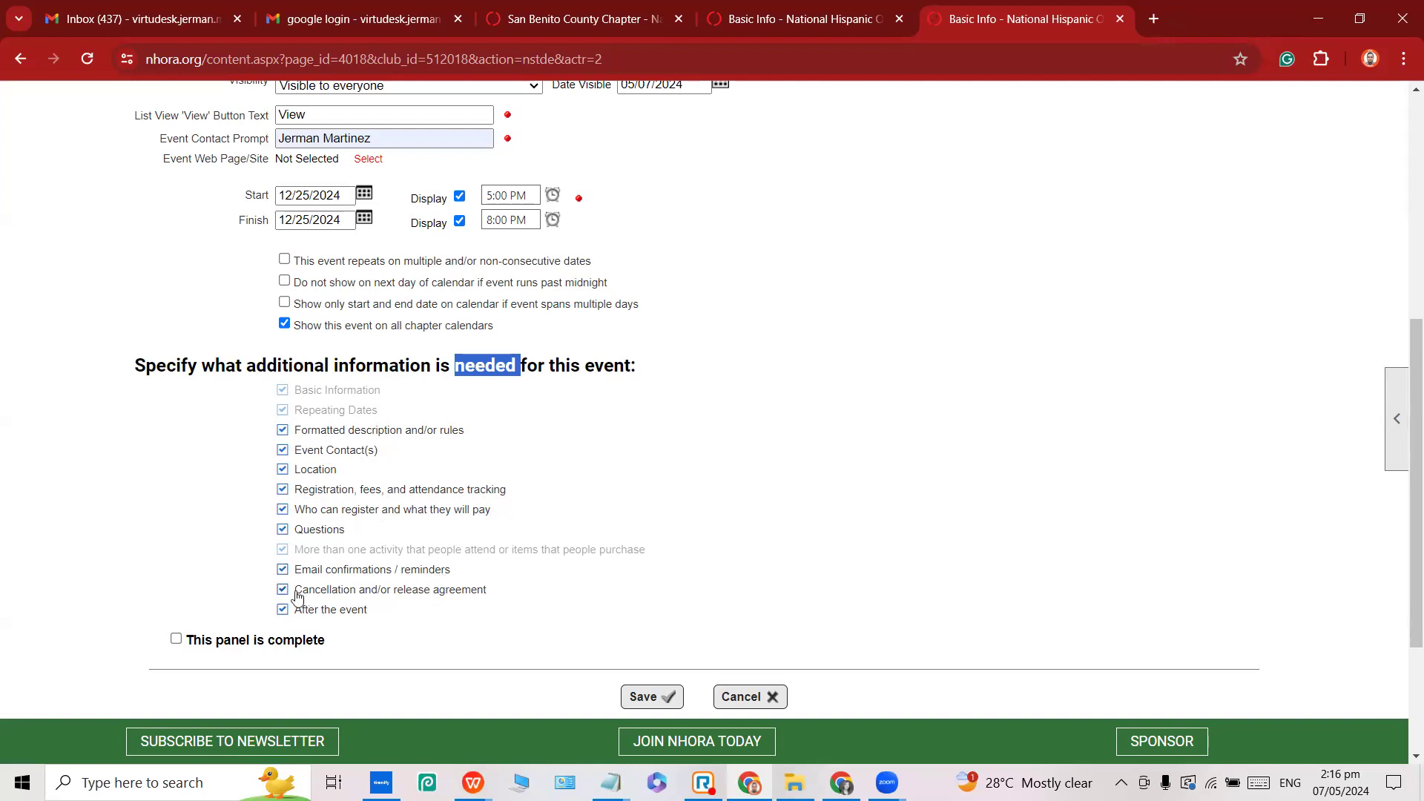
{"action": "left_click", "coordinate": [283, 609]}
{"action": "left_click", "coordinate": [282, 589]}
{"action": "left_click", "coordinate": [658, 613]}
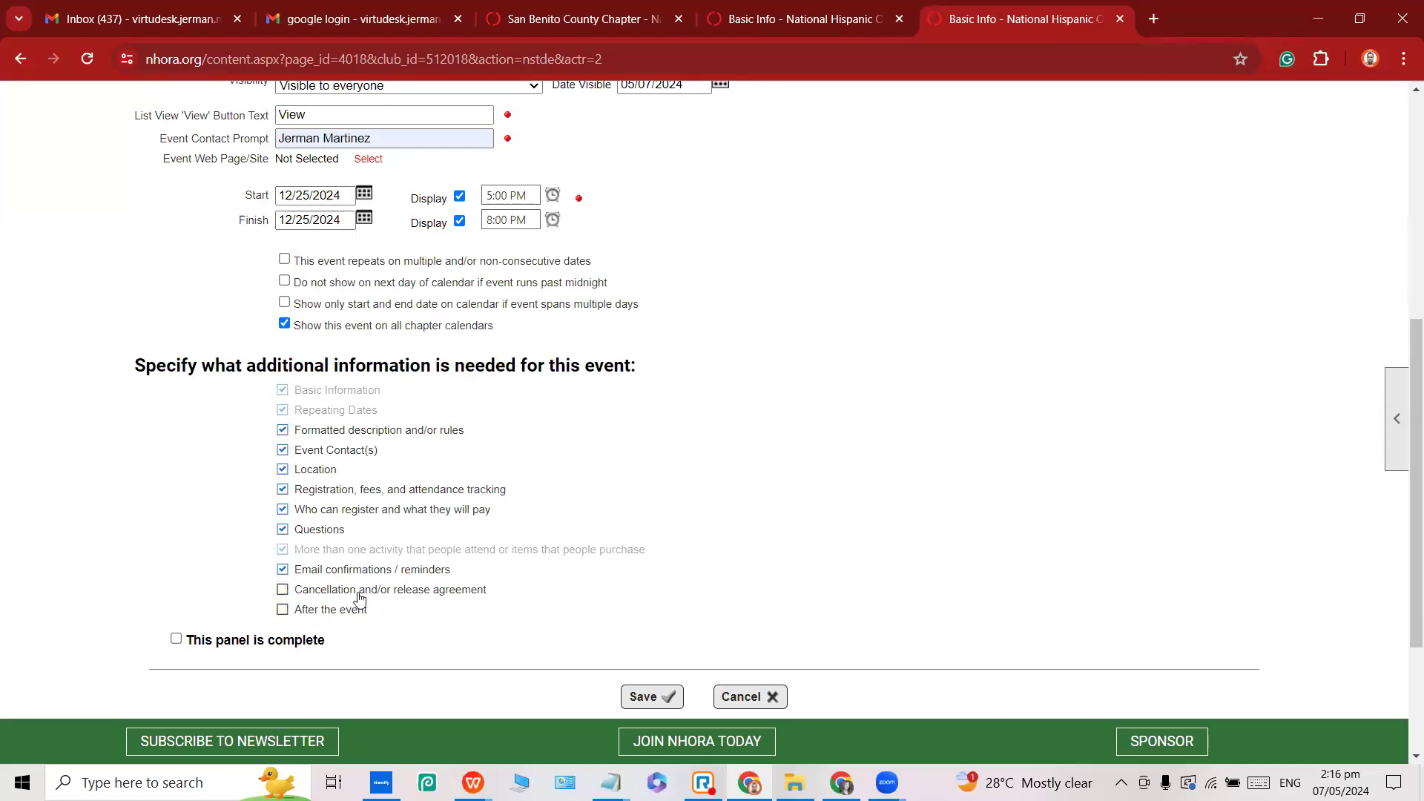
{"action": "left_click", "coordinate": [177, 639]}
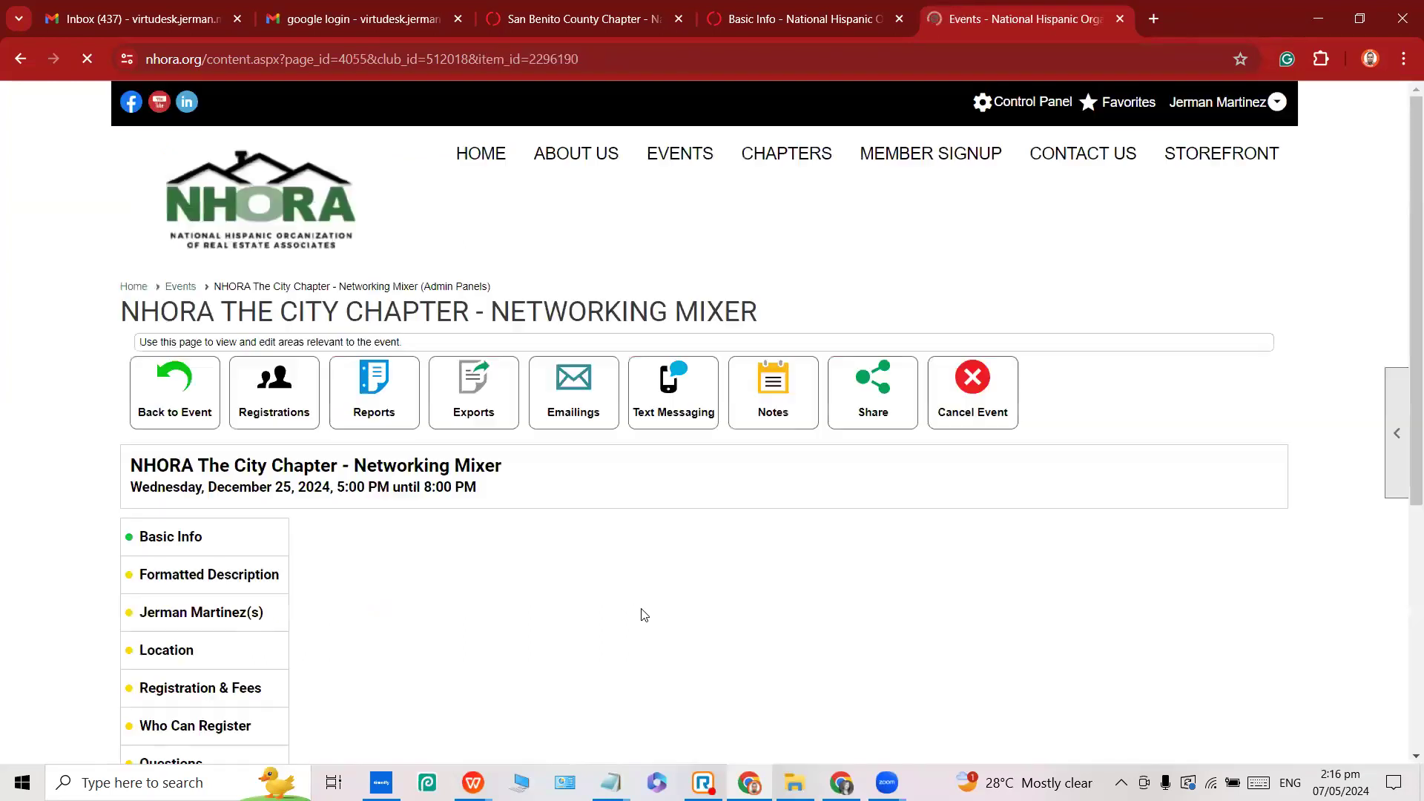
Go to the mixer's Formatted Description panel and enter its edit mode.
{"action": "scroll", "coordinate": [371, 541], "scroll_direction": "down", "scroll_amount": 2}
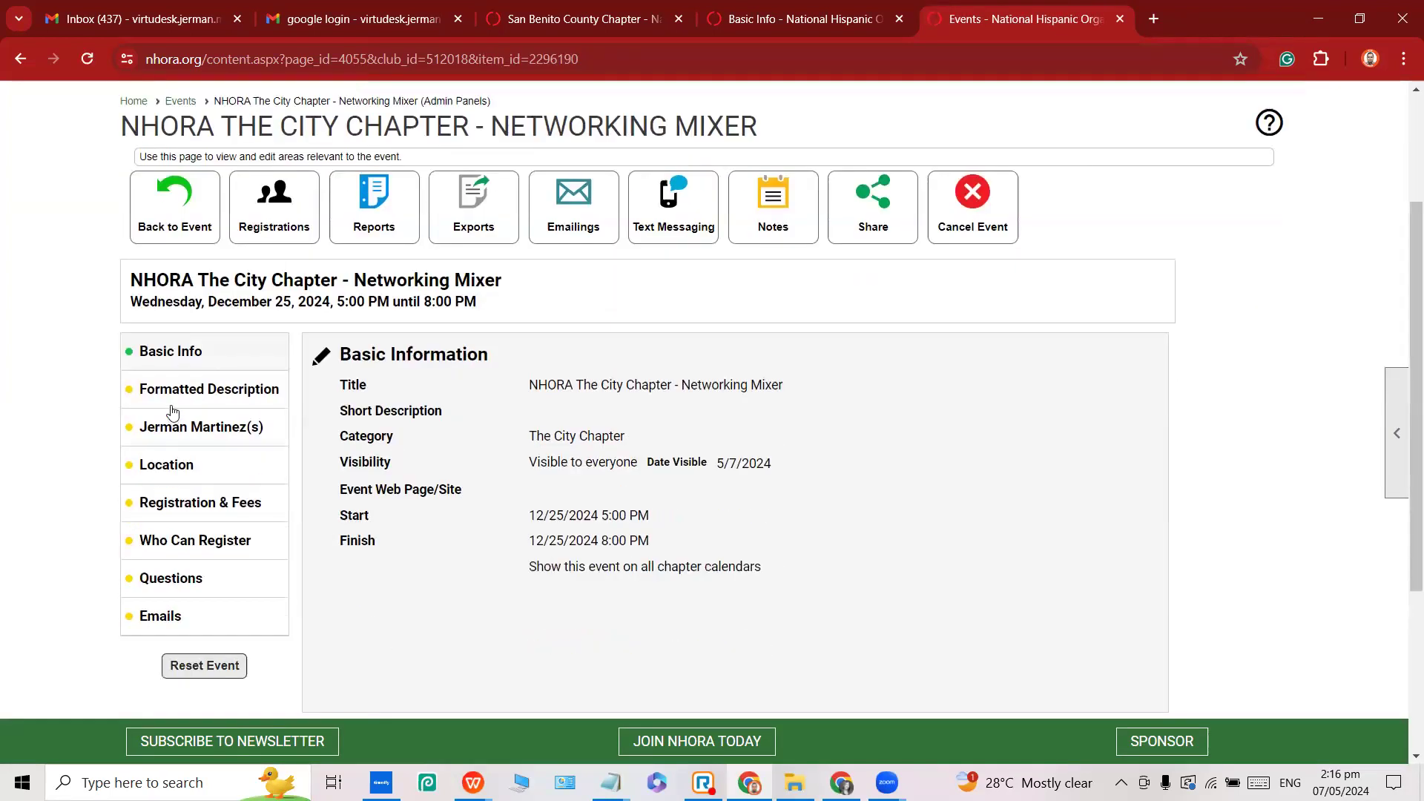
{"action": "left_click", "coordinate": [171, 393]}
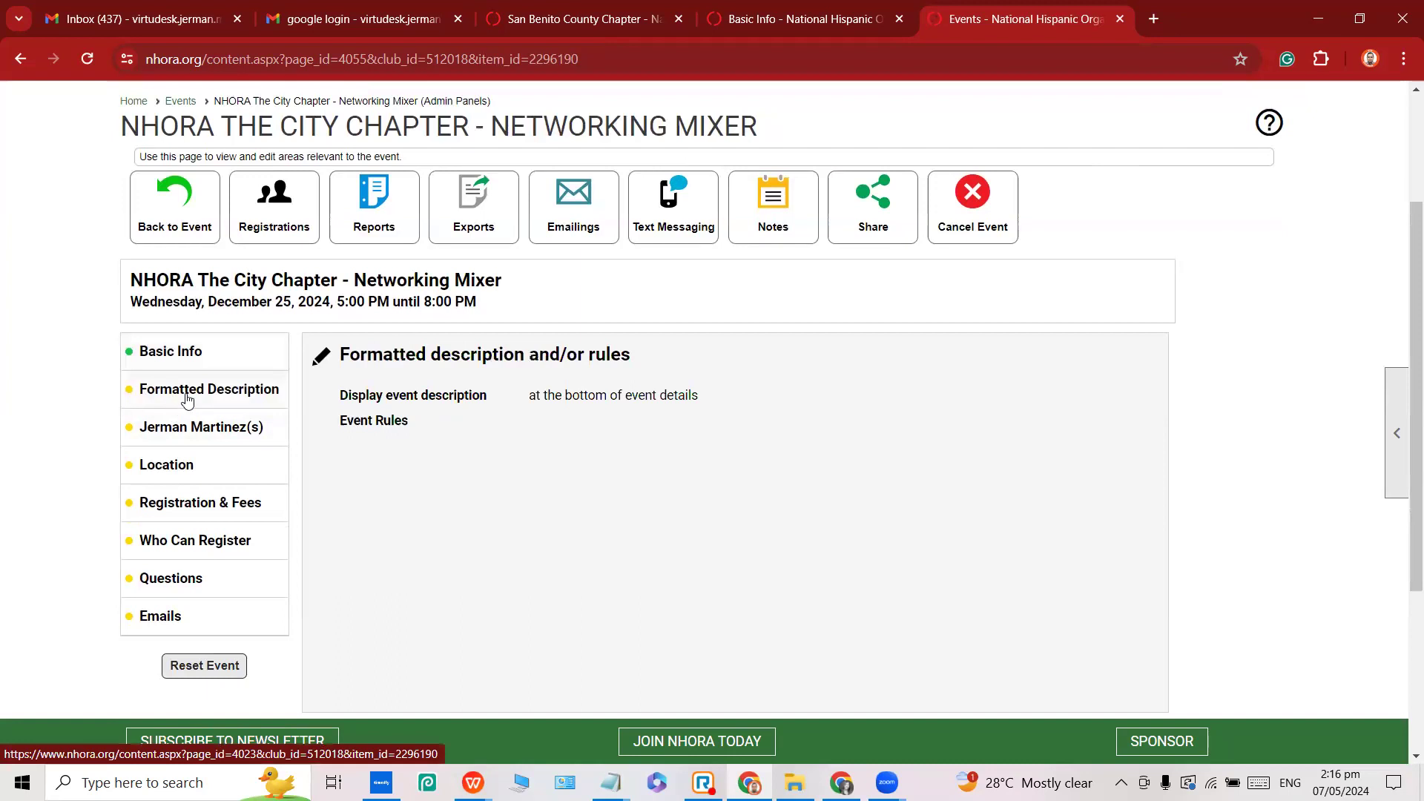
{"action": "left_click", "coordinate": [320, 364]}
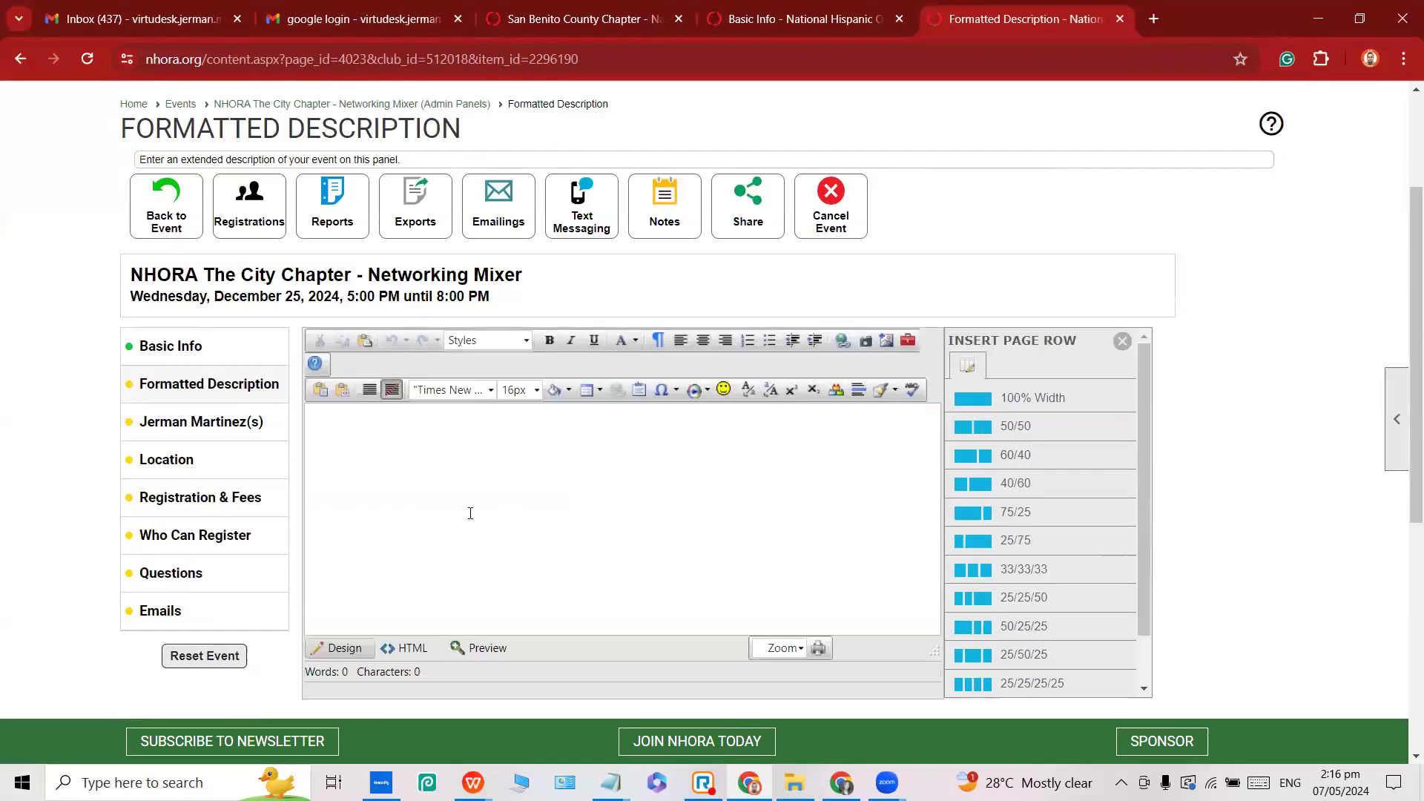
From the empty description editor, launch the Insert Image picker.
{"action": "scroll", "coordinate": [486, 480], "scroll_direction": "down", "scroll_amount": 2}
{"action": "scroll", "coordinate": [445, 378], "scroll_direction": "up", "scroll_amount": 1}
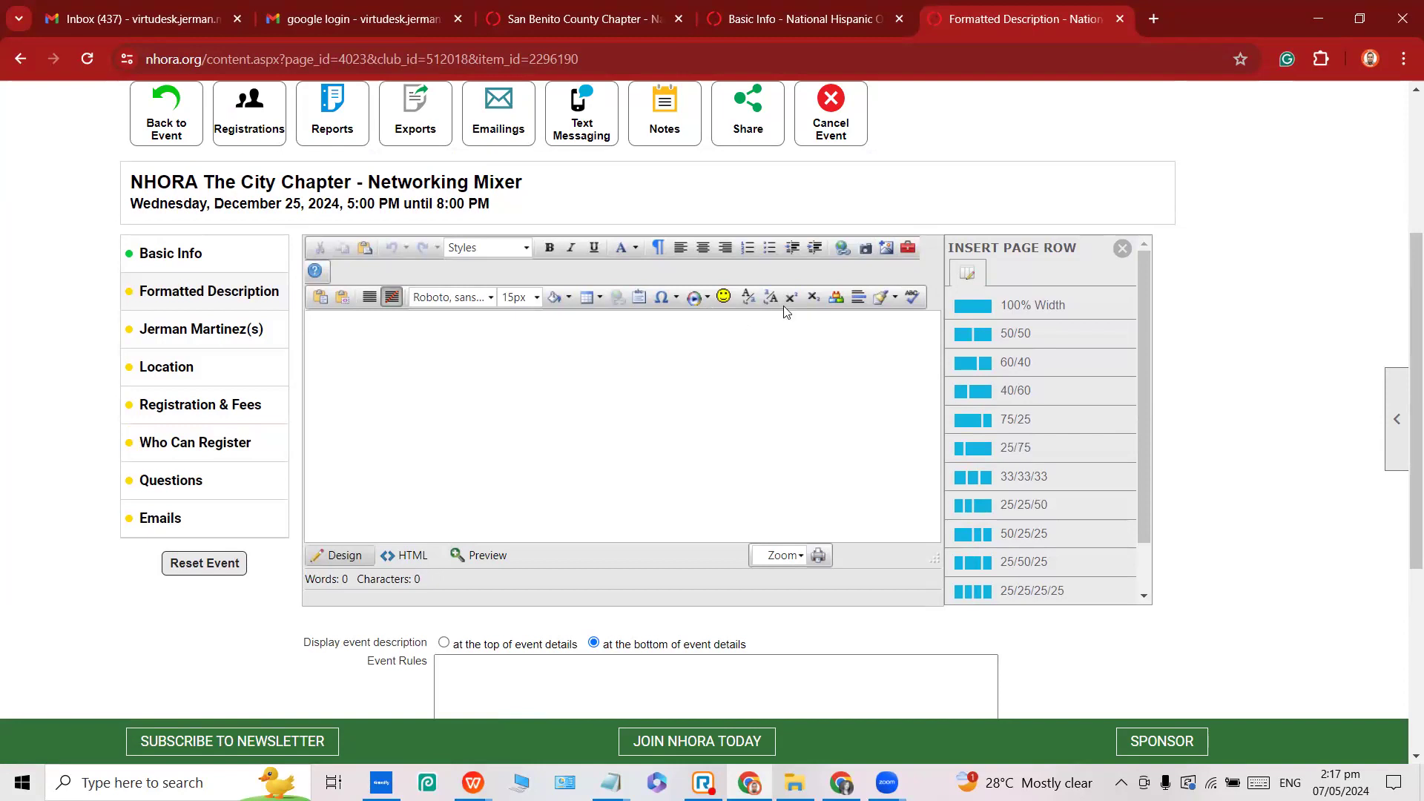
{"action": "left_click", "coordinate": [384, 340]}
{"action": "left_click", "coordinate": [887, 251]}
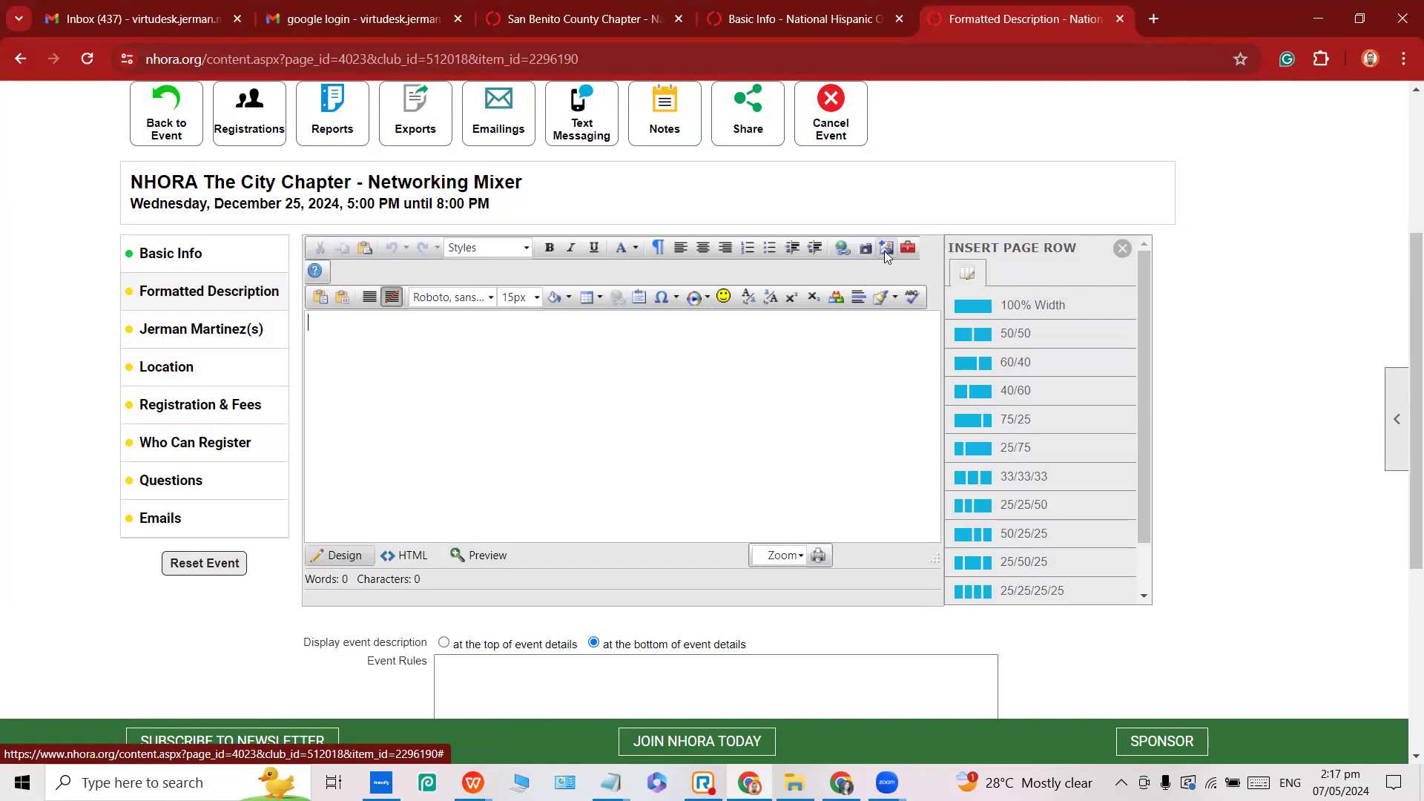
{"action": "left_click", "coordinate": [885, 251]}
Search image titles containing 'NHORA Conference' and preview NHORA Conference_825.
{"action": "left_click", "coordinate": [533, 194]}
{"action": "left_click", "coordinate": [519, 221]}
{"action": "left_click", "coordinate": [608, 194]}
{"action": "left_click", "coordinate": [597, 229]}
{"action": "left_click", "coordinate": [709, 194]}
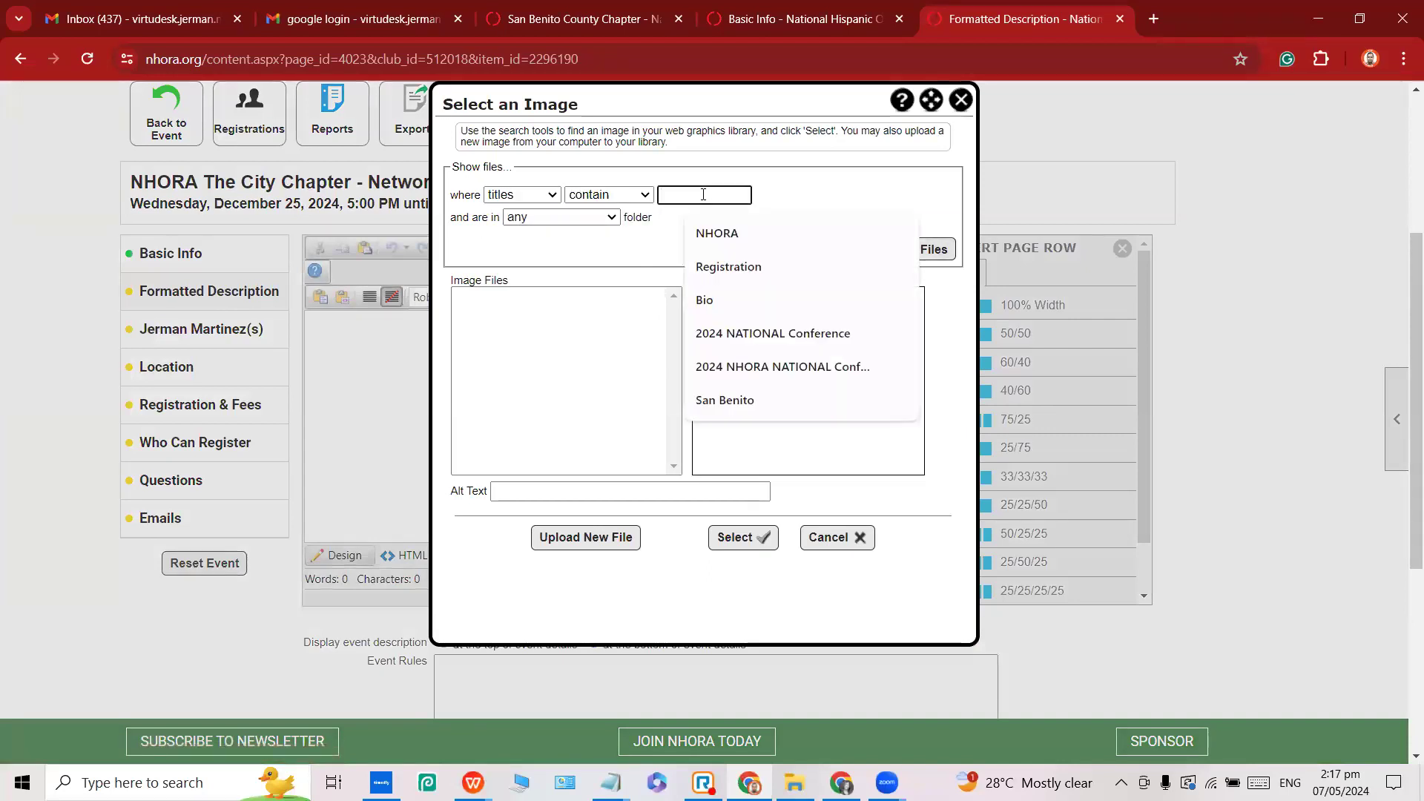
{"action": "type", "text": "NHORa"}
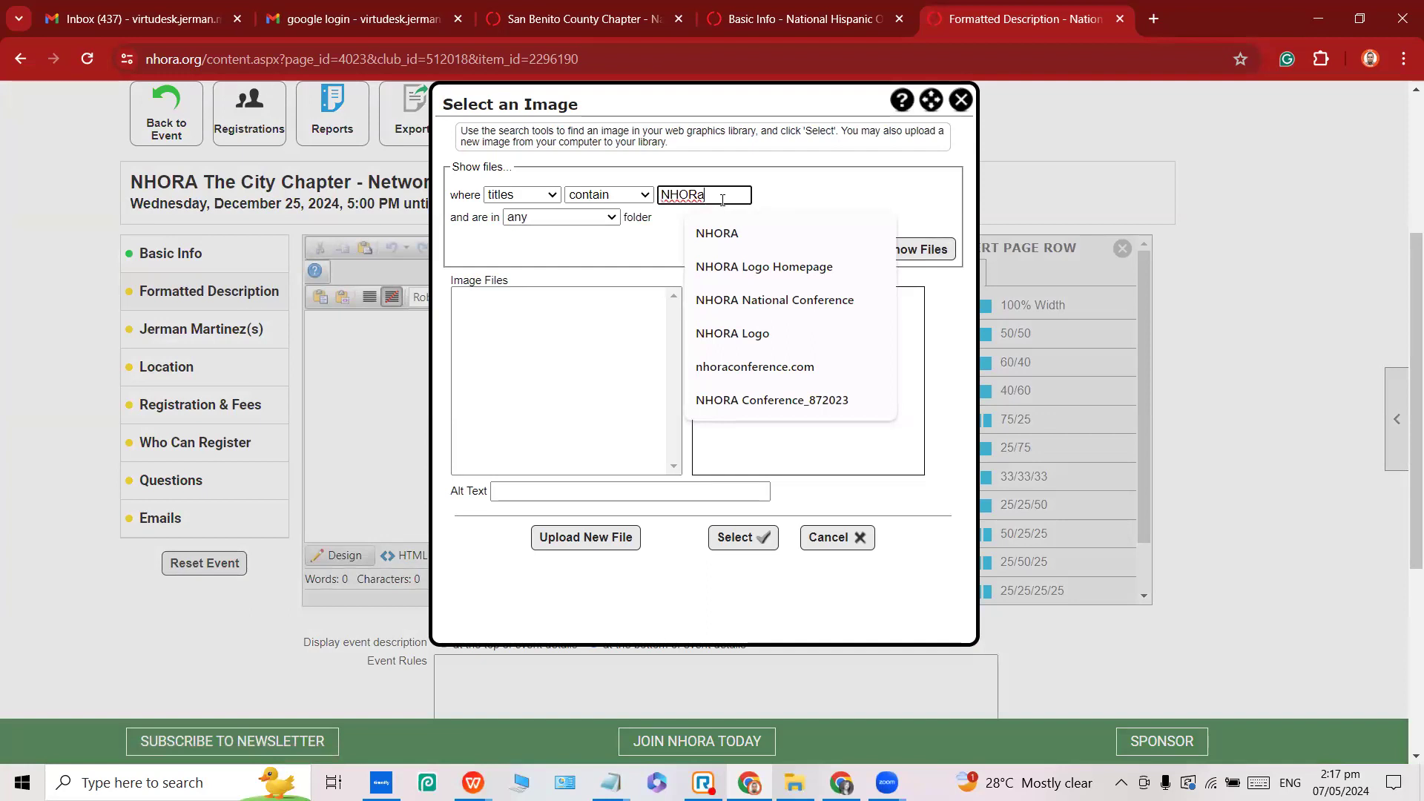
{"action": "key", "text": "BackSpace"}
{"action": "type", "text": "A Co"}
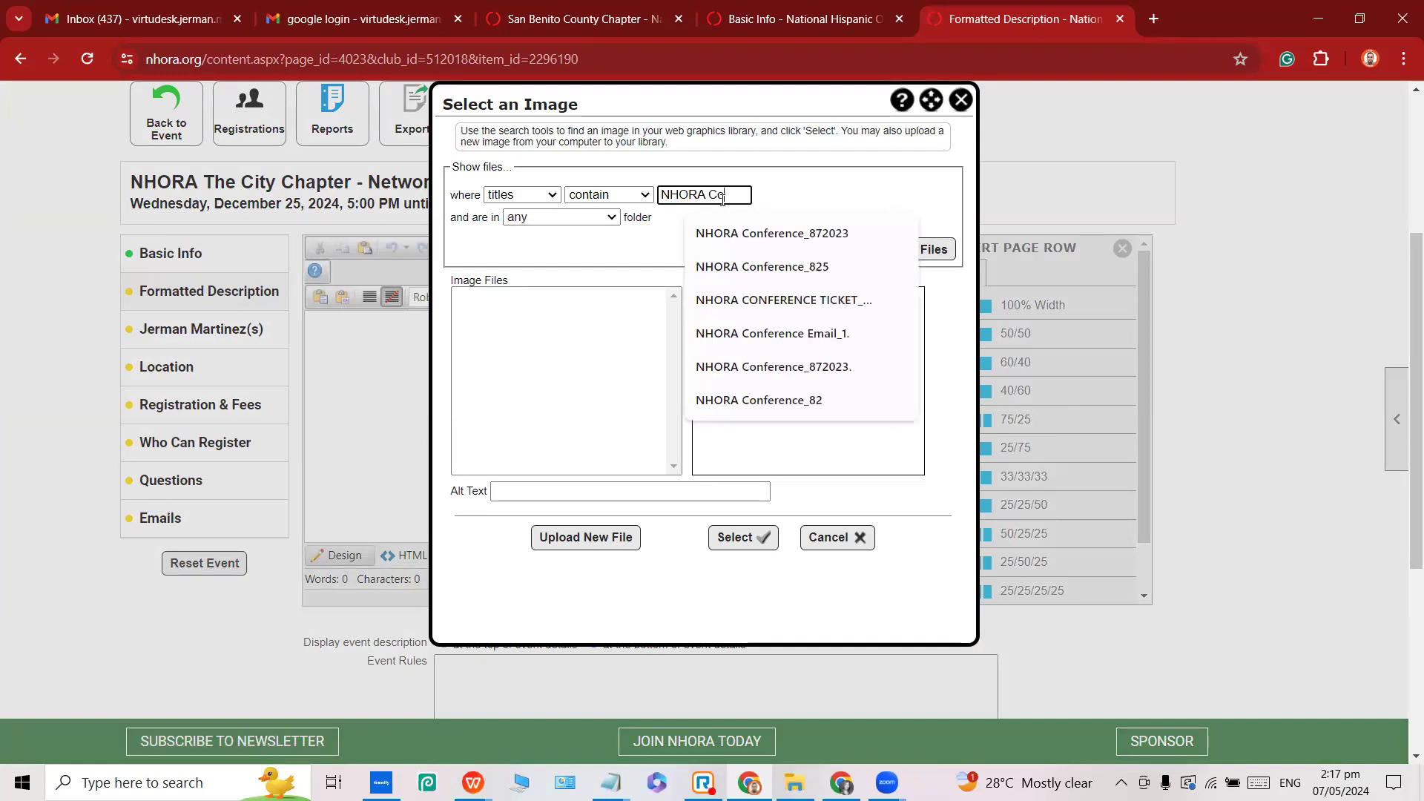
{"action": "type", "text": "nference"}
{"action": "left_click", "coordinate": [881, 260]}
{"action": "left_click", "coordinate": [883, 252]}
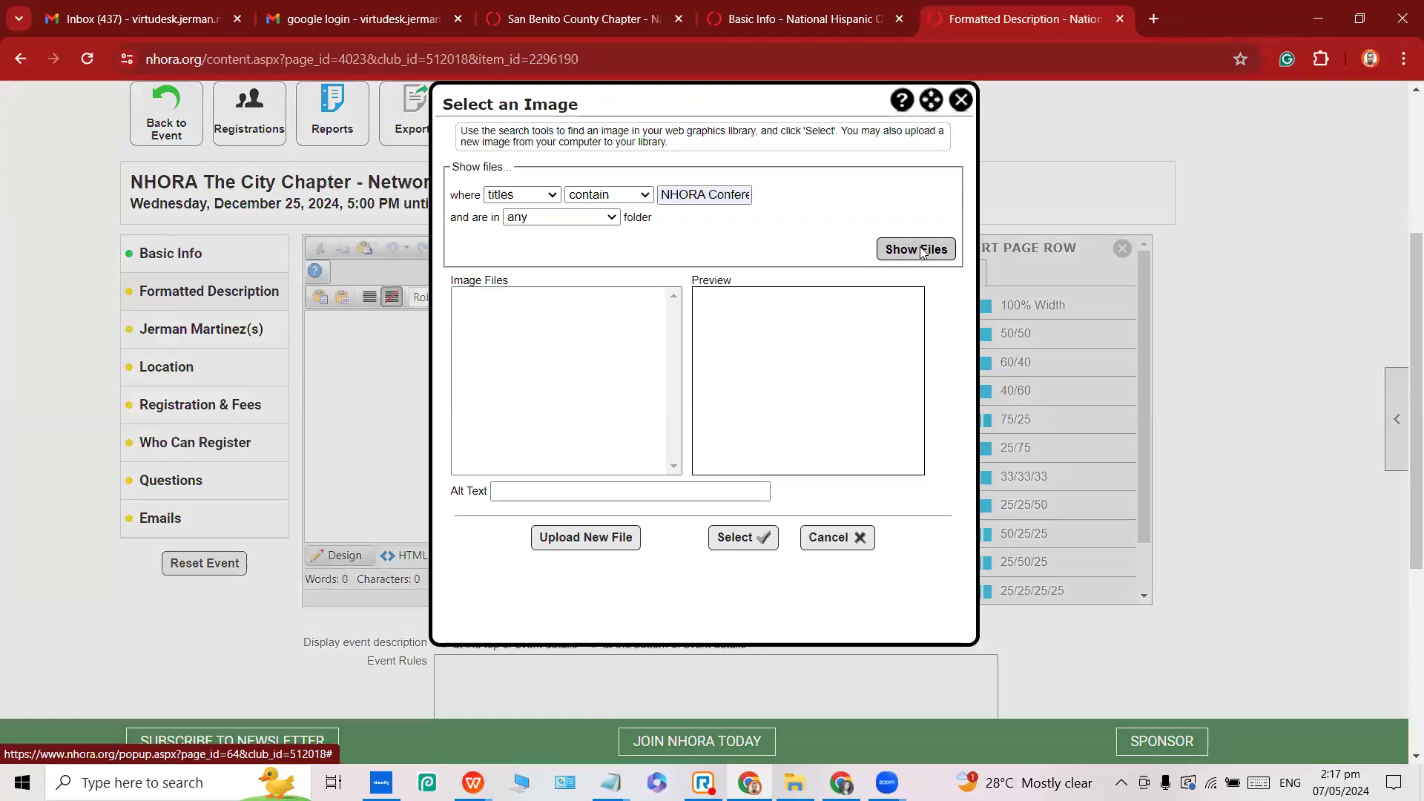
{"action": "left_click", "coordinate": [536, 296]}
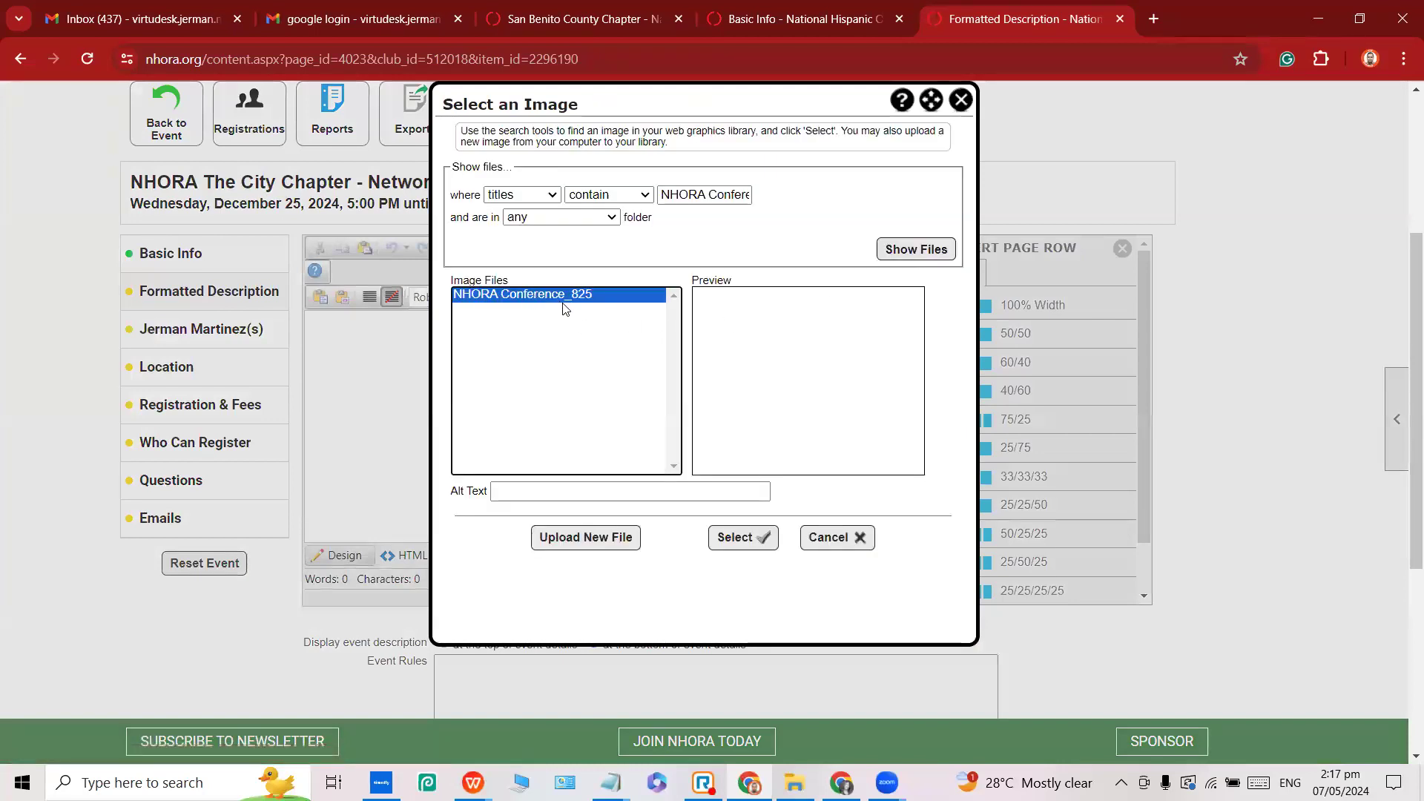
{"action": "left_click", "coordinate": [581, 299]}
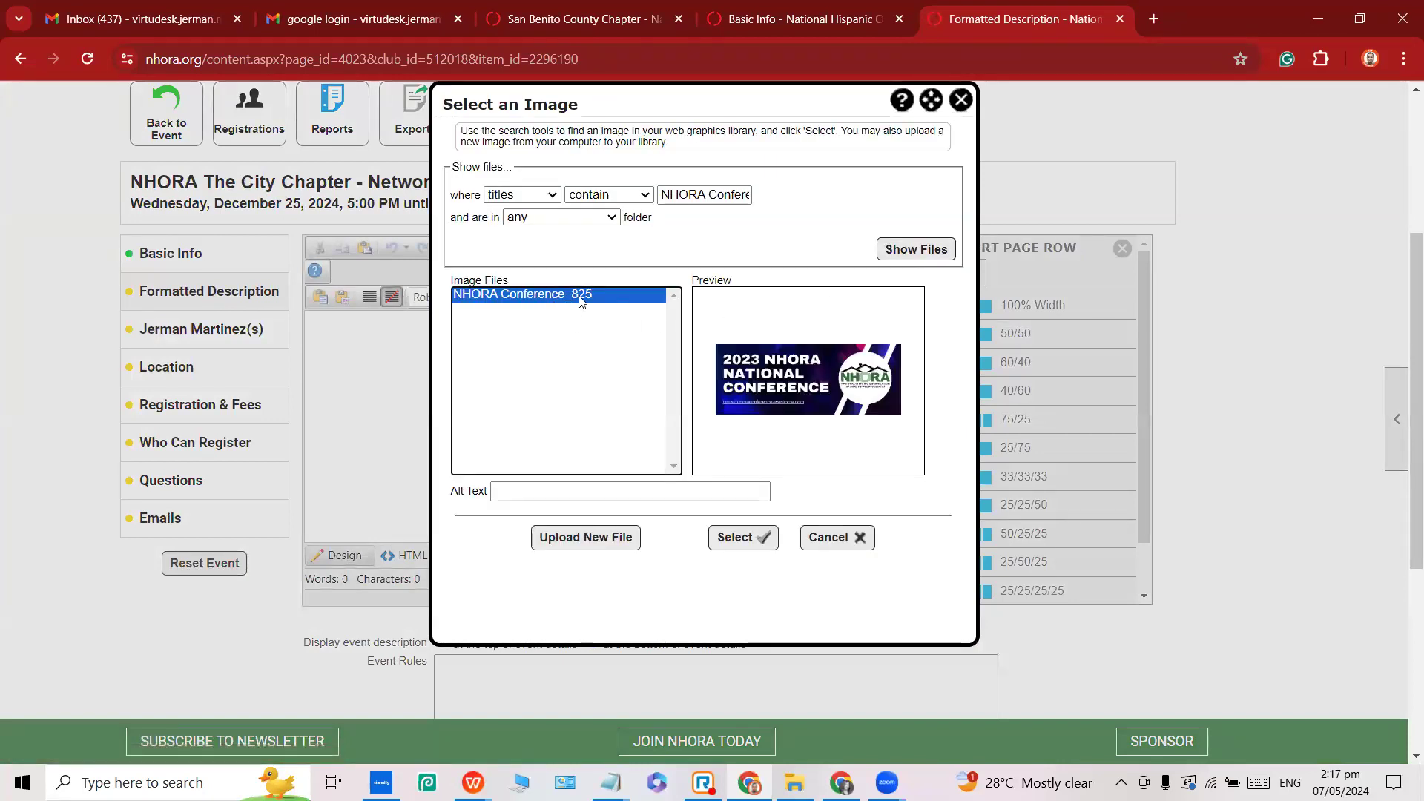
Refine the search to 'NHORA National Conference' and select a 2023 conference image.
{"action": "triple_click", "coordinate": [726, 195]}
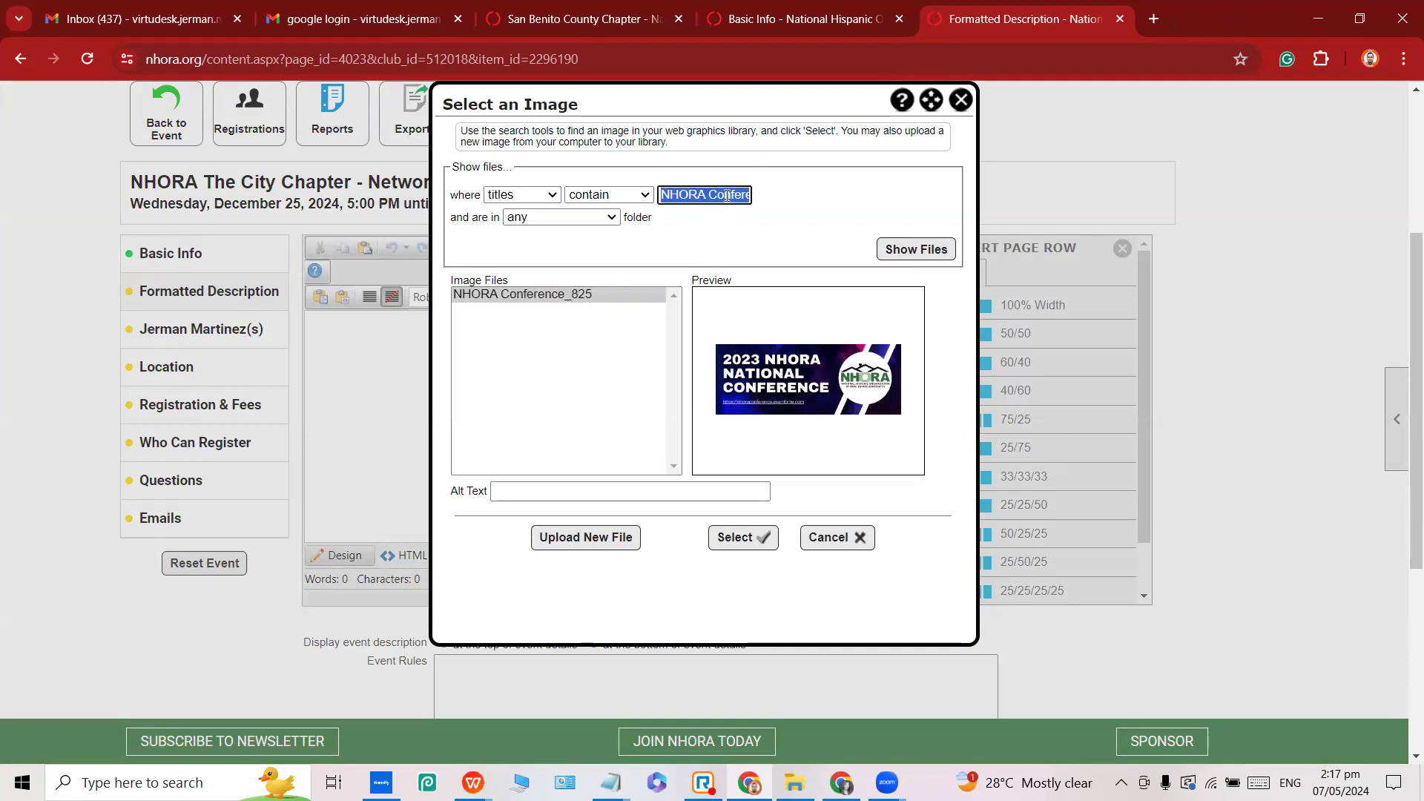
{"action": "double_click", "coordinate": [727, 195]}
{"action": "type", "text": "Nationa"}
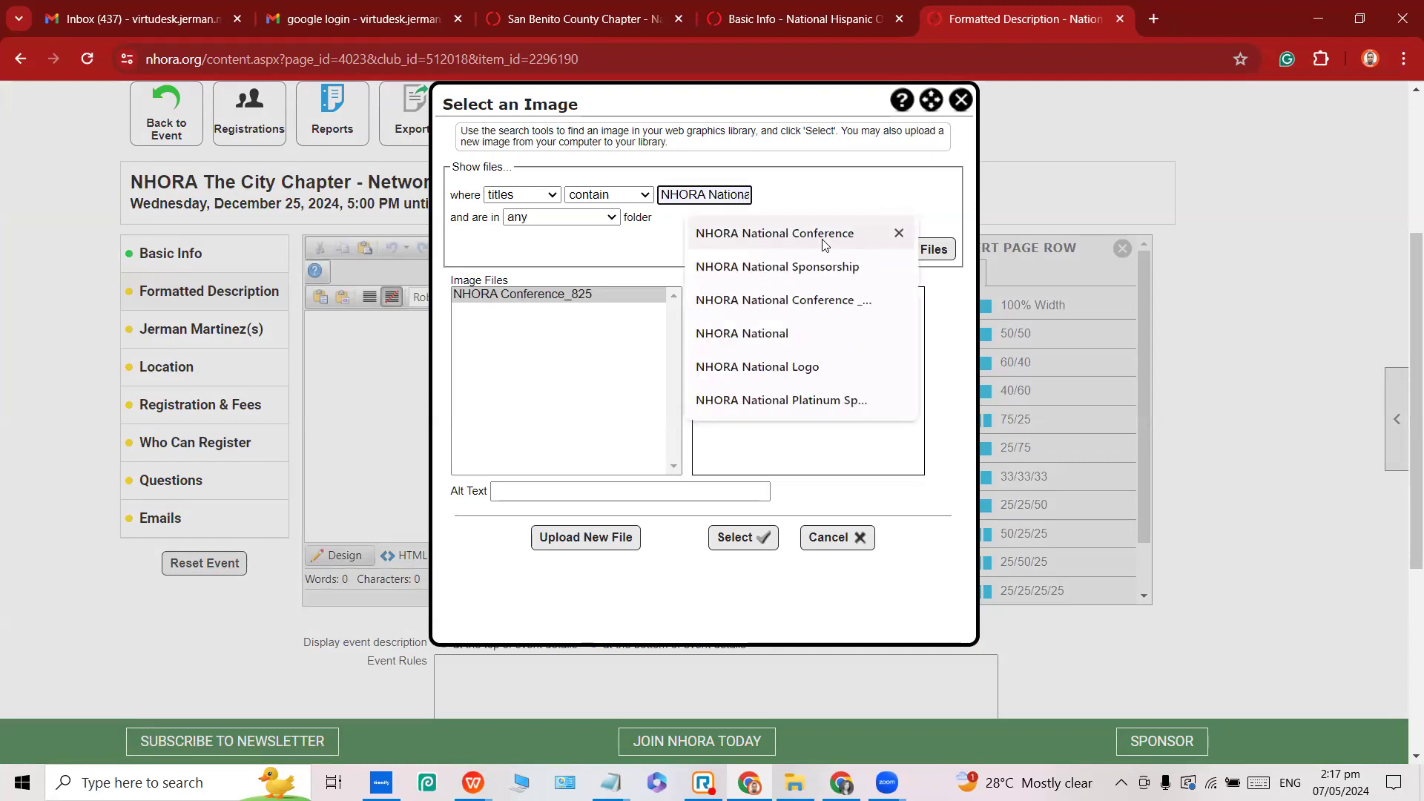
{"action": "left_click", "coordinate": [815, 234]}
{"action": "left_click", "coordinate": [931, 250]}
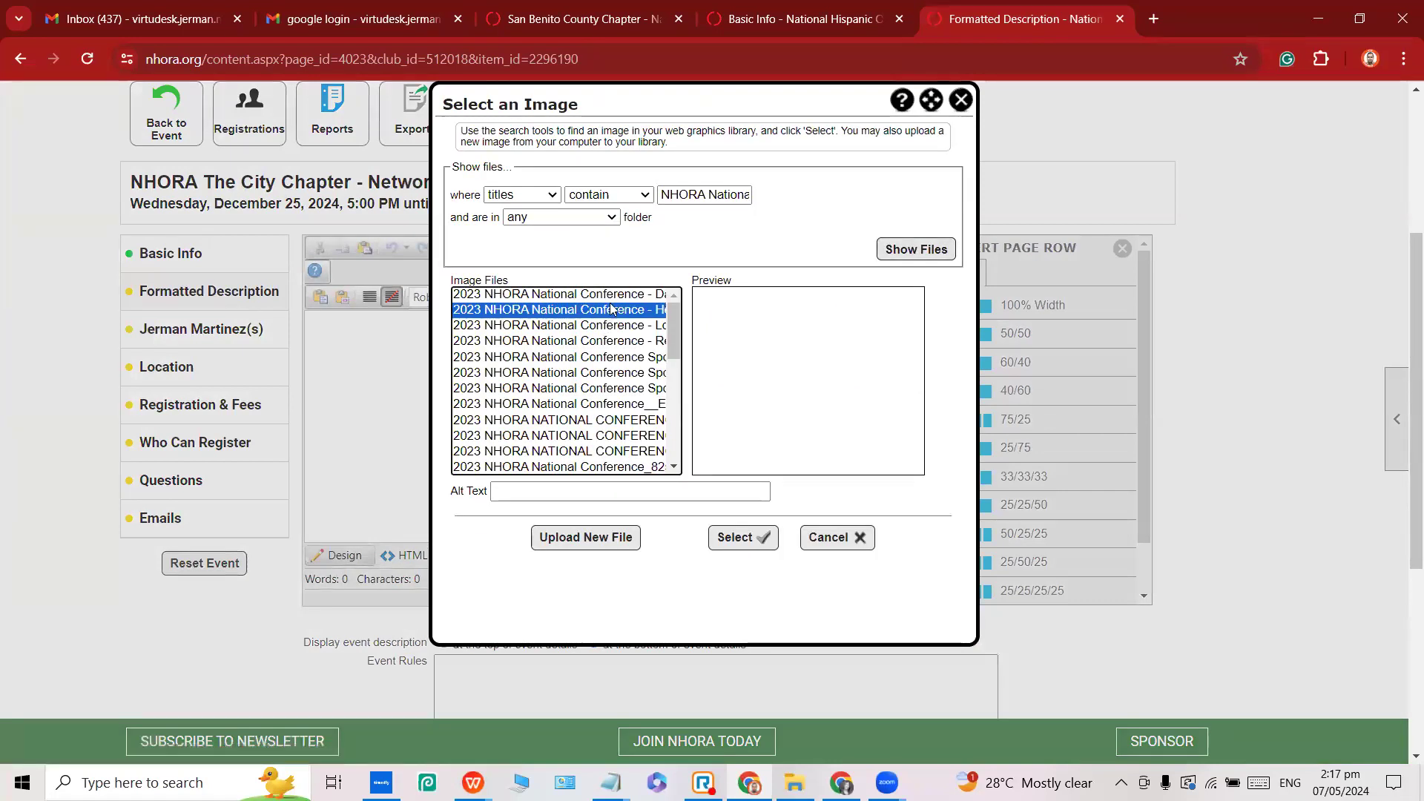
{"action": "scroll", "coordinate": [638, 363], "scroll_direction": "down", "scroll_amount": 2}
{"action": "left_click", "coordinate": [597, 359]}
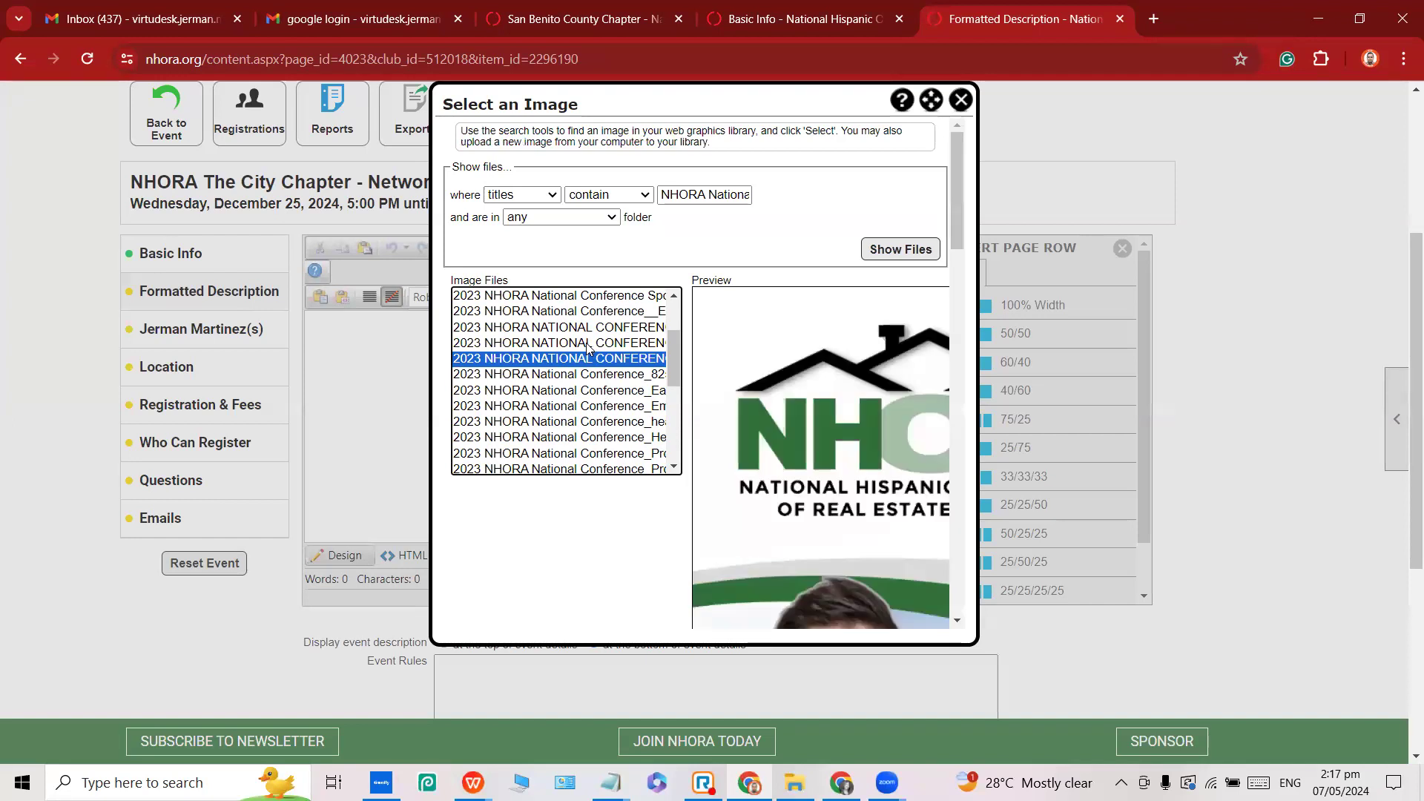
{"action": "scroll", "coordinate": [868, 440], "scroll_direction": "down", "scroll_amount": 10}
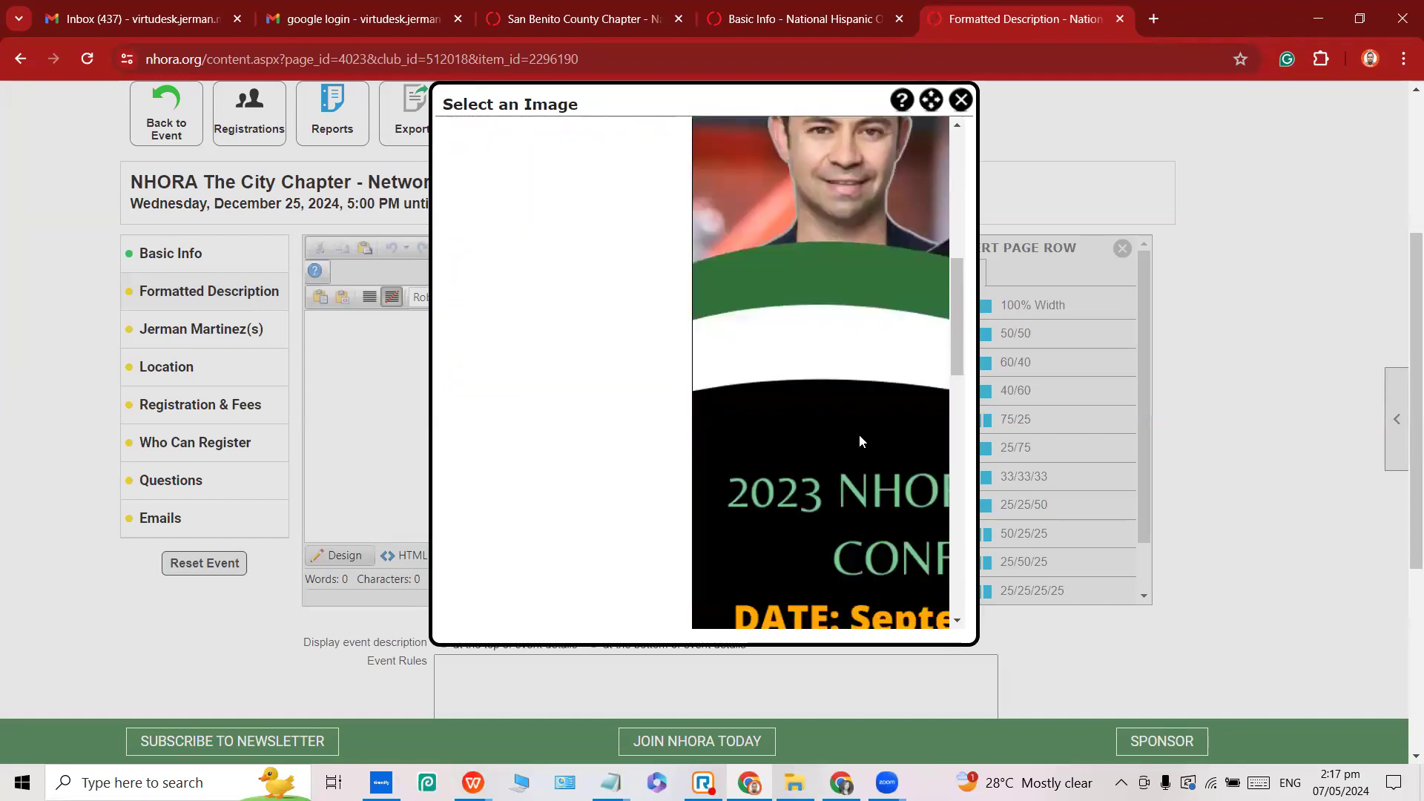
{"action": "scroll", "coordinate": [858, 431], "scroll_direction": "down", "scroll_amount": 2}
{"action": "scroll", "coordinate": [812, 405], "scroll_direction": "up", "scroll_amount": 12}
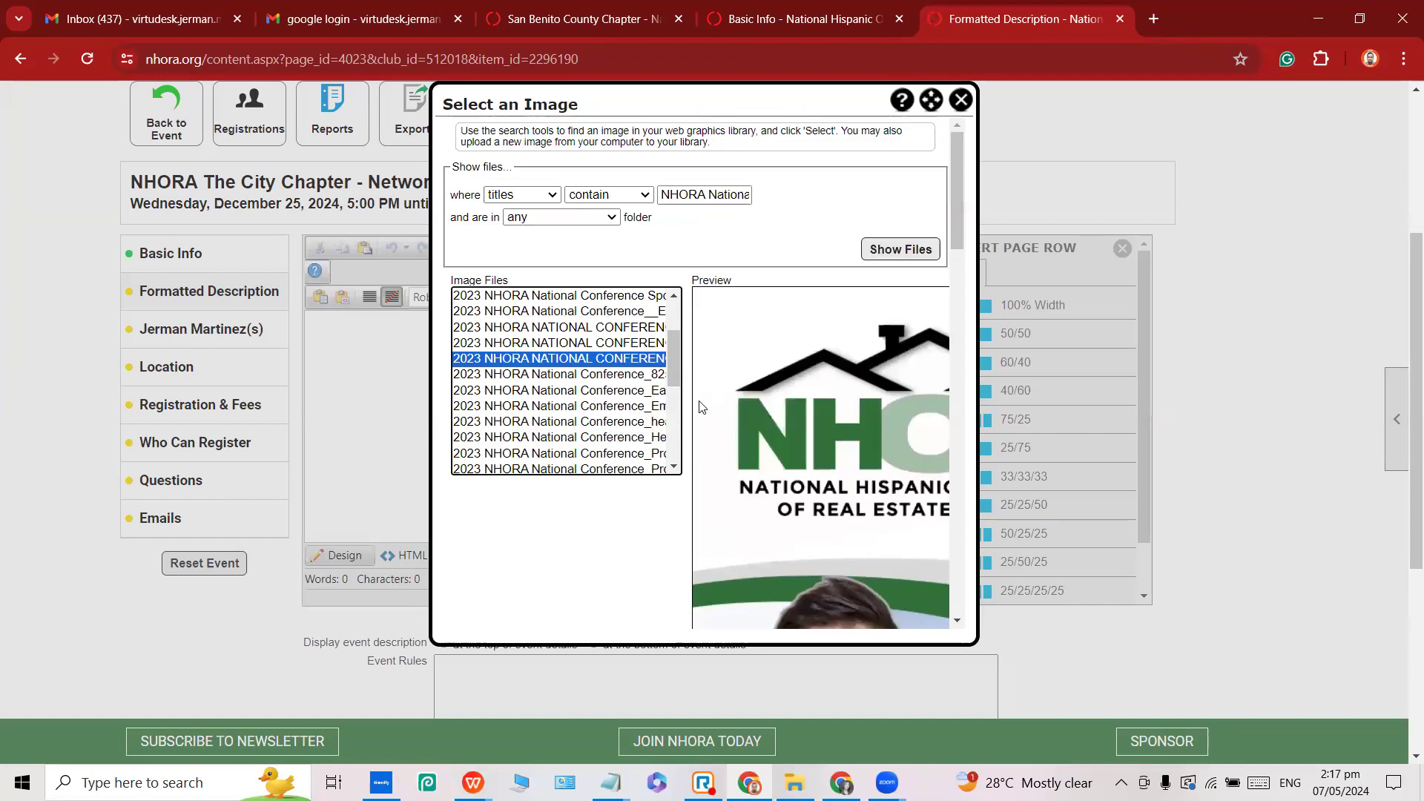
{"action": "scroll", "coordinate": [816, 443], "scroll_direction": "down", "scroll_amount": 14}
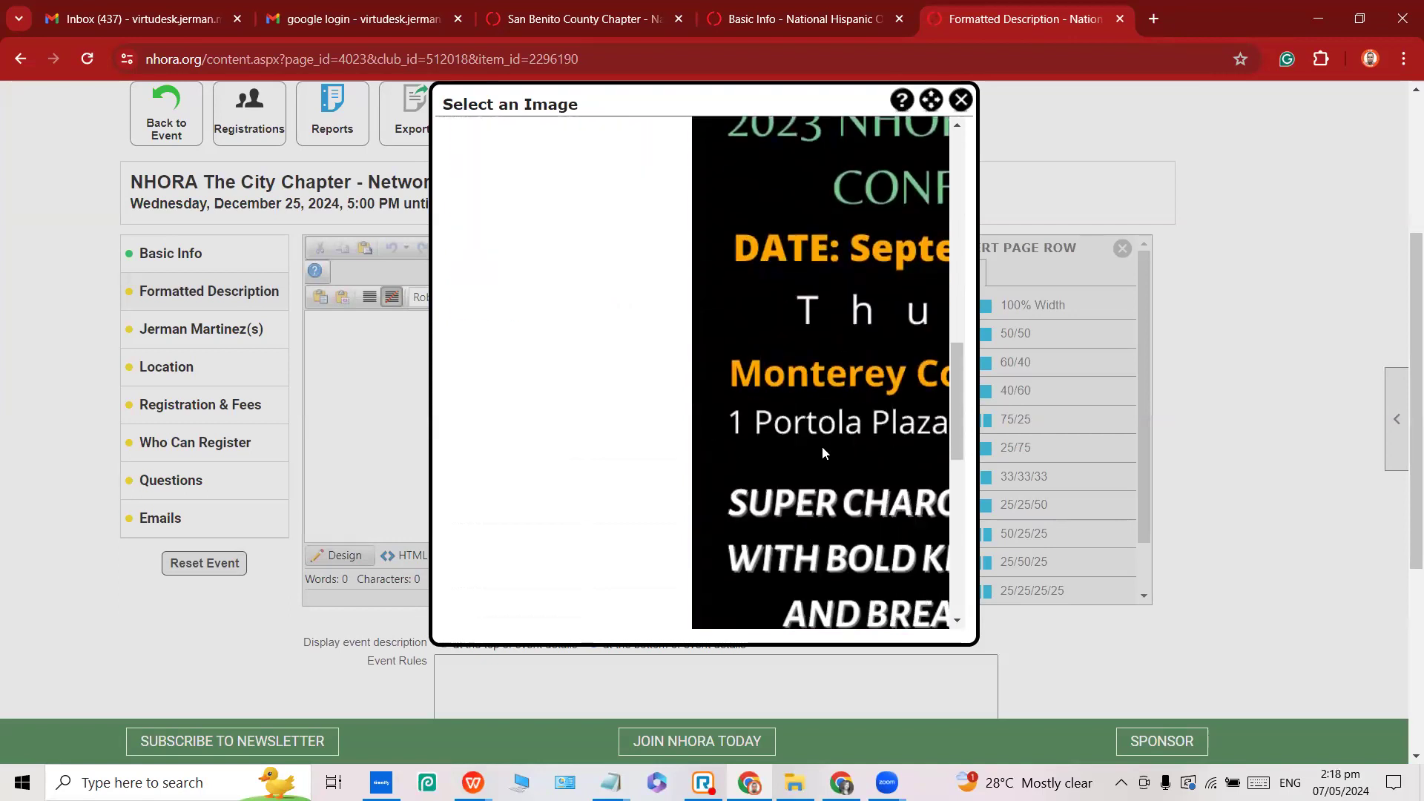
{"action": "scroll", "coordinate": [822, 447], "scroll_direction": "down", "scroll_amount": 3}
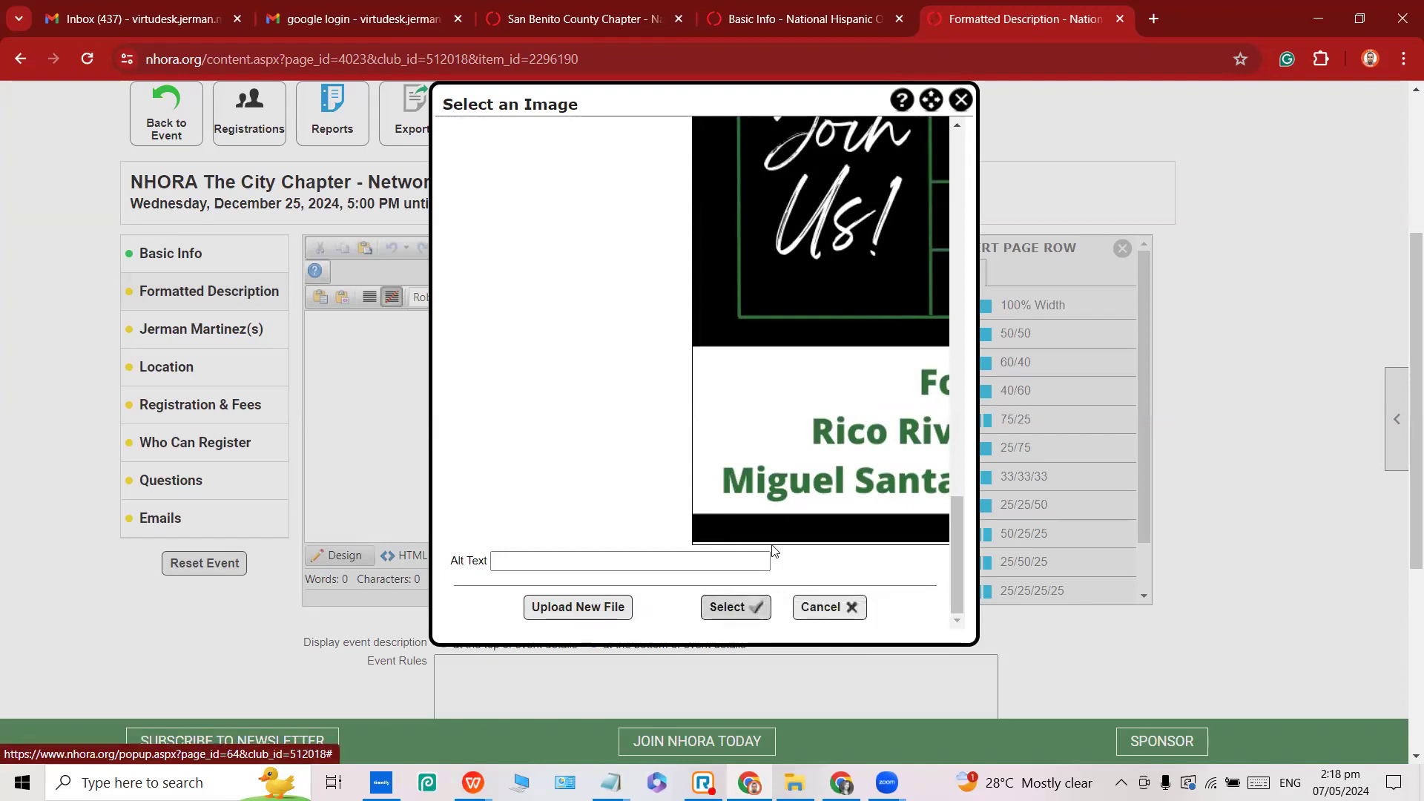
{"action": "scroll", "coordinate": [766, 547], "scroll_direction": "up", "scroll_amount": 10}
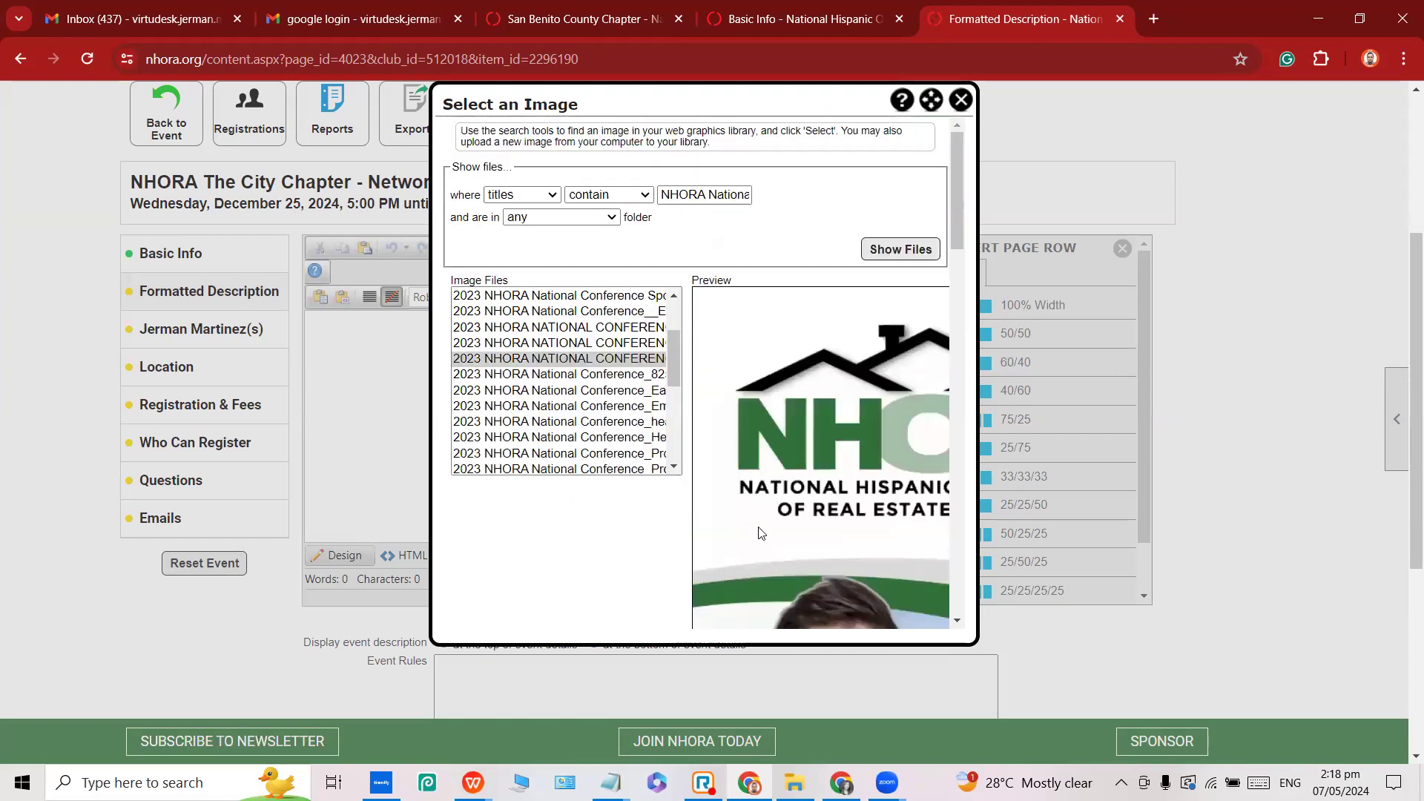
Maximize the image picker and scroll down to the Upload New File button.
{"action": "left_click", "coordinate": [931, 101]}
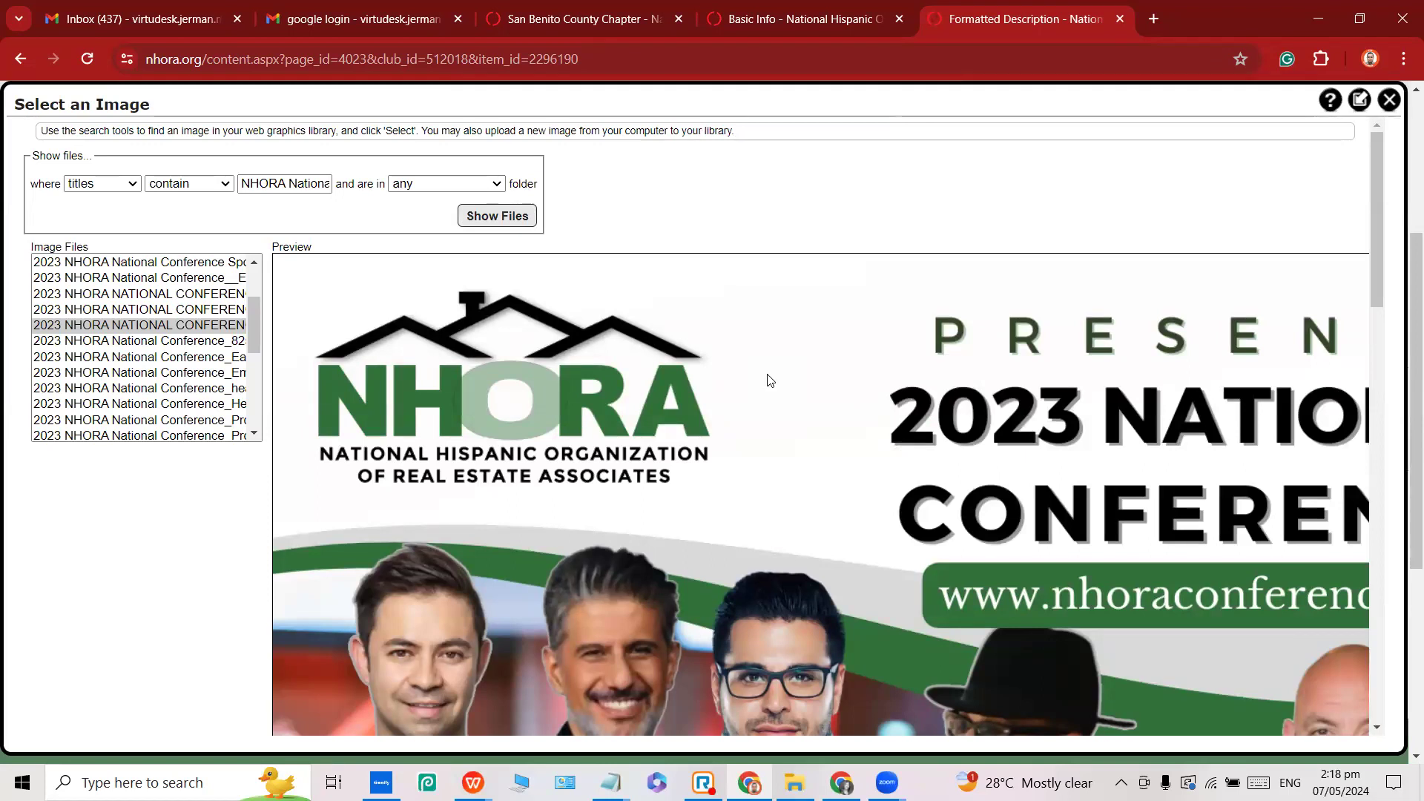
{"action": "scroll", "coordinate": [582, 304], "scroll_direction": "down", "scroll_amount": 20}
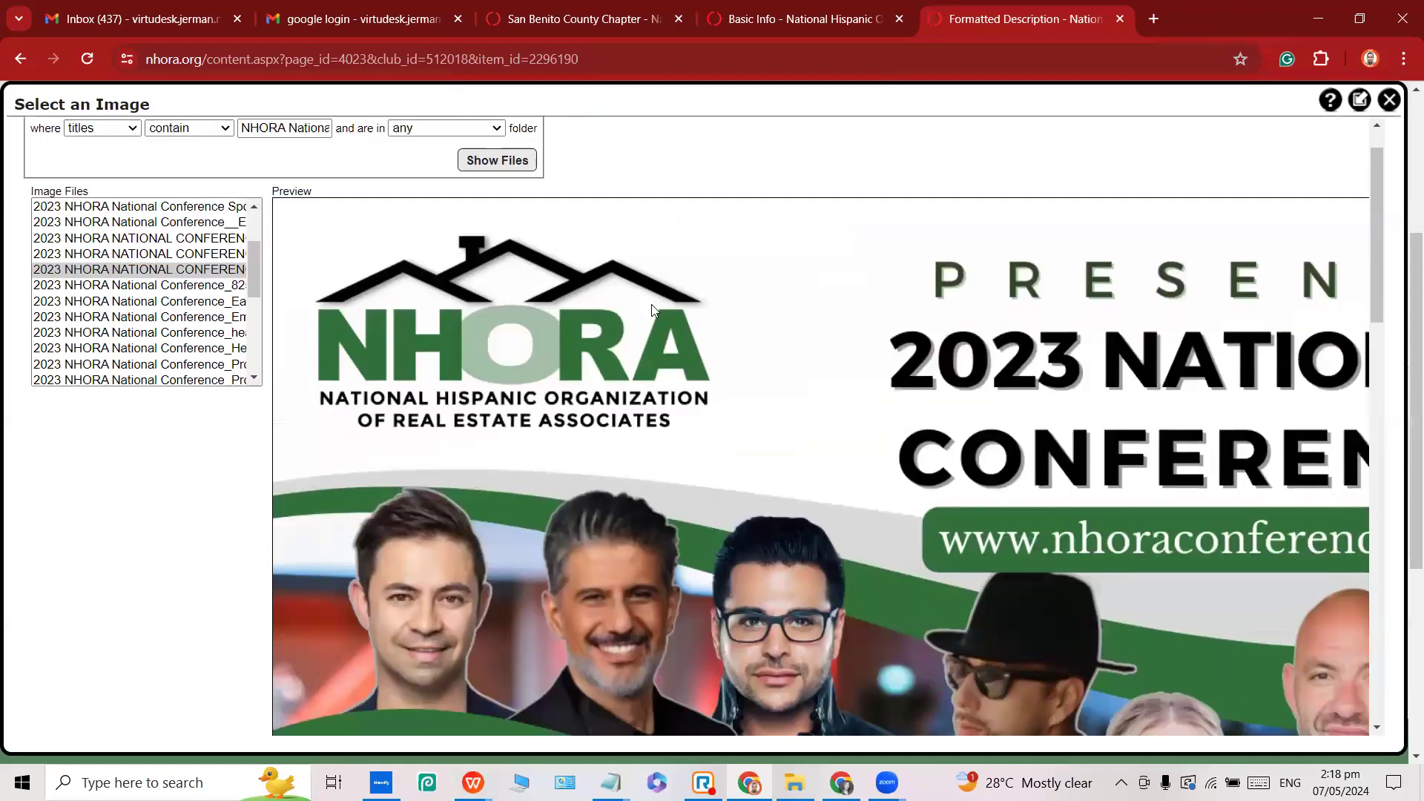
{"action": "scroll", "coordinate": [713, 352], "scroll_direction": "down", "scroll_amount": 5}
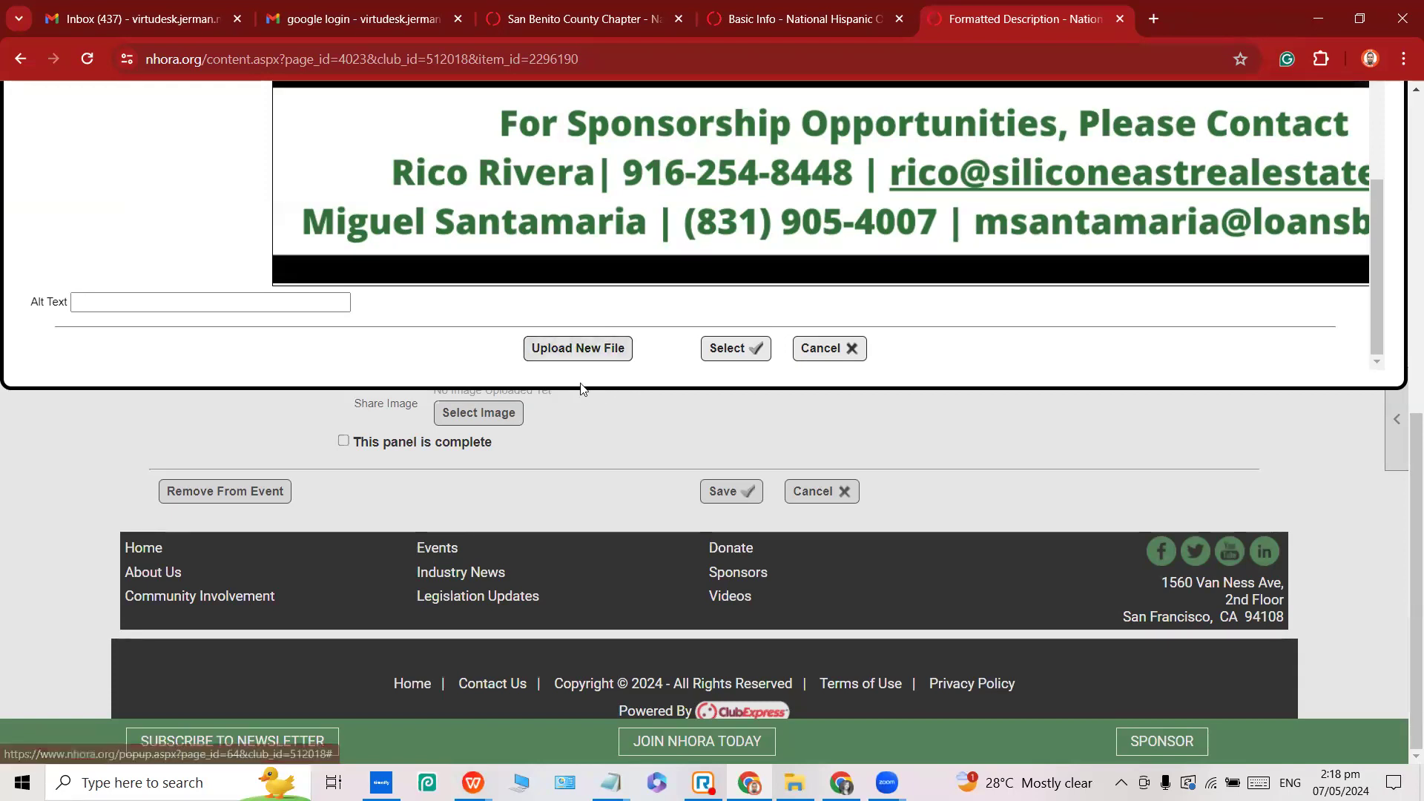
Choose the AIA Maya Bazaar 2024 poster JPG from Downloads as a new image upload.
{"action": "left_click", "coordinate": [568, 358]}
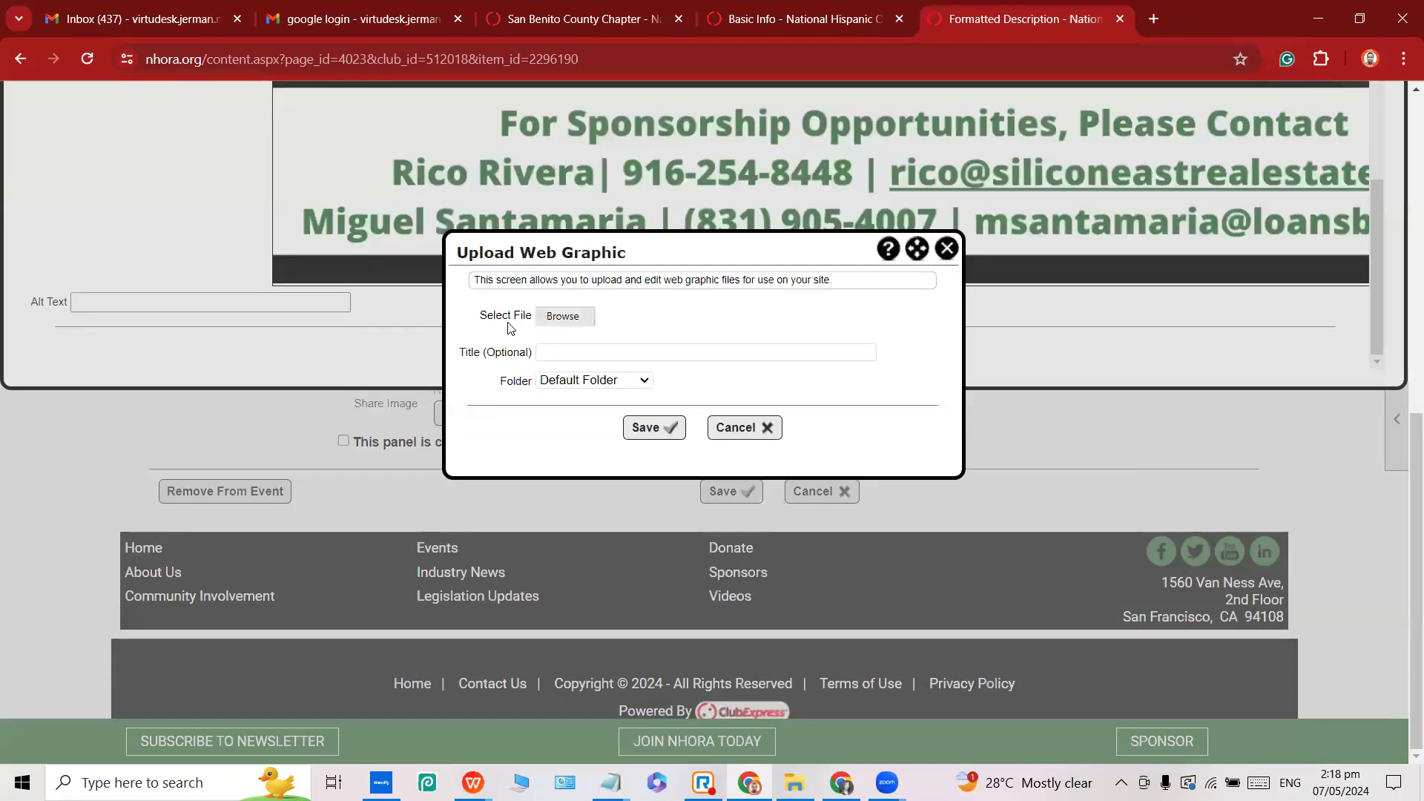
{"action": "left_click", "coordinate": [567, 318]}
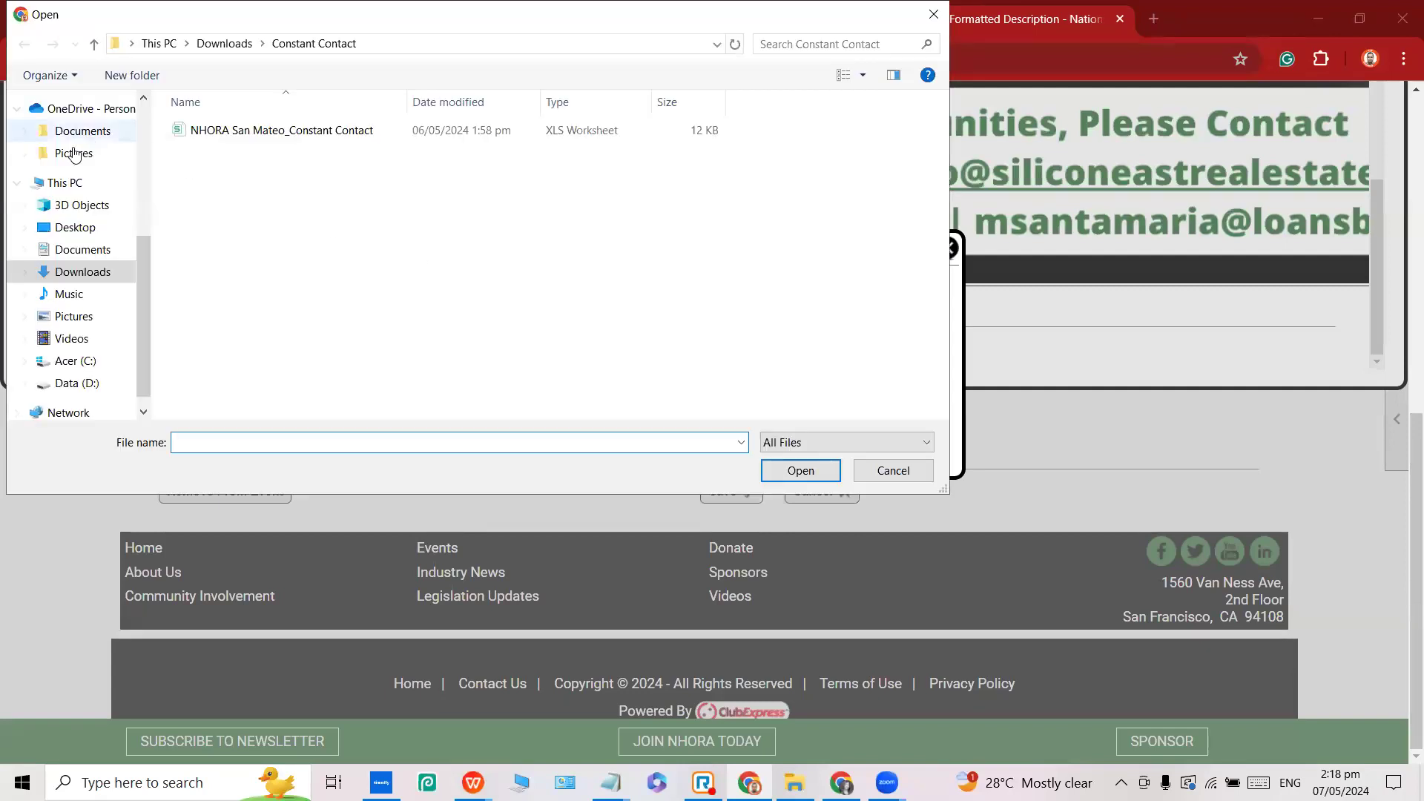
{"action": "left_click", "coordinate": [89, 138]}
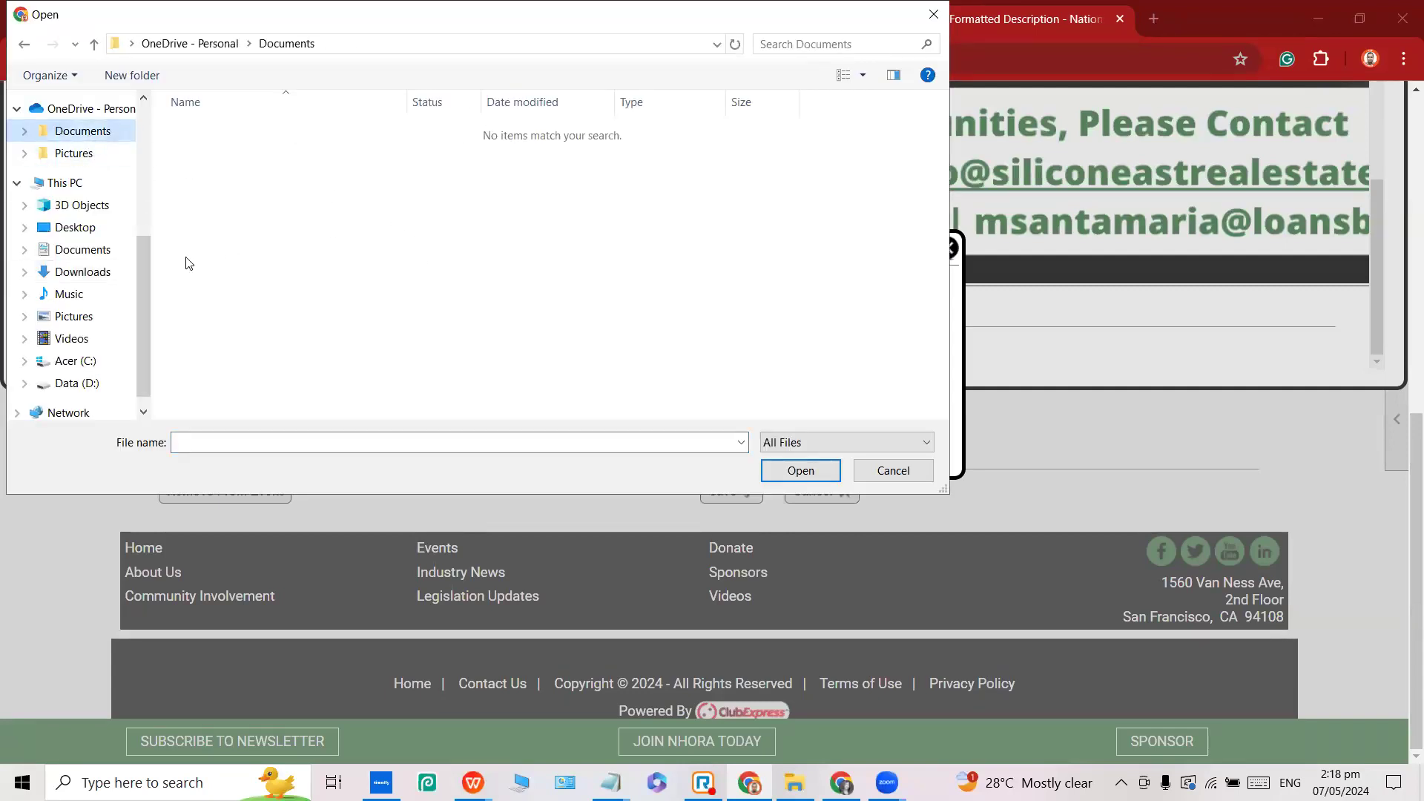
{"action": "left_click_drag", "start_coordinate": [145, 278], "coordinate": [145, 140]}
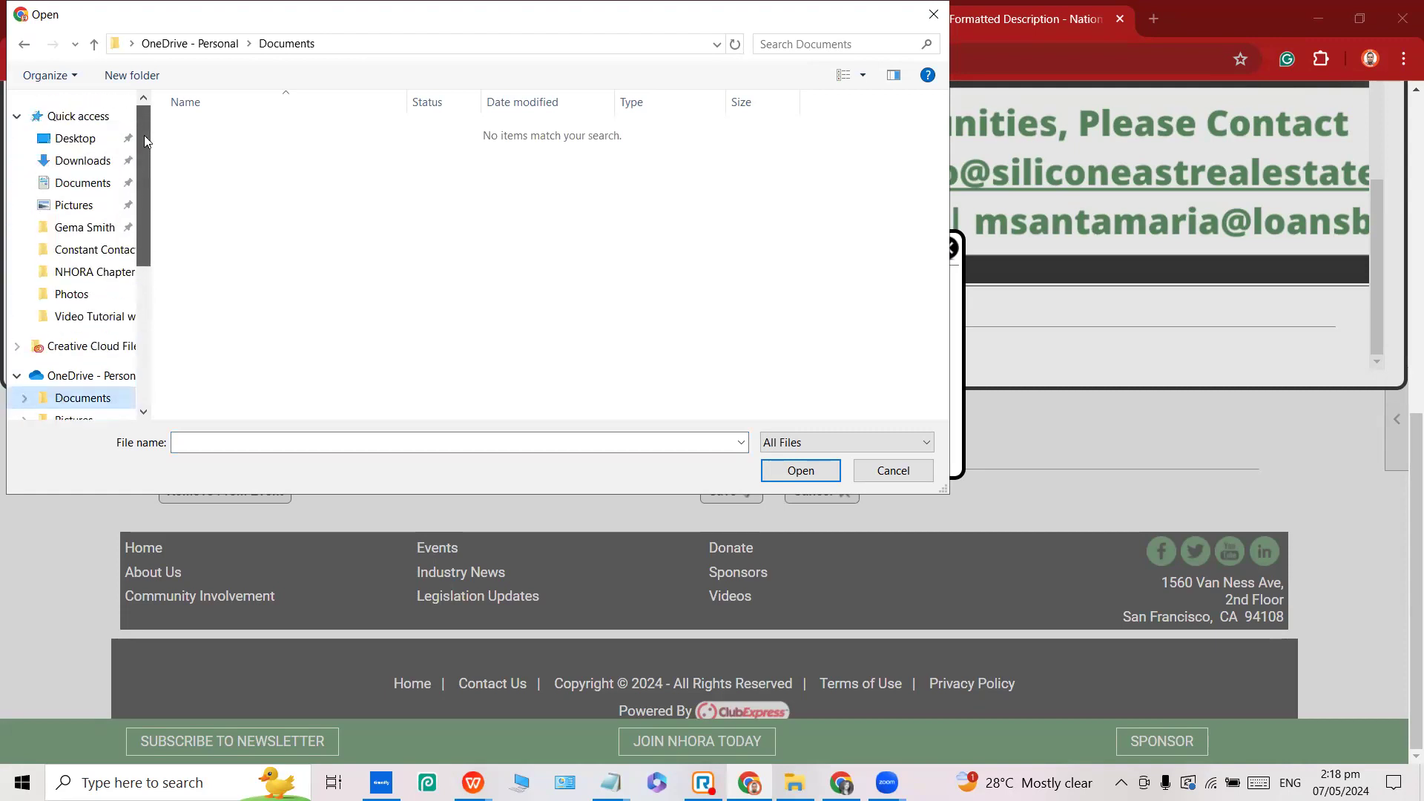
{"action": "left_click", "coordinate": [96, 161]}
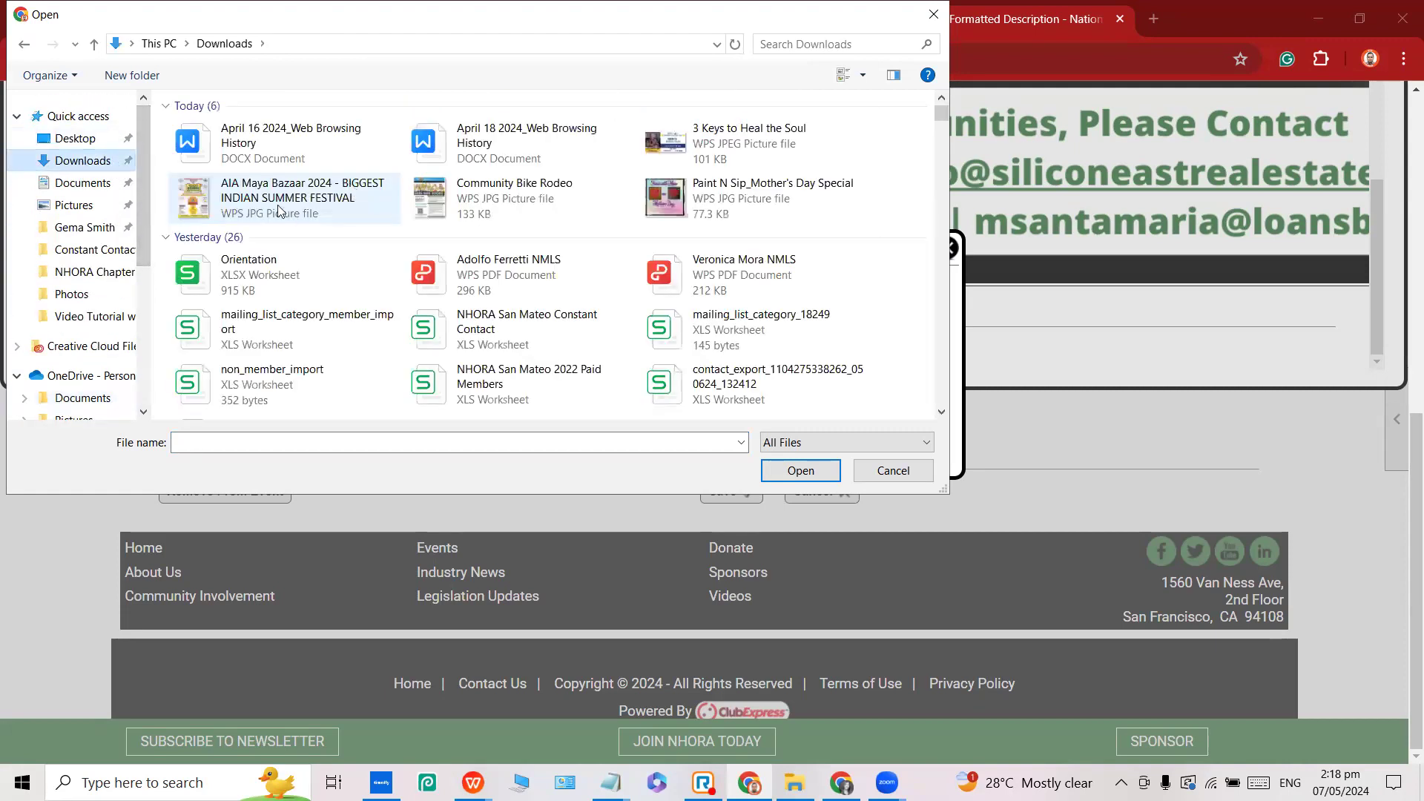
{"action": "left_click", "coordinate": [279, 212]}
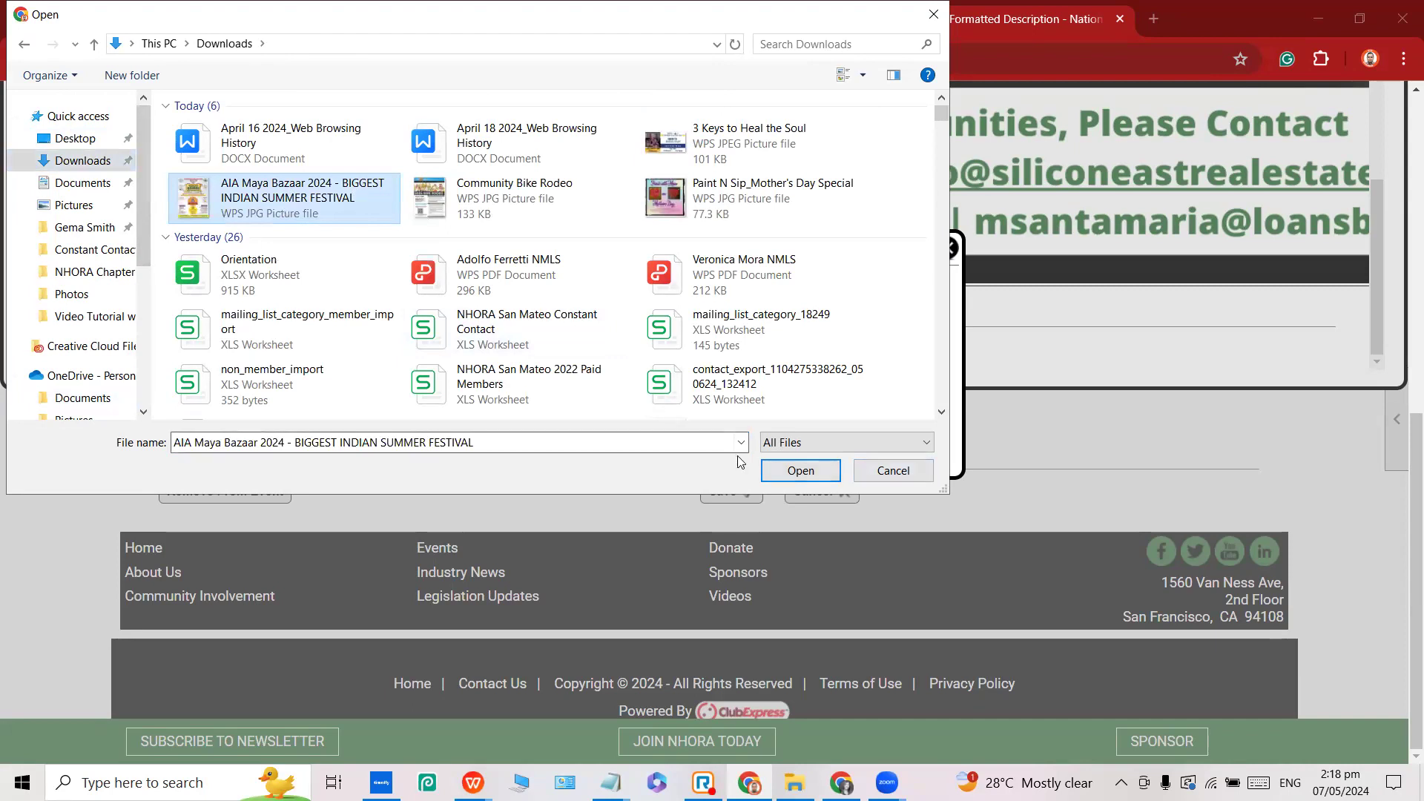
{"action": "double_click", "coordinate": [295, 206]}
Title the image with its own file name and save it to the library.
{"action": "left_click_drag", "start_coordinate": [554, 317], "coordinate": [828, 317]}
{"action": "key", "text": "ctrl+c"}
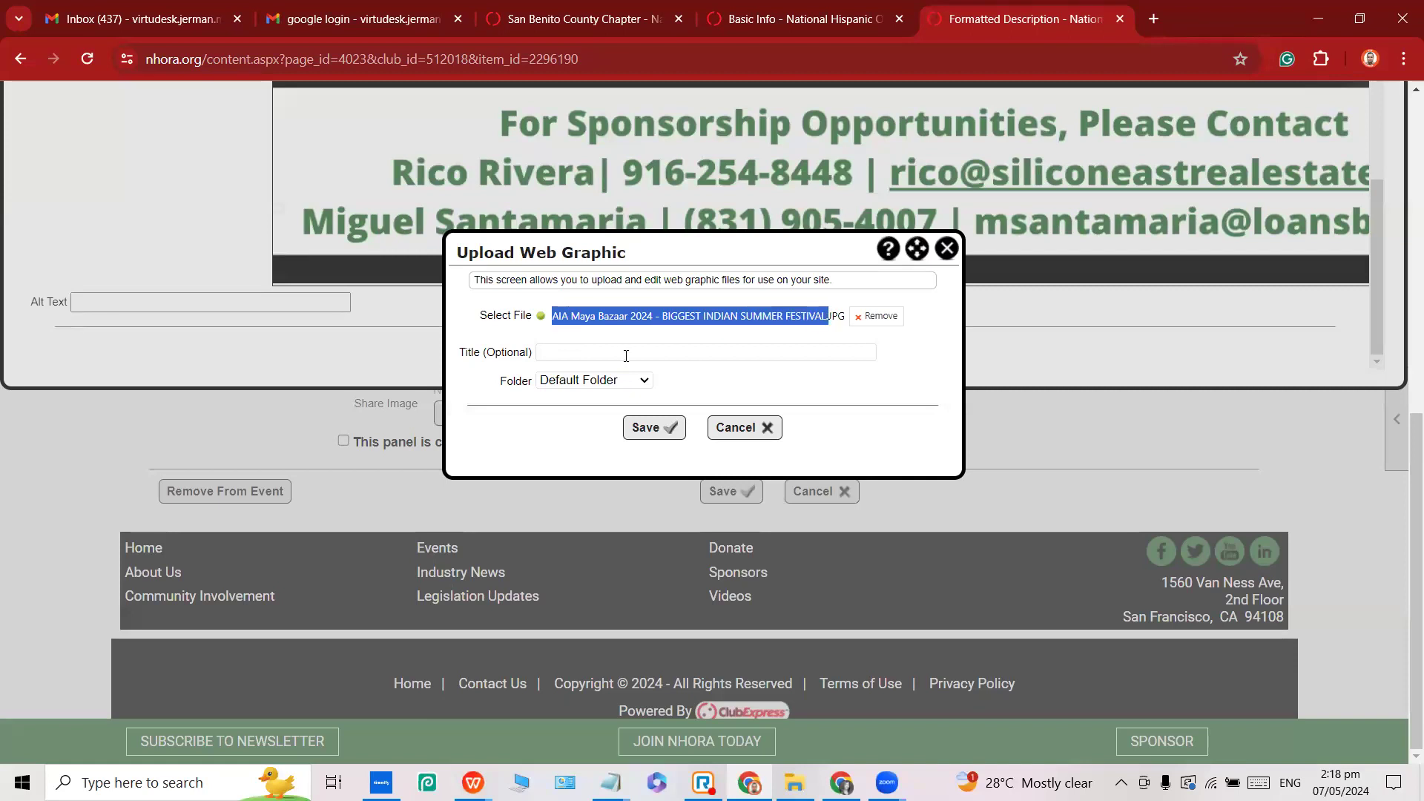
{"action": "left_click", "coordinate": [564, 314]}
{"action": "left_click_drag", "start_coordinate": [553, 313], "coordinate": [735, 313]}
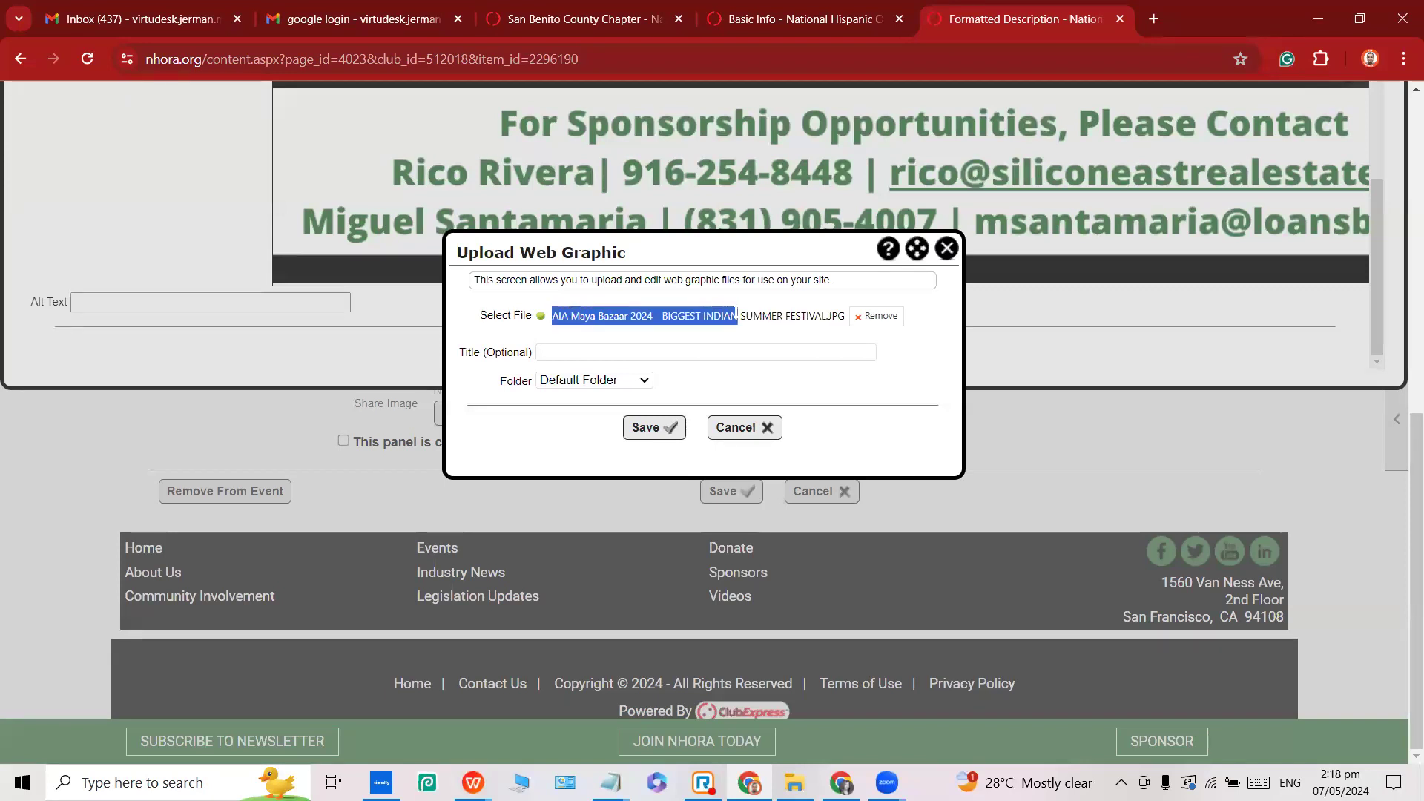
{"action": "left_click", "coordinate": [579, 348]}
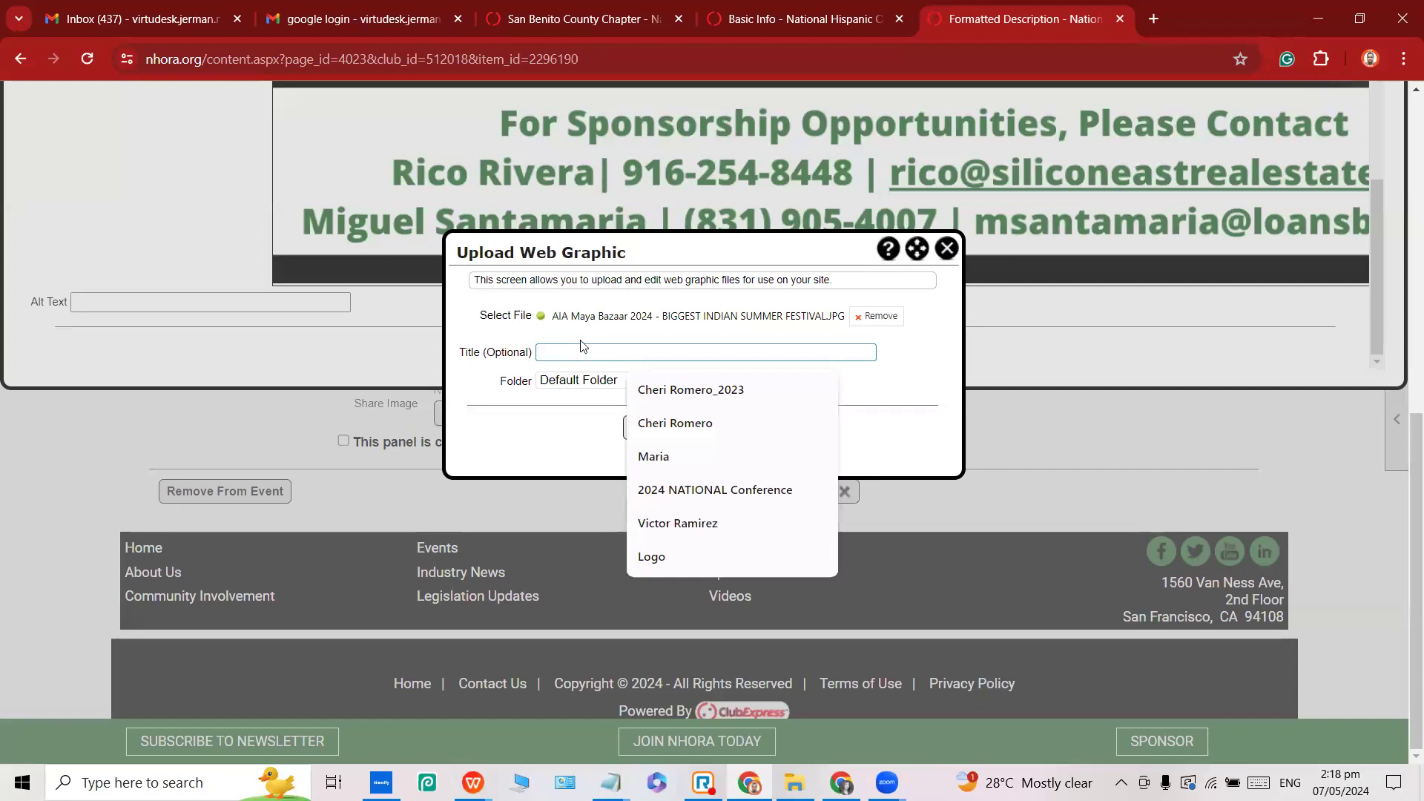
{"action": "left_click_drag", "start_coordinate": [553, 315], "coordinate": [825, 312]}
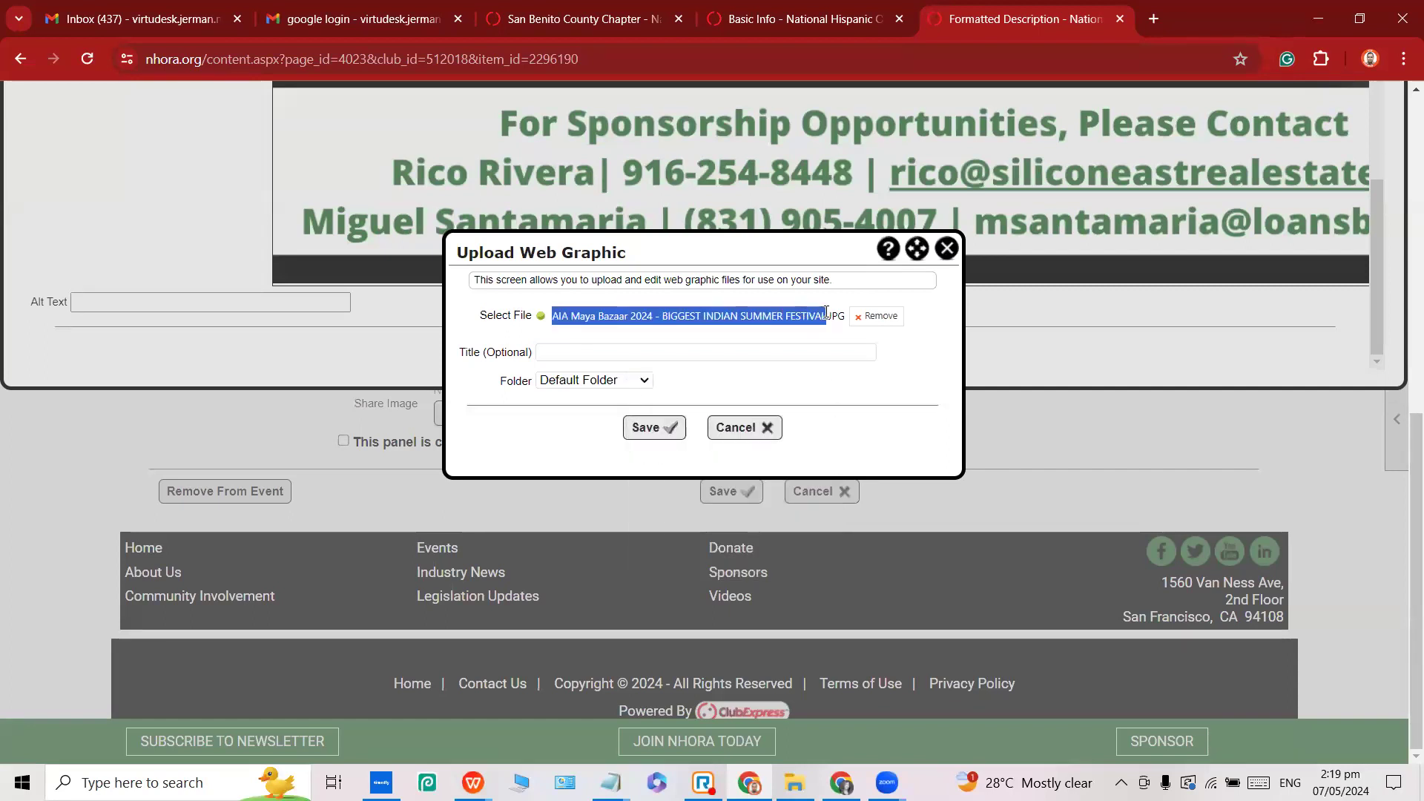
{"action": "left_click", "coordinate": [668, 358]}
{"action": "key", "text": "ctrl+v"}
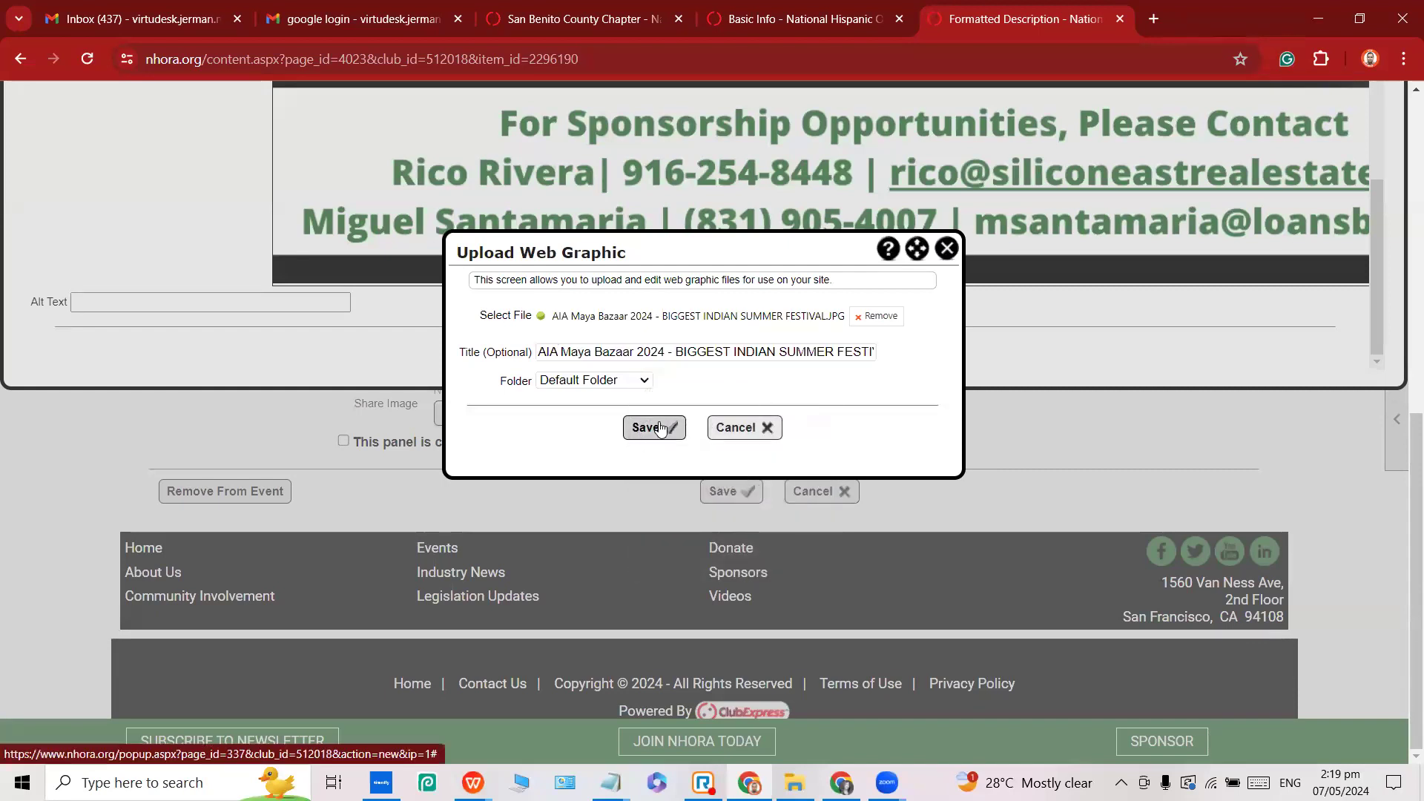
{"action": "left_click", "coordinate": [659, 428]}
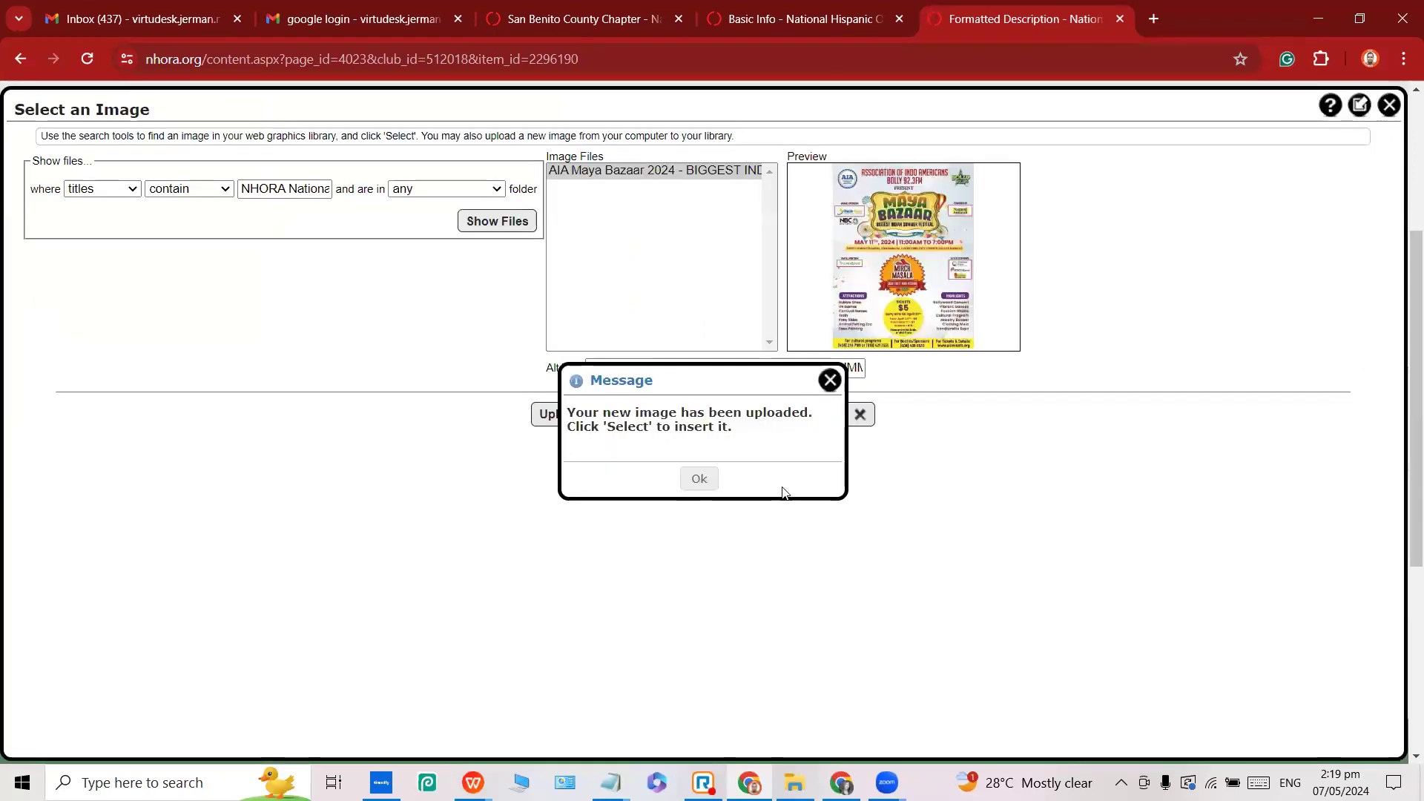
Insert the Maya Bazaar poster into the mixer's description, tick 'This panel is complete' and save.
{"action": "left_click", "coordinate": [715, 480]}
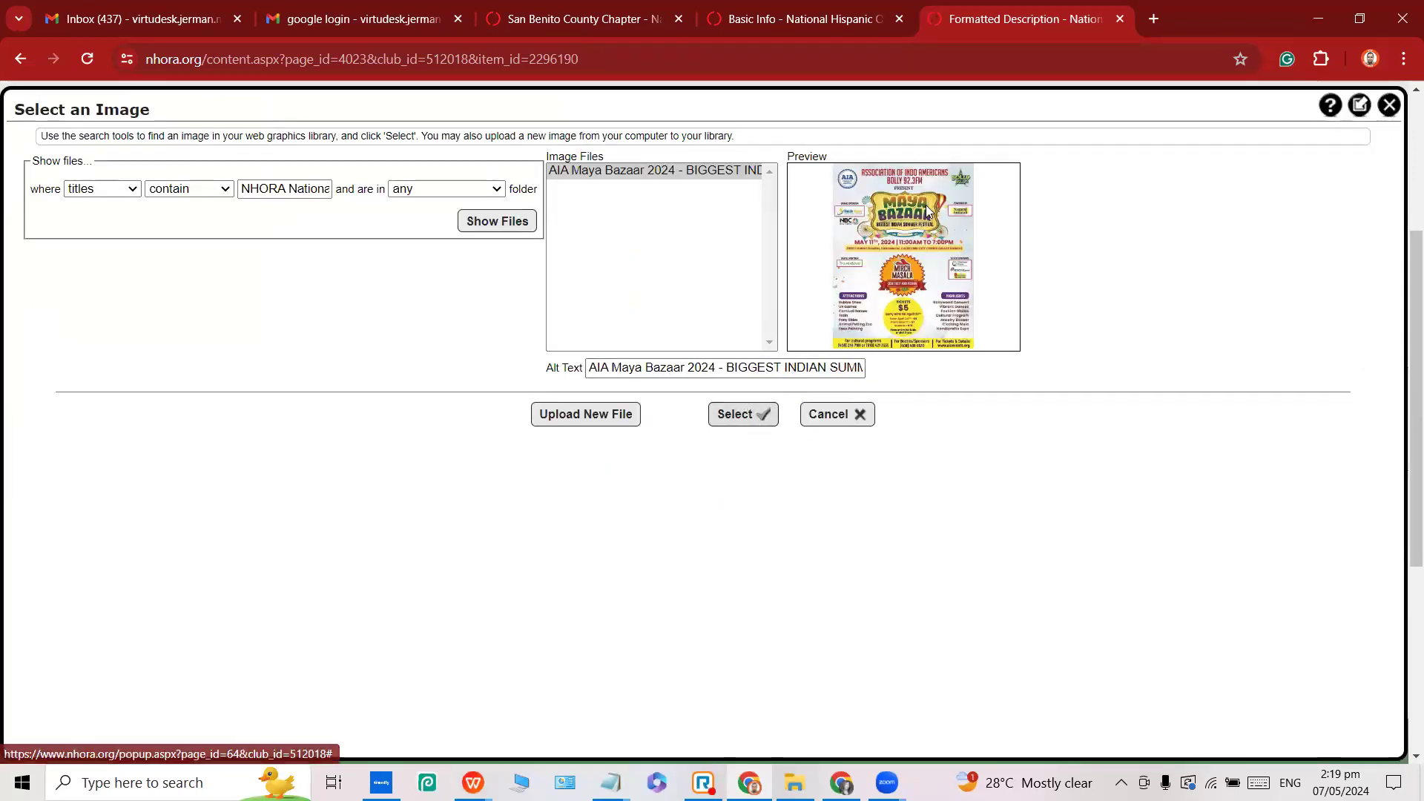
{"action": "left_click", "coordinate": [735, 421]}
{"action": "scroll", "coordinate": [806, 401], "scroll_direction": "down", "scroll_amount": 5}
{"action": "scroll", "coordinate": [805, 401], "scroll_direction": "up", "scroll_amount": 3}
{"action": "scroll", "coordinate": [884, 412], "scroll_direction": "down", "scroll_amount": 3}
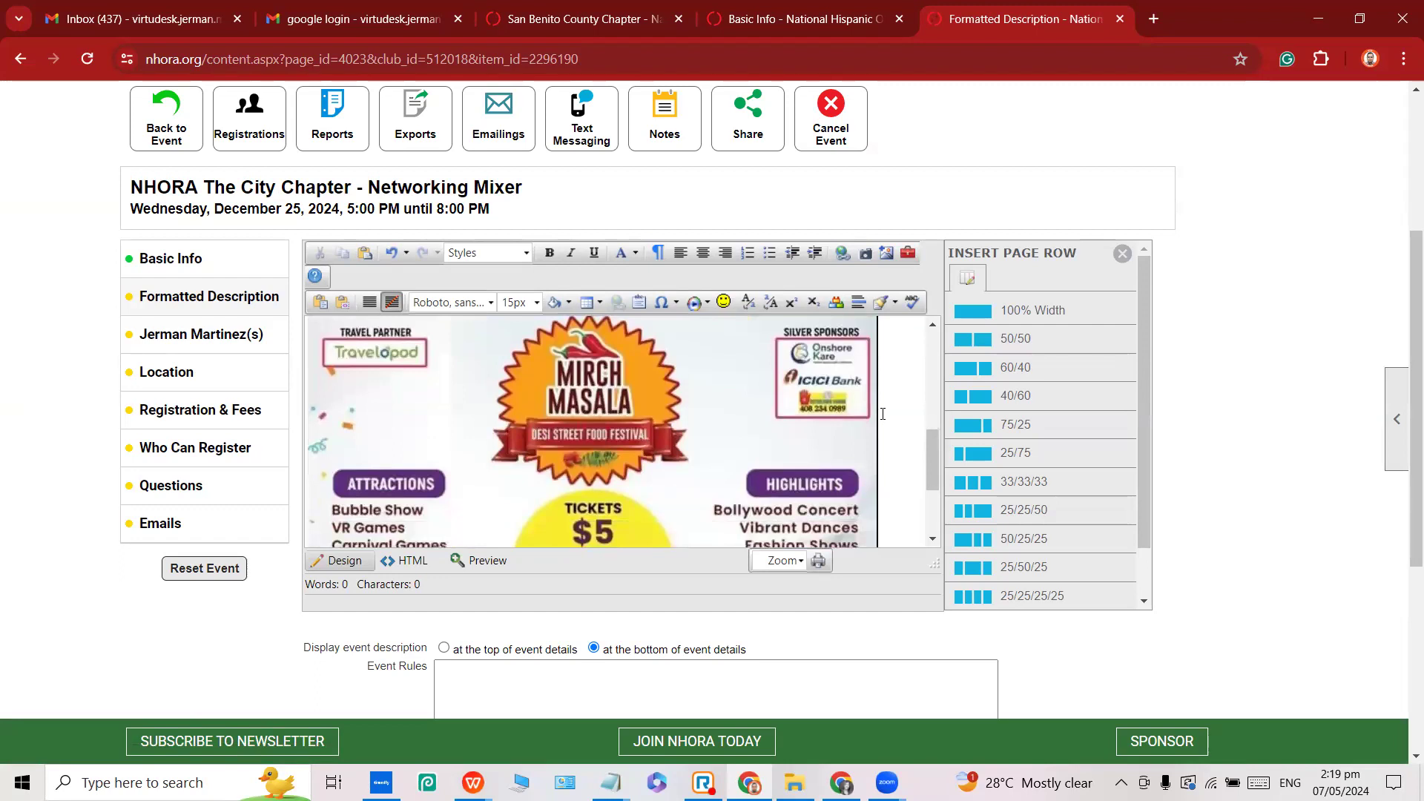
{"action": "scroll", "coordinate": [882, 413], "scroll_direction": "down", "scroll_amount": 6}
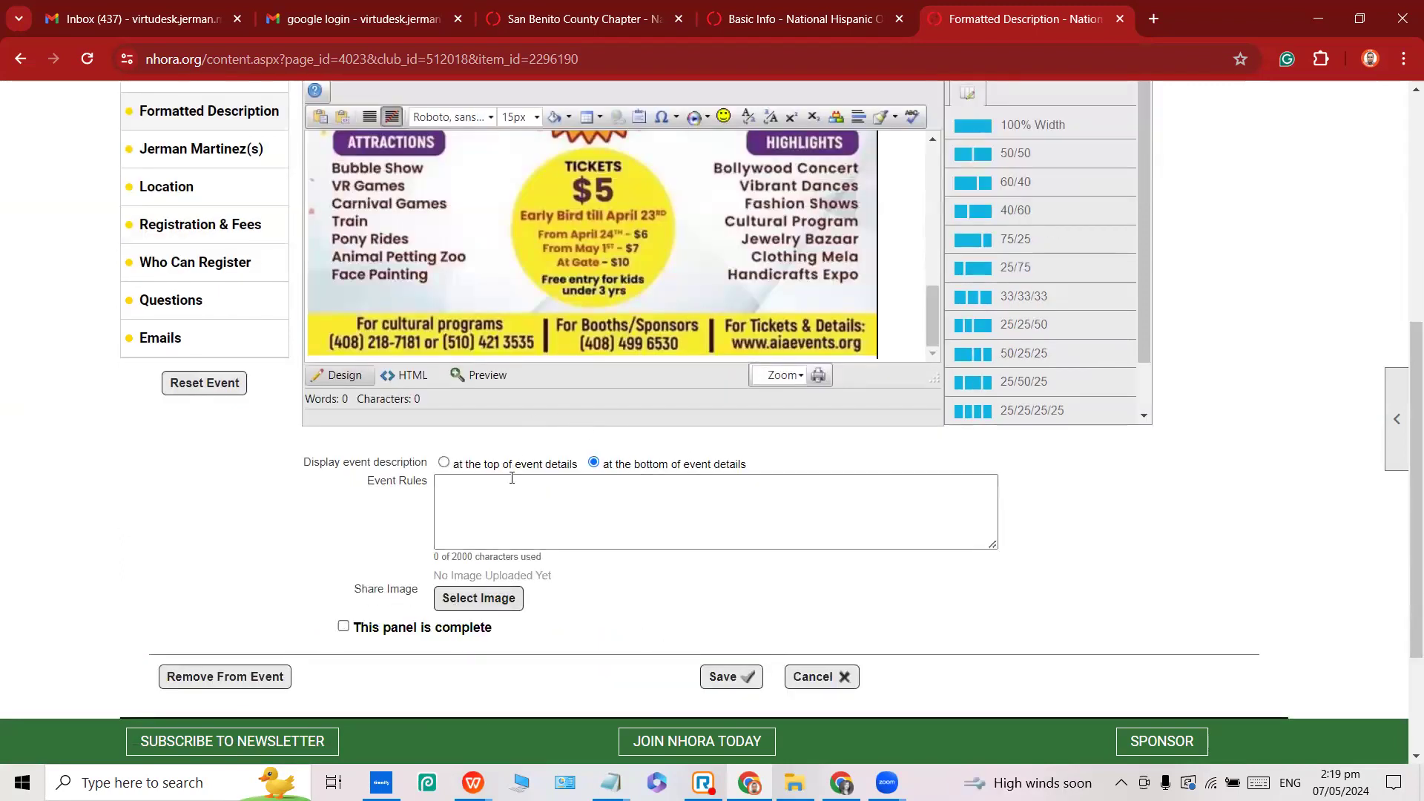
{"action": "left_click", "coordinate": [343, 628]}
{"action": "left_click", "coordinate": [716, 678]}
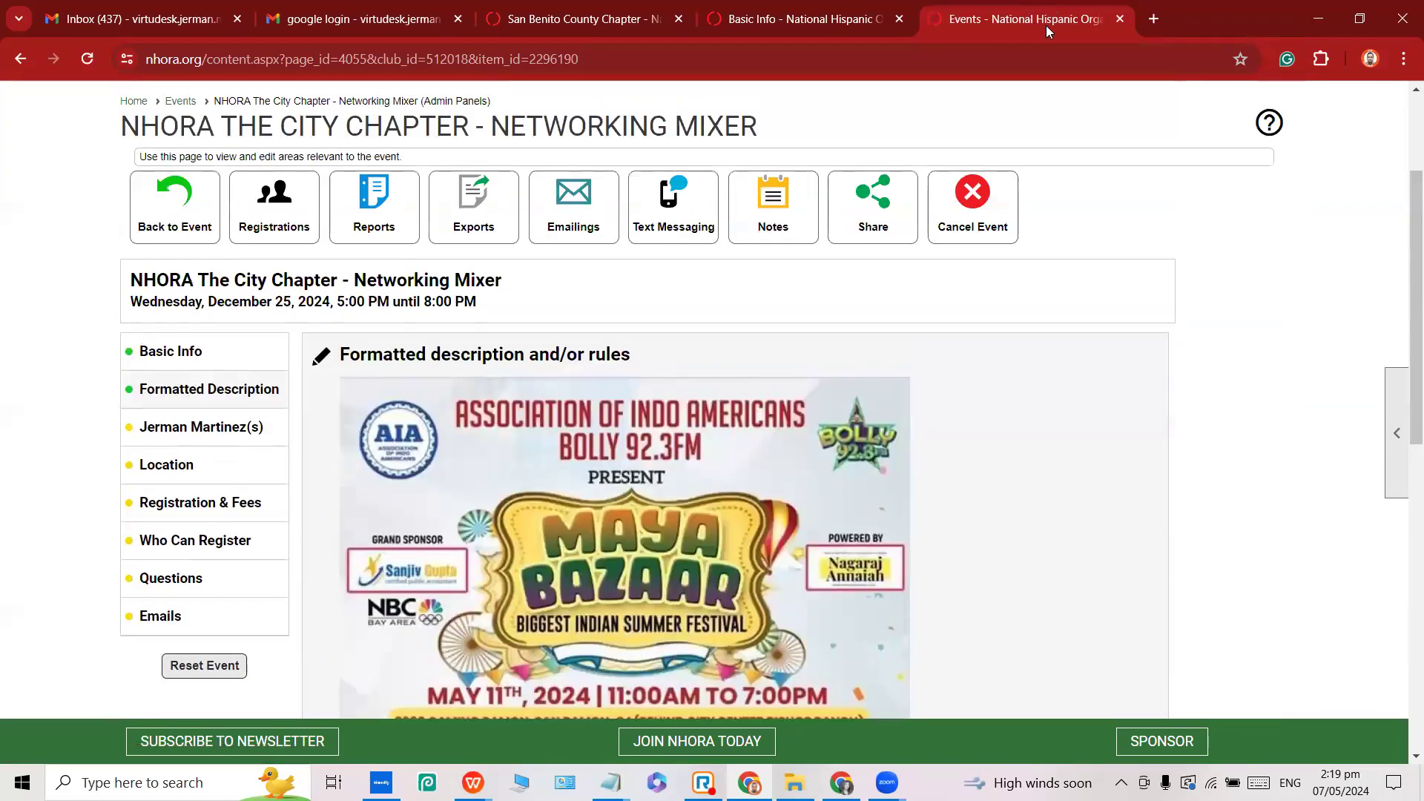
Load nhora.org in a new browser tab and open its public events calendar.
{"action": "left_click", "coordinate": [1152, 15]}
{"action": "type", "text": "nhora.org"}
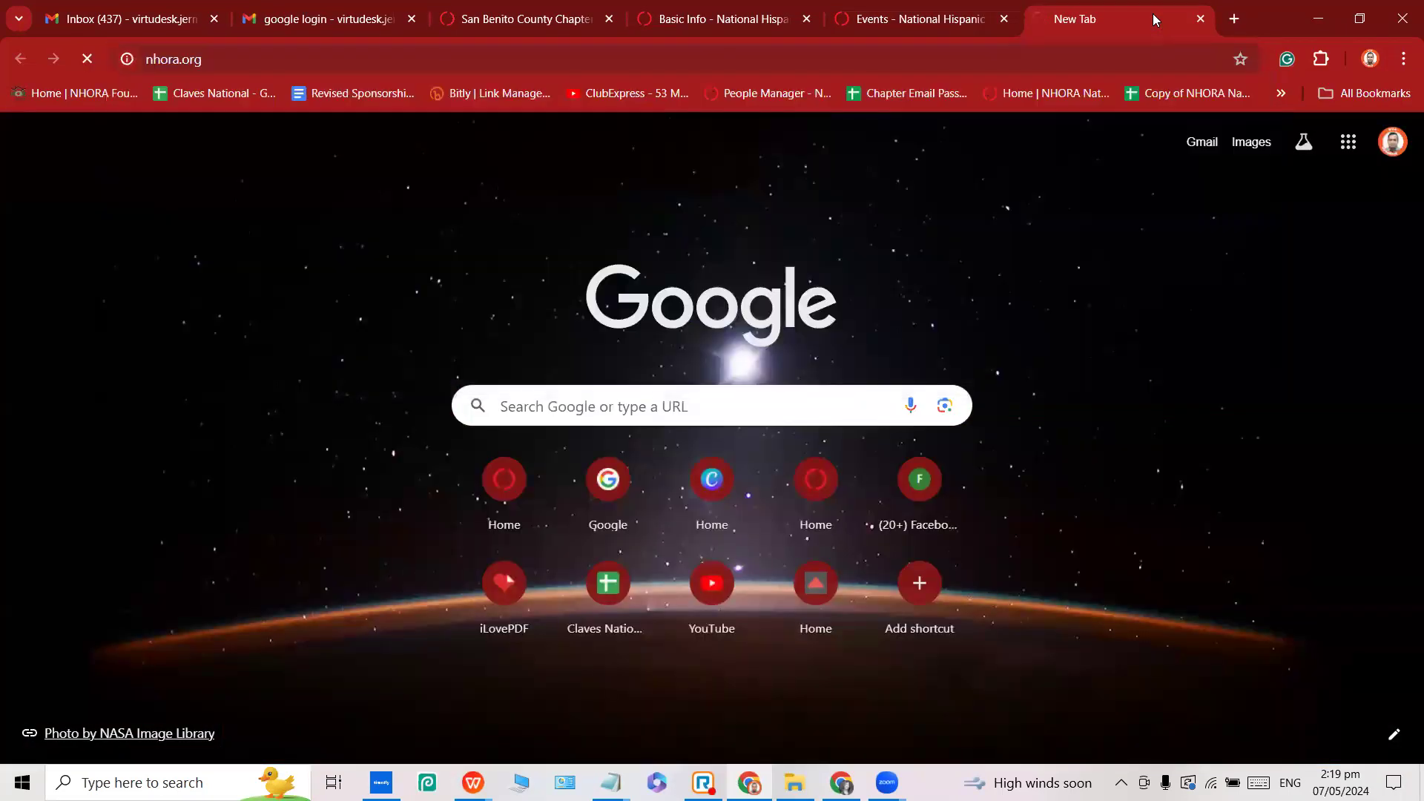
{"action": "key", "text": "Return"}
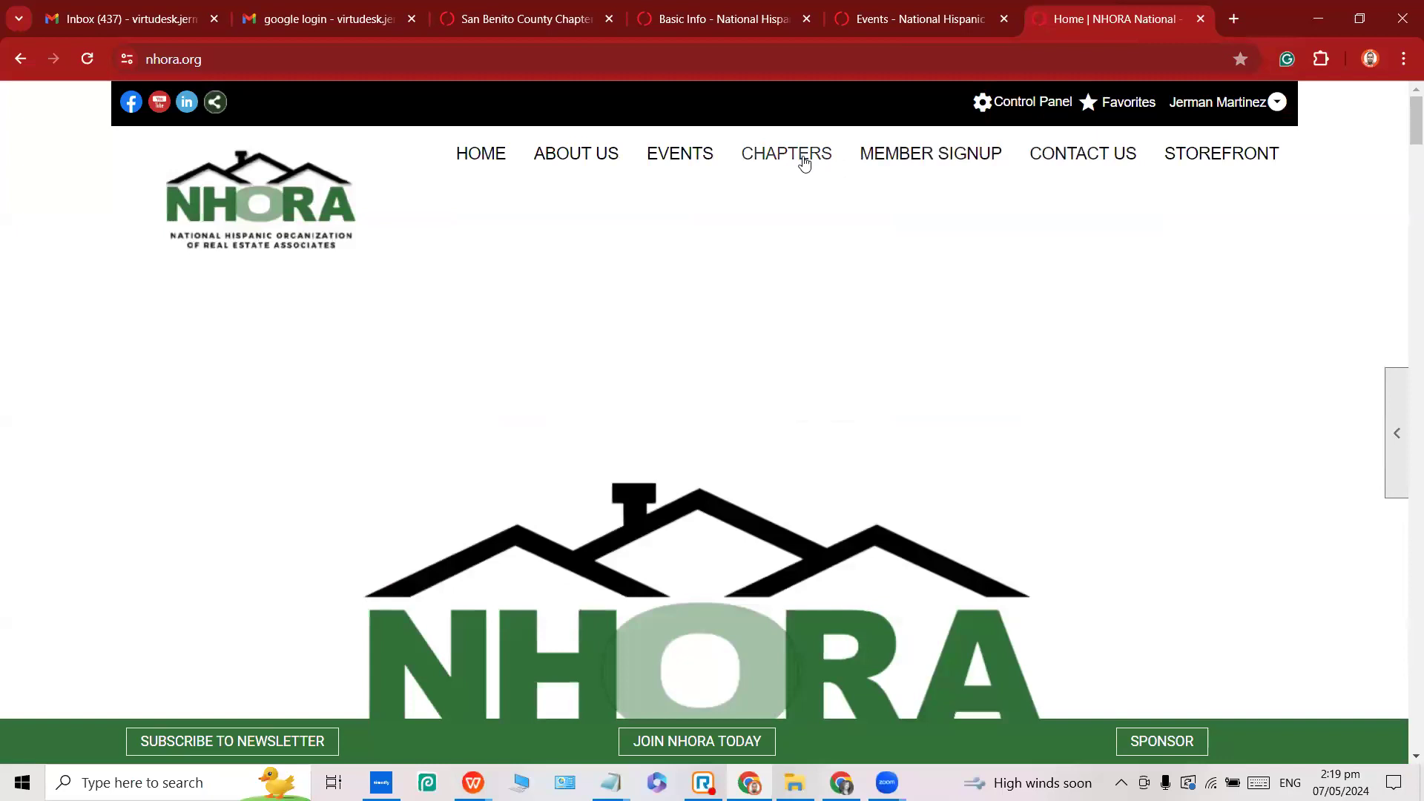
{"action": "mouse_move", "coordinate": [782, 152]}
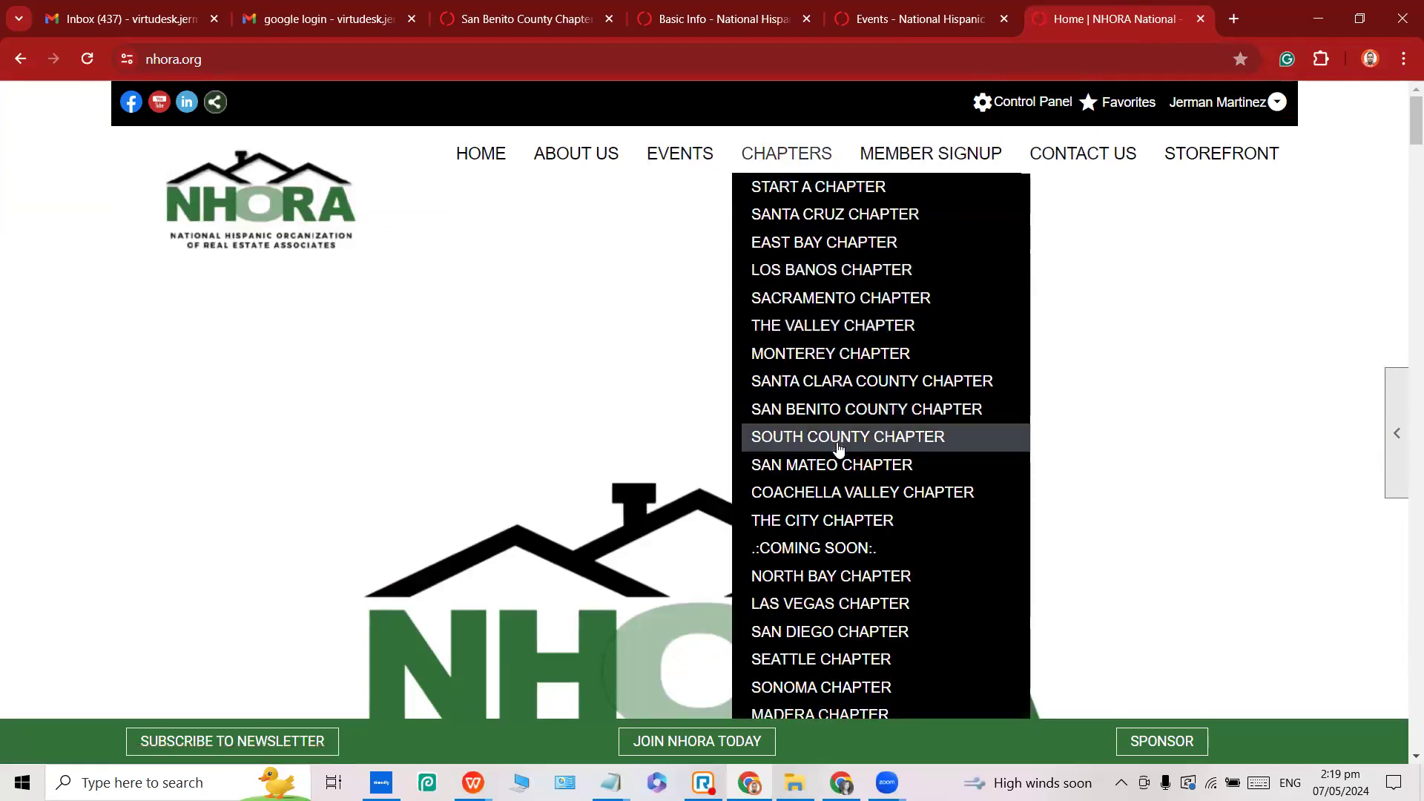
{"action": "scroll", "coordinate": [850, 422], "scroll_direction": "down", "scroll_amount": 1}
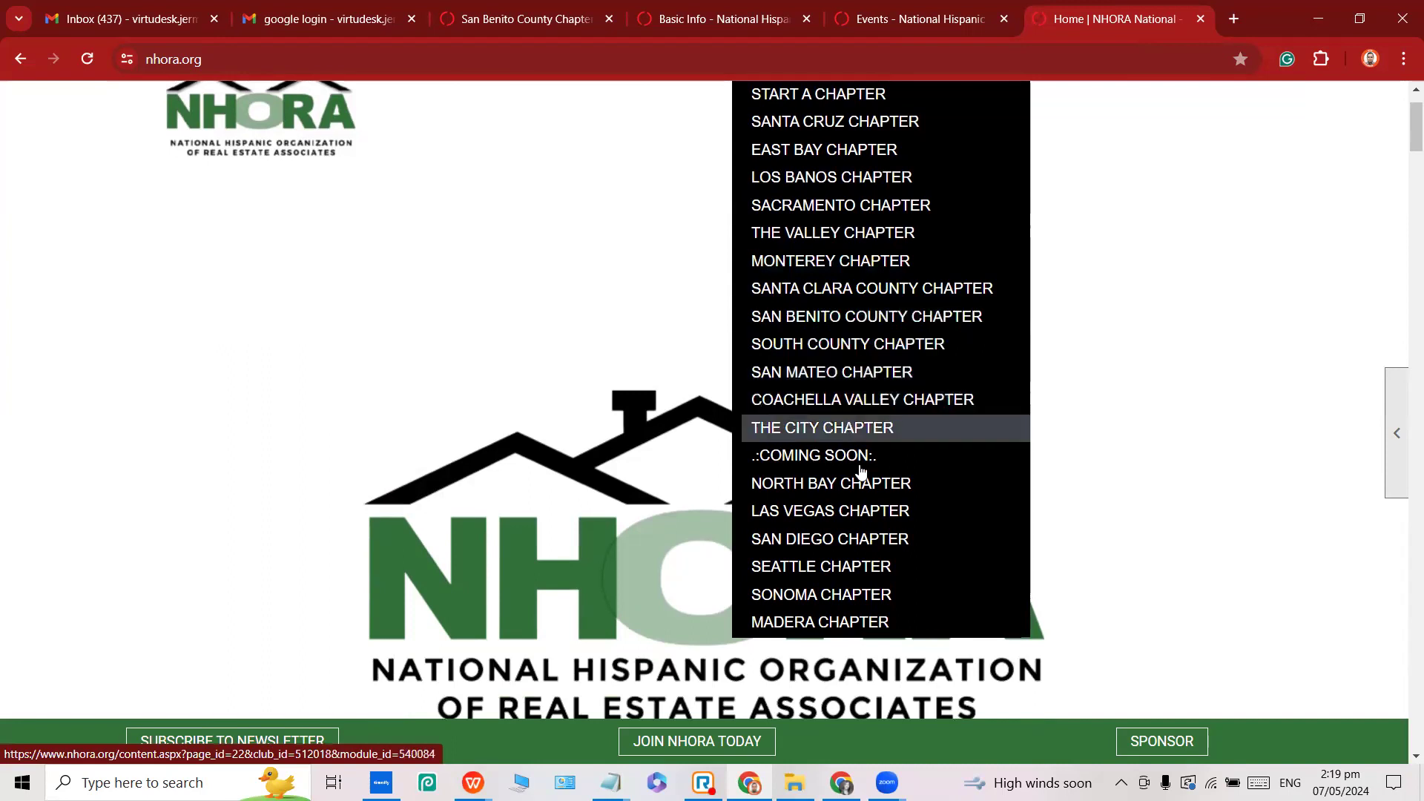
{"action": "scroll", "coordinate": [1001, 321], "scroll_direction": "up", "scroll_amount": 1}
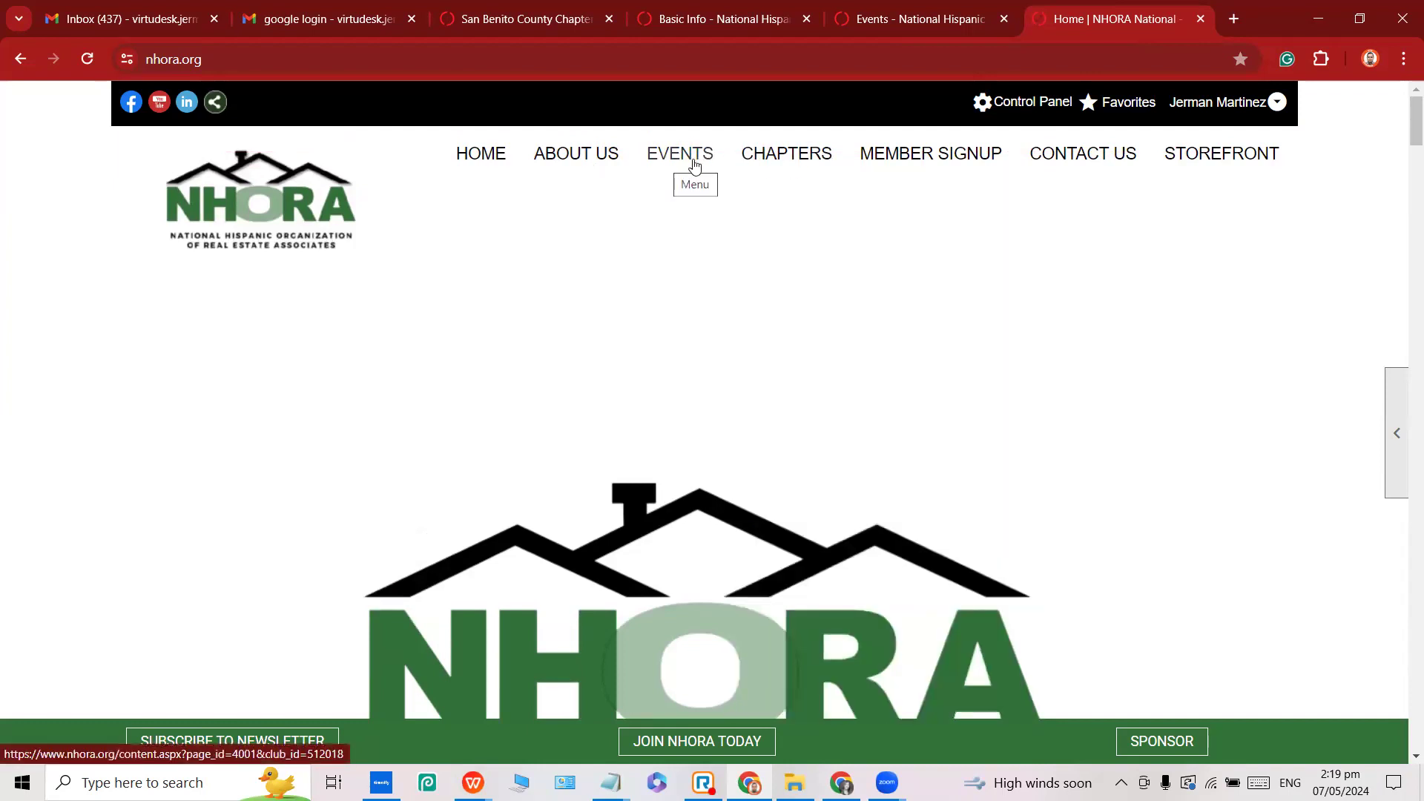
{"action": "left_click", "coordinate": [693, 164]}
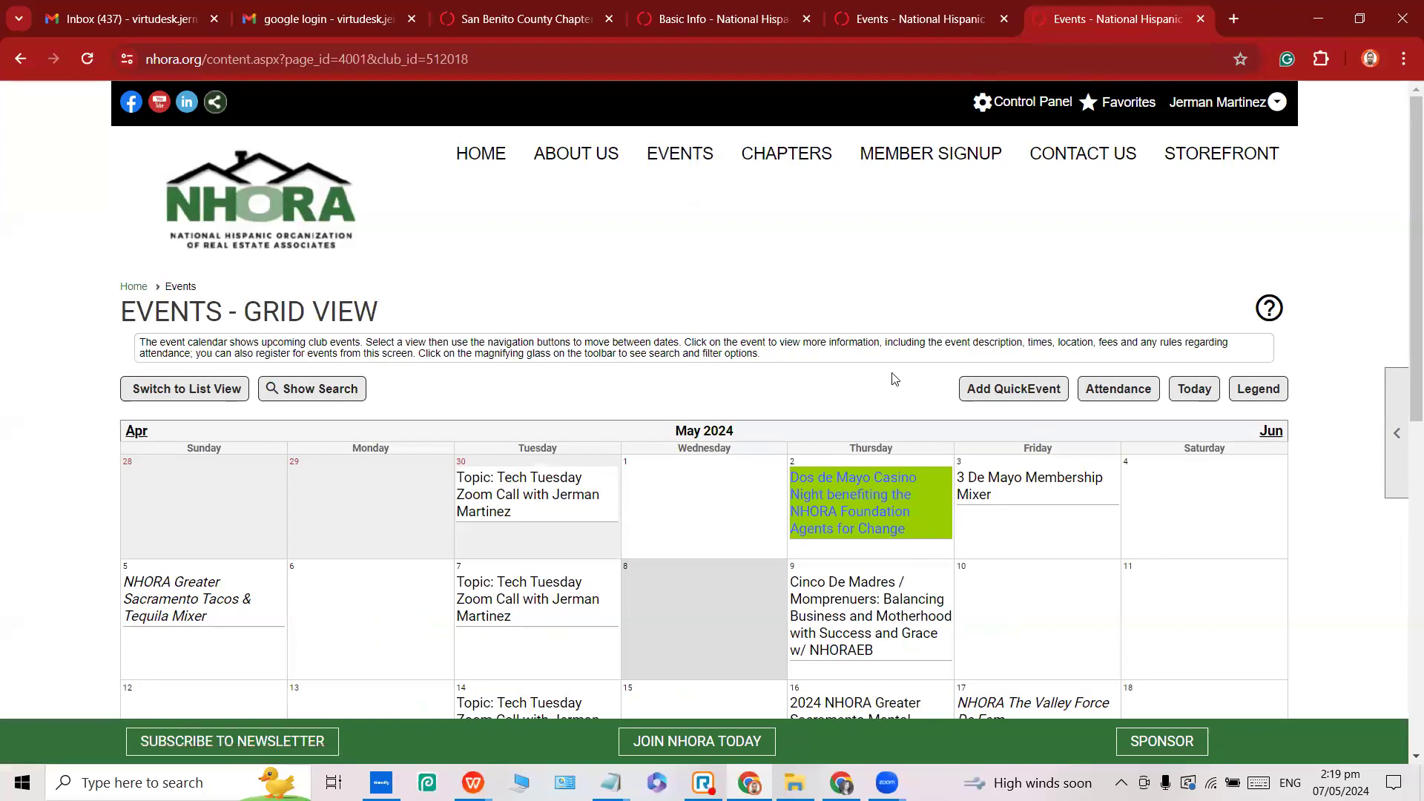
{"action": "scroll", "coordinate": [1038, 371], "scroll_direction": "down", "scroll_amount": 5}
{"action": "scroll", "coordinate": [1288, 190], "scroll_direction": "up", "scroll_amount": 2}
Advance the calendar month by month and open the Networking Mixer event in a new tab.
{"action": "left_click", "coordinate": [1271, 153]}
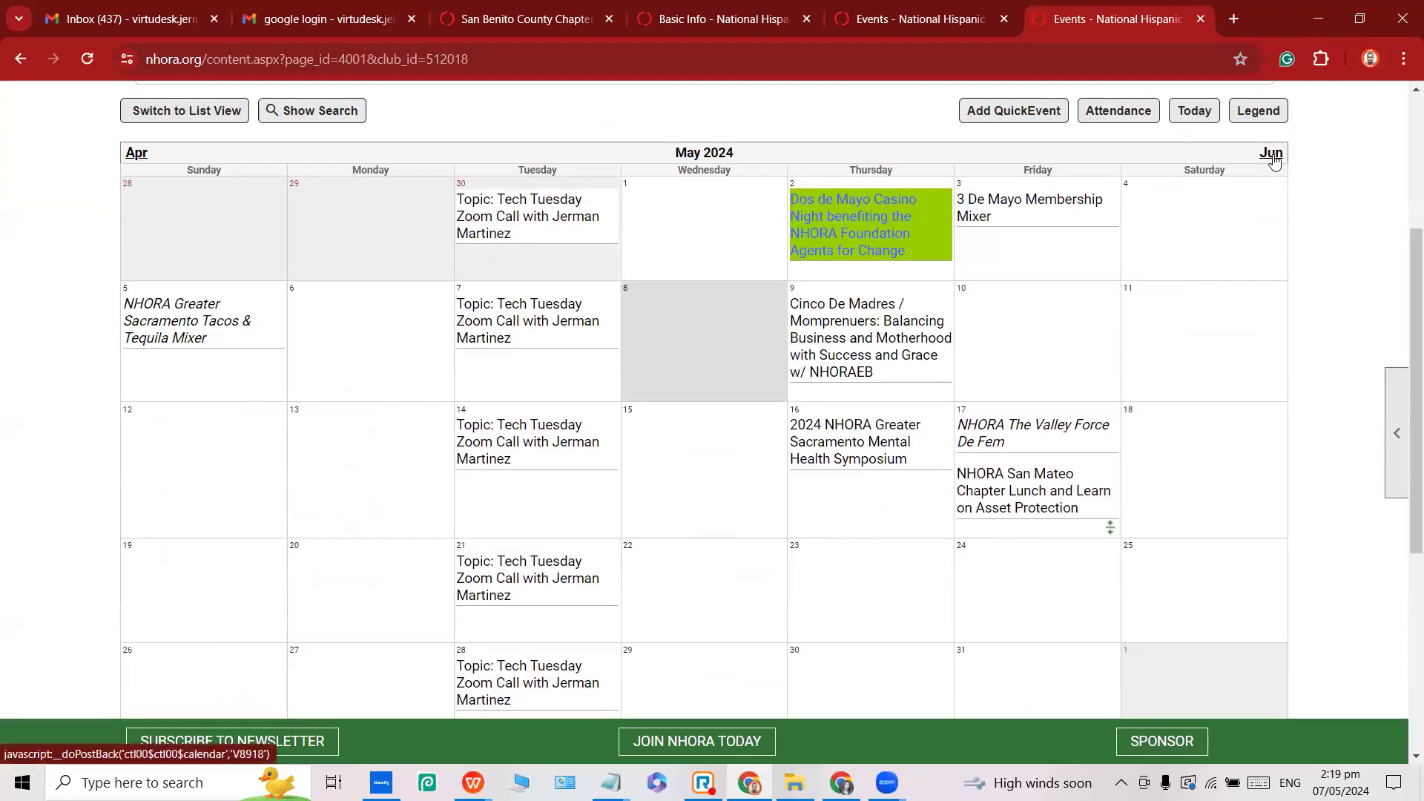
{"action": "left_click", "coordinate": [1272, 154]}
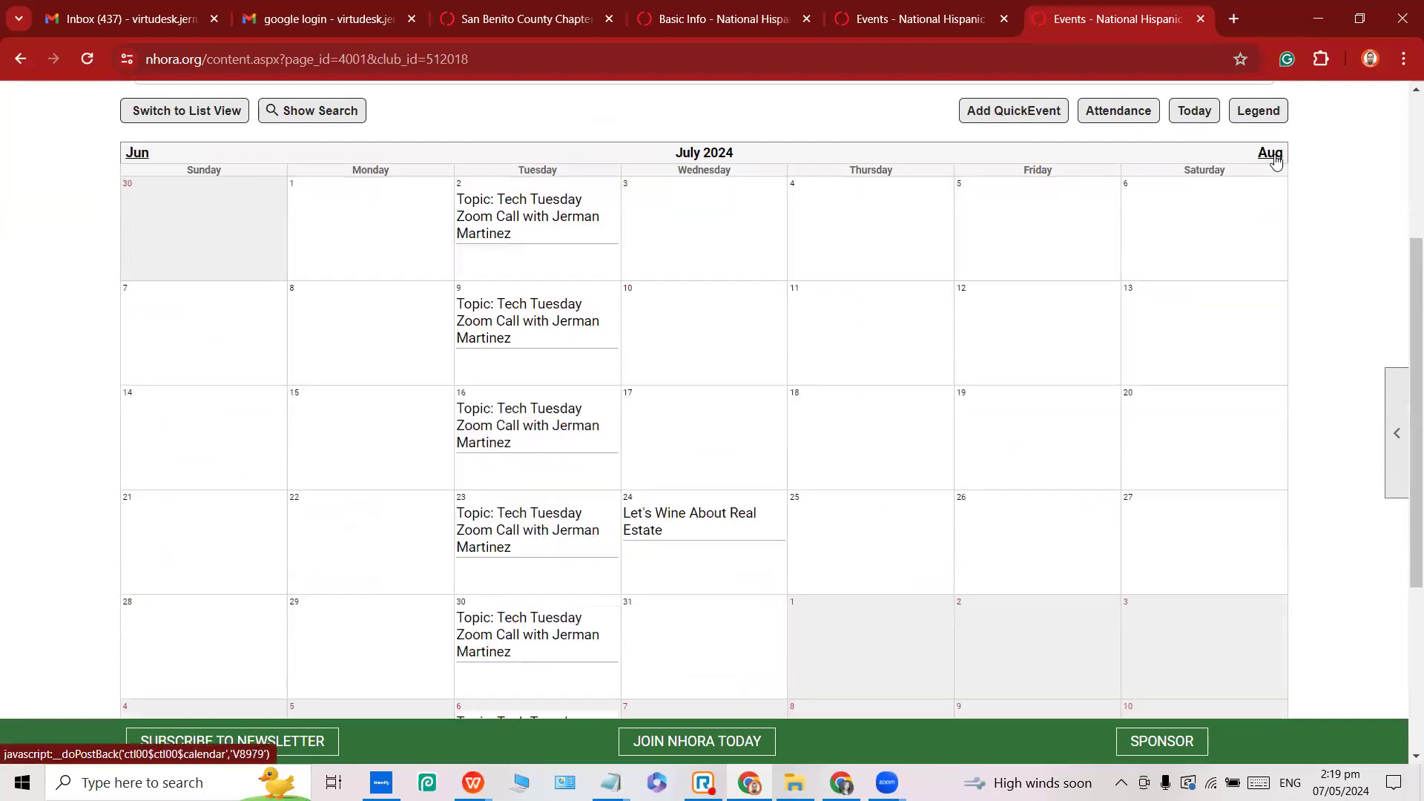
{"action": "left_click", "coordinate": [1271, 153]}
{"action": "left_click", "coordinate": [1271, 154]}
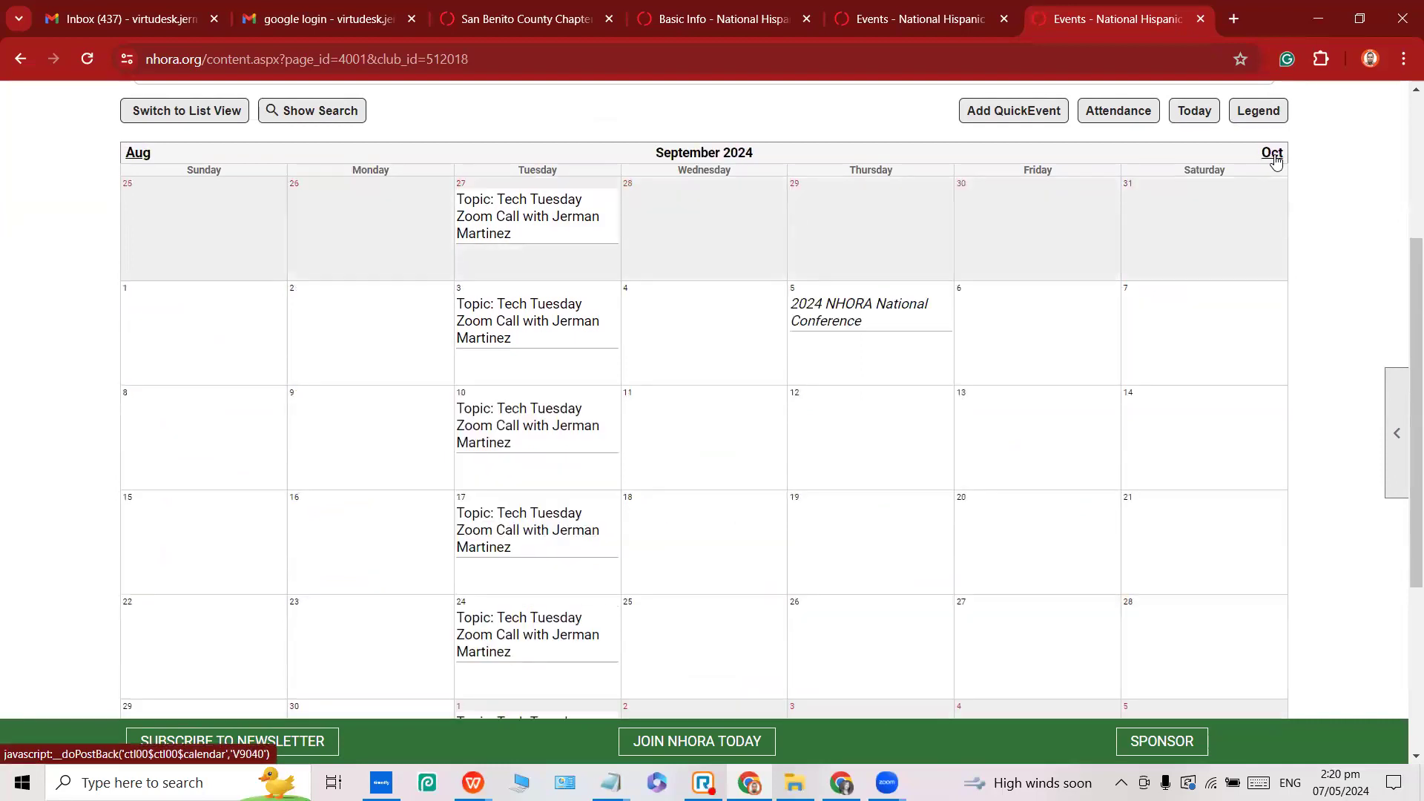
{"action": "left_click", "coordinate": [1271, 153]}
{"action": "scroll", "coordinate": [1140, 240], "scroll_direction": "down", "scroll_amount": 2}
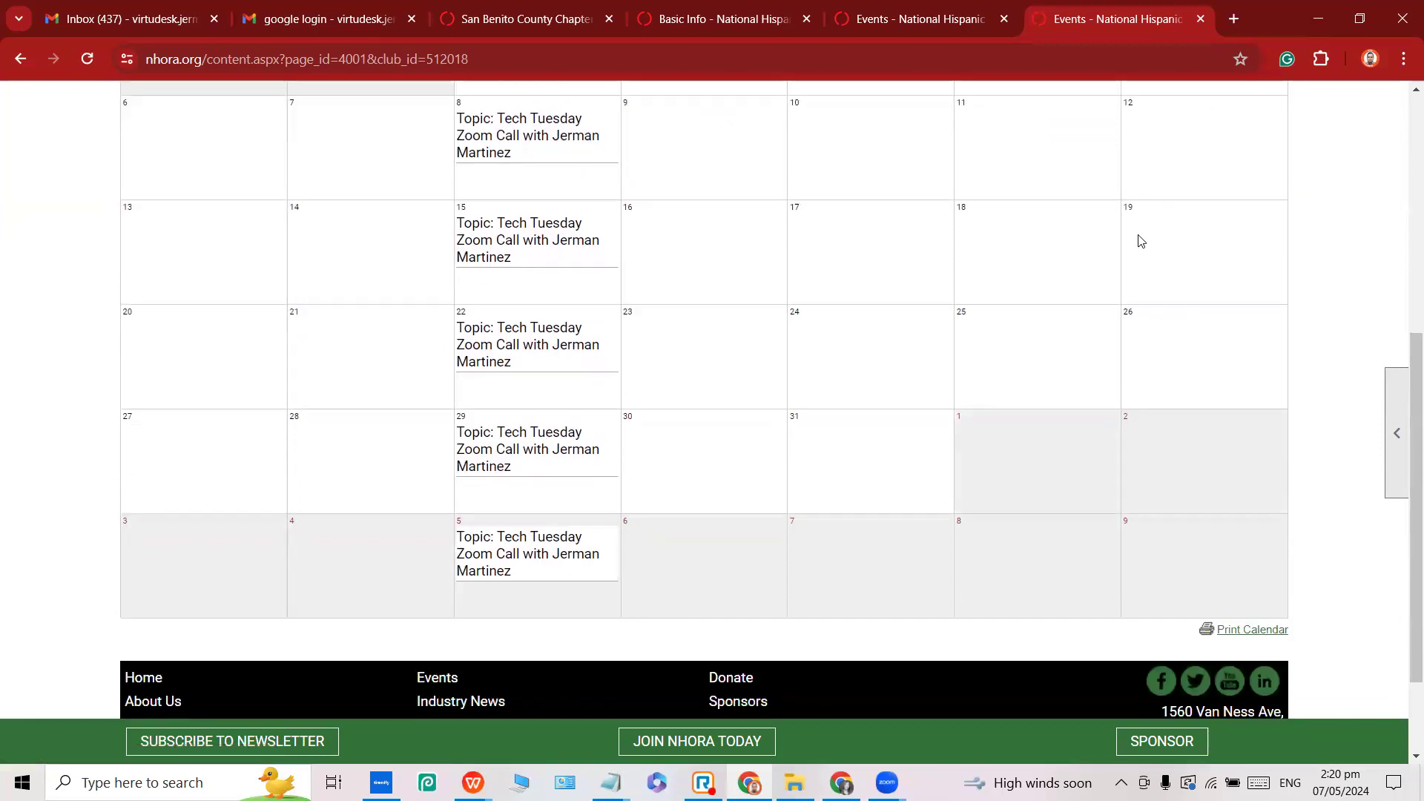
{"action": "scroll", "coordinate": [1141, 240], "scroll_direction": "up", "scroll_amount": 3}
{"action": "left_click", "coordinate": [1267, 247]}
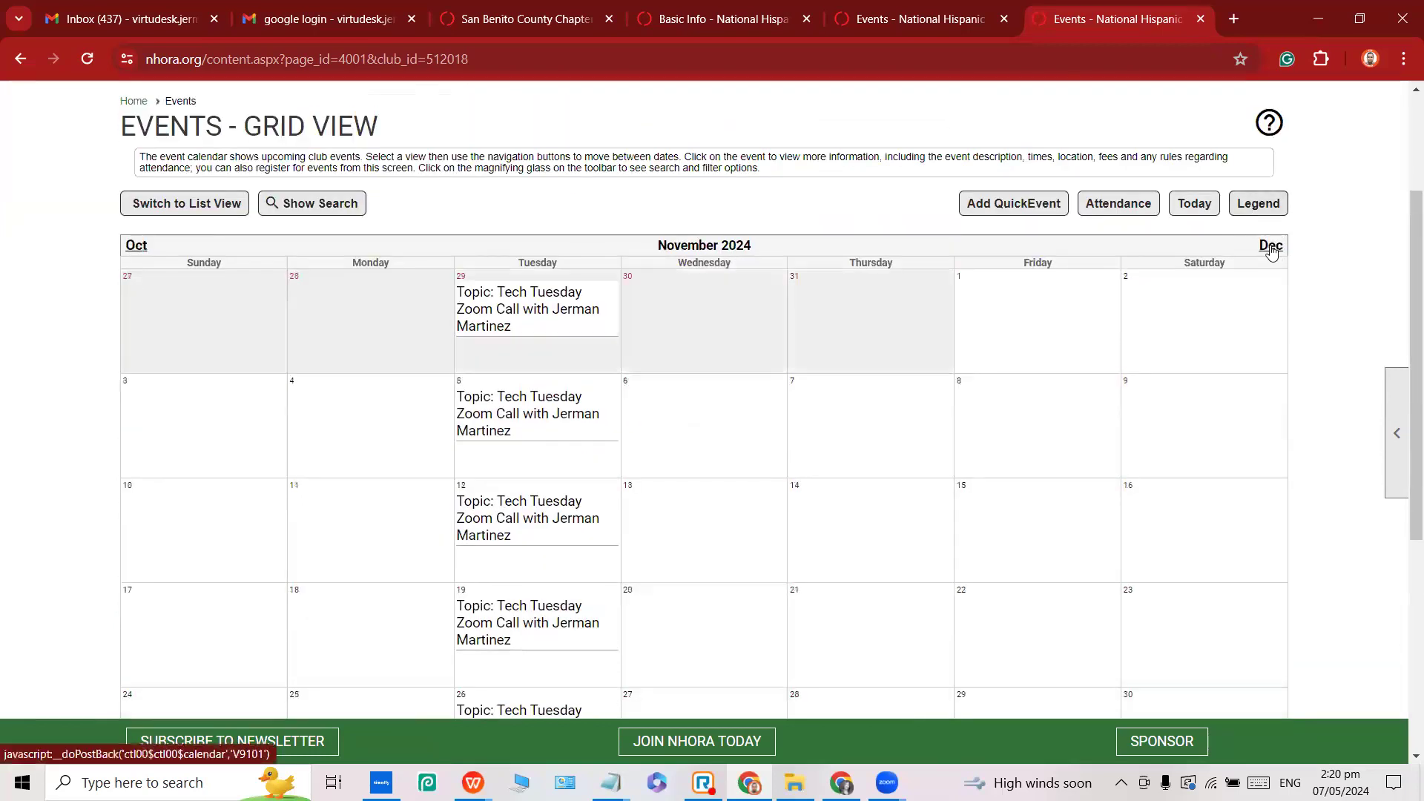
{"action": "scroll", "coordinate": [829, 378], "scroll_direction": "down", "scroll_amount": 3}
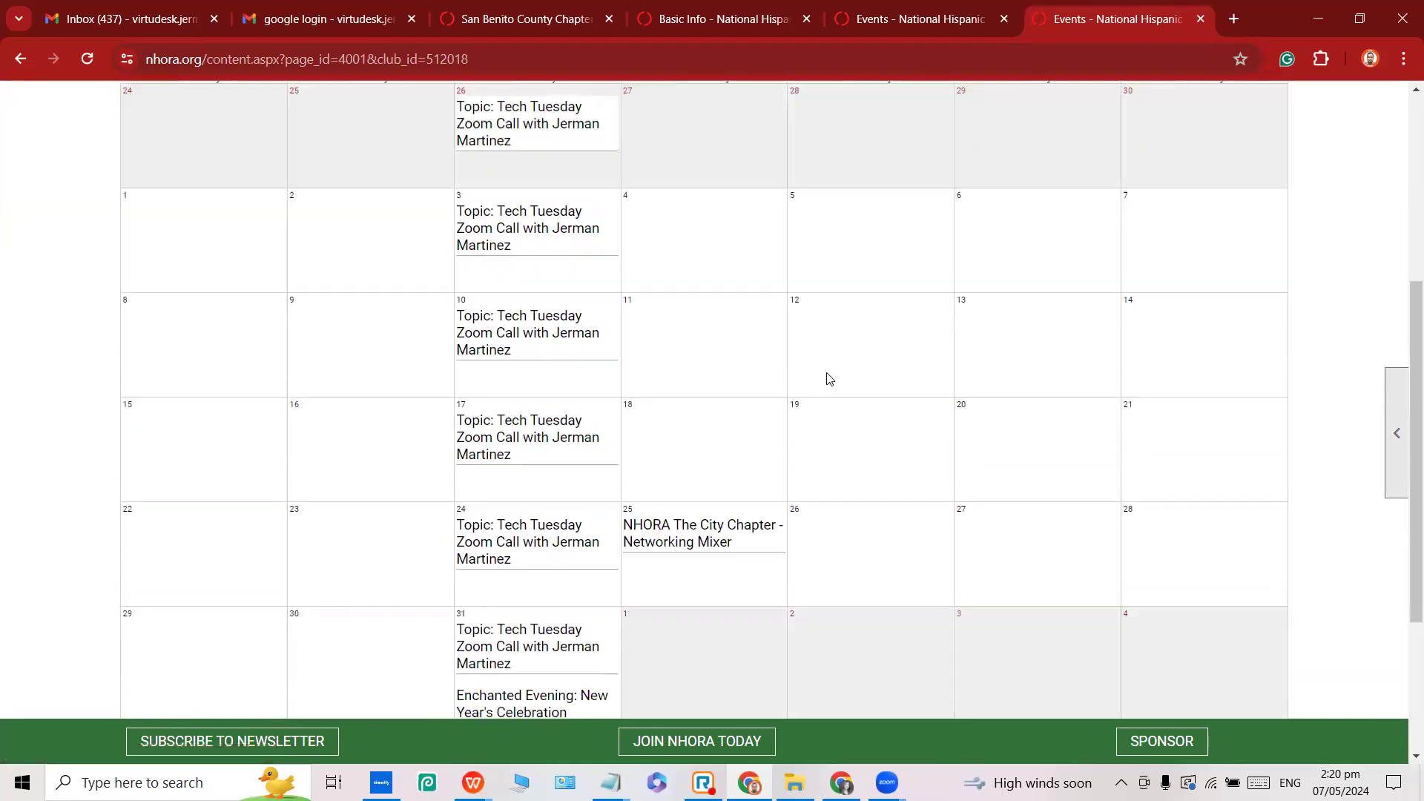
{"action": "right_click", "coordinate": [694, 550]}
{"action": "left_click", "coordinate": [801, 286]}
Review the Networking Mixer's public event page, then close that tab.
{"action": "left_click", "coordinate": [1139, 20]}
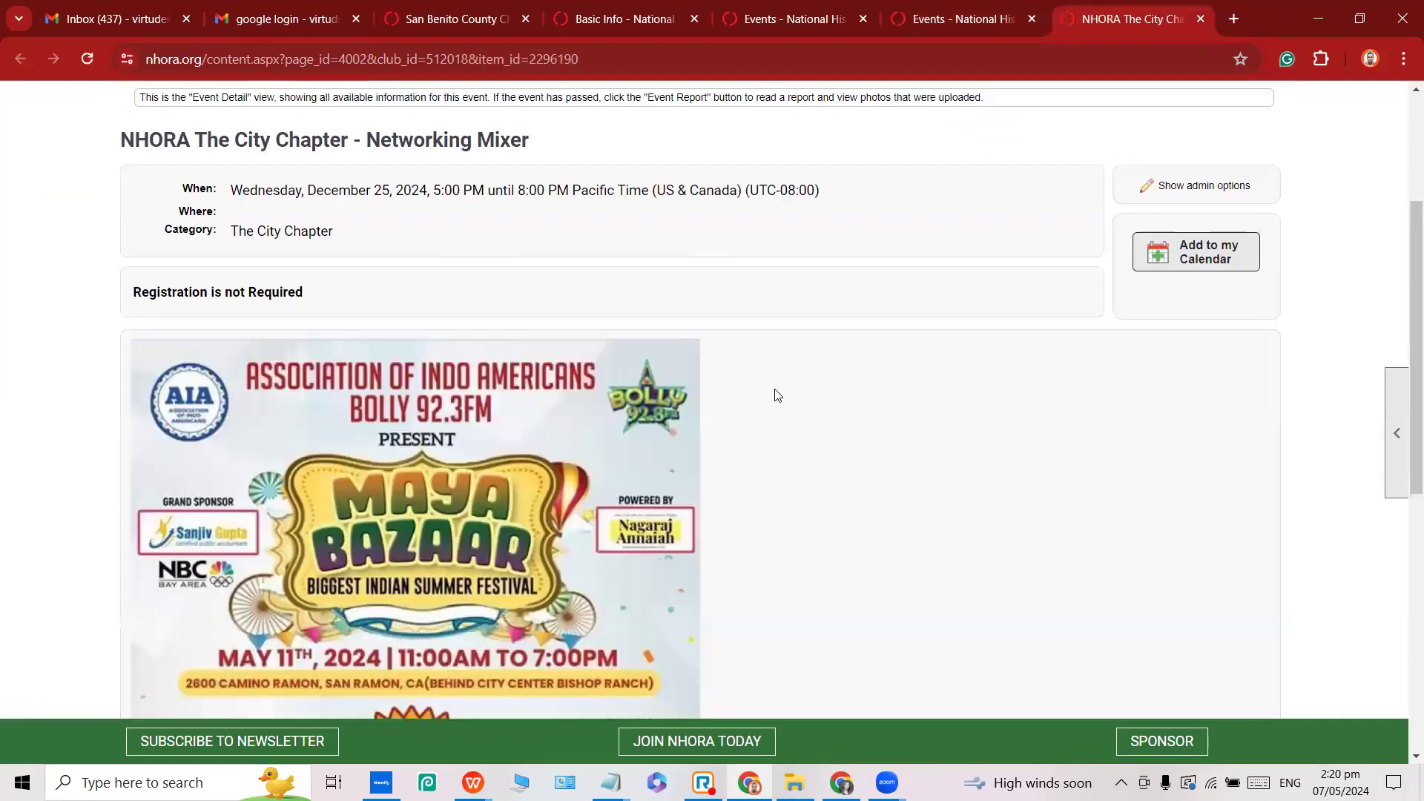
{"action": "scroll", "coordinate": [727, 396], "scroll_direction": "down", "scroll_amount": 5}
{"action": "scroll", "coordinate": [687, 393], "scroll_direction": "down", "scroll_amount": 4}
{"action": "scroll", "coordinate": [687, 392], "scroll_direction": "up", "scroll_amount": 8}
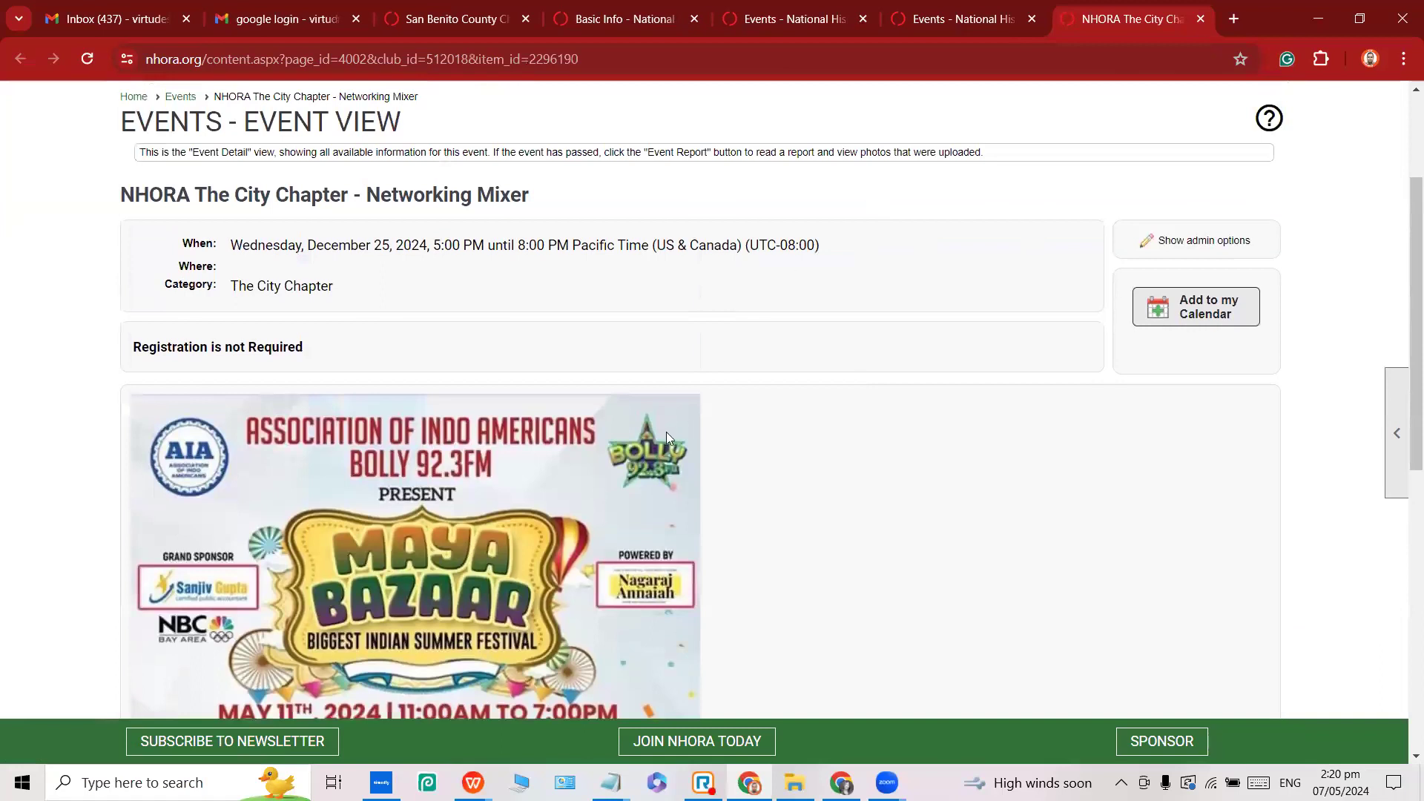
{"action": "left_click", "coordinate": [1202, 21]}
Return to the Networking Mixer's admin edit page among the open browser tabs.
{"action": "left_click", "coordinate": [625, 13]}
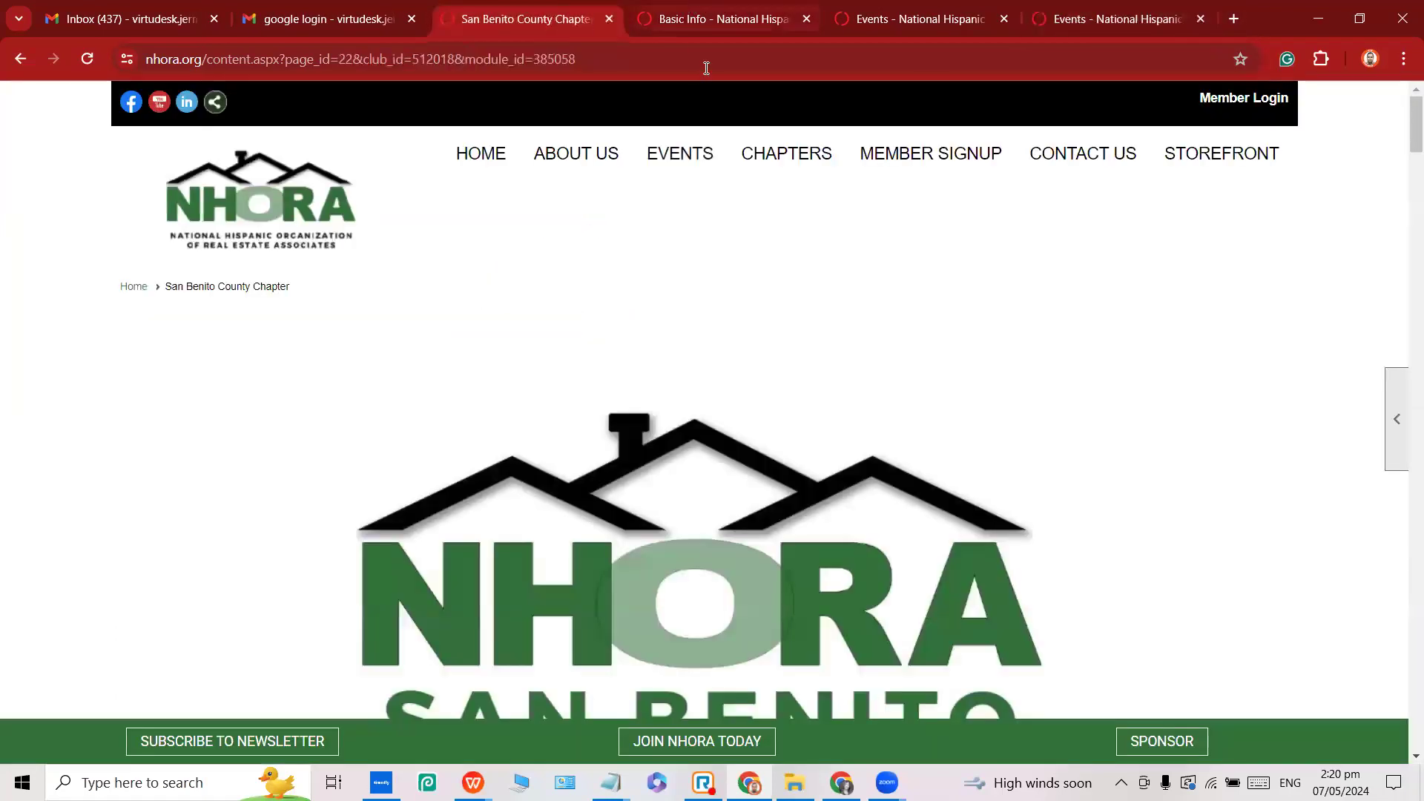
{"action": "left_click", "coordinate": [718, 22]}
{"action": "scroll", "coordinate": [522, 323], "scroll_direction": "down", "scroll_amount": 3}
{"action": "scroll", "coordinate": [511, 329], "scroll_direction": "up", "scroll_amount": 2}
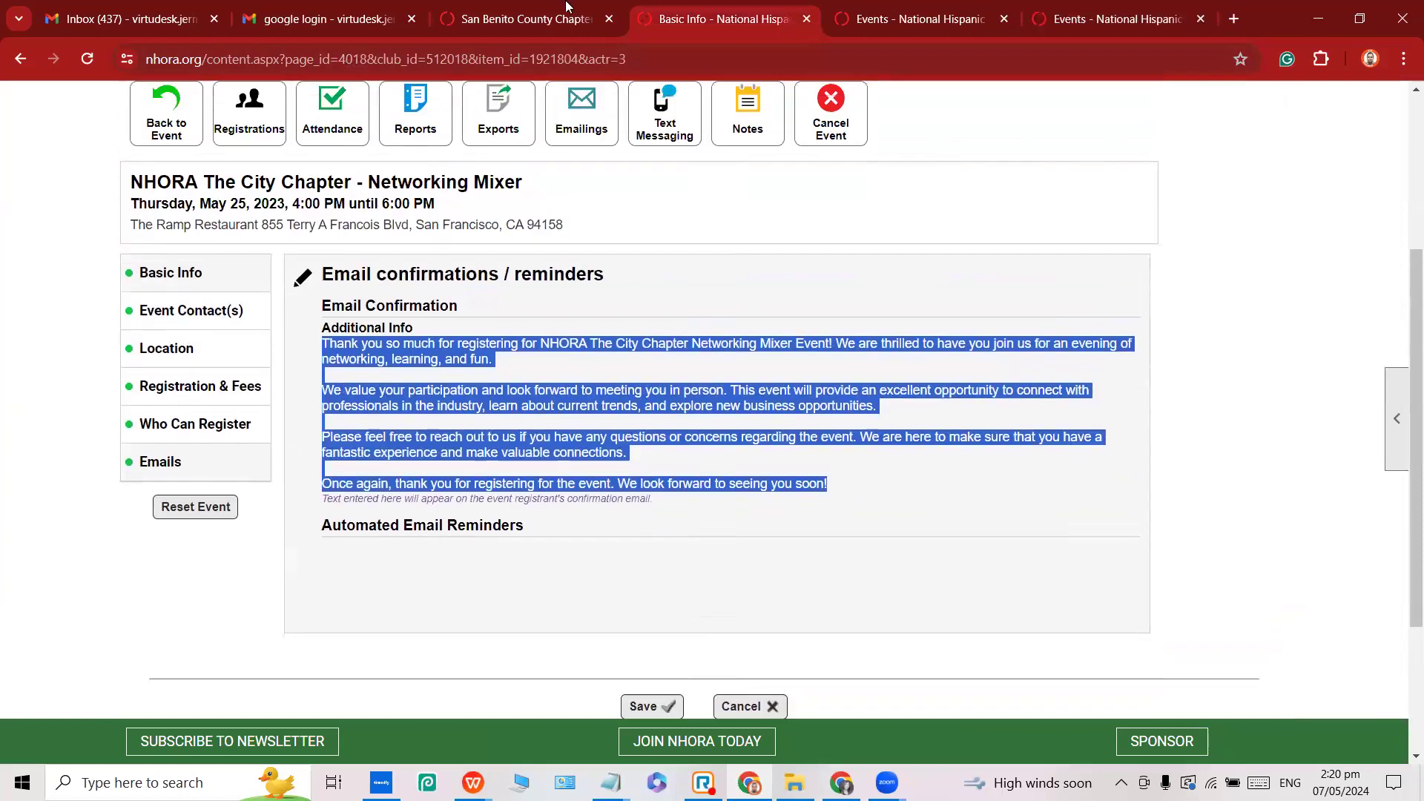
{"action": "left_click", "coordinate": [482, 8]}
{"action": "left_click", "coordinate": [903, 16]}
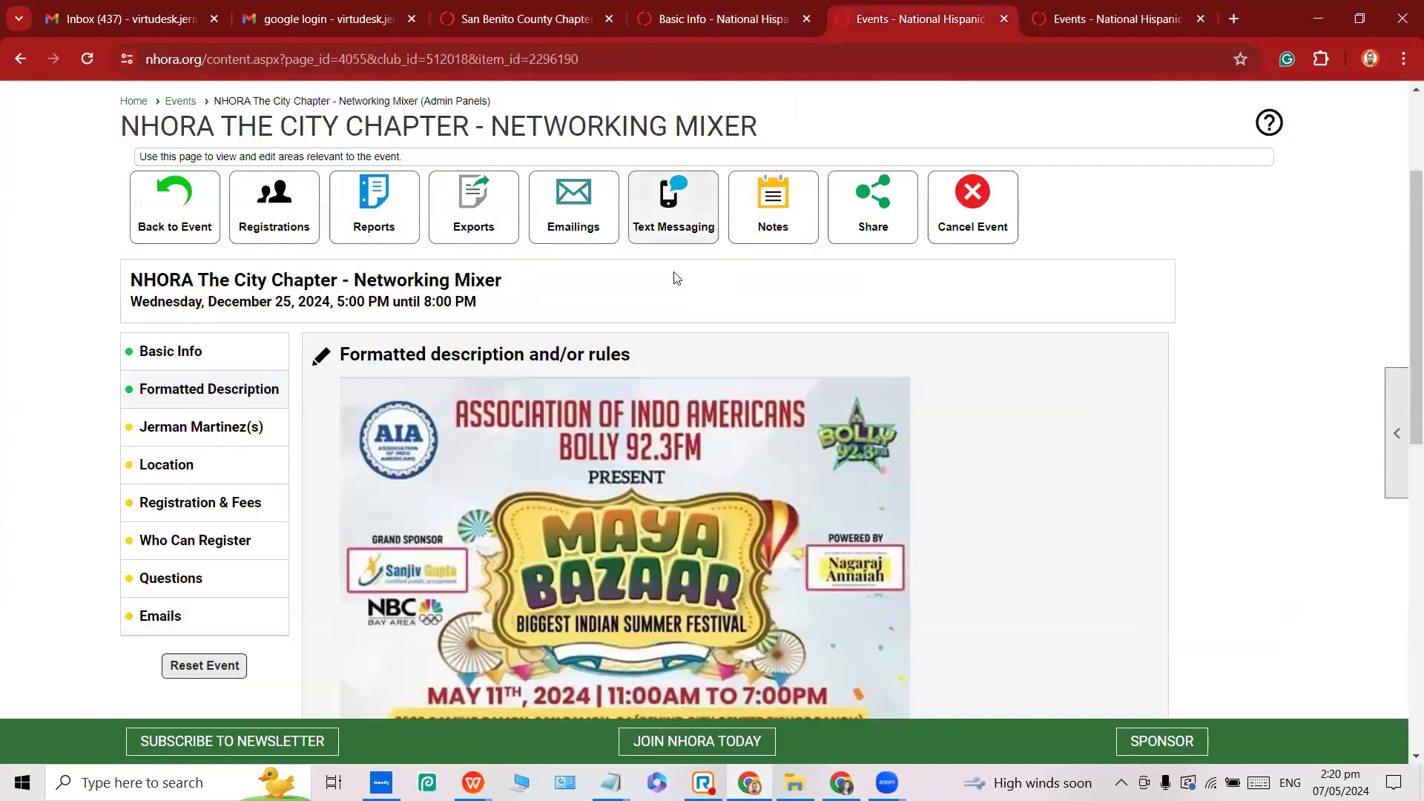
{"action": "scroll", "coordinate": [674, 277], "scroll_direction": "down", "scroll_amount": 3}
{"action": "scroll", "coordinate": [678, 275], "scroll_direction": "up", "scroll_amount": 1}
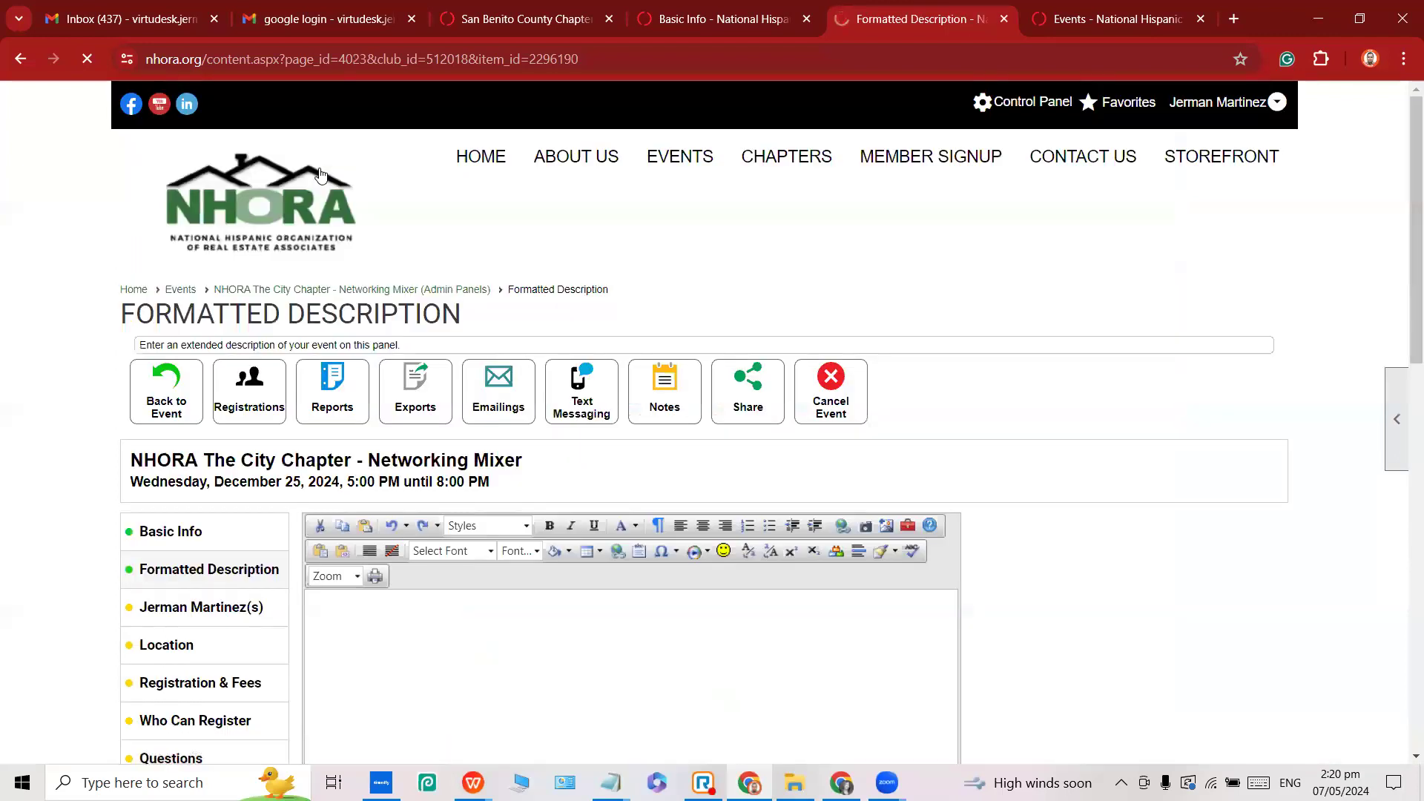
Select the Maya Bazaar flyer and shrink it by dragging its corner handle.
{"action": "scroll", "coordinate": [577, 363], "scroll_direction": "down", "scroll_amount": 4}
{"action": "scroll", "coordinate": [775, 238], "scroll_direction": "up", "scroll_amount": 1}
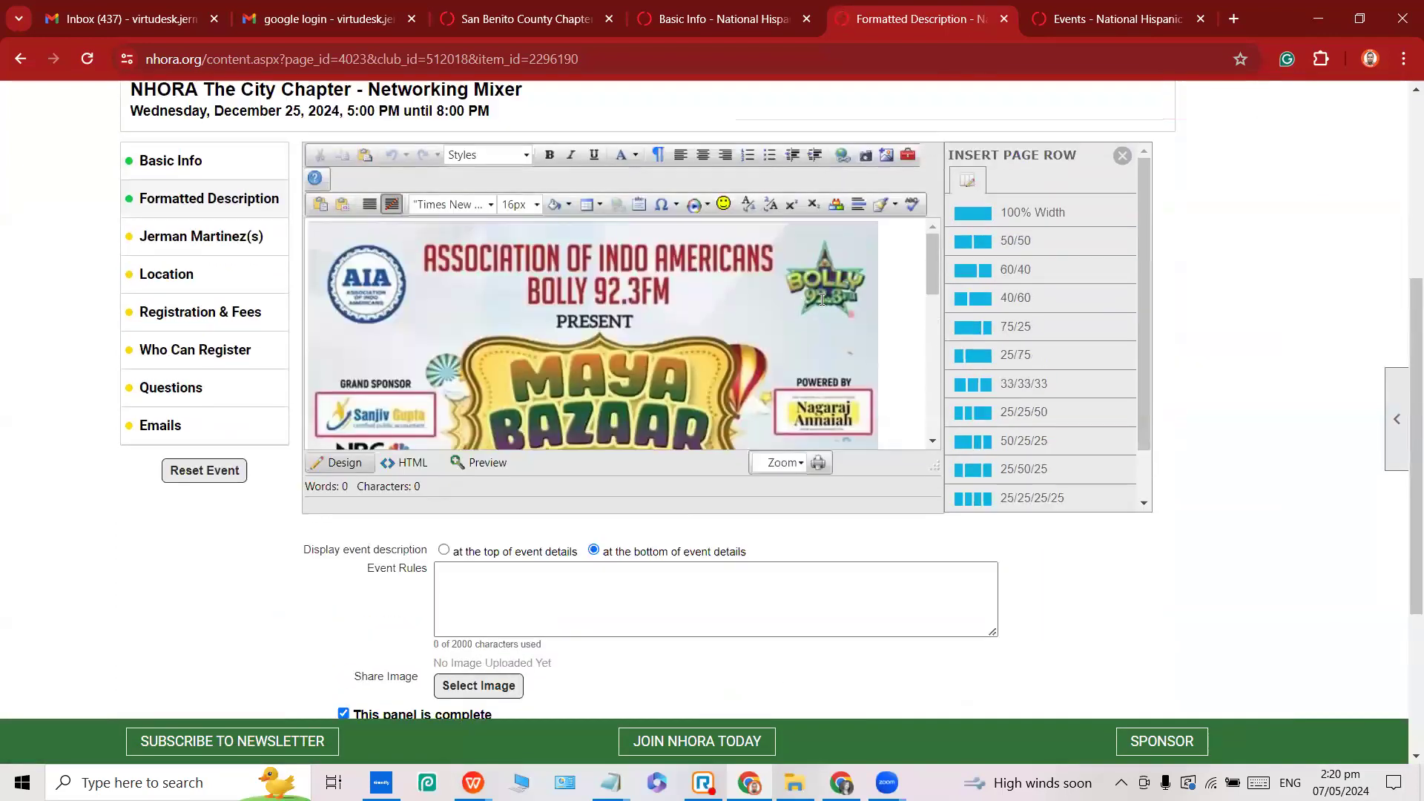
{"action": "left_click_drag", "start_coordinate": [932, 268], "coordinate": [930, 434]}
{"action": "left_click_drag", "start_coordinate": [849, 410], "coordinate": [884, 425]}
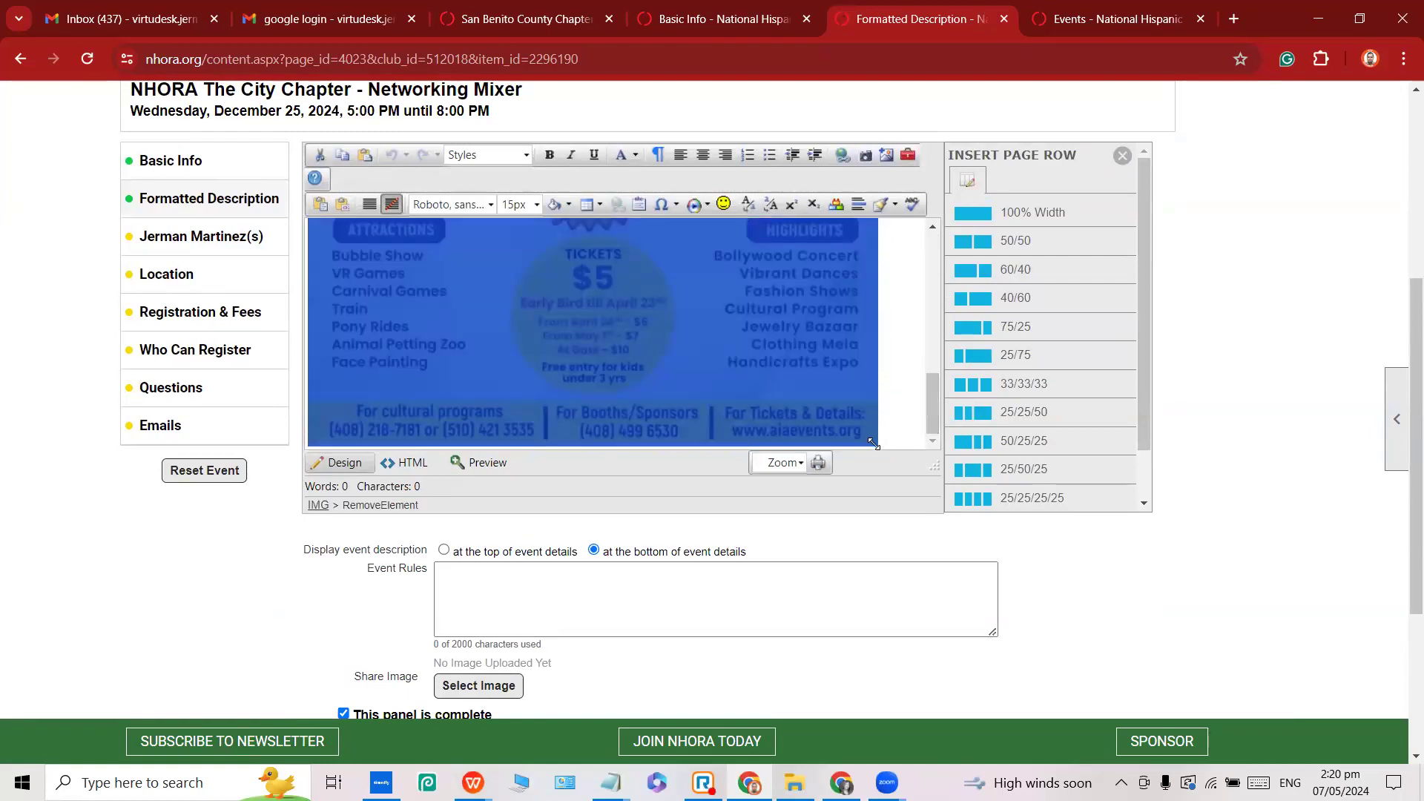
{"action": "left_click", "coordinate": [897, 391]}
{"action": "left_click", "coordinate": [803, 359]}
{"action": "left_click_drag", "start_coordinate": [874, 438], "coordinate": [763, 250]}
{"action": "left_click", "coordinate": [832, 311]}
Make the flyer shorter, deselect it, and save the formatted description.
{"action": "left_click", "coordinate": [764, 422]}
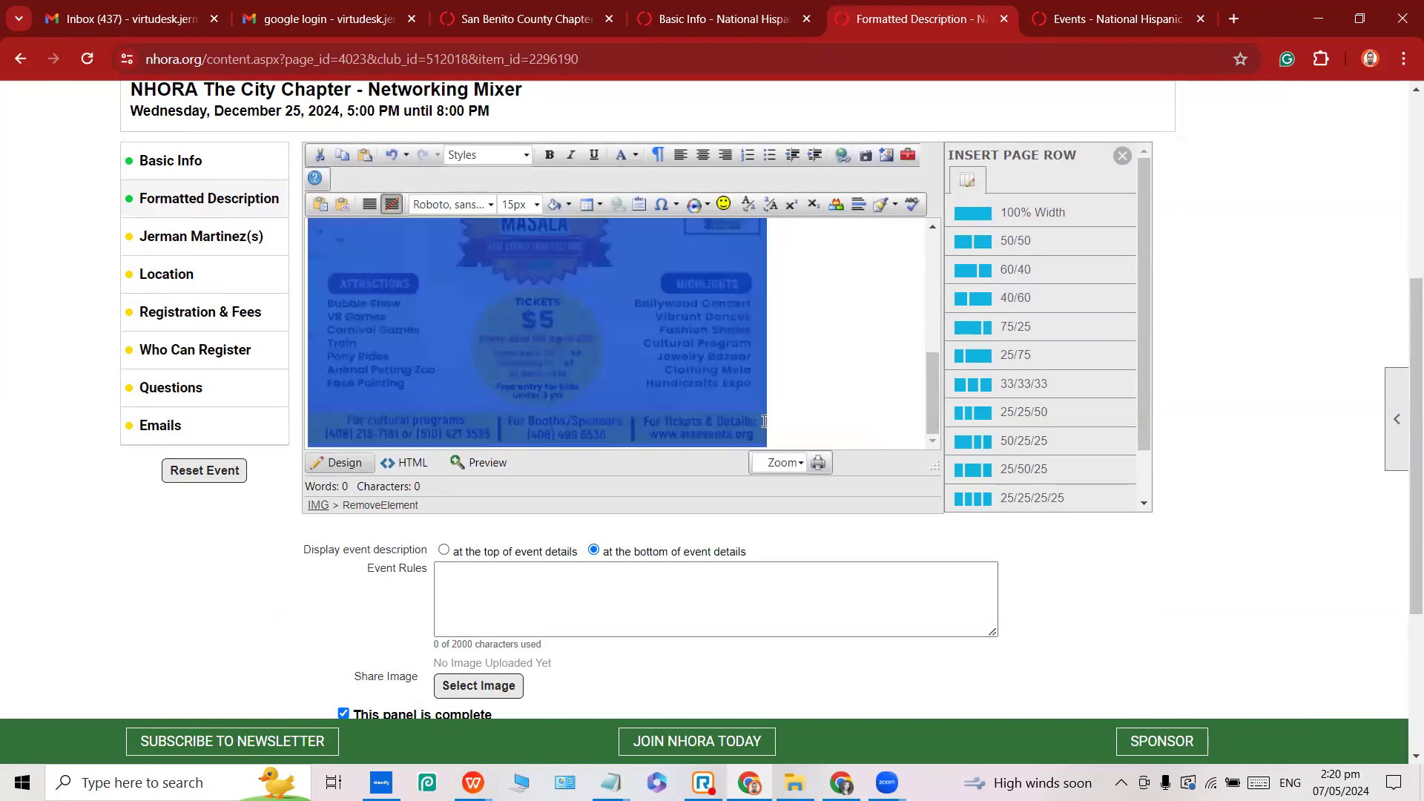
{"action": "left_click_drag", "start_coordinate": [765, 443], "coordinate": [767, 316]}
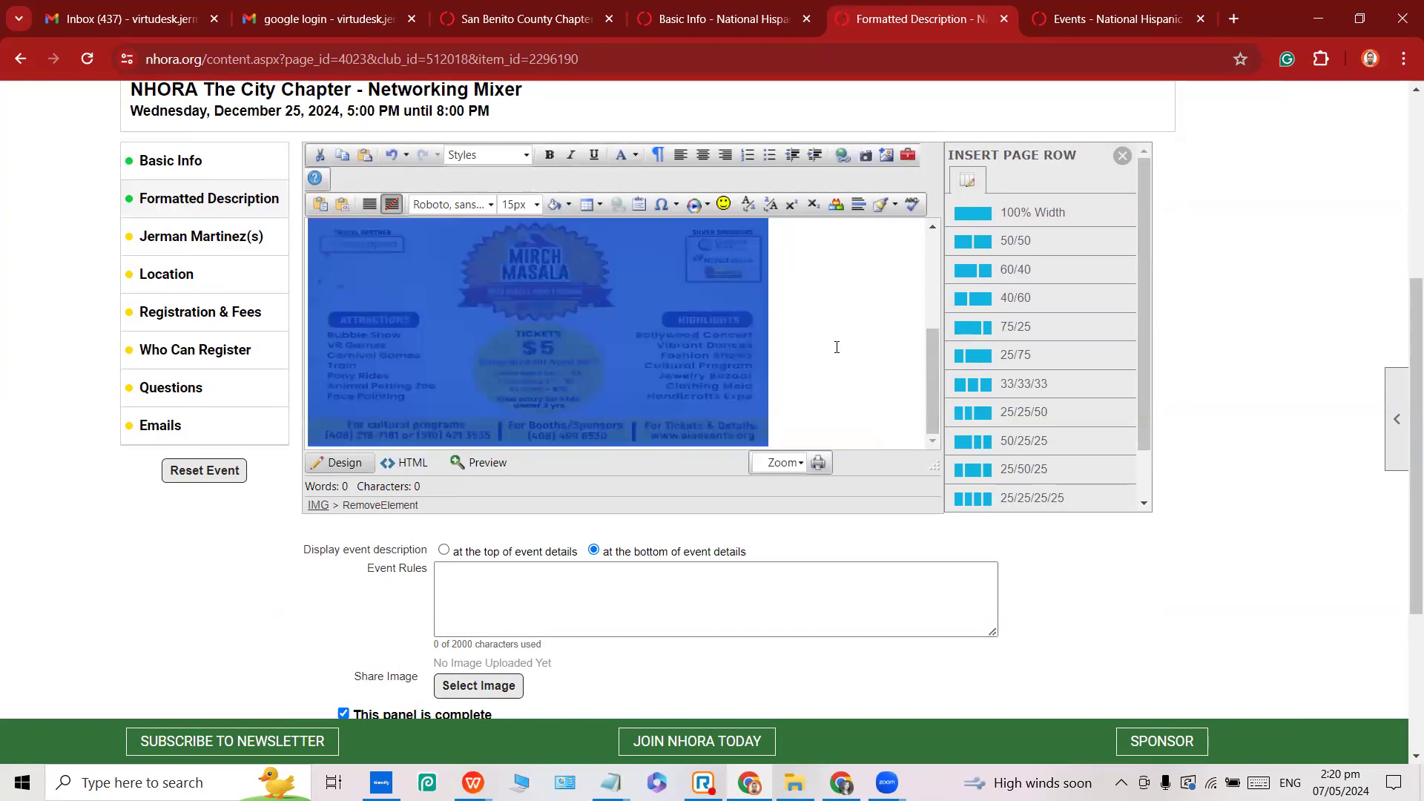
{"action": "scroll", "coordinate": [628, 436], "scroll_direction": "down", "scroll_amount": 3}
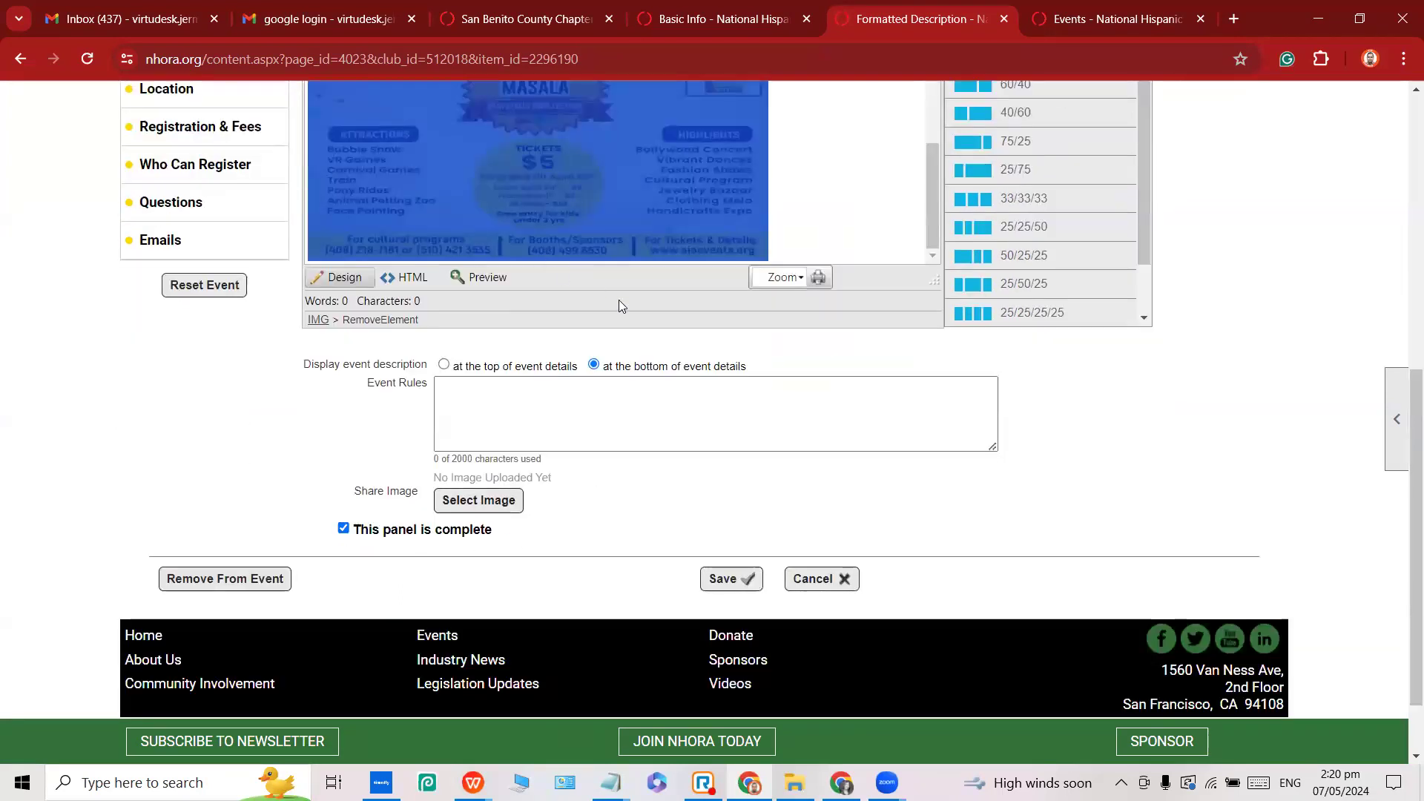
{"action": "scroll", "coordinate": [618, 300], "scroll_direction": "up", "scroll_amount": 3}
{"action": "left_click", "coordinate": [806, 308]}
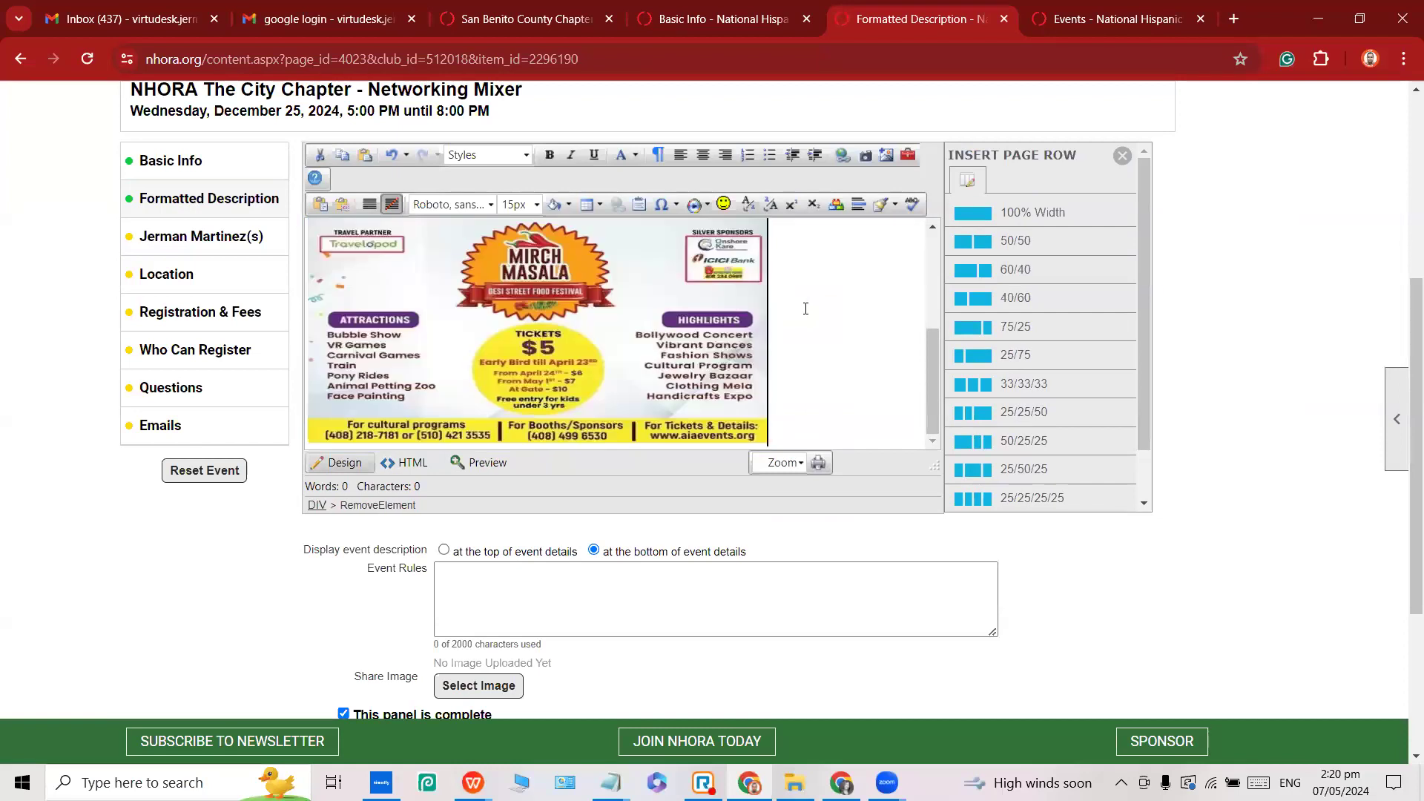
{"action": "scroll", "coordinate": [578, 415], "scroll_direction": "down", "scroll_amount": 1}
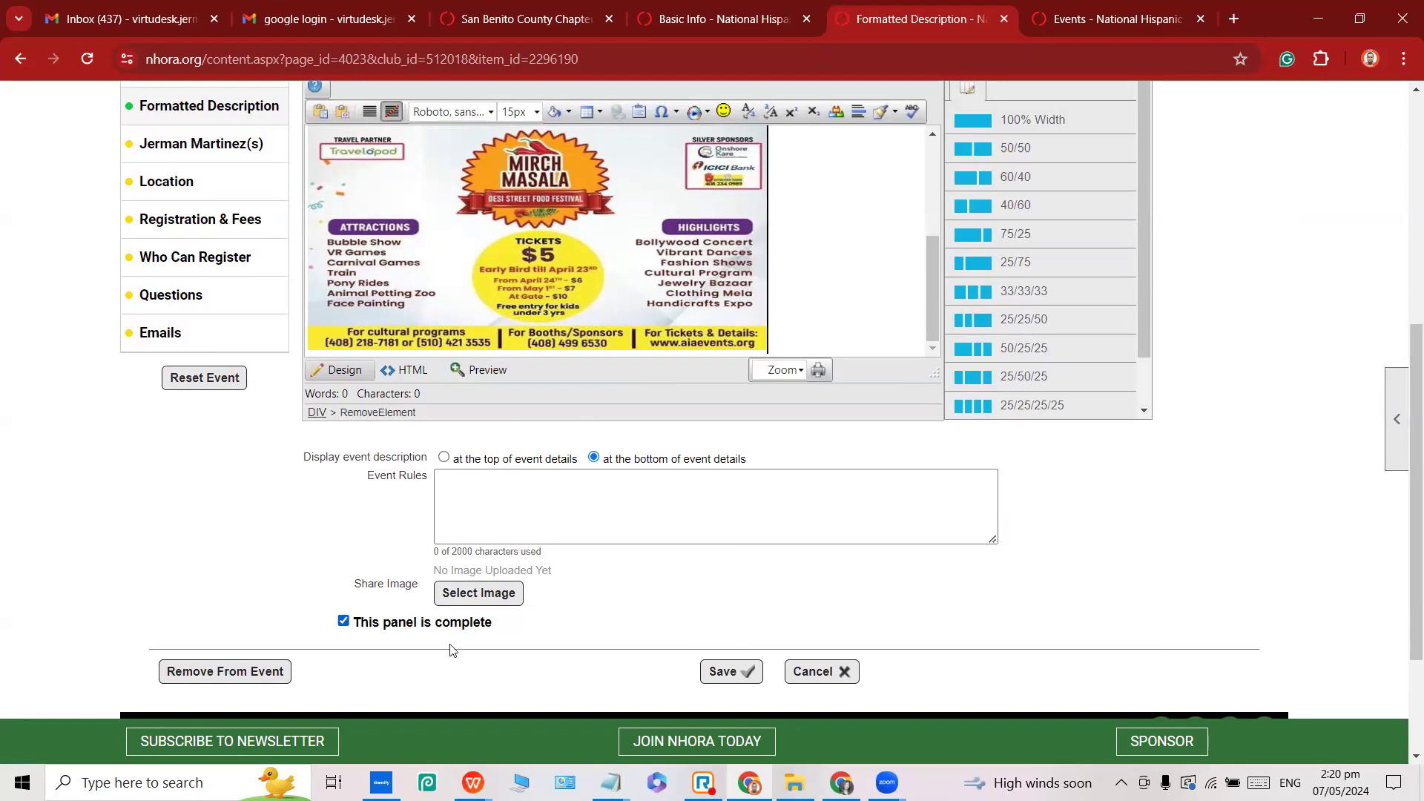
{"action": "left_click", "coordinate": [722, 671]}
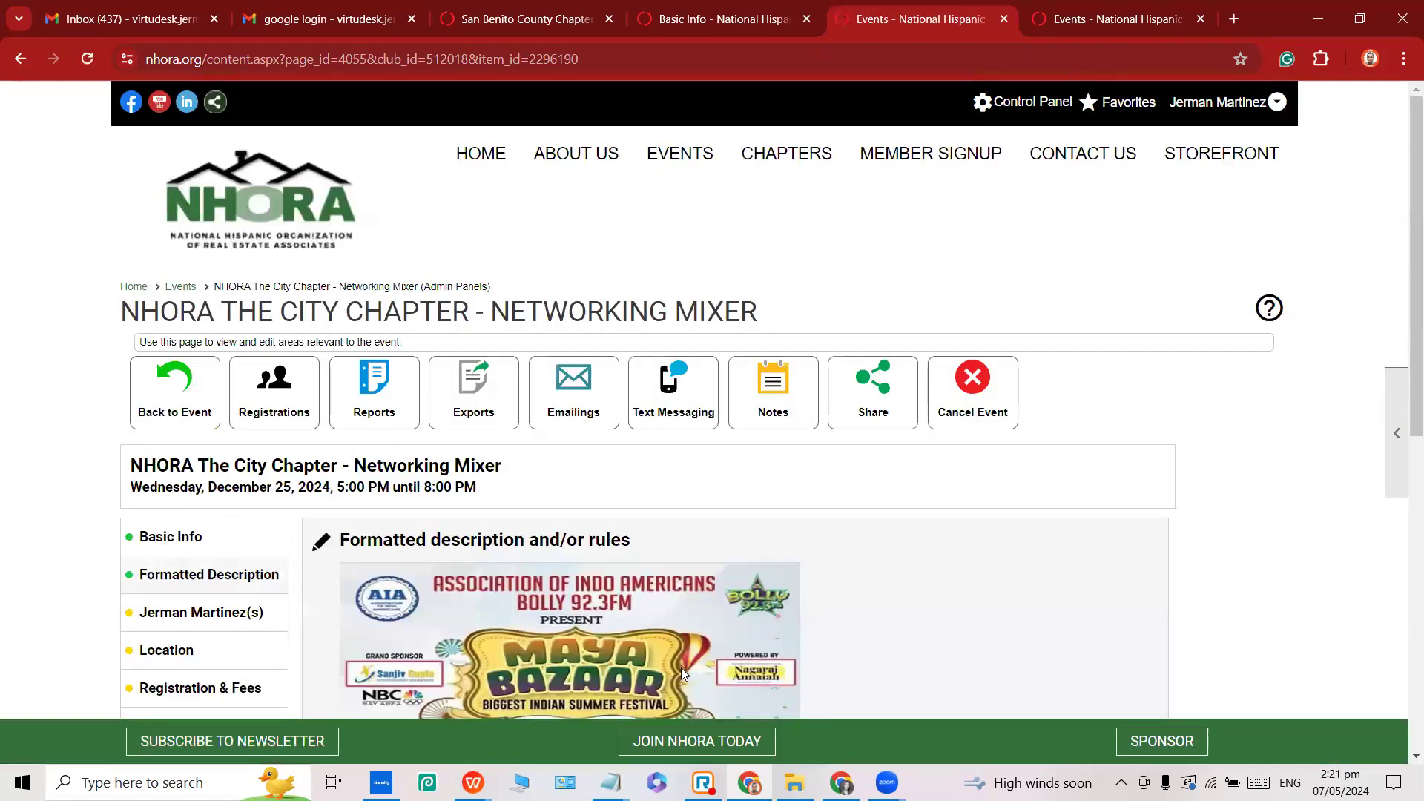
Open the coordinator settings and search members by a partial last name.
{"action": "scroll", "coordinate": [519, 637], "scroll_direction": "down", "scroll_amount": 1}
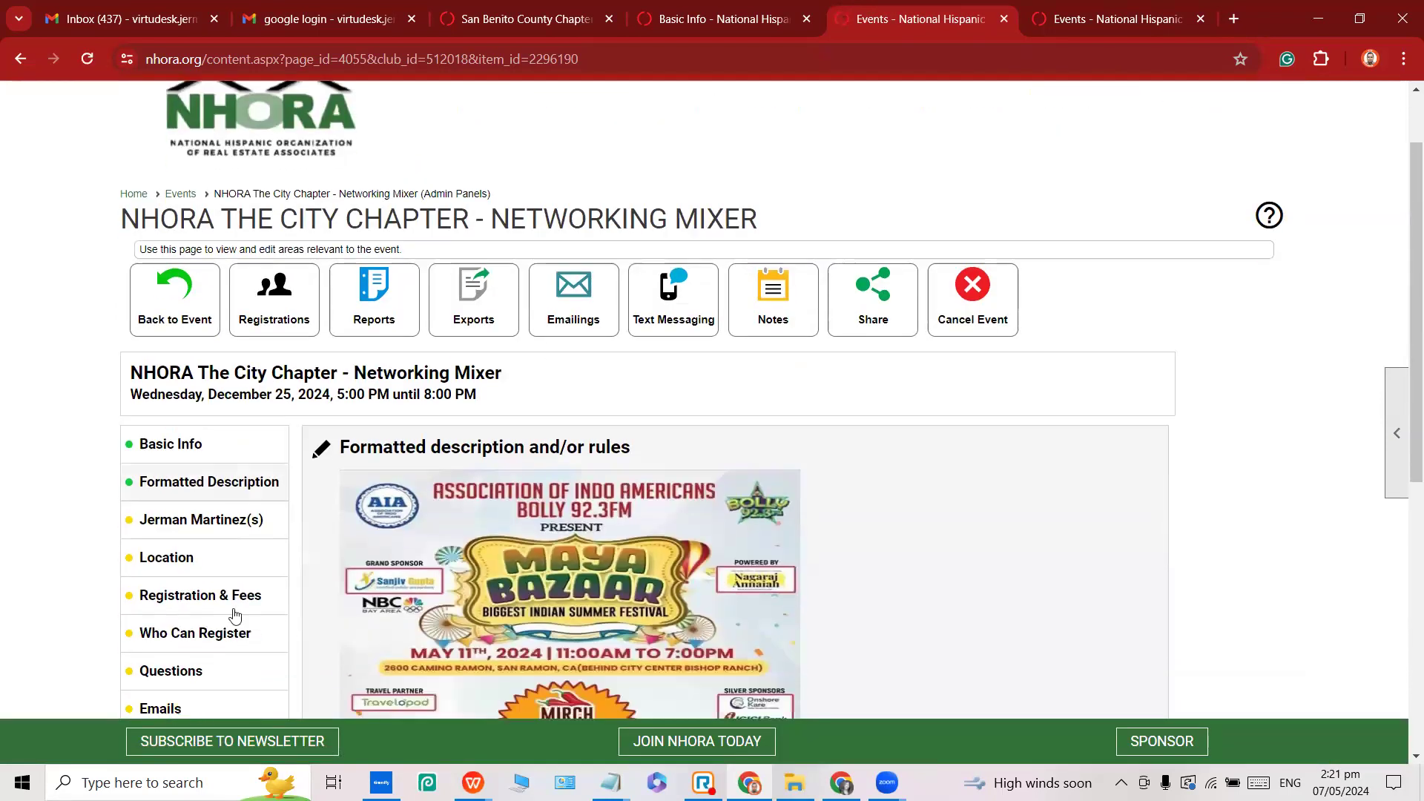
{"action": "left_click", "coordinate": [169, 527]}
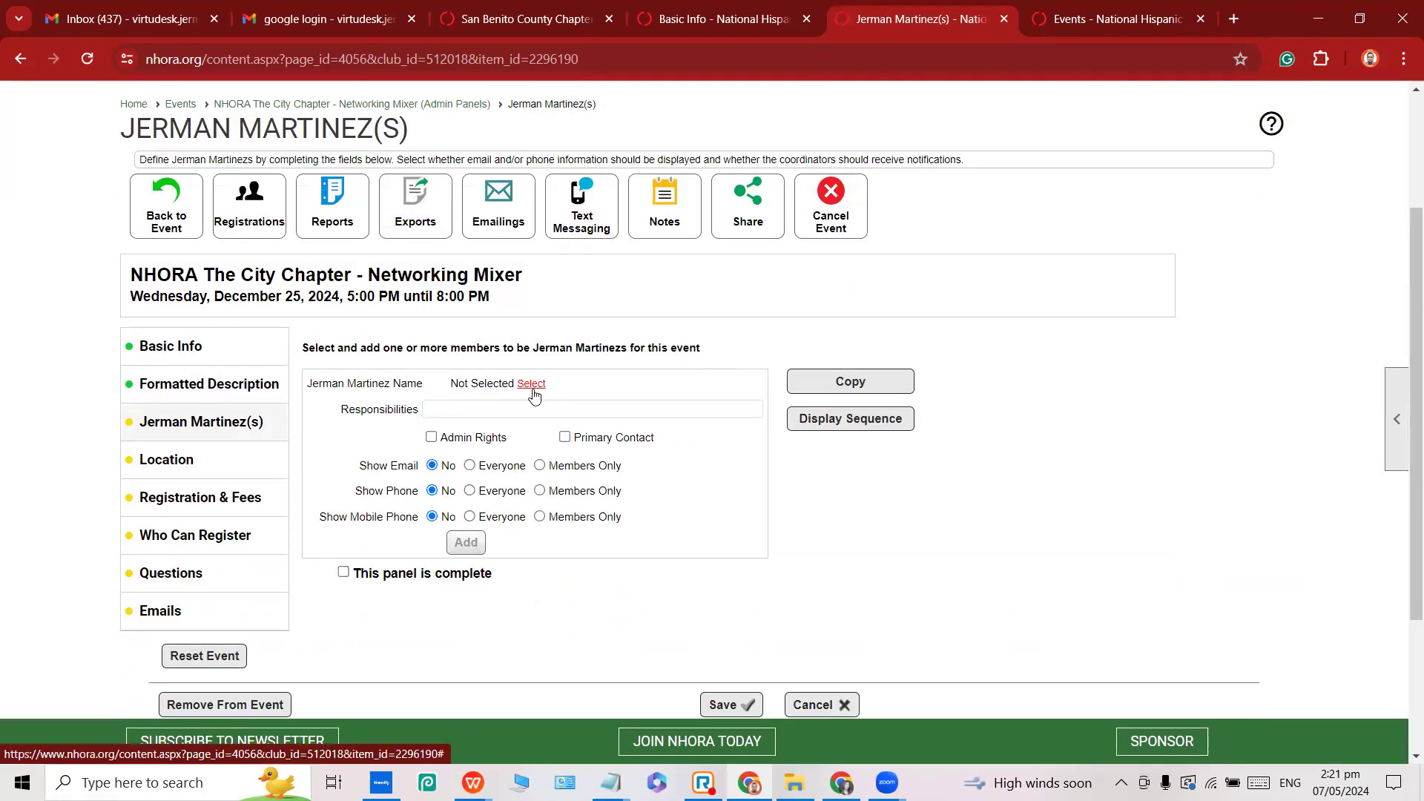
{"action": "left_click", "coordinate": [532, 389]}
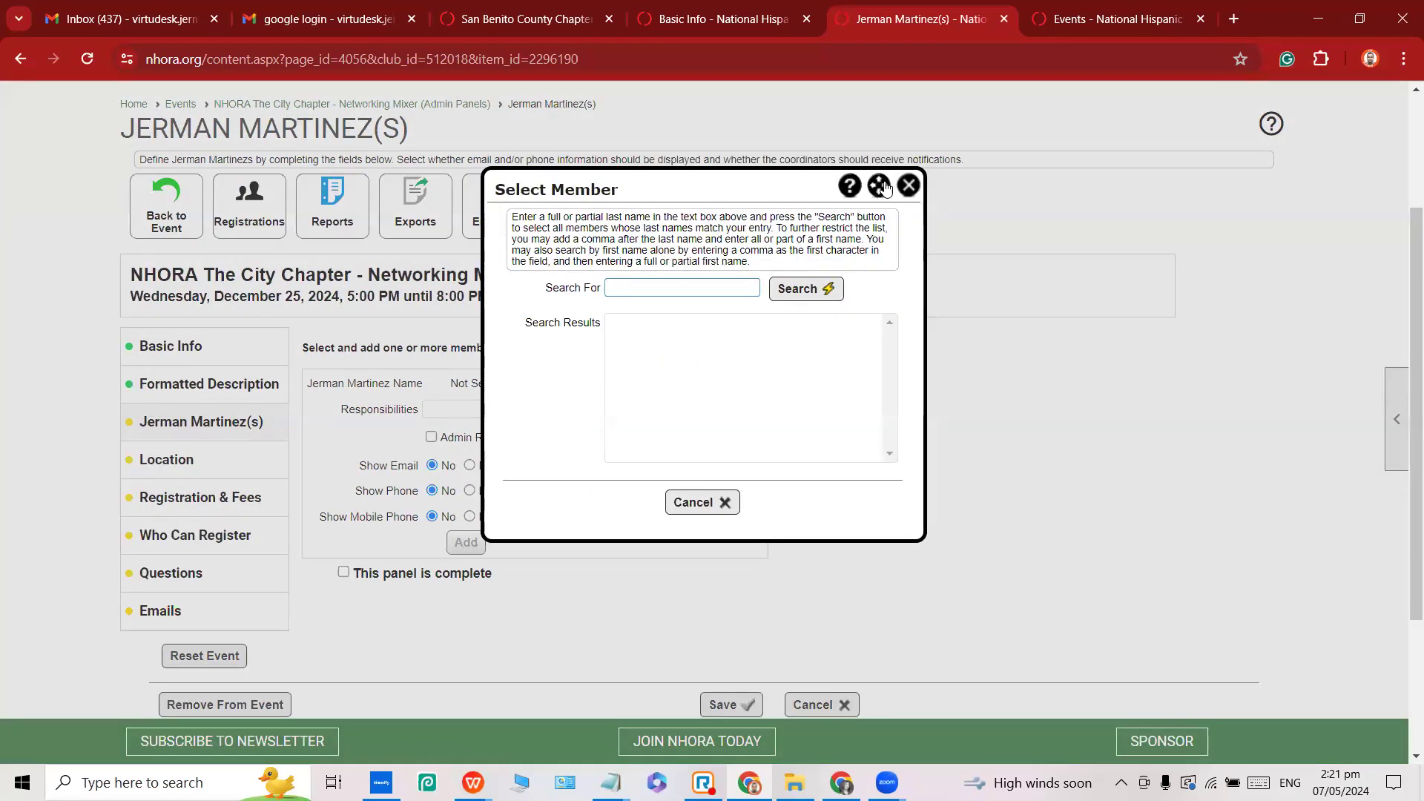
{"action": "left_click", "coordinate": [644, 289]}
{"action": "type", "text": "MARTINEZ"}
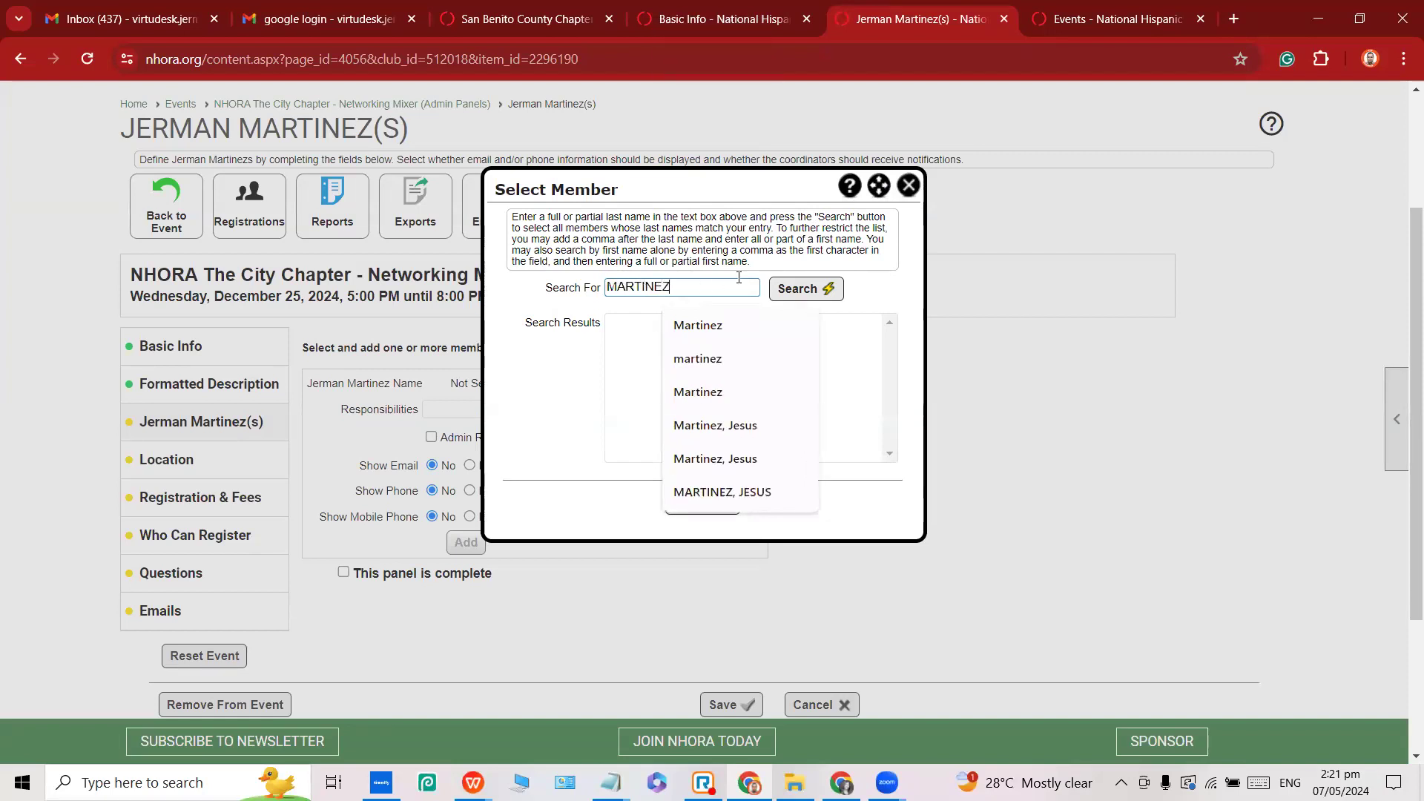
{"action": "left_click", "coordinate": [797, 288]}
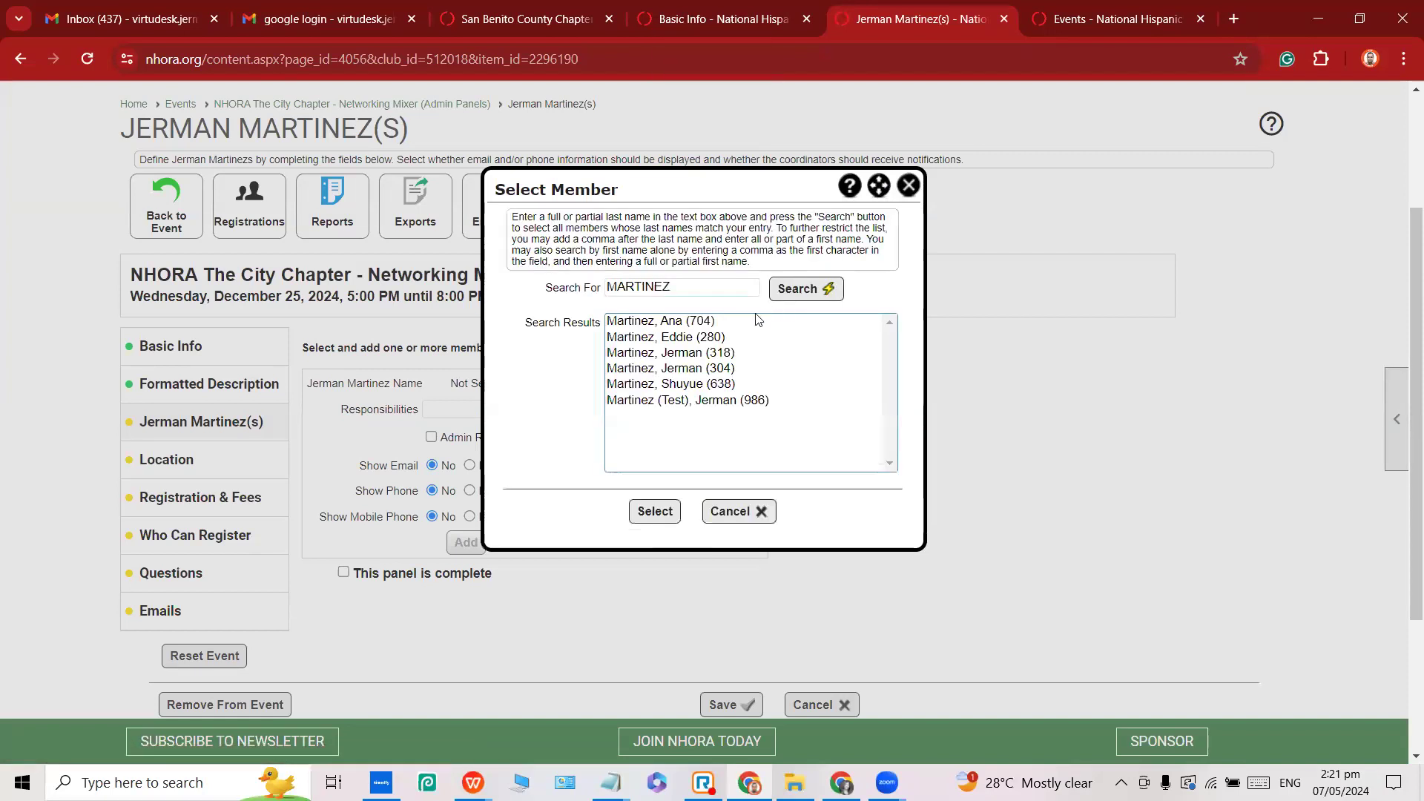
Refine the search to the organiser's full last name and select their record as coordinator.
{"action": "double_click", "coordinate": [690, 286]}
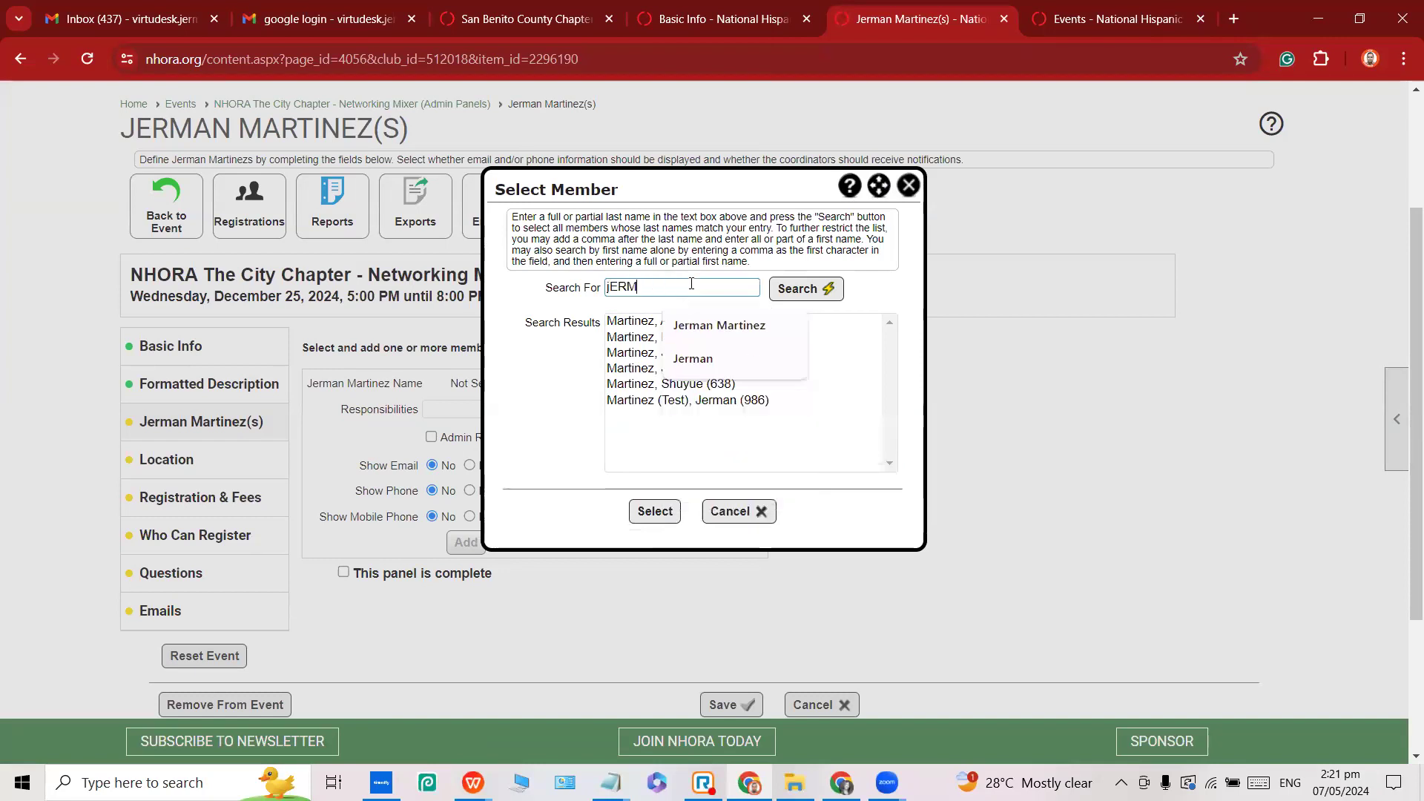
{"action": "left_click", "coordinate": [807, 289]}
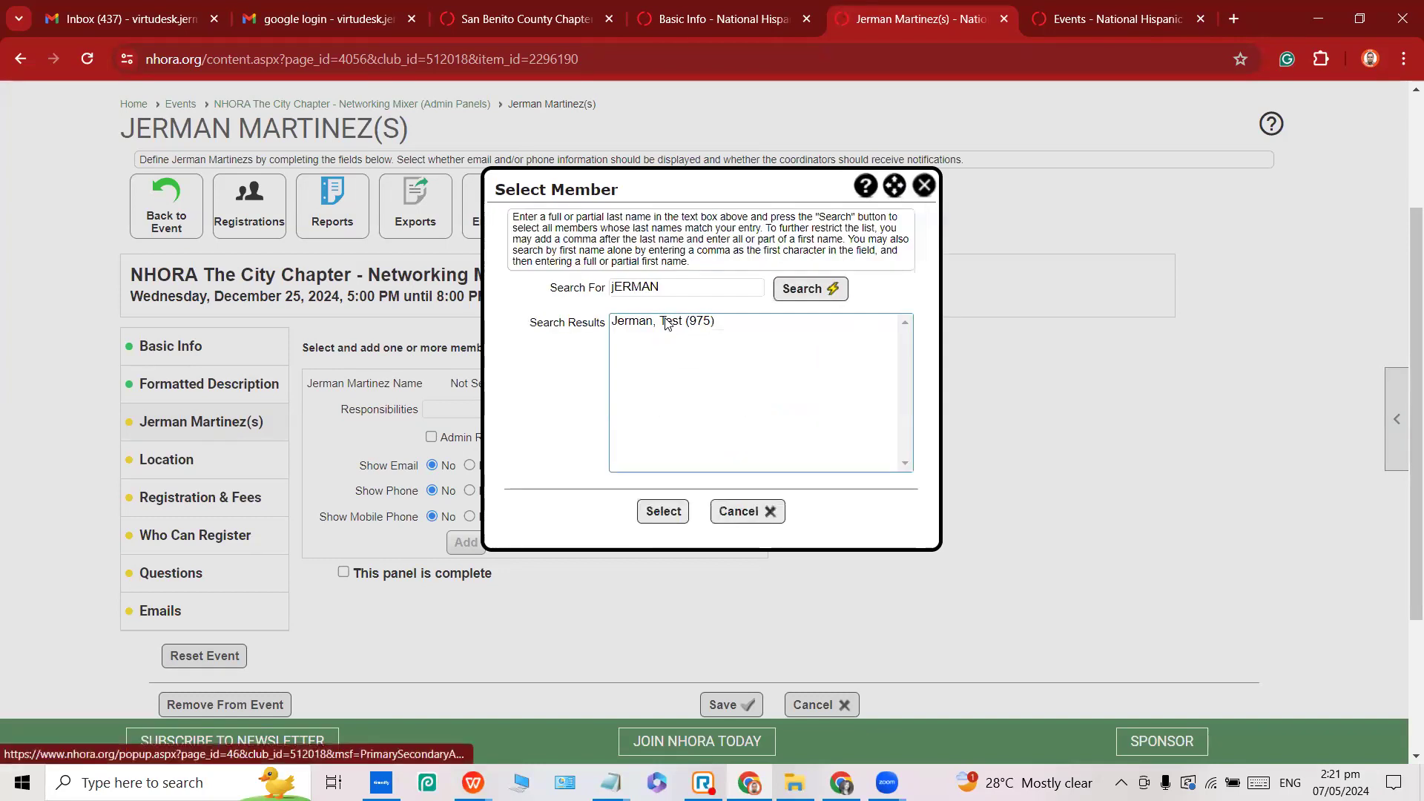
{"action": "left_click", "coordinate": [679, 287]}
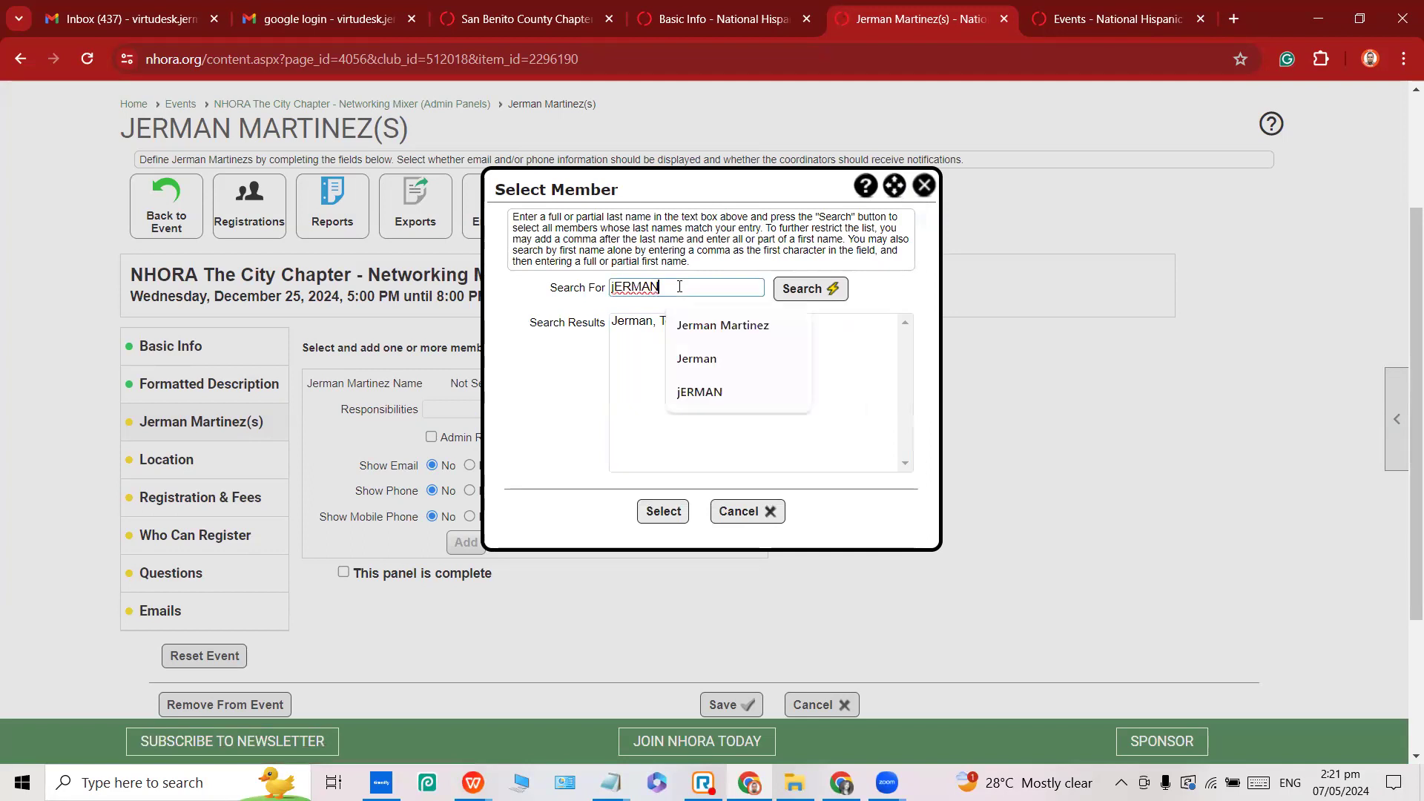
{"action": "key", "text": "Home"}
{"action": "key", "text": "Delete"}
{"action": "double_click", "coordinate": [668, 292]}
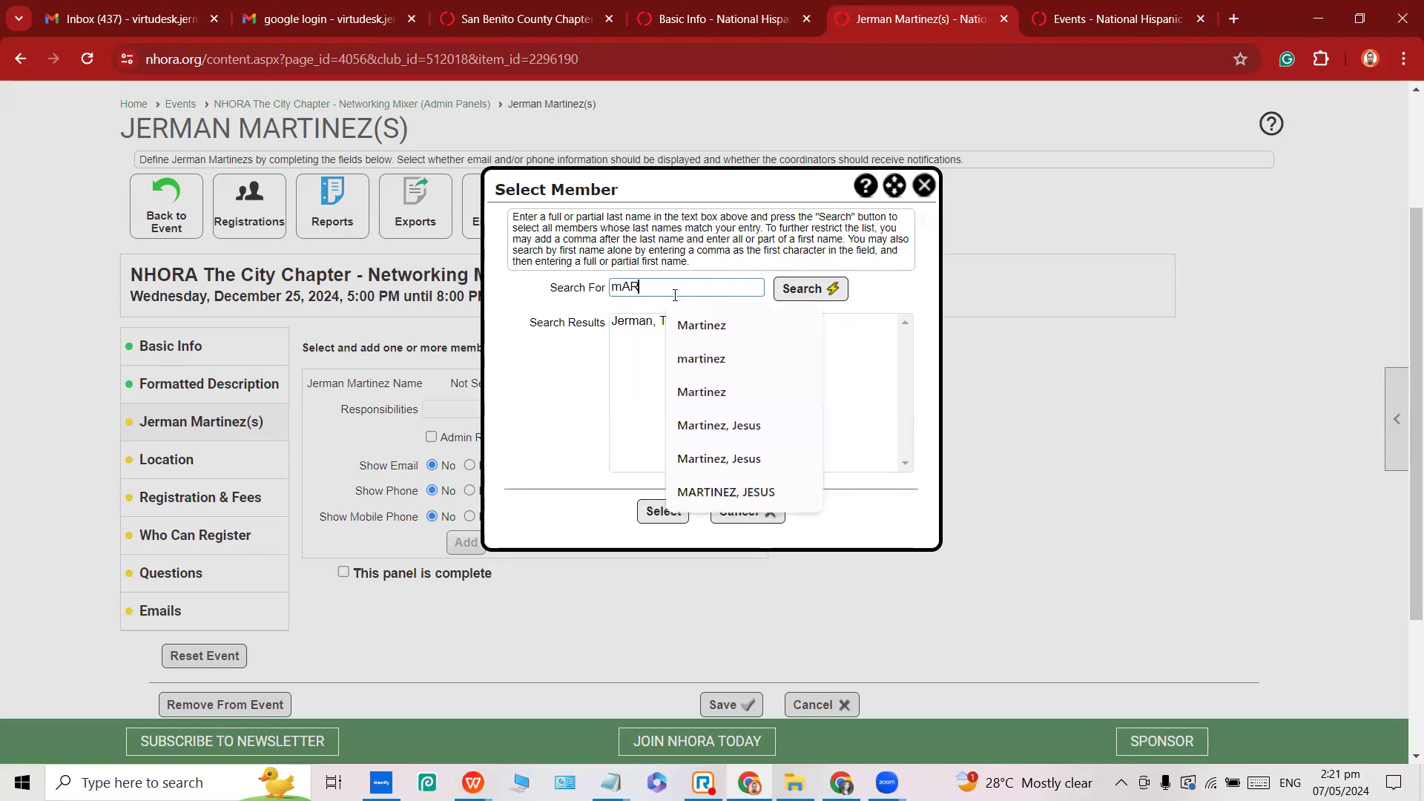
{"action": "left_click", "coordinate": [827, 290]}
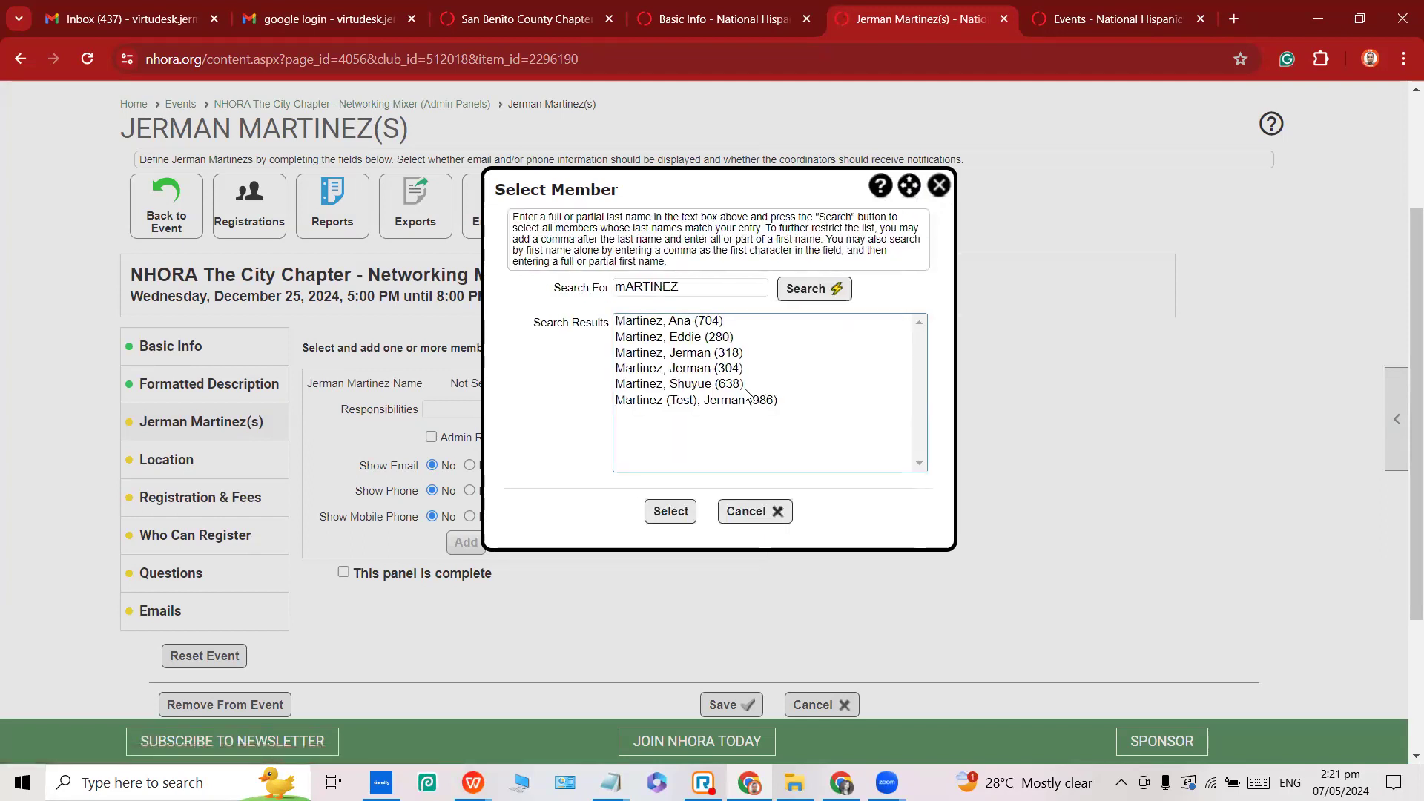
{"action": "left_click", "coordinate": [723, 369]}
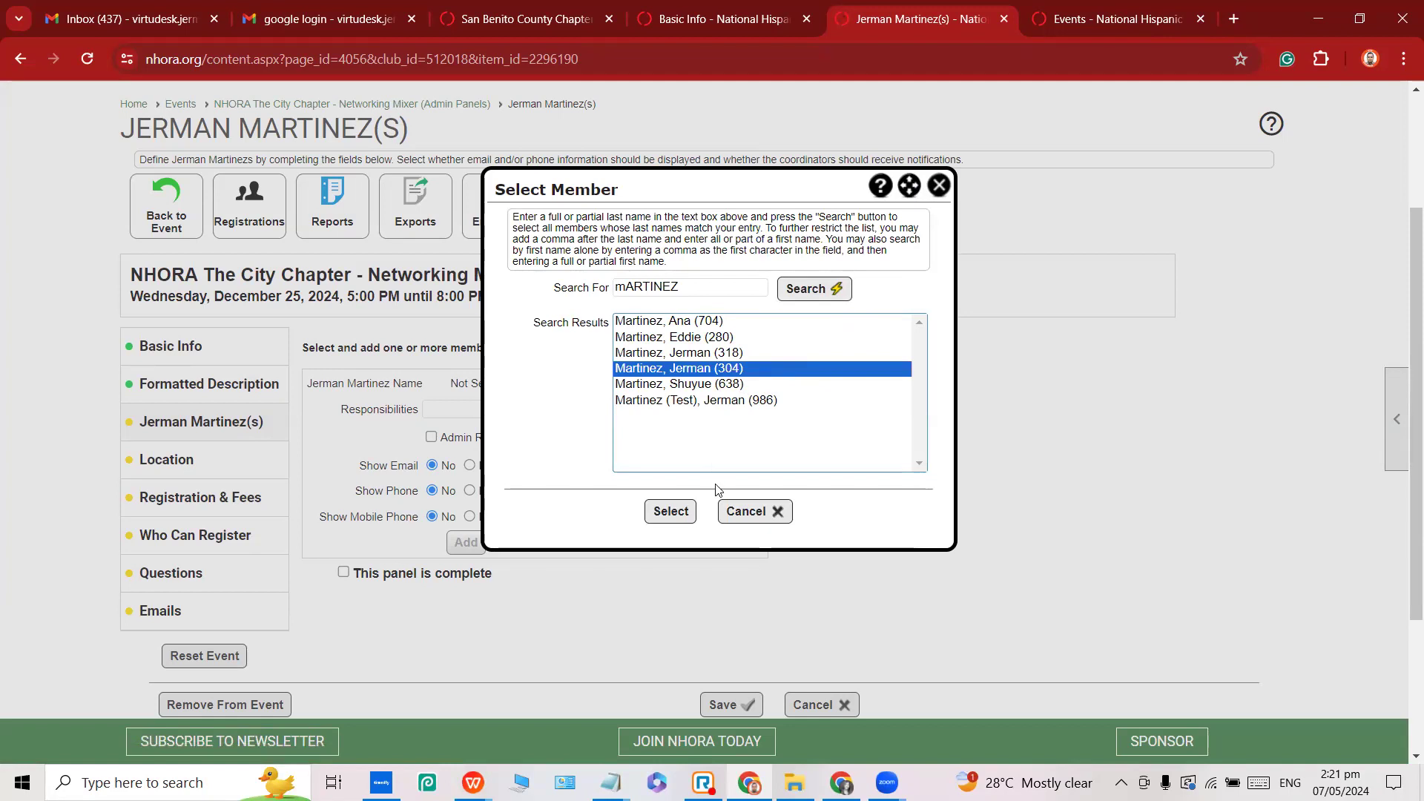
{"action": "left_click", "coordinate": [680, 516]}
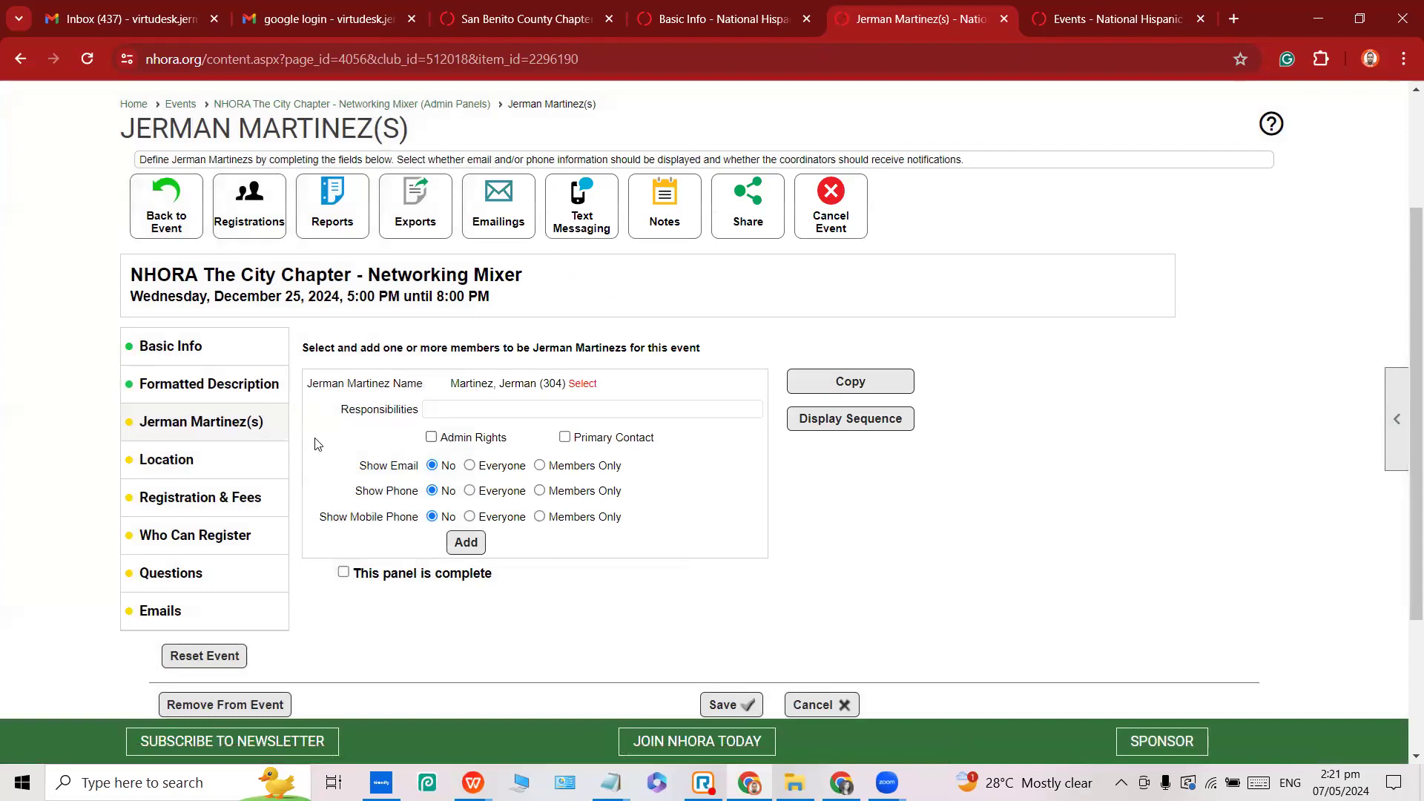
Add the organizer with admin rights as primary contact, phone and mobile shown to Everyone.
{"action": "scroll", "coordinate": [513, 398], "scroll_direction": "down", "scroll_amount": 1}
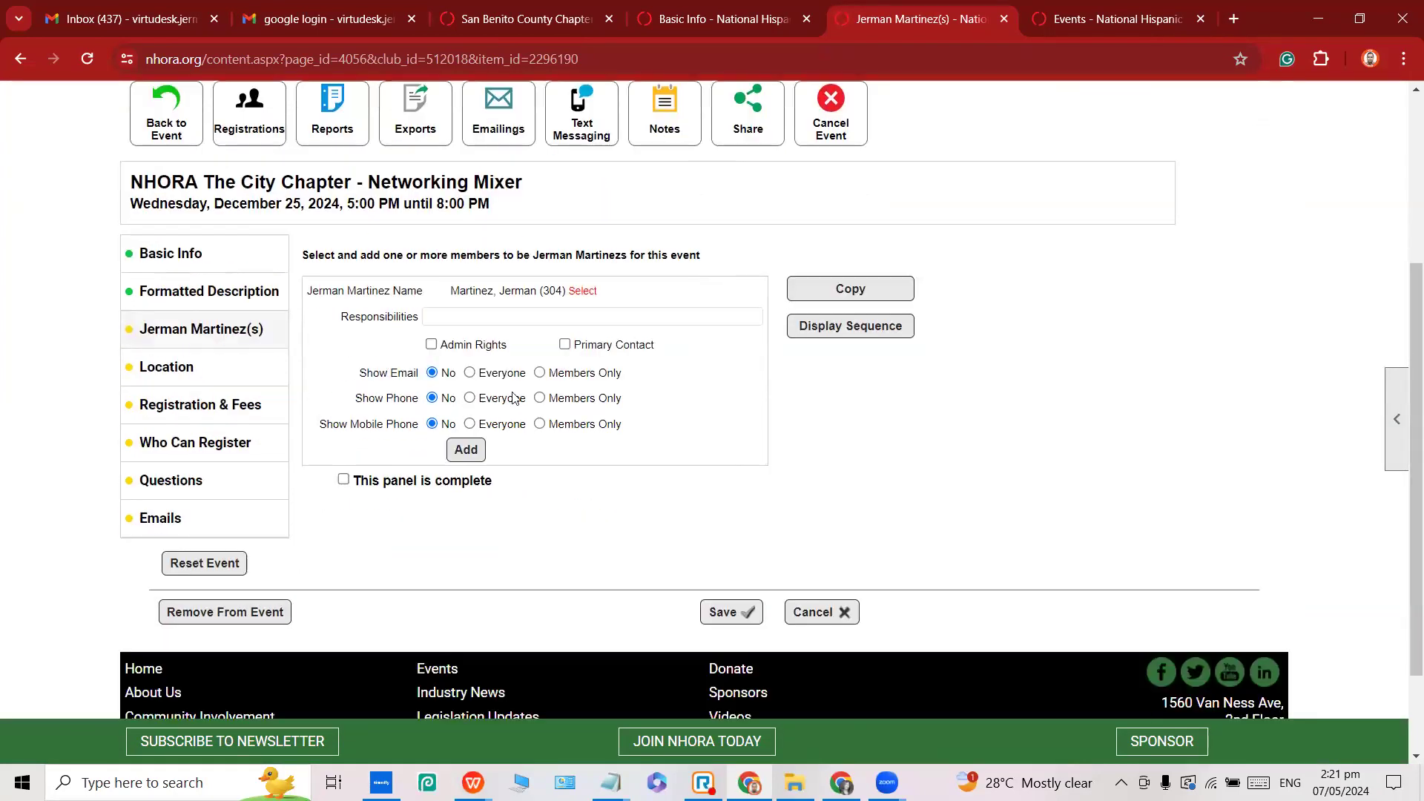
{"action": "left_click", "coordinate": [432, 345]}
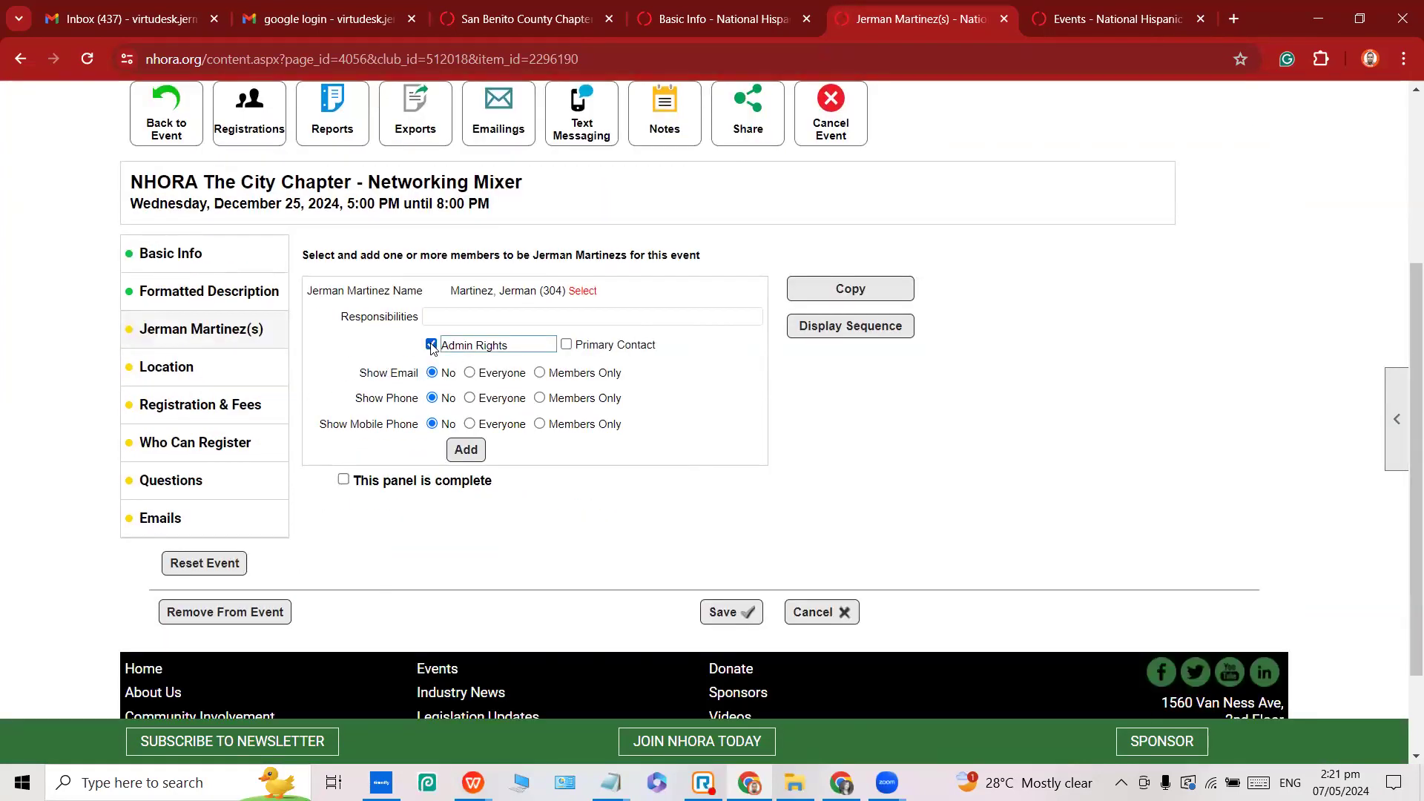
{"action": "left_click", "coordinate": [602, 345]}
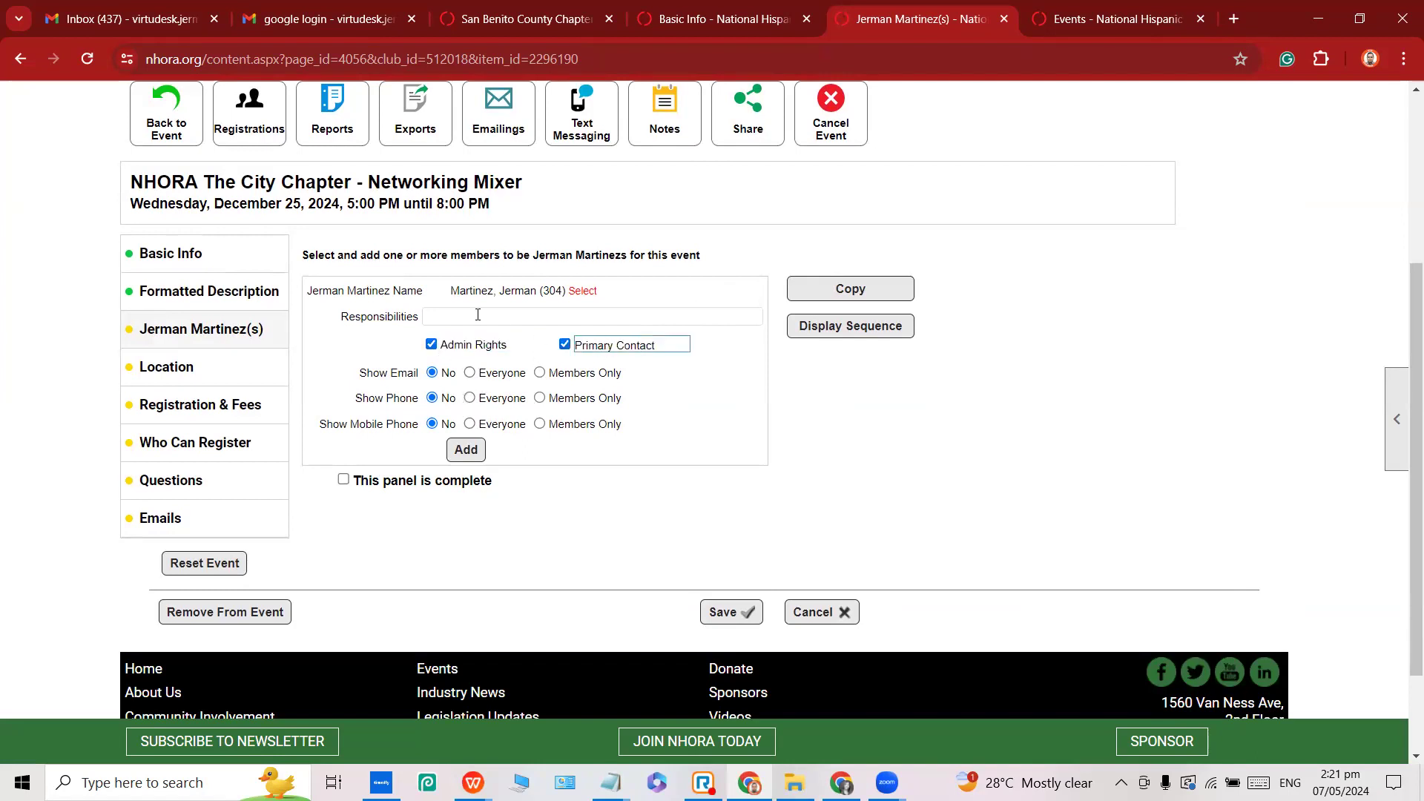
{"action": "left_click_drag", "start_coordinate": [362, 382], "coordinate": [421, 378]}
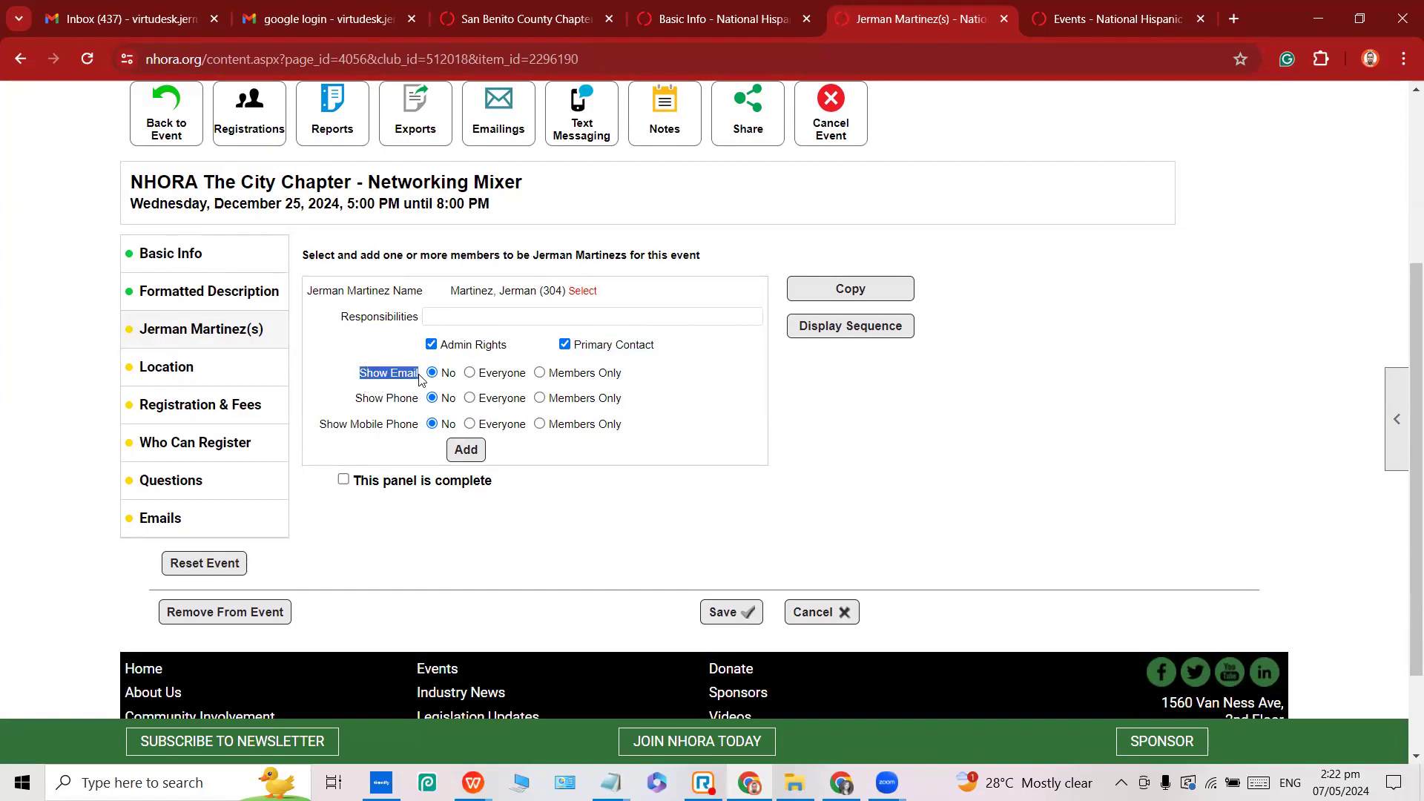
{"action": "triple_click", "coordinate": [419, 376]}
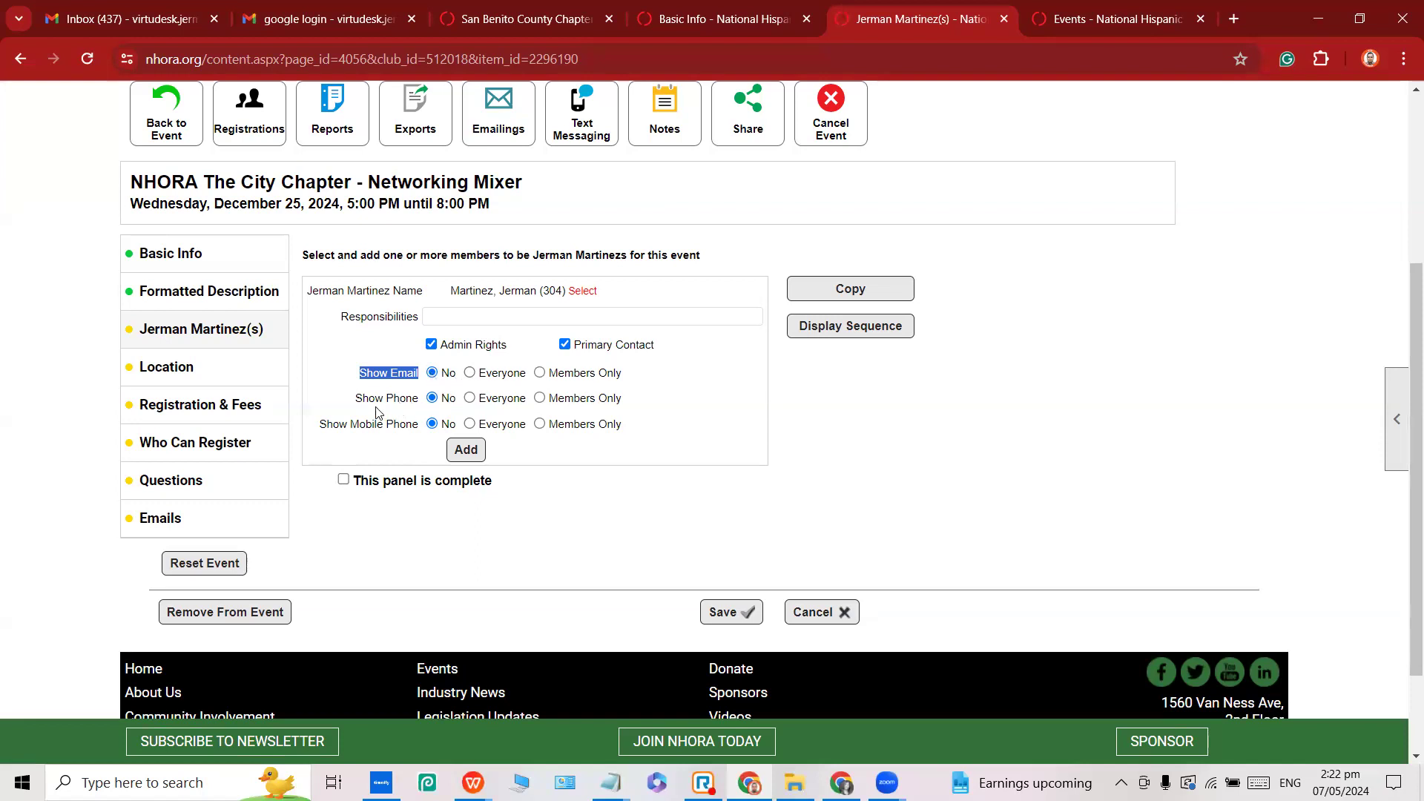
{"action": "left_click_drag", "start_coordinate": [354, 399], "coordinate": [420, 398]}
{"action": "left_click", "coordinate": [469, 397]}
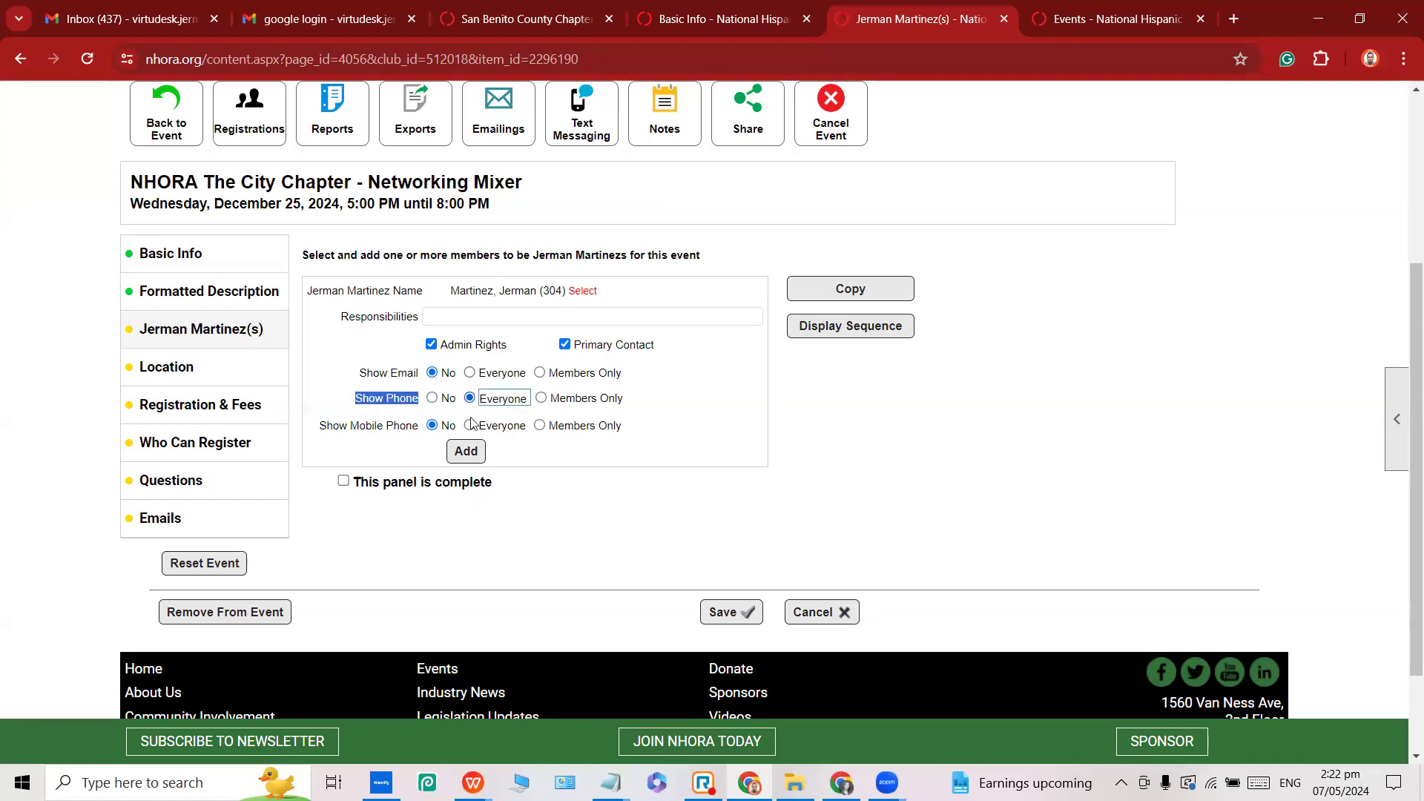
{"action": "left_click", "coordinate": [469, 425]}
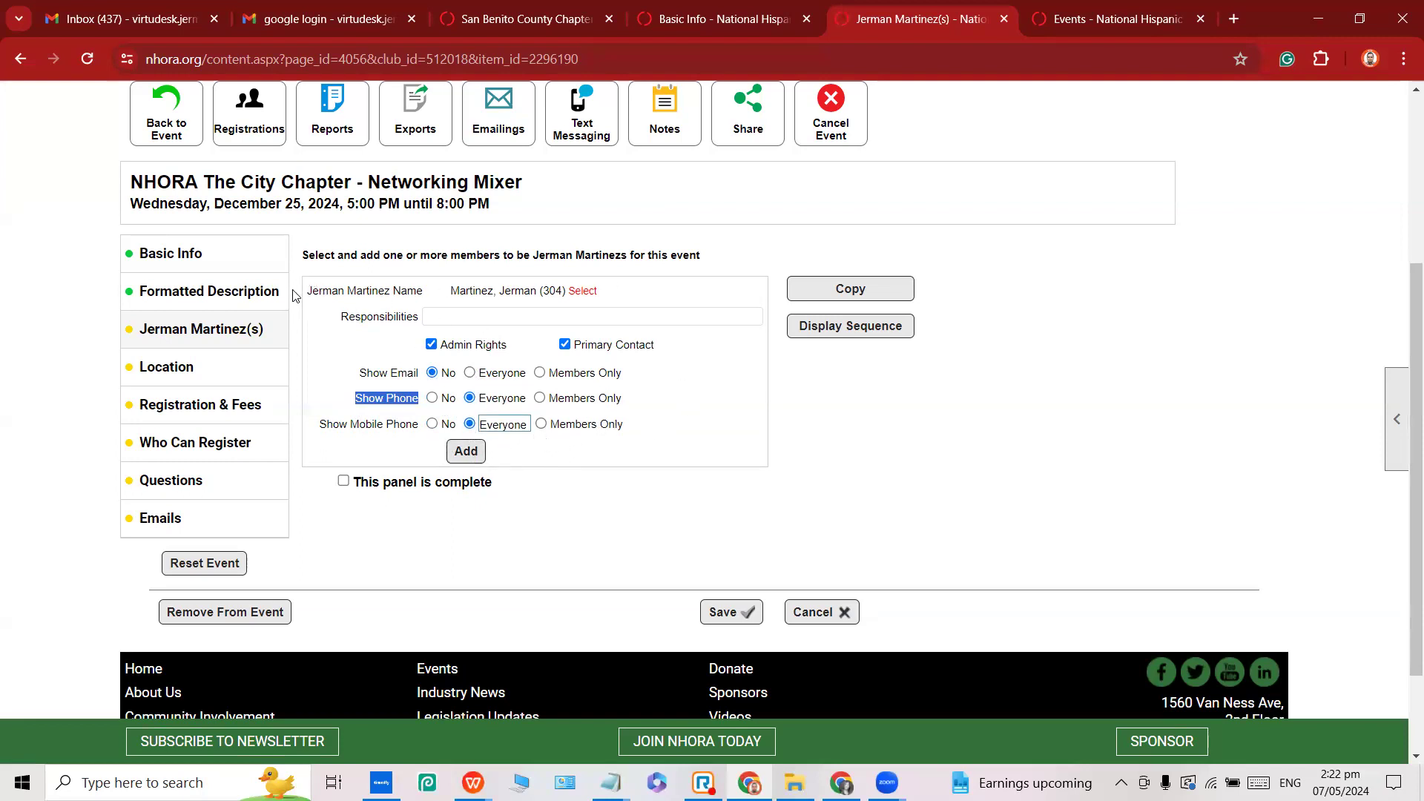
{"action": "left_click", "coordinate": [478, 461]}
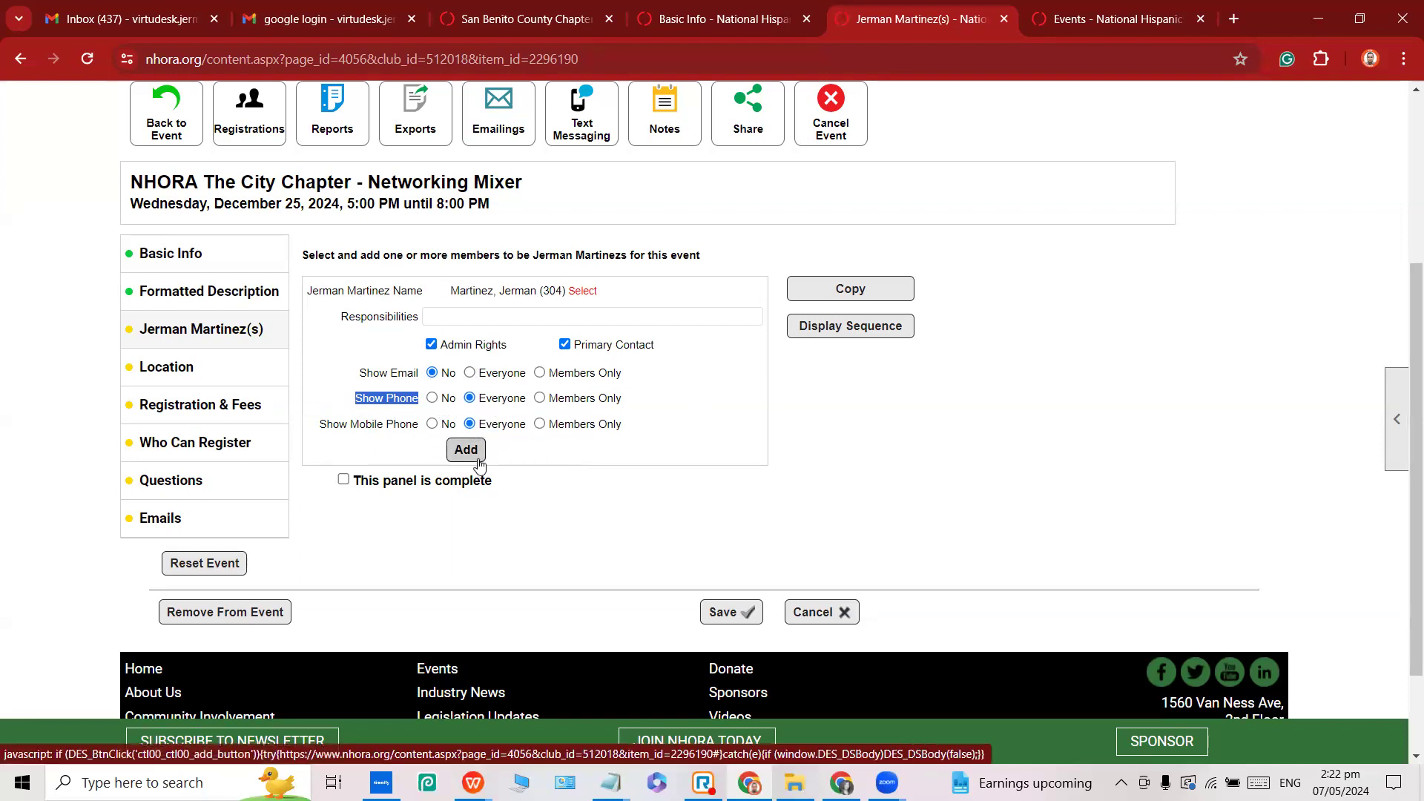
Mark the coordinator panel complete and save it.
{"action": "scroll", "coordinate": [510, 474], "scroll_direction": "down", "scroll_amount": 2}
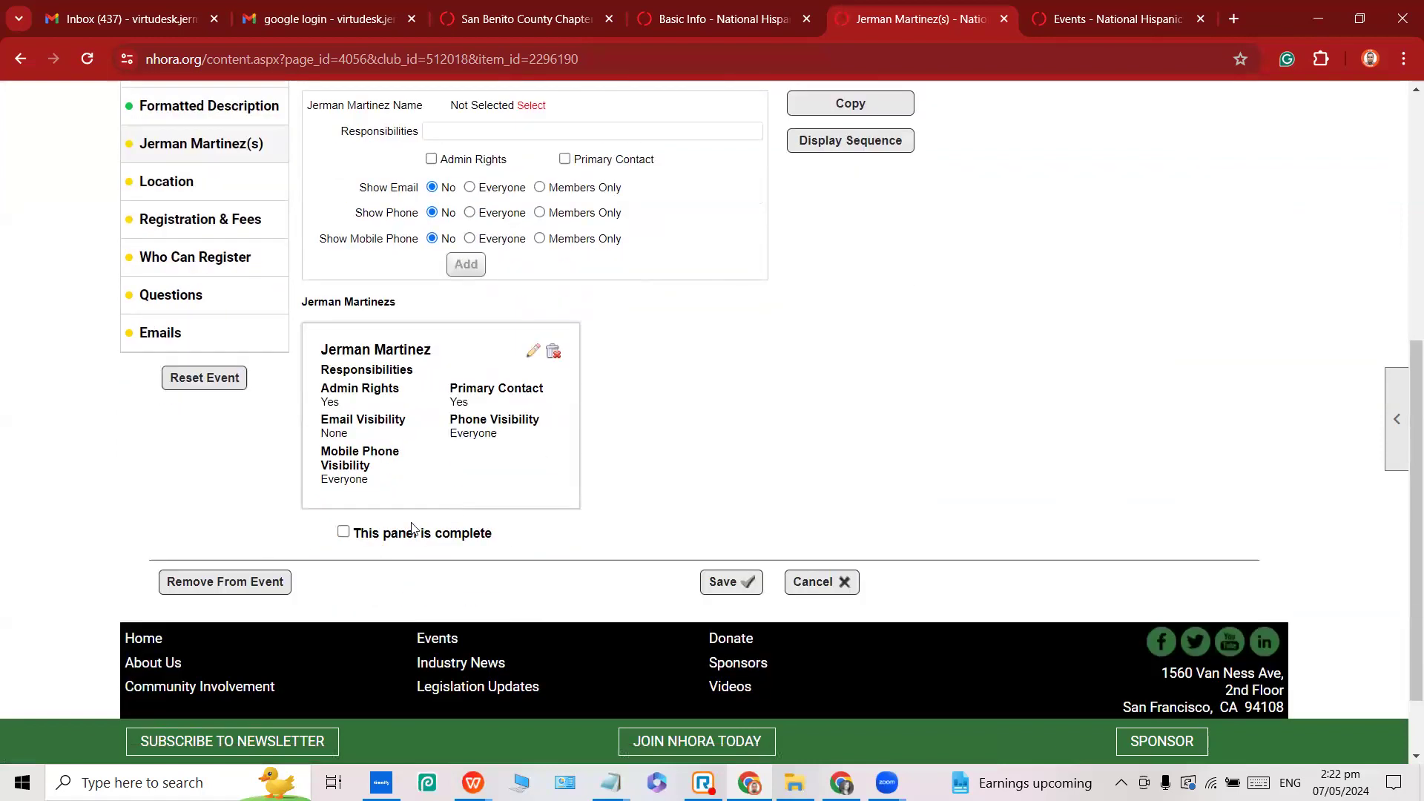
{"action": "left_click", "coordinate": [343, 533]}
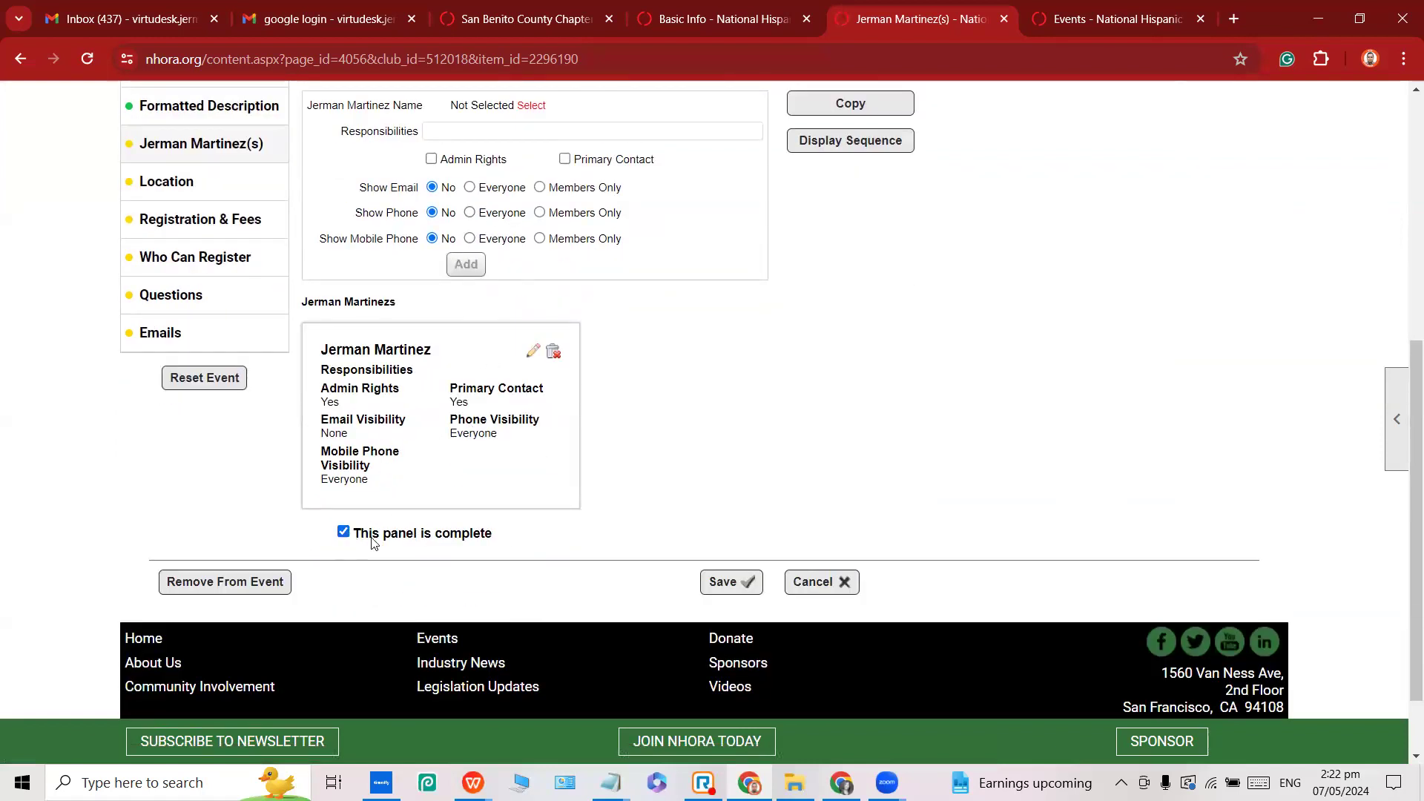
{"action": "left_click", "coordinate": [720, 590]}
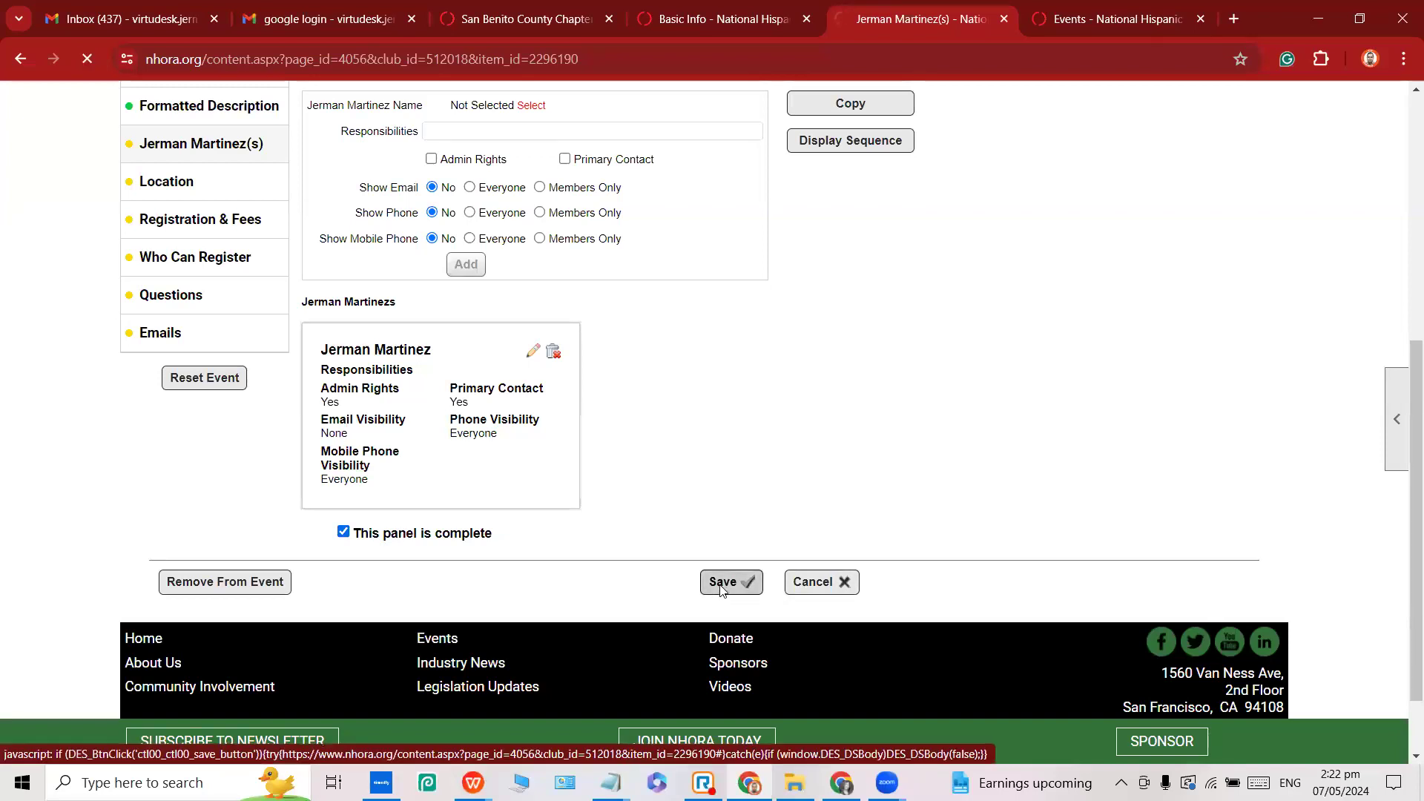
{"action": "scroll", "coordinate": [453, 520], "scroll_direction": "down", "scroll_amount": 1}
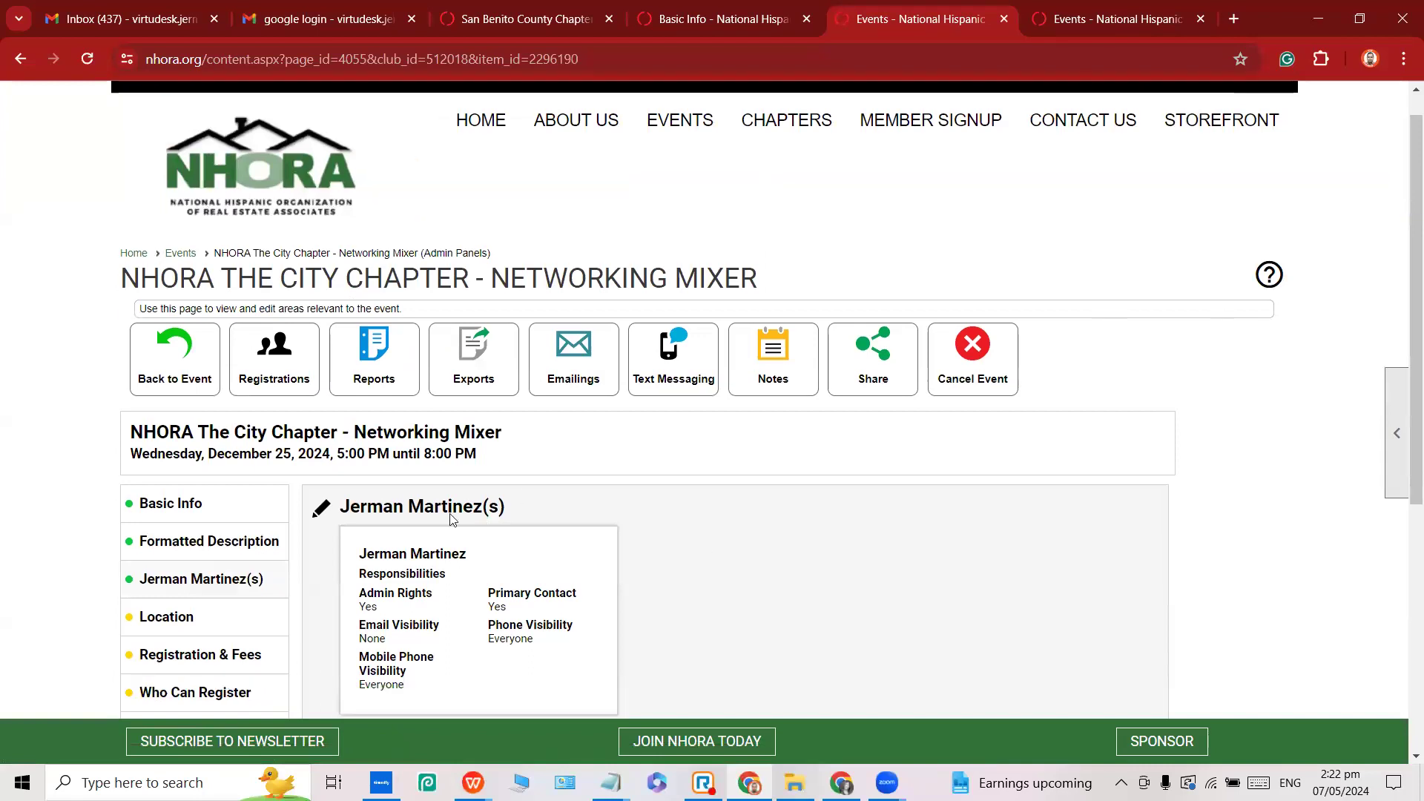
{"action": "scroll", "coordinate": [453, 520], "scroll_direction": "down", "scroll_amount": 3}
Show the mixer's Location panel and switch it into edit mode with the pencil icon.
{"action": "left_click", "coordinate": [197, 388]}
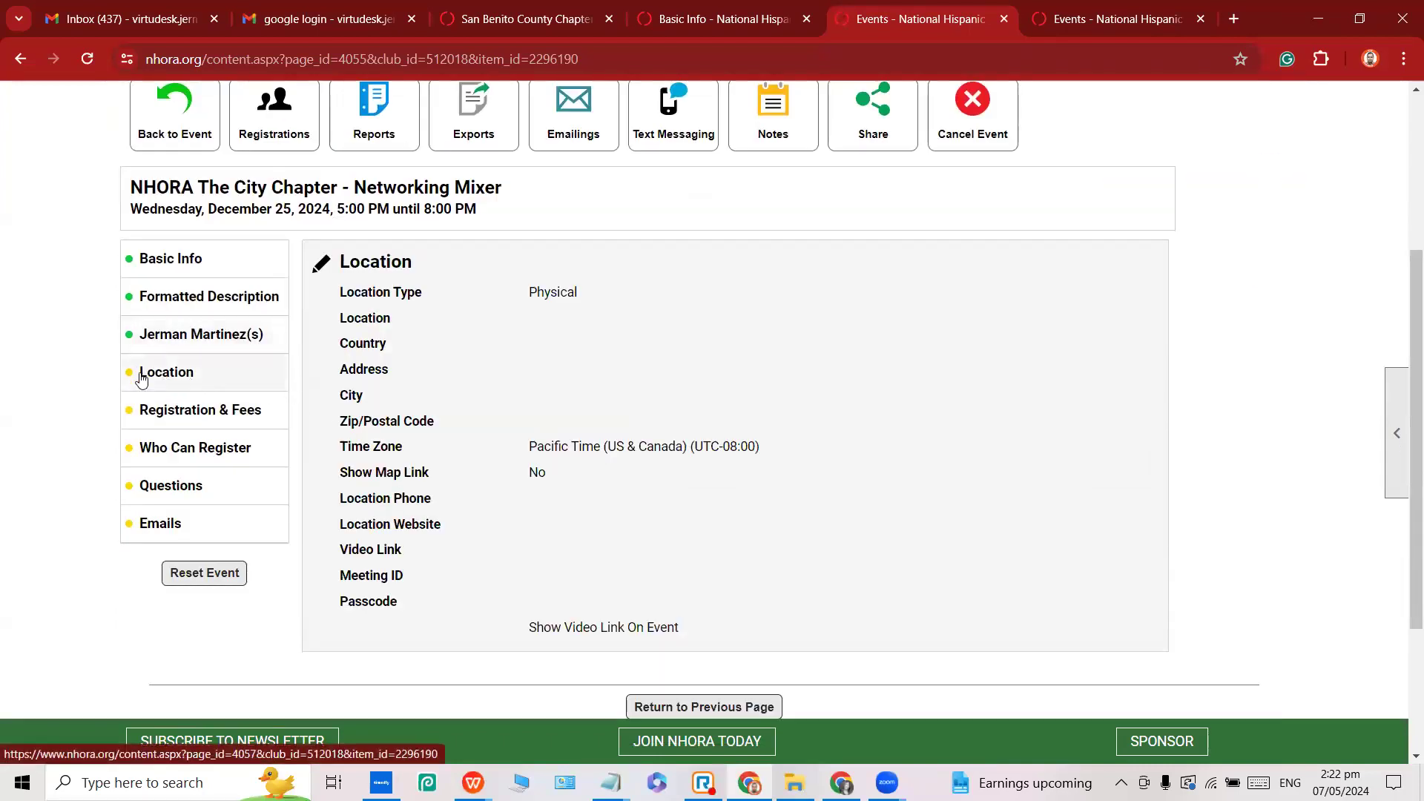
{"action": "left_click", "coordinate": [321, 272]}
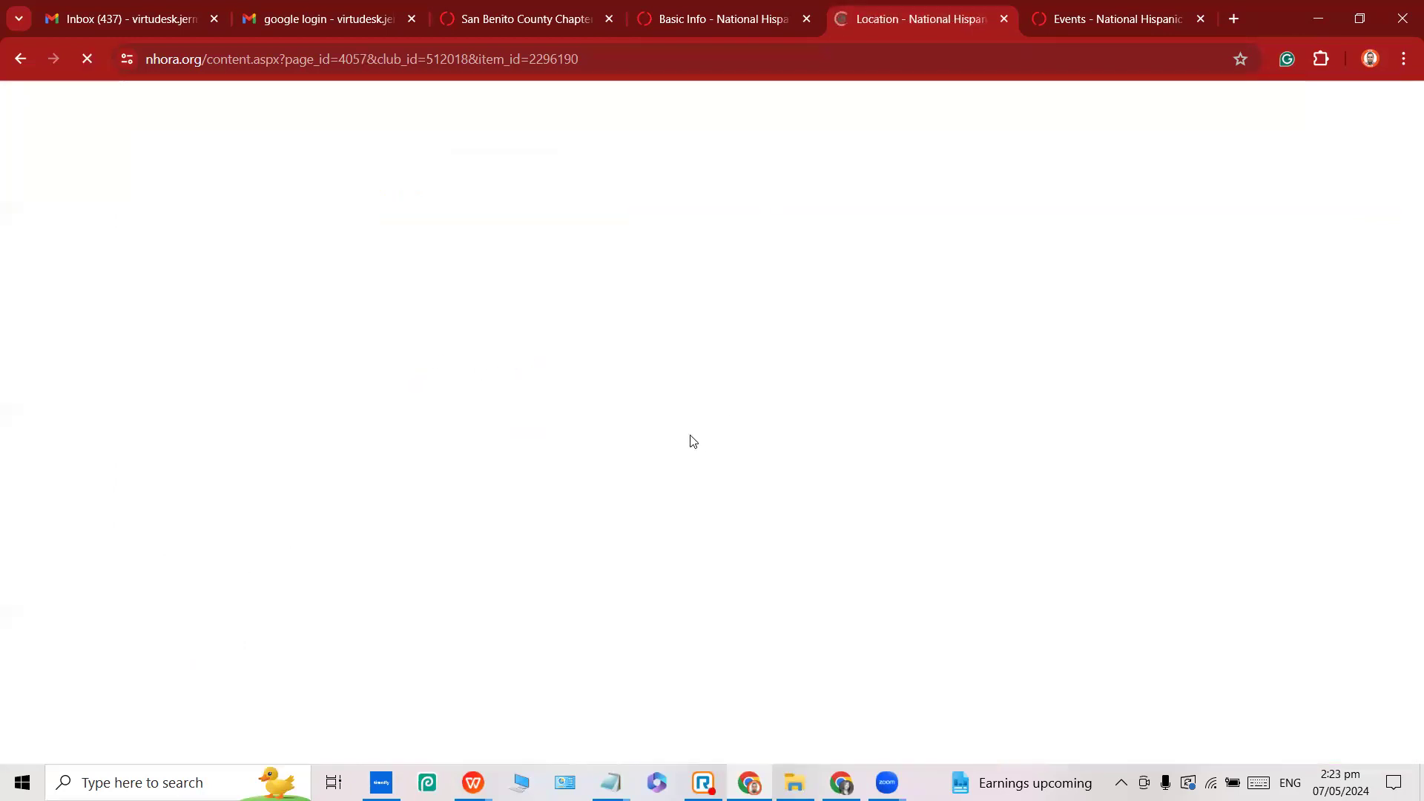
{"action": "scroll", "coordinate": [516, 423], "scroll_direction": "down", "scroll_amount": 2}
Copy The Ramp Restaurant and its street address from the notes into Location and Address.
{"action": "left_click", "coordinate": [507, 372]}
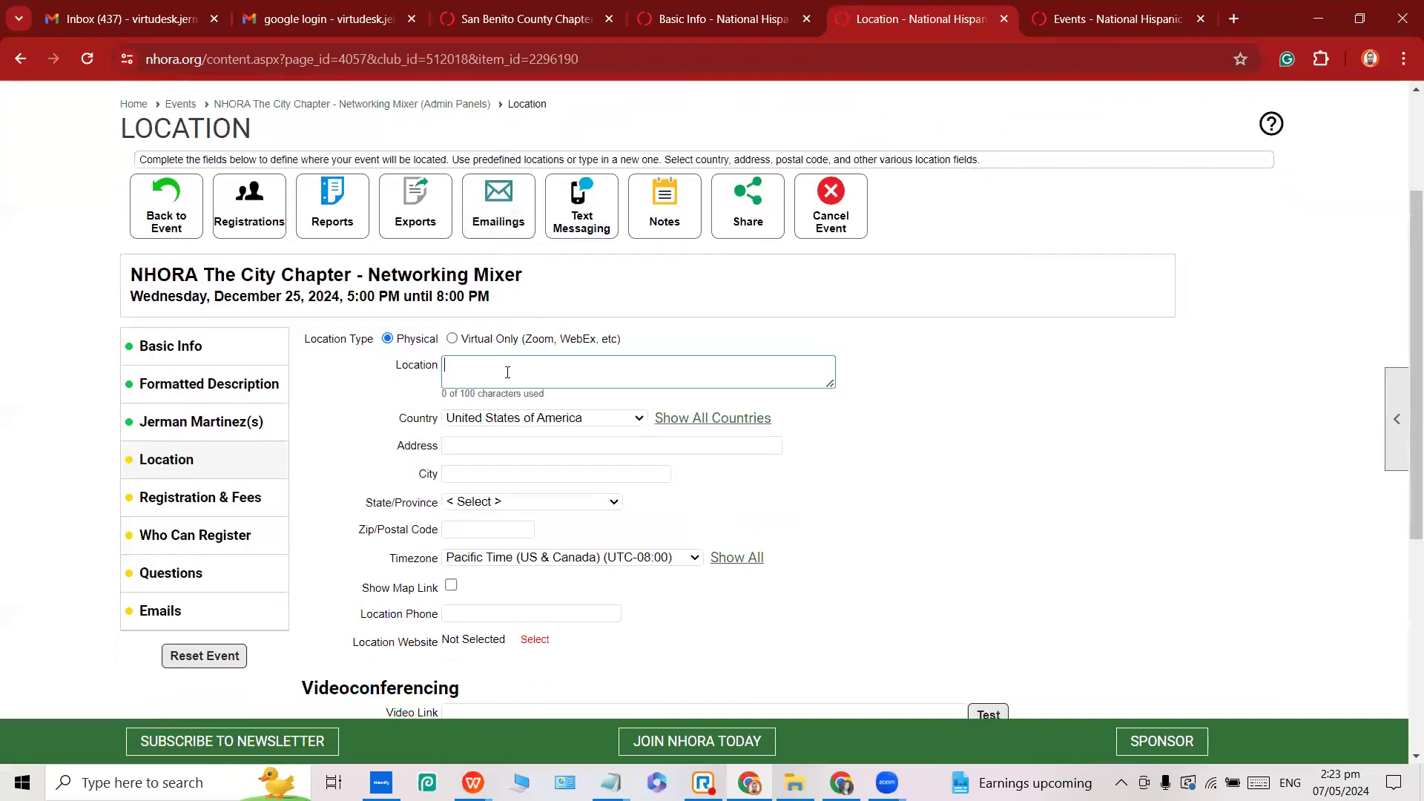
{"action": "left_click", "coordinate": [611, 782]}
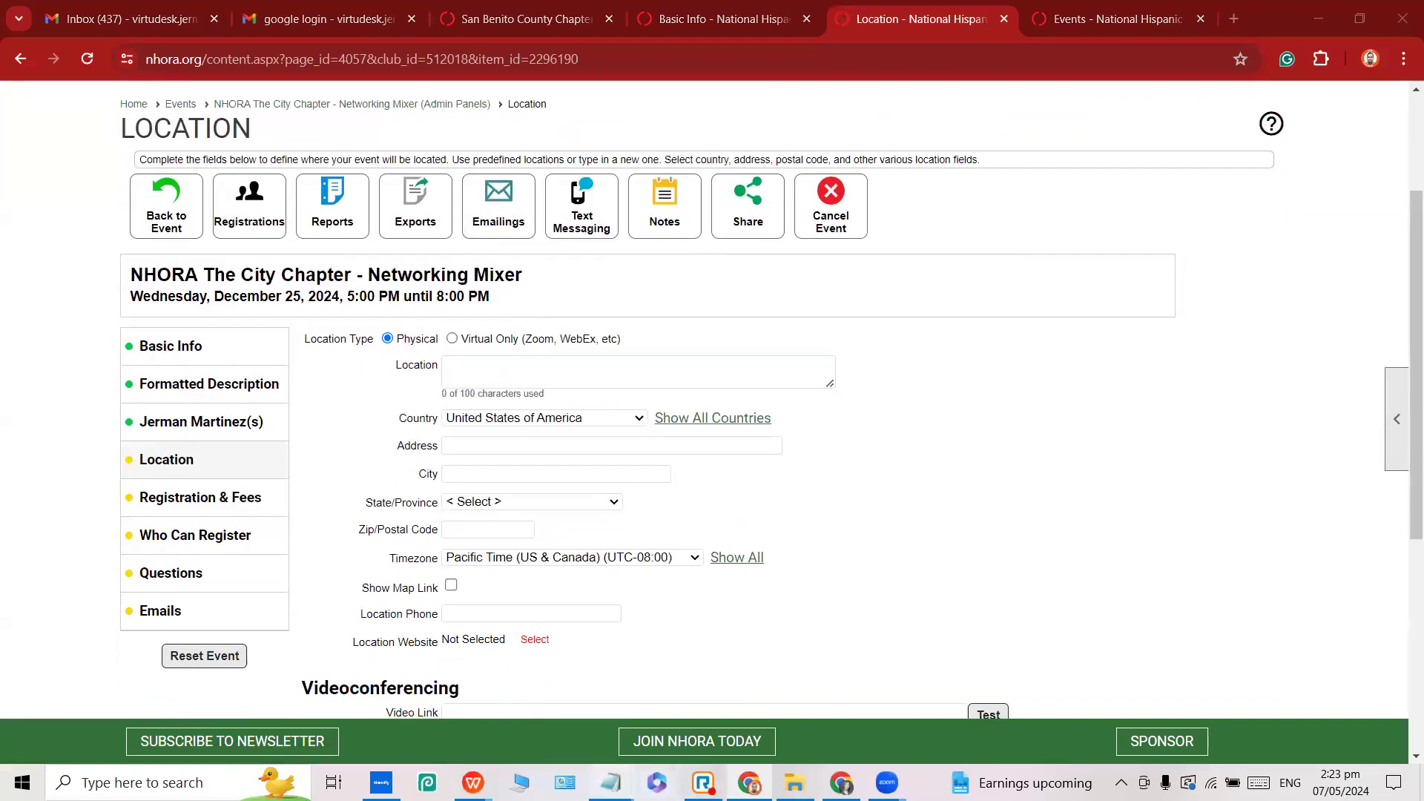
{"action": "left_click", "coordinate": [585, 709]}
{"action": "left_click", "coordinate": [1209, 135]}
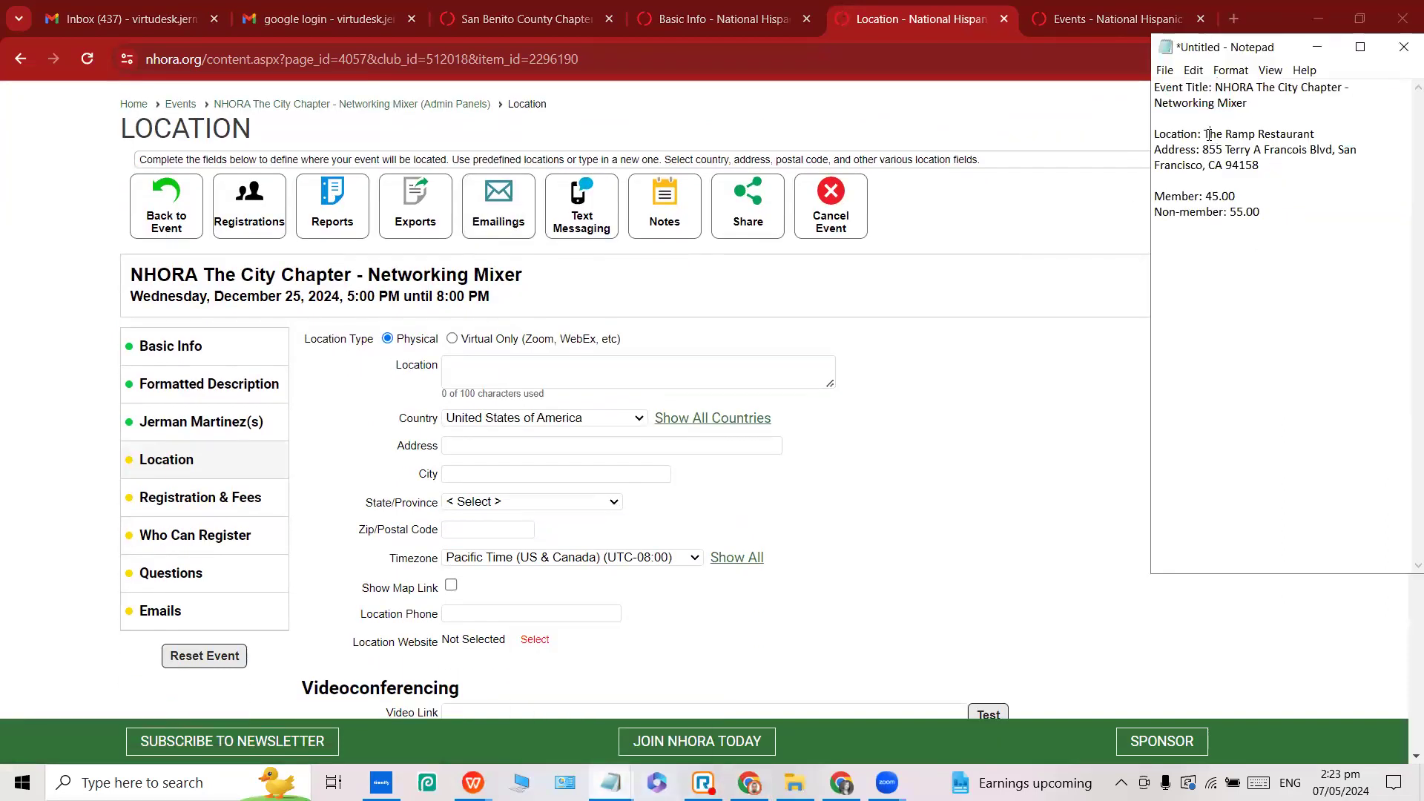
{"action": "left_click_drag", "start_coordinate": [1209, 135], "coordinate": [1315, 135]}
{"action": "key", "text": "ctrl+c"}
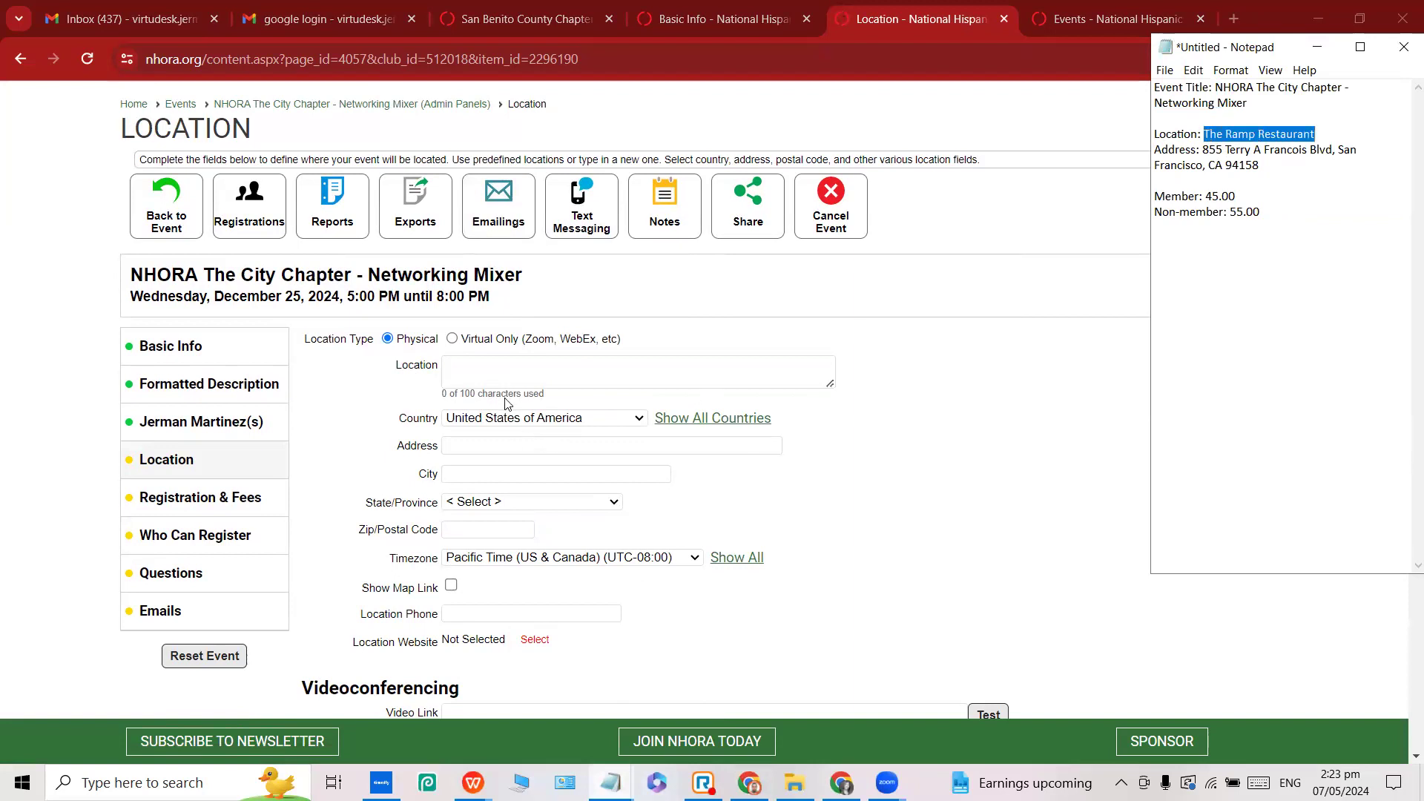
{"action": "left_click", "coordinate": [513, 368]}
{"action": "key", "text": "ctrl+v"}
{"action": "left_click", "coordinate": [509, 445]}
{"action": "key", "text": "alt+Tab"}
{"action": "left_click_drag", "start_coordinate": [1203, 150], "coordinate": [1333, 150]}
{"action": "key", "text": "ctrl+c"}
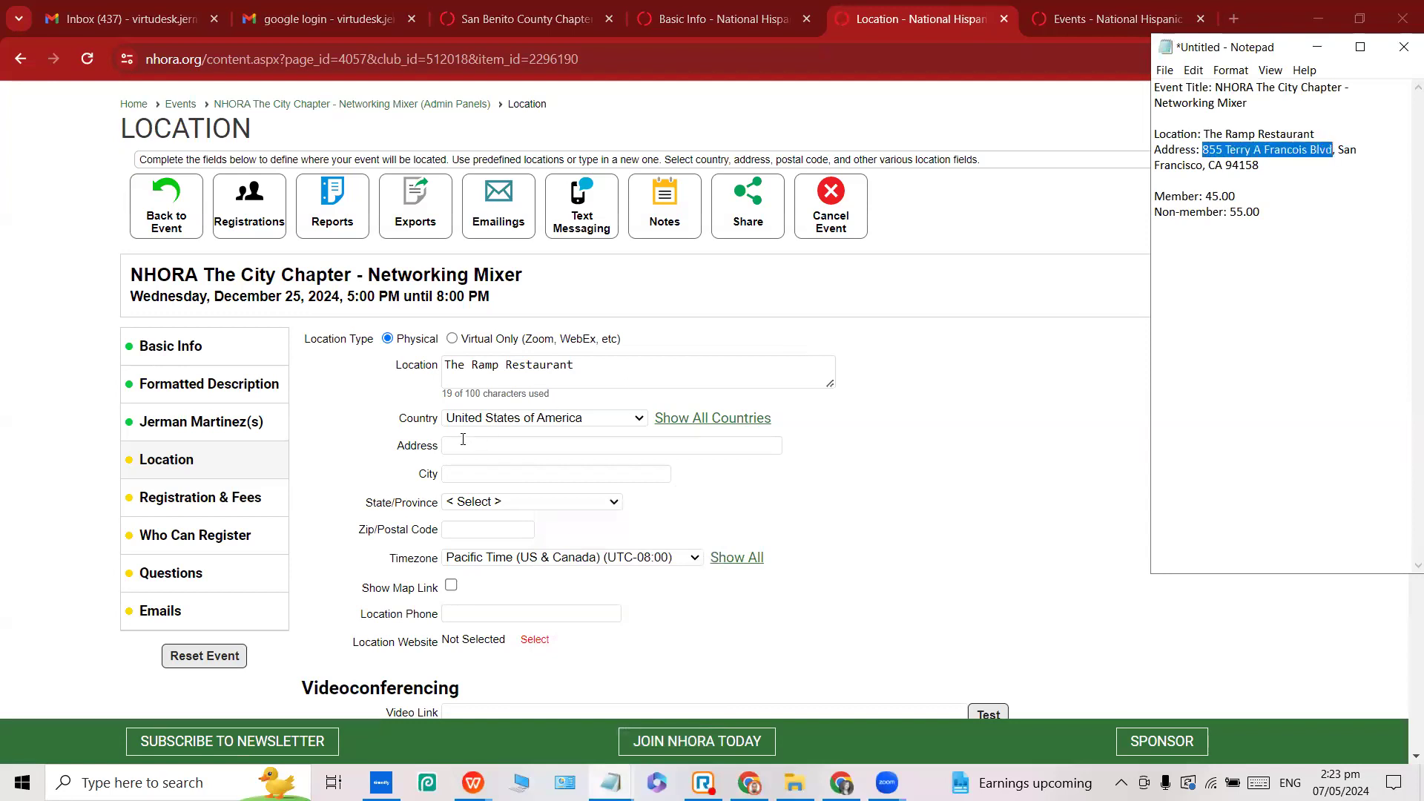
{"action": "left_click", "coordinate": [464, 442]}
{"action": "key", "text": "ctrl+v"}
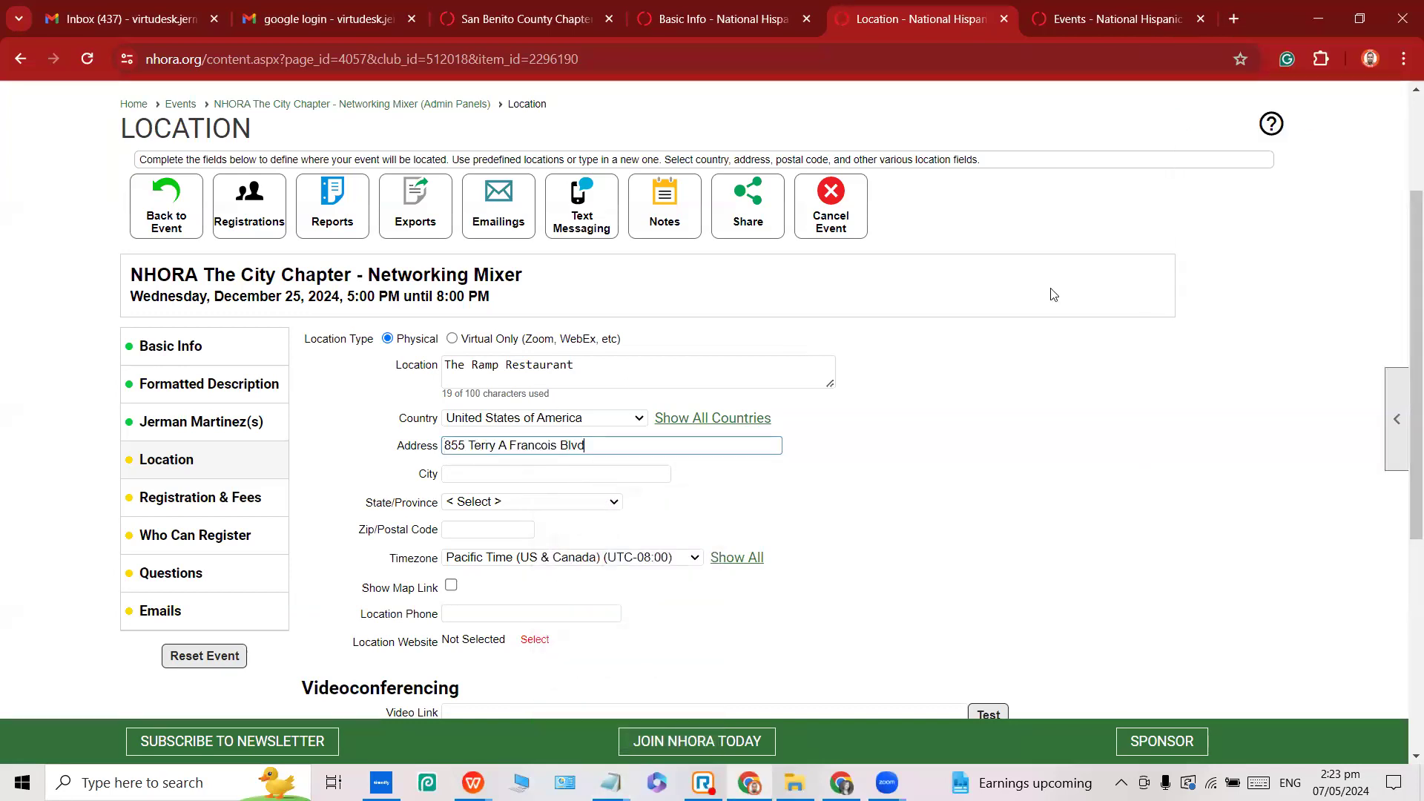
Fill City with San Francisco, State with California and Zip with 94158.
{"action": "key", "text": "alt+Tab"}
{"action": "left_click", "coordinate": [1361, 160]}
{"action": "double_click", "coordinate": [1347, 151]}
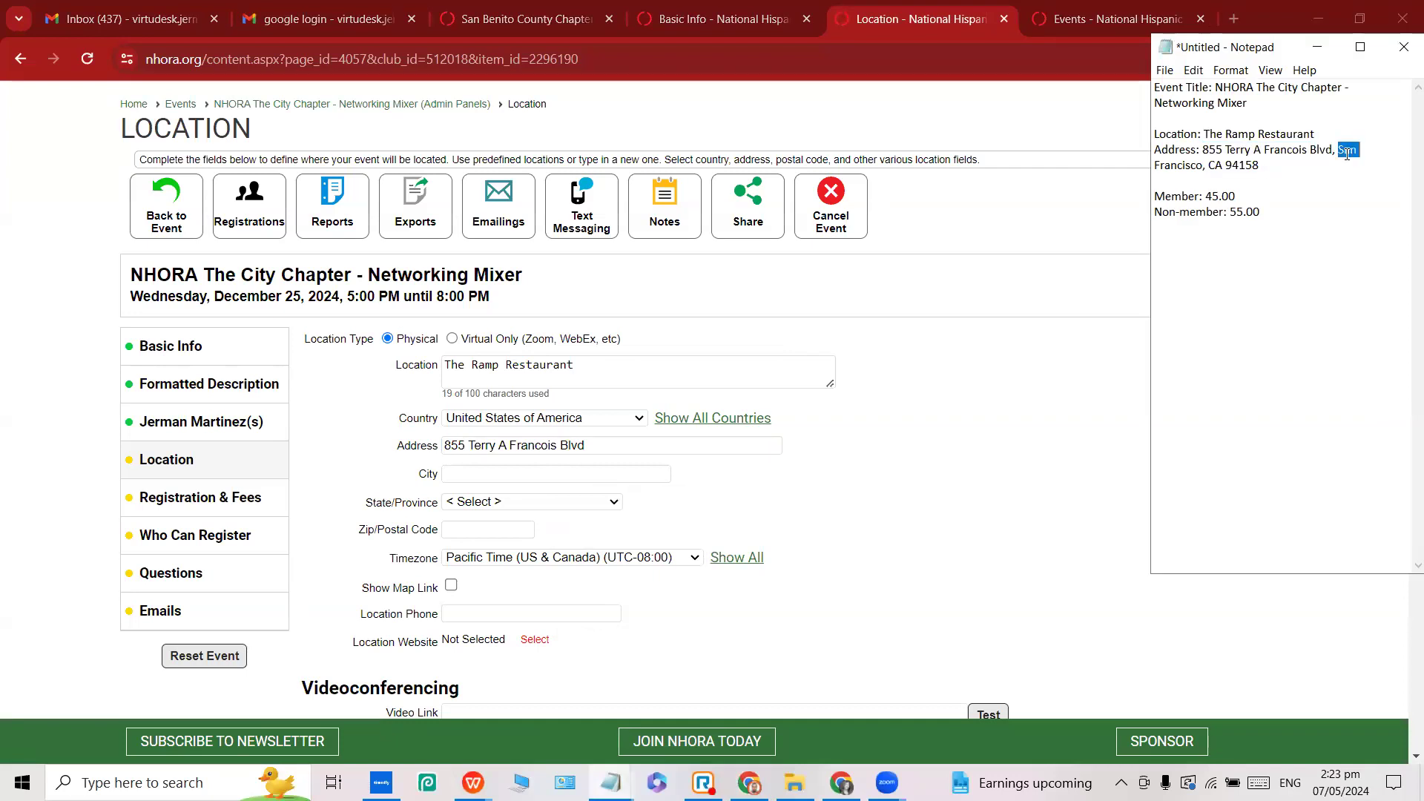
{"action": "left_click", "coordinate": [1203, 169], "text": "shift"}
{"action": "key", "text": "ctrl+c"}
{"action": "left_click", "coordinate": [481, 477]}
{"action": "key", "text": "ctrl+v"}
{"action": "left_click", "coordinate": [483, 505]}
{"action": "key", "text": "c"}
{"action": "key", "text": "alt+Tab"}
{"action": "double_click", "coordinate": [1235, 168]}
{"action": "key", "text": "ctrl+c"}
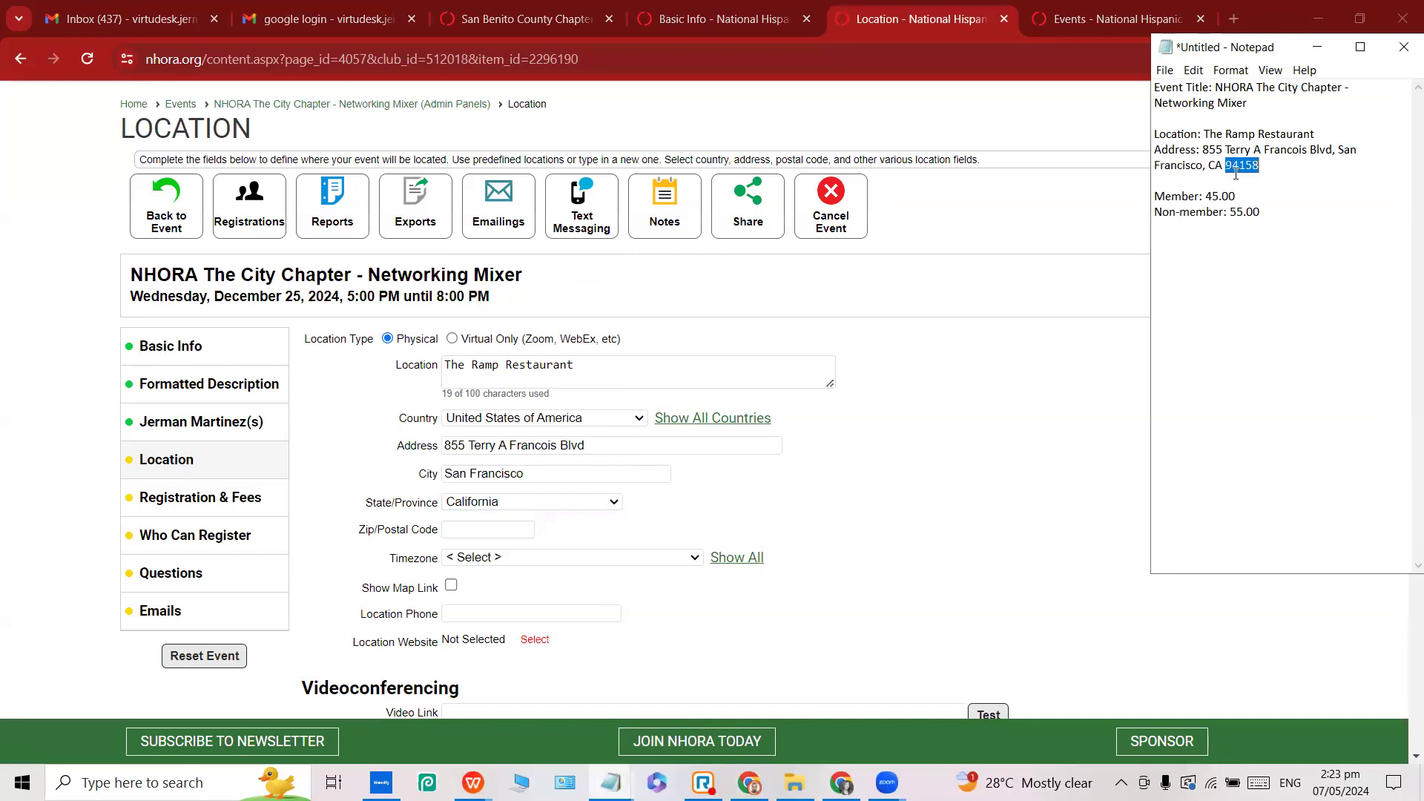
{"action": "left_click", "coordinate": [491, 532]}
{"action": "key", "text": "ctrl+v"}
{"action": "scroll", "coordinate": [815, 512], "scroll_direction": "down", "scroll_amount": 3}
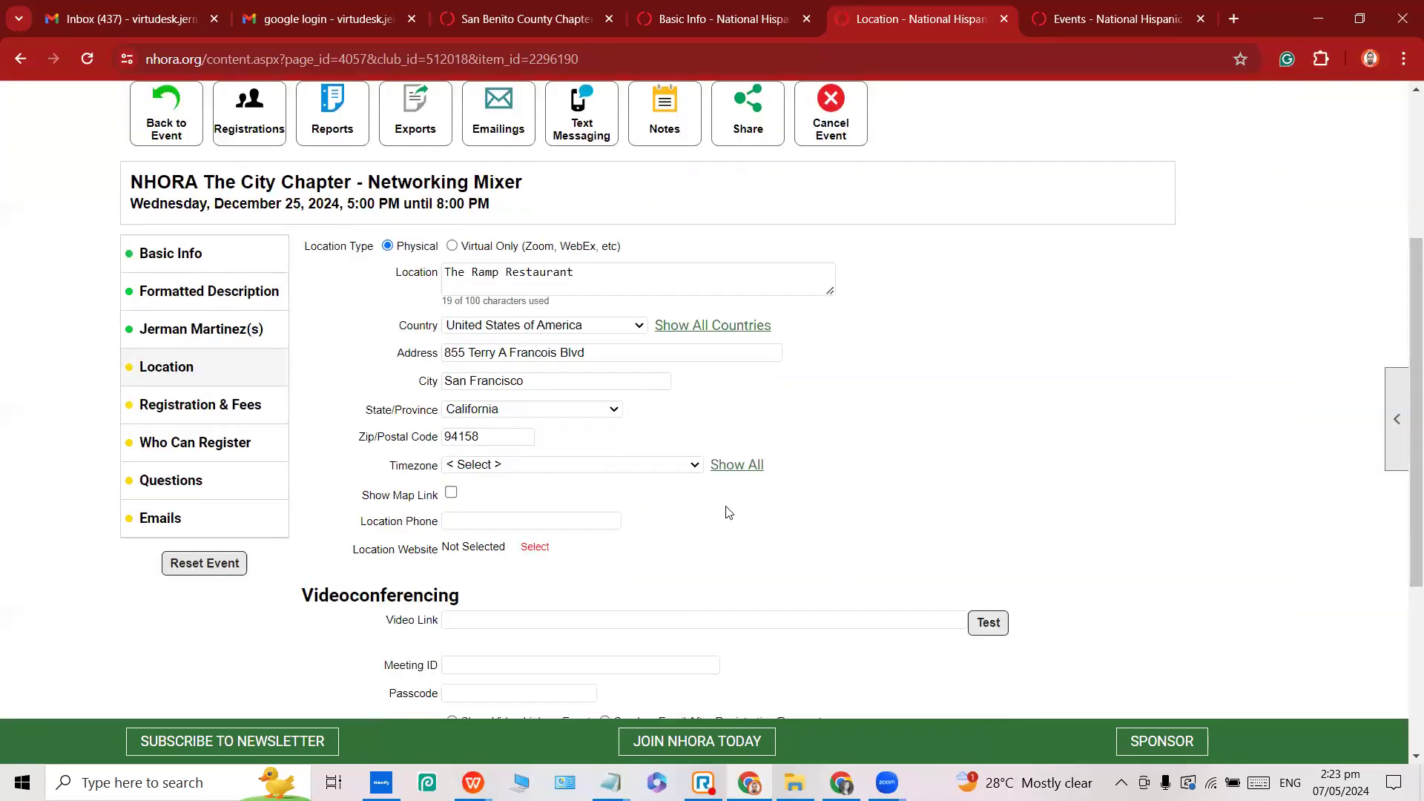
{"action": "scroll", "coordinate": [610, 514], "scroll_direction": "down", "scroll_amount": 3}
{"action": "scroll", "coordinate": [509, 492], "scroll_direction": "up", "scroll_amount": 4}
{"action": "scroll", "coordinate": [369, 308], "scroll_direction": "down", "scroll_amount": 3}
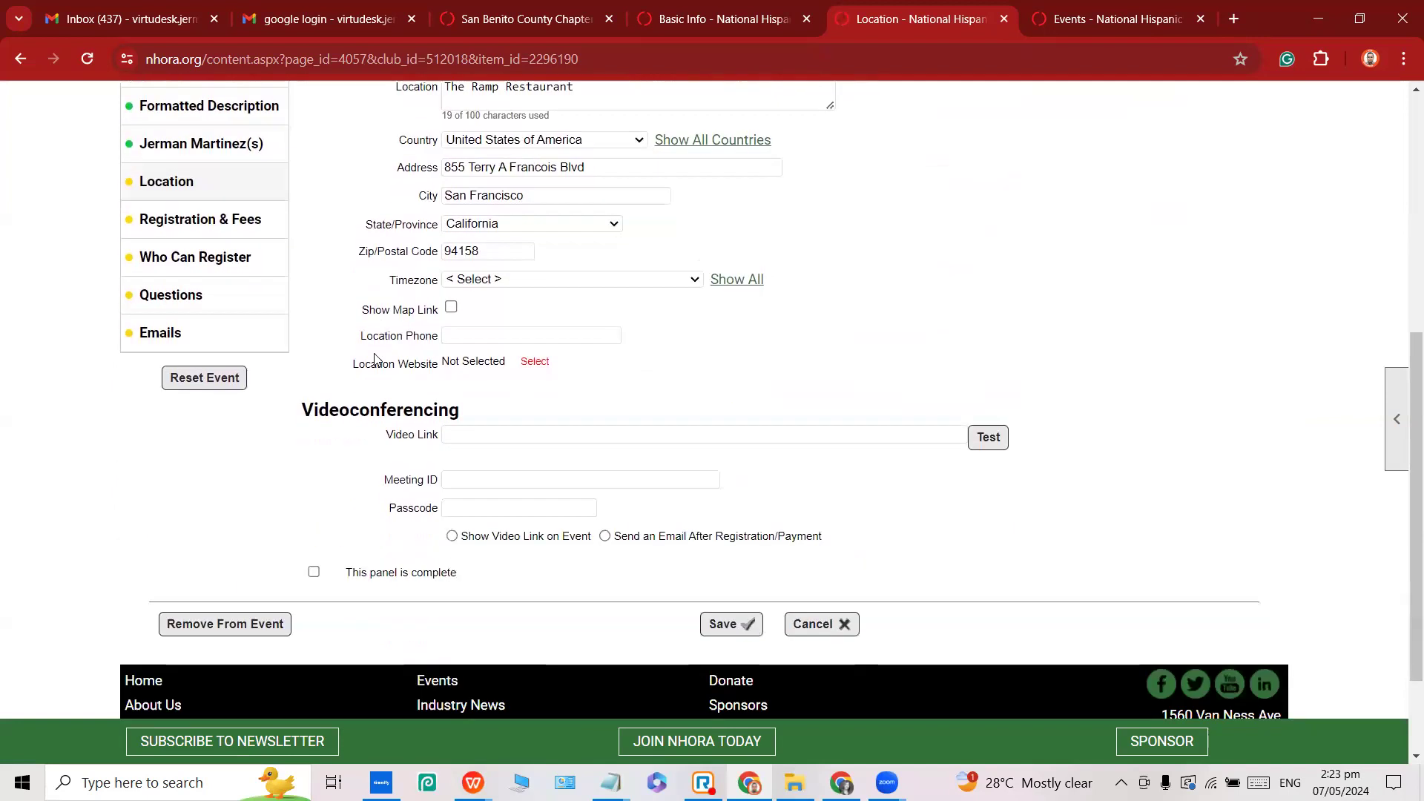
Tick 'This panel is complete', save the Location, and dismiss Chrome's 'Save address?' popup.
{"action": "left_click", "coordinate": [313, 574]}
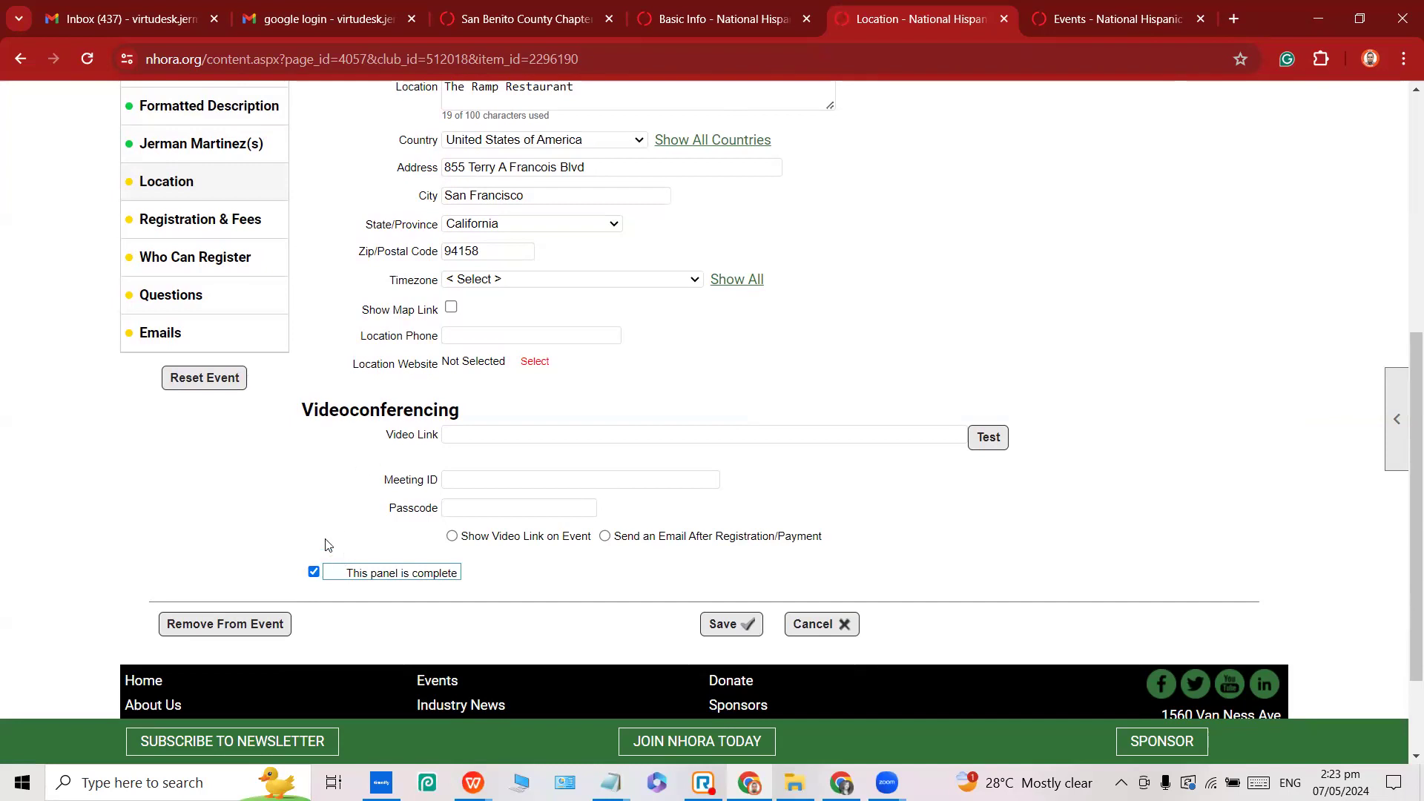
{"action": "left_click", "coordinate": [731, 625]}
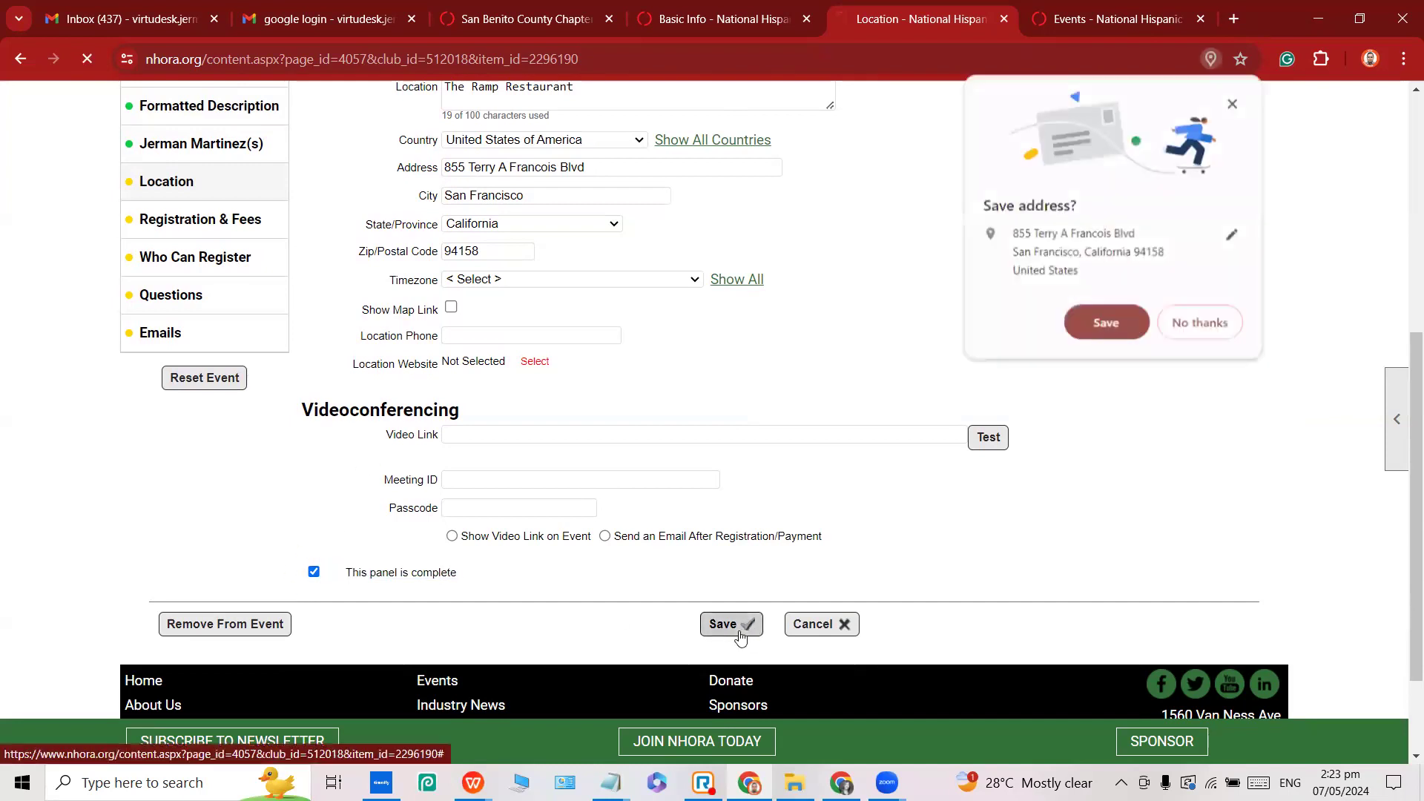
{"action": "left_click", "coordinate": [1242, 109]}
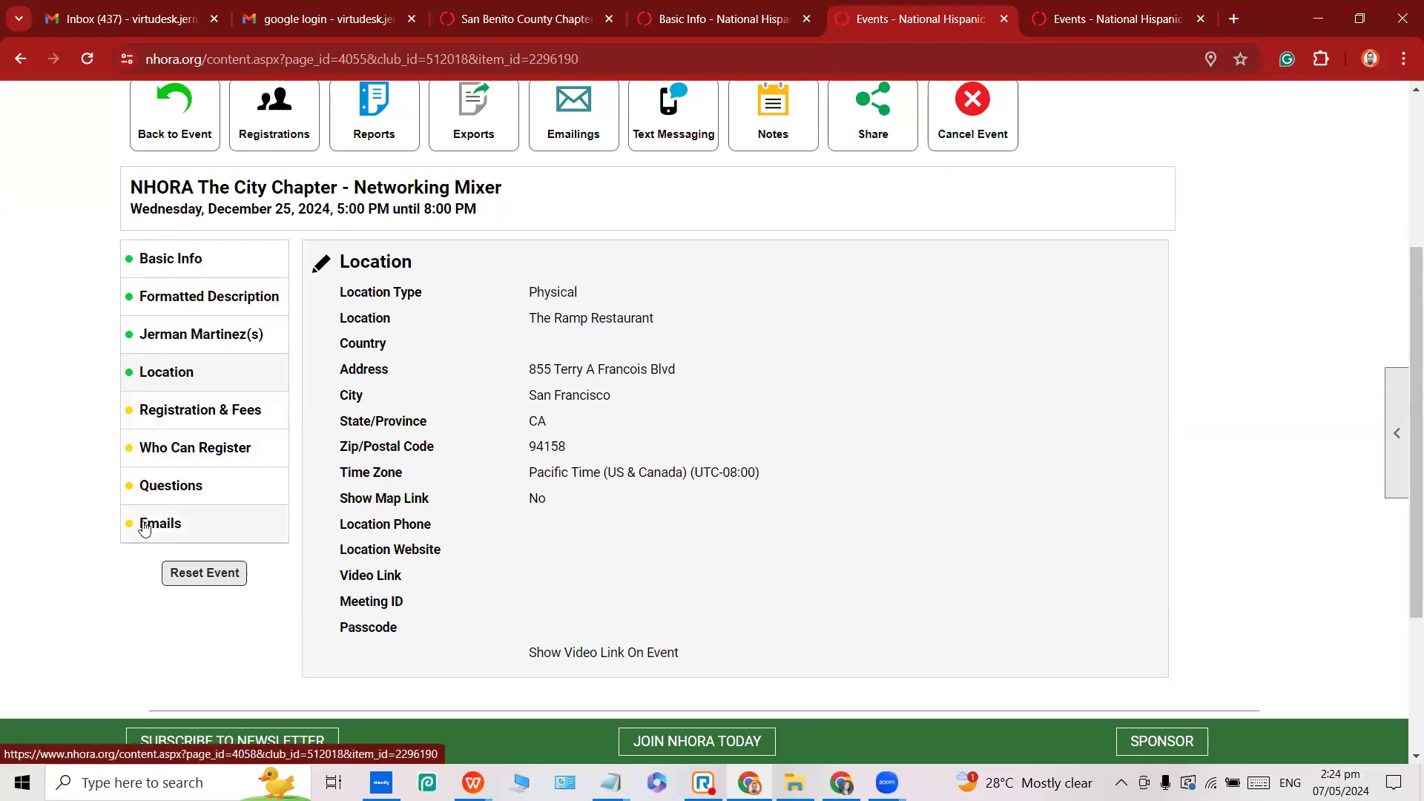
Open the mixer's Registration & Fees settings for editing and make registration Required.
{"action": "left_click", "coordinate": [169, 417]}
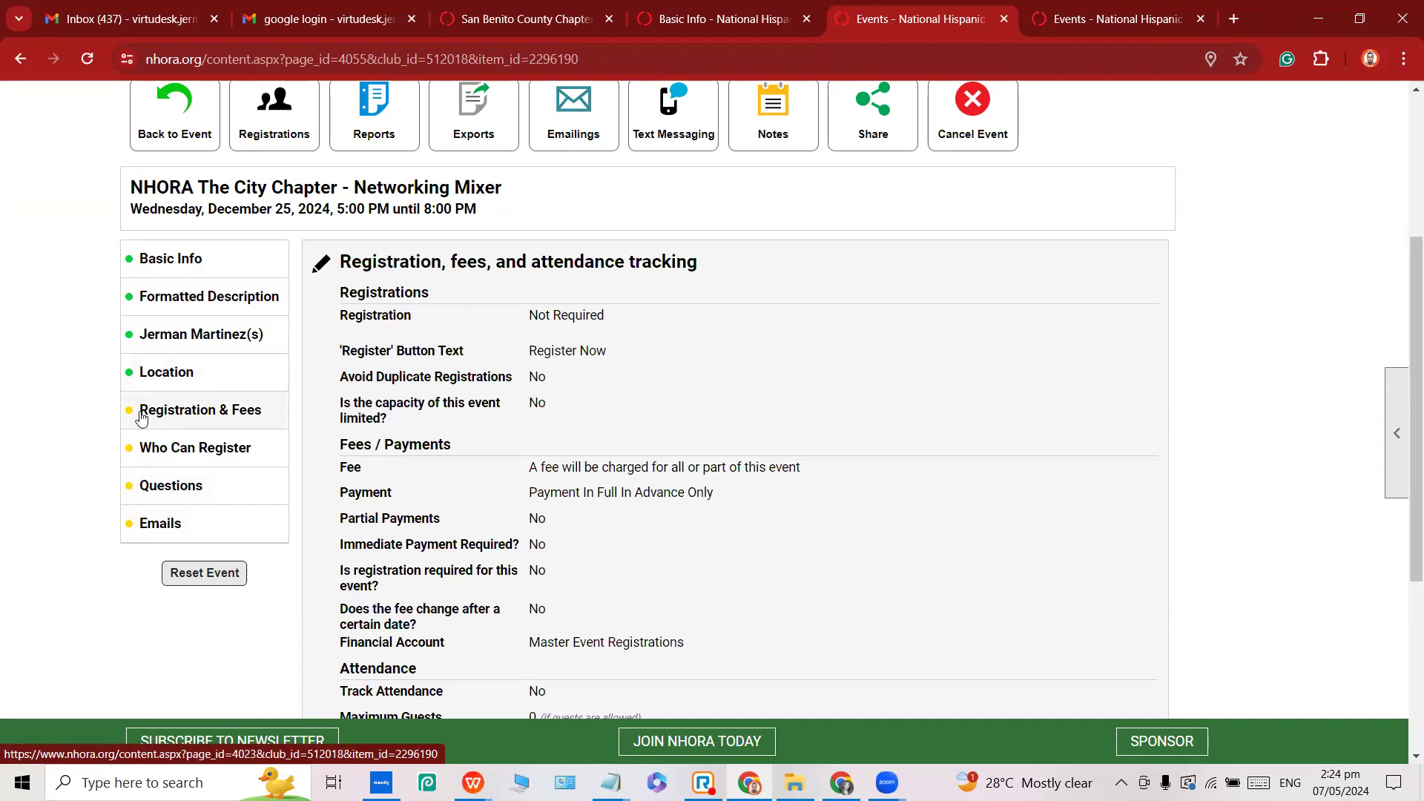
{"action": "left_click", "coordinate": [317, 271]}
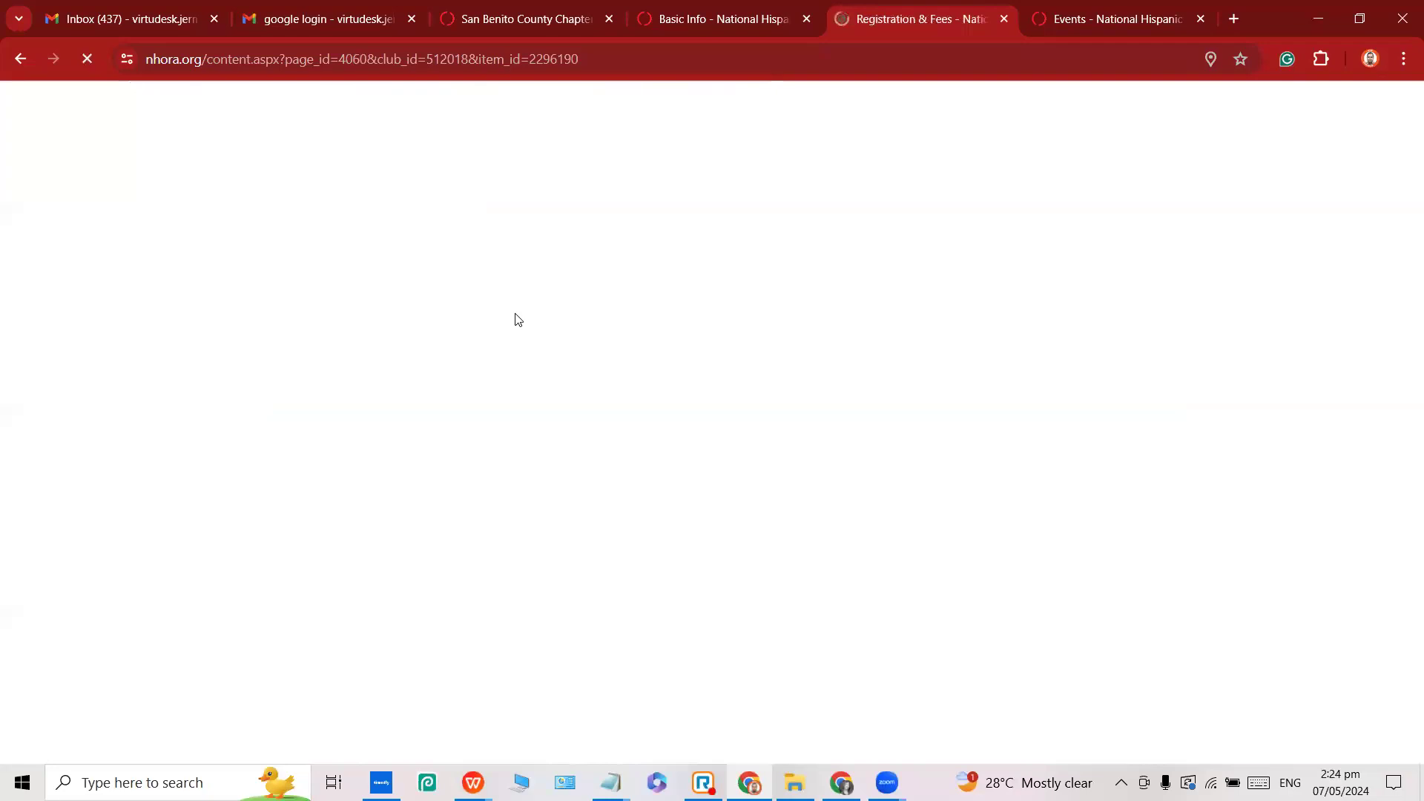
{"action": "scroll", "coordinate": [369, 370], "scroll_direction": "down", "scroll_amount": 3}
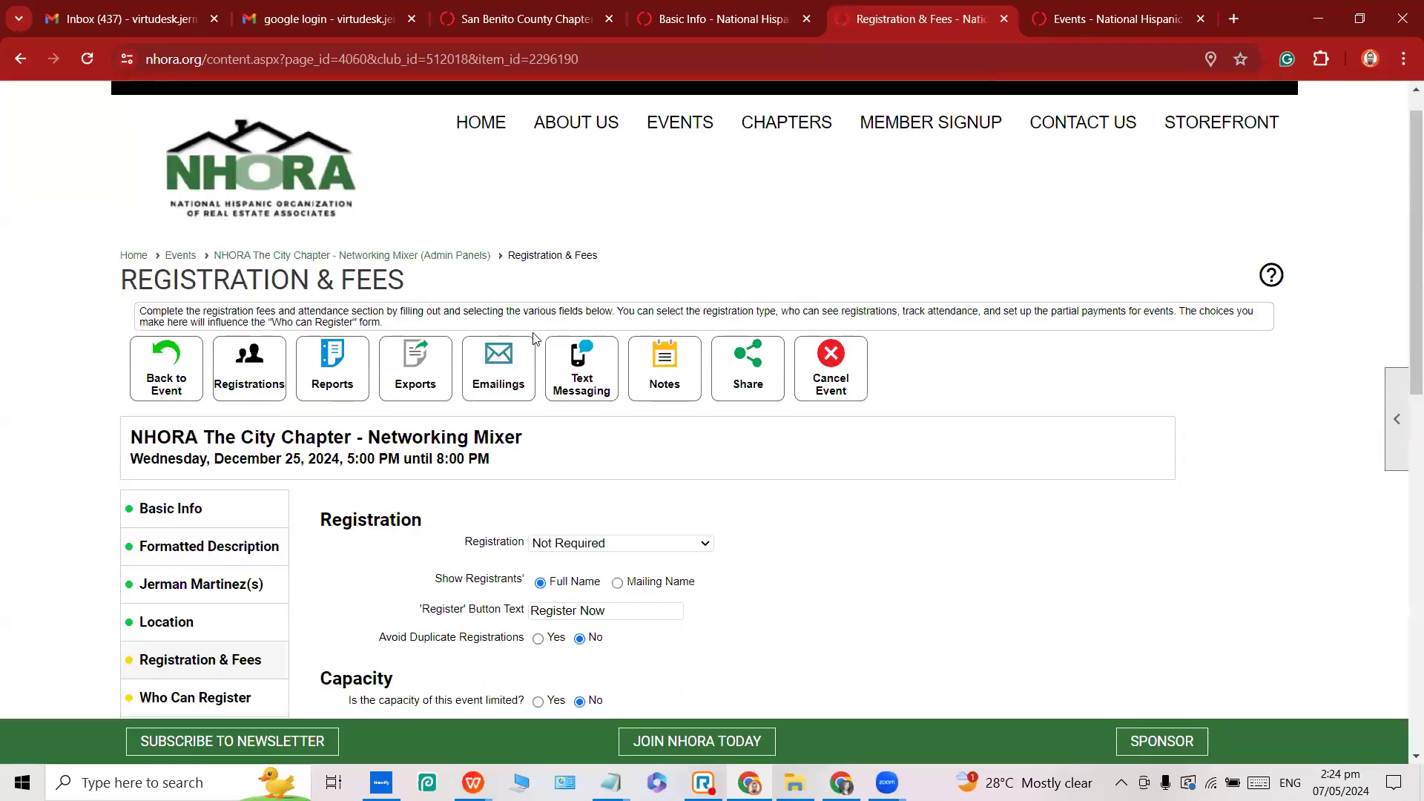
{"action": "double_click", "coordinate": [368, 370]}
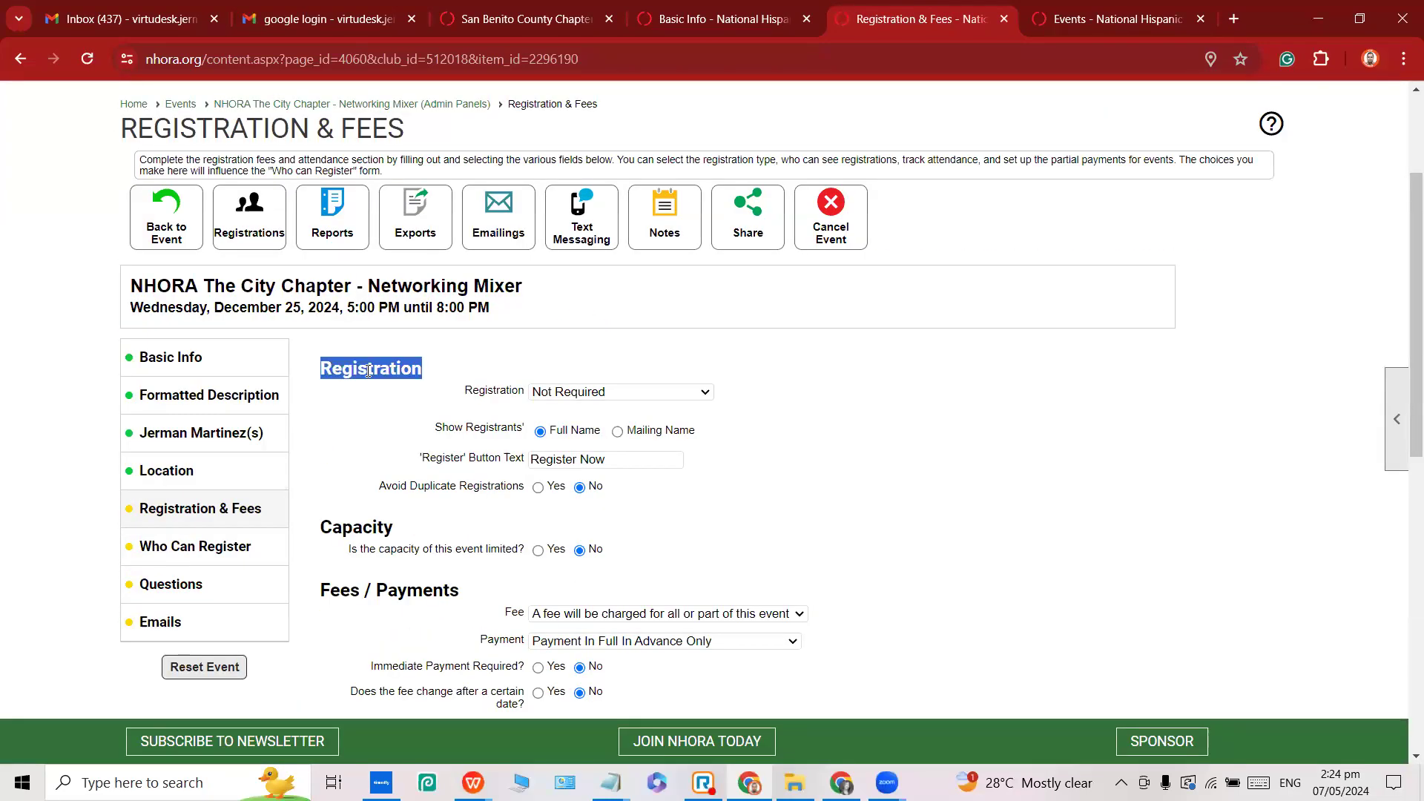
{"action": "left_click", "coordinate": [566, 393]}
{"action": "left_click", "coordinate": [567, 439]}
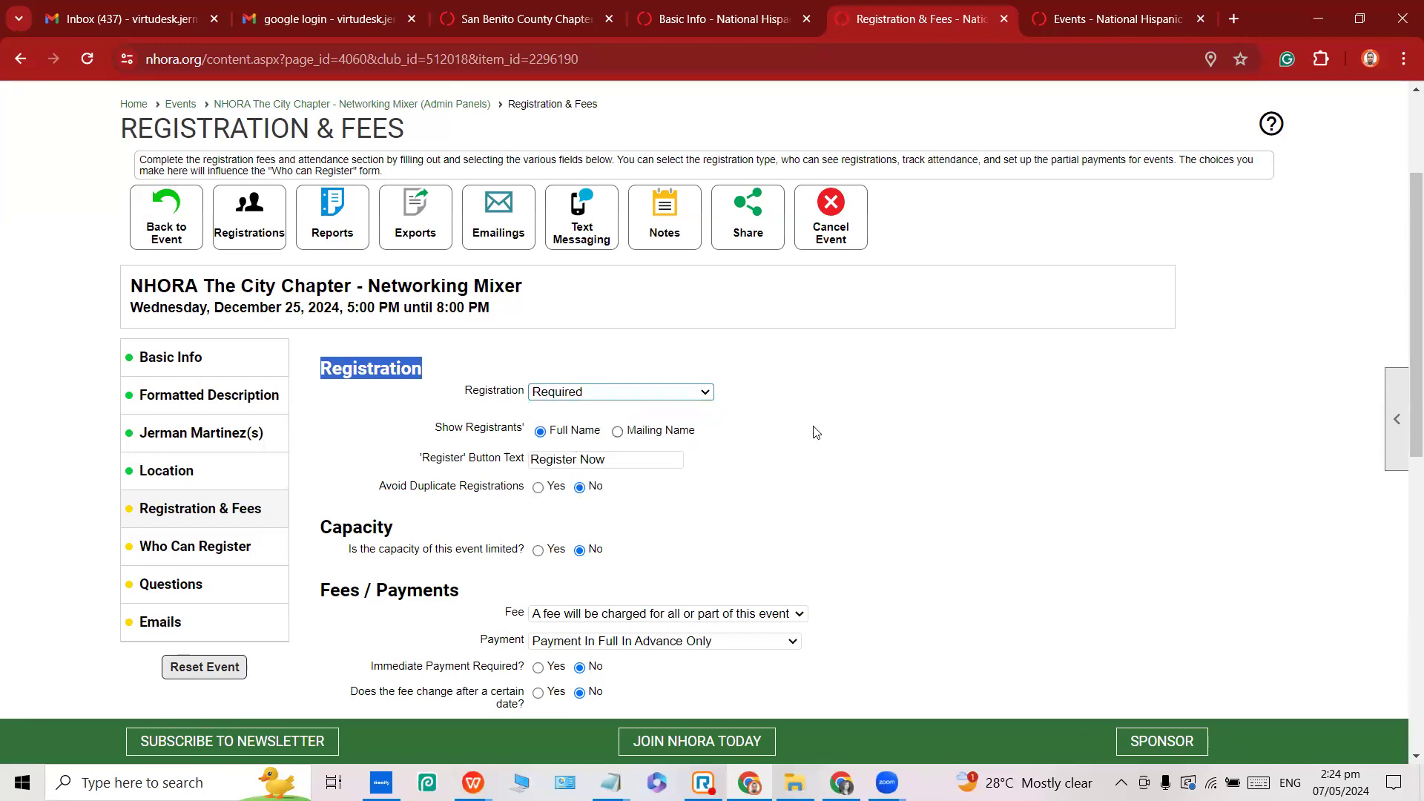
{"action": "left_click", "coordinate": [815, 432]}
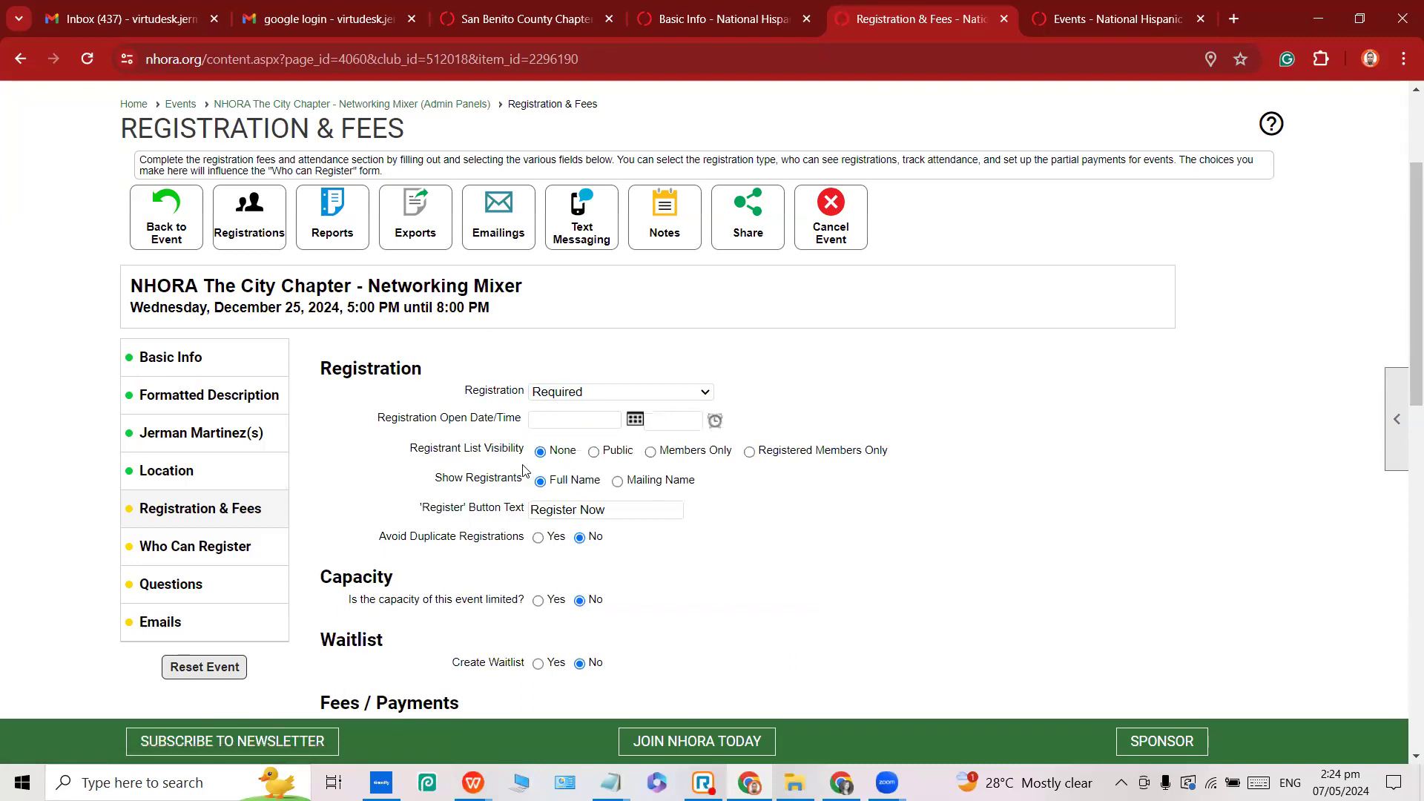
Set the Registration Open date to 05/07/2024 with a 2:00 PM opening time.
{"action": "triple_click", "coordinate": [453, 422]}
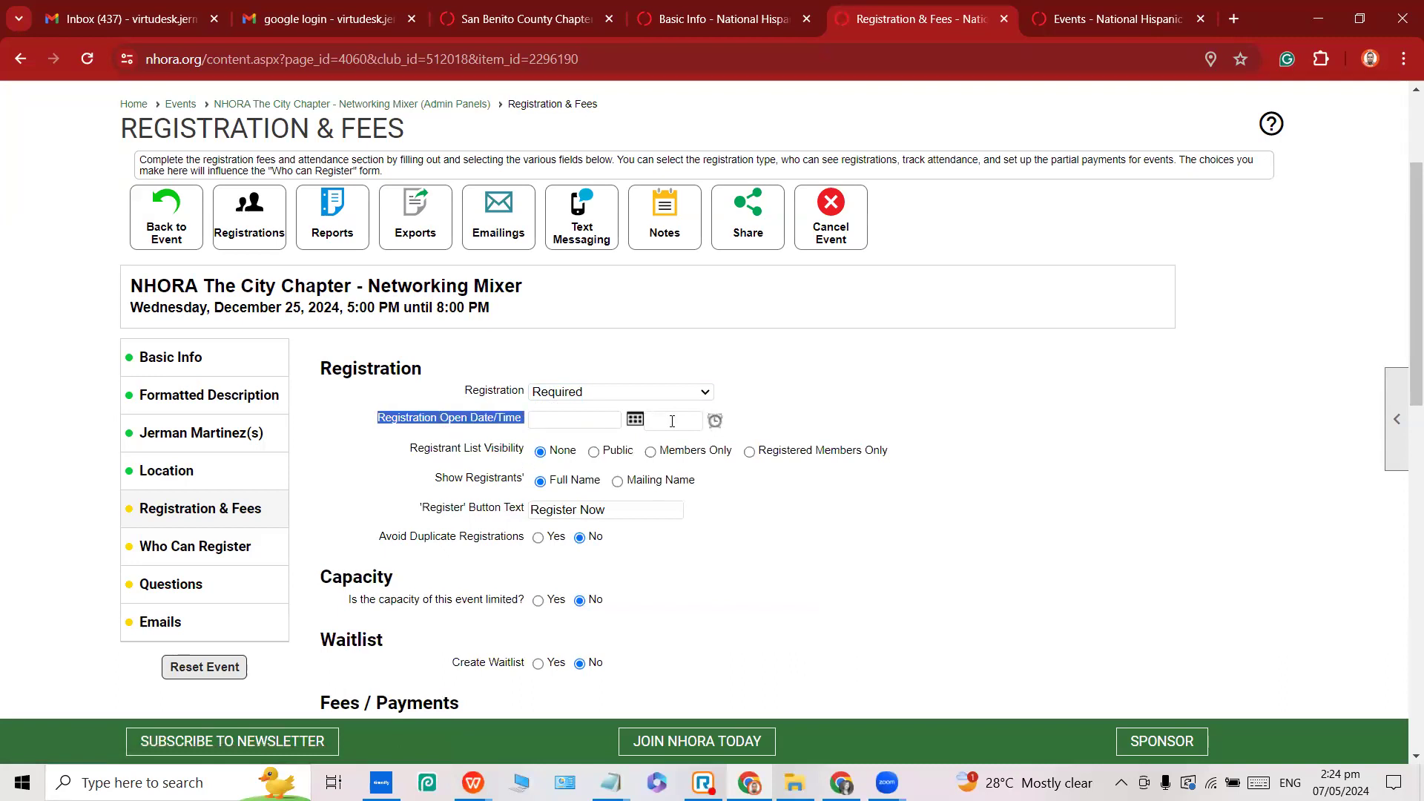
{"action": "left_click", "coordinate": [617, 406]}
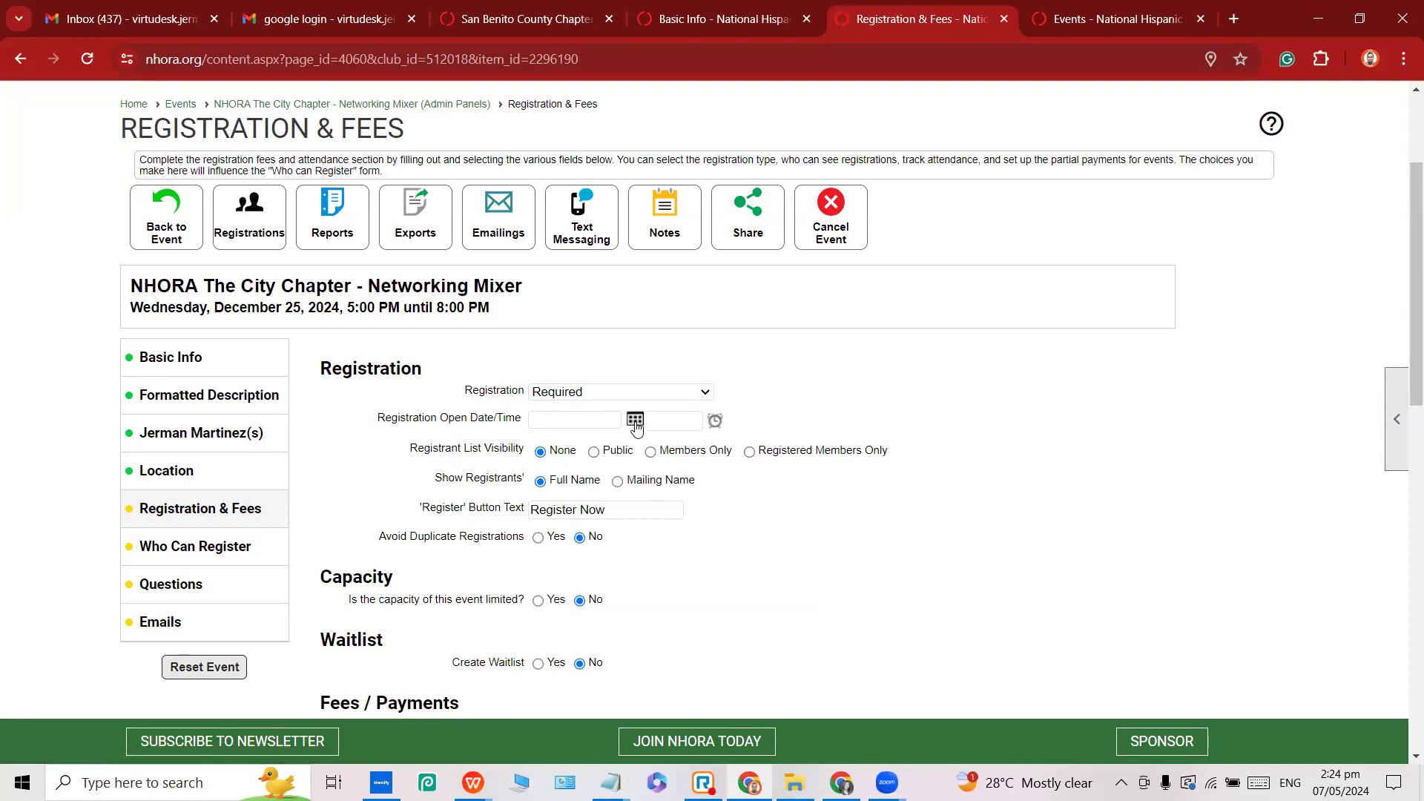
{"action": "left_click", "coordinate": [617, 422]}
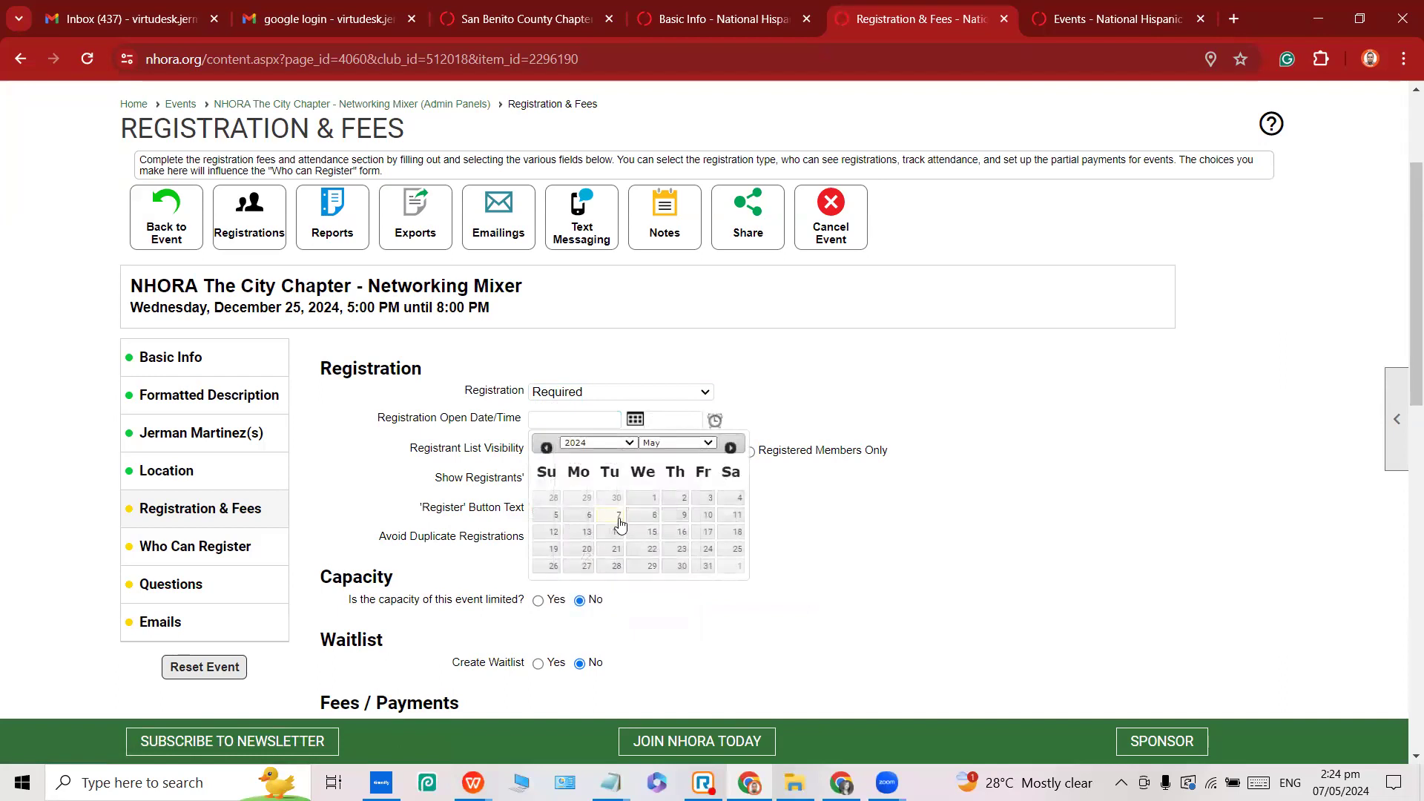
{"action": "left_click", "coordinate": [613, 517]}
{"action": "double_click", "coordinate": [575, 422]}
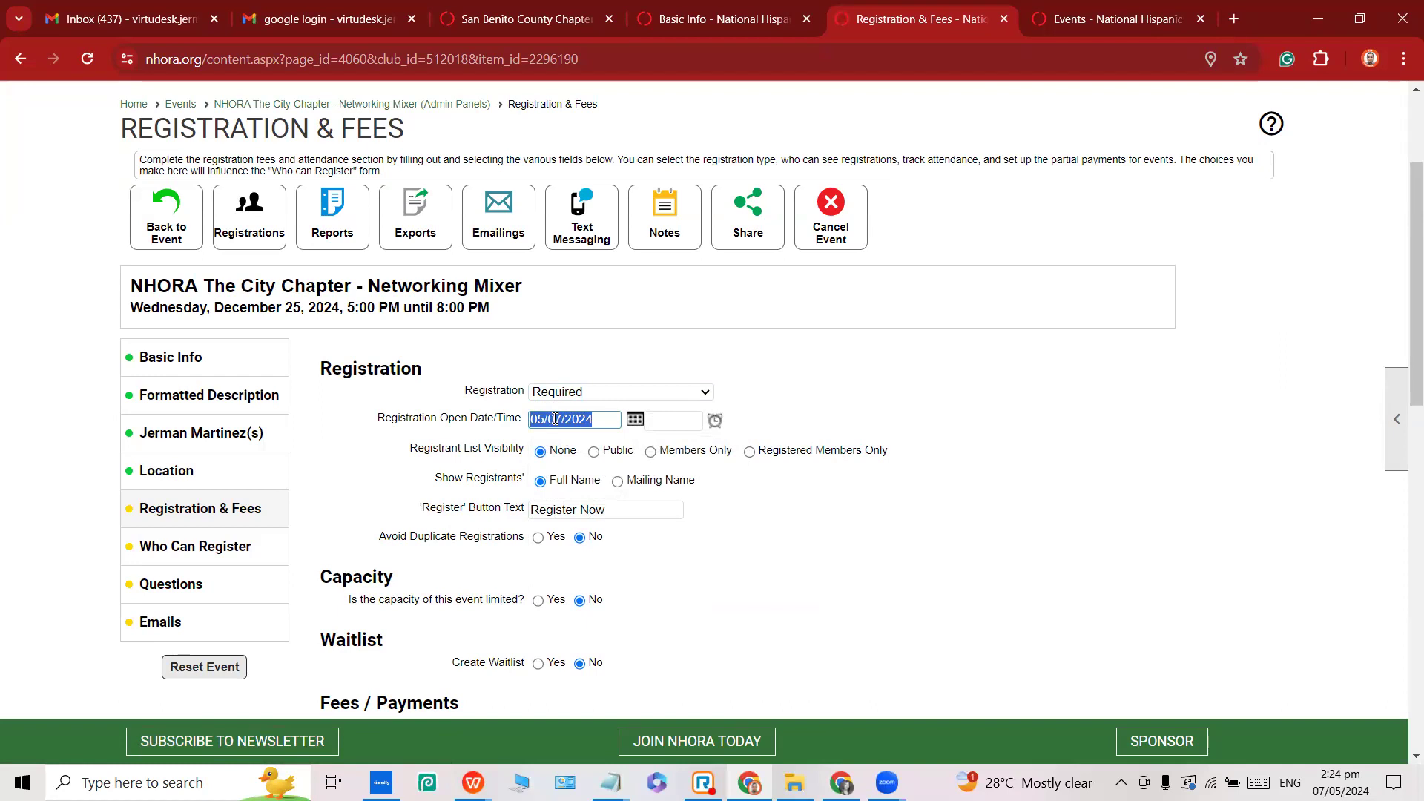
{"action": "left_click", "coordinate": [671, 420]}
{"action": "left_click", "coordinate": [715, 420]}
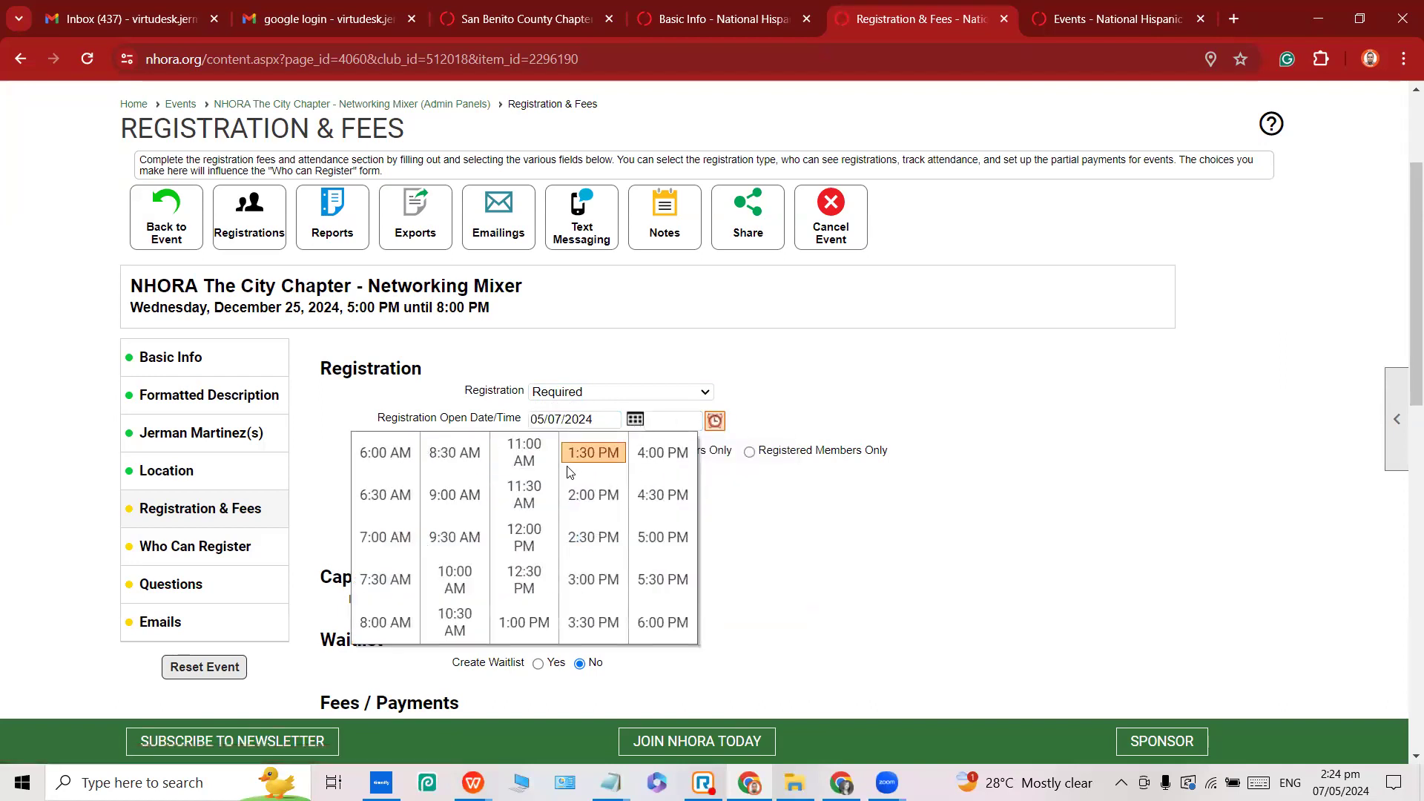
{"action": "left_click", "coordinate": [591, 496]}
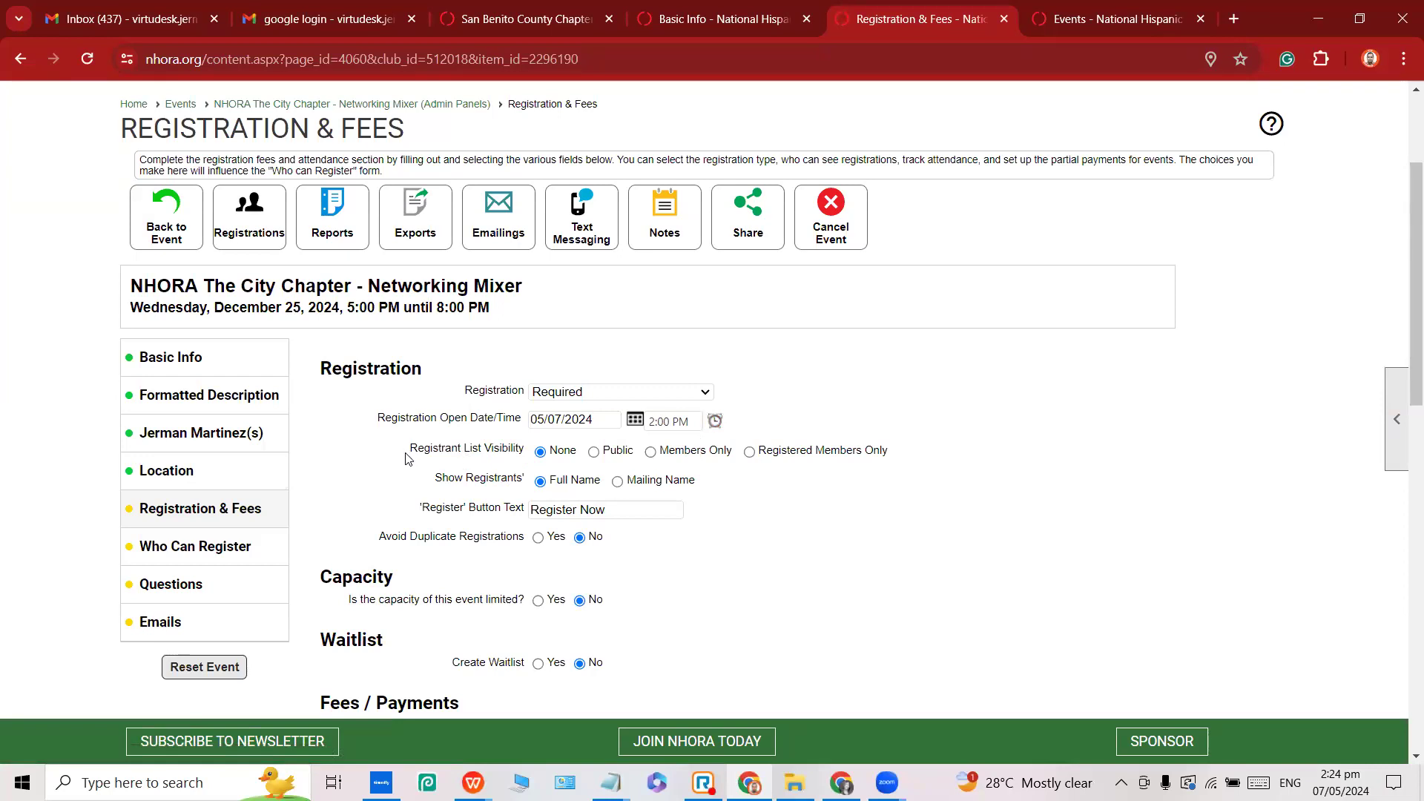
{"action": "left_click_drag", "start_coordinate": [407, 452], "coordinate": [525, 455]}
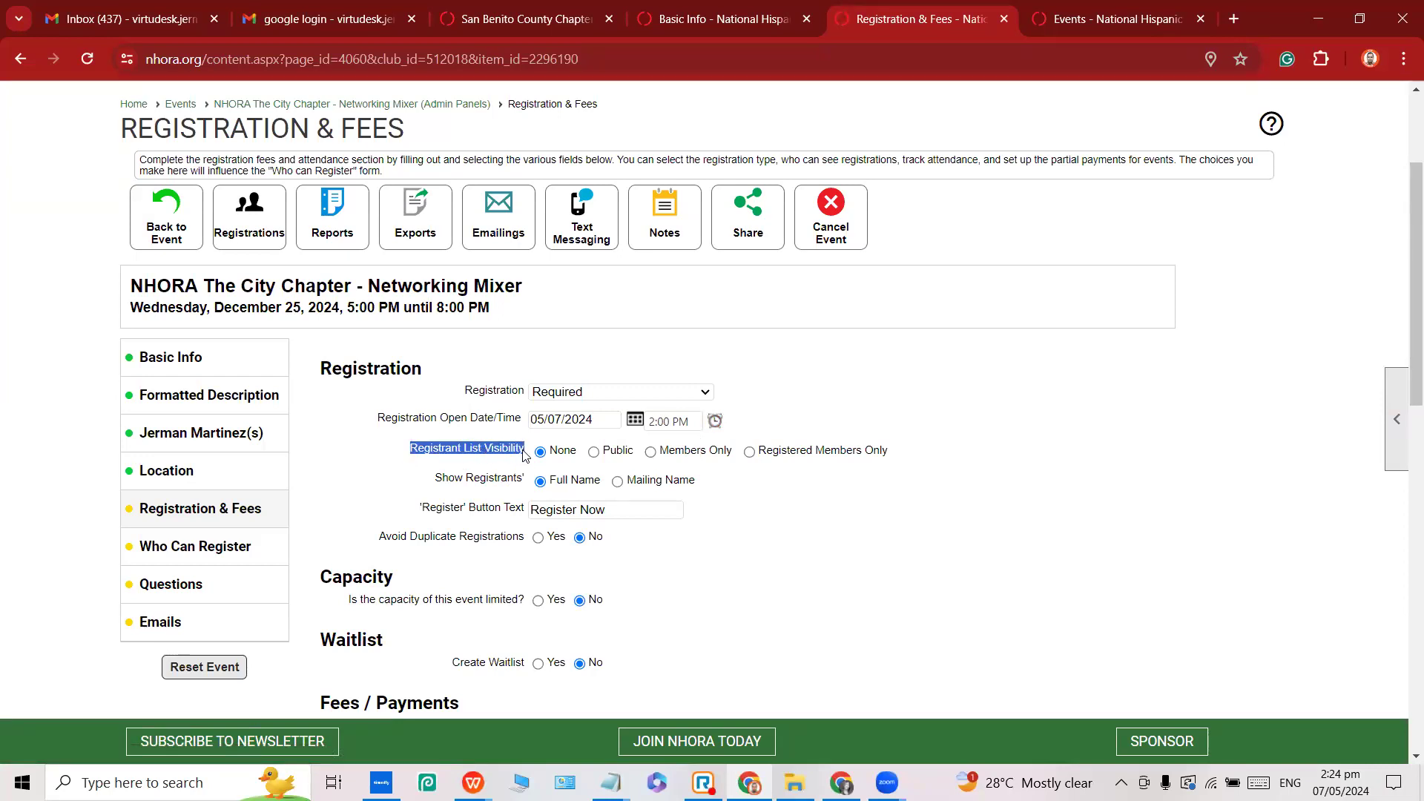
Leave the registrant list hidden and set Avoid Duplicate Registrations to Yes.
{"action": "double_click", "coordinate": [556, 454]}
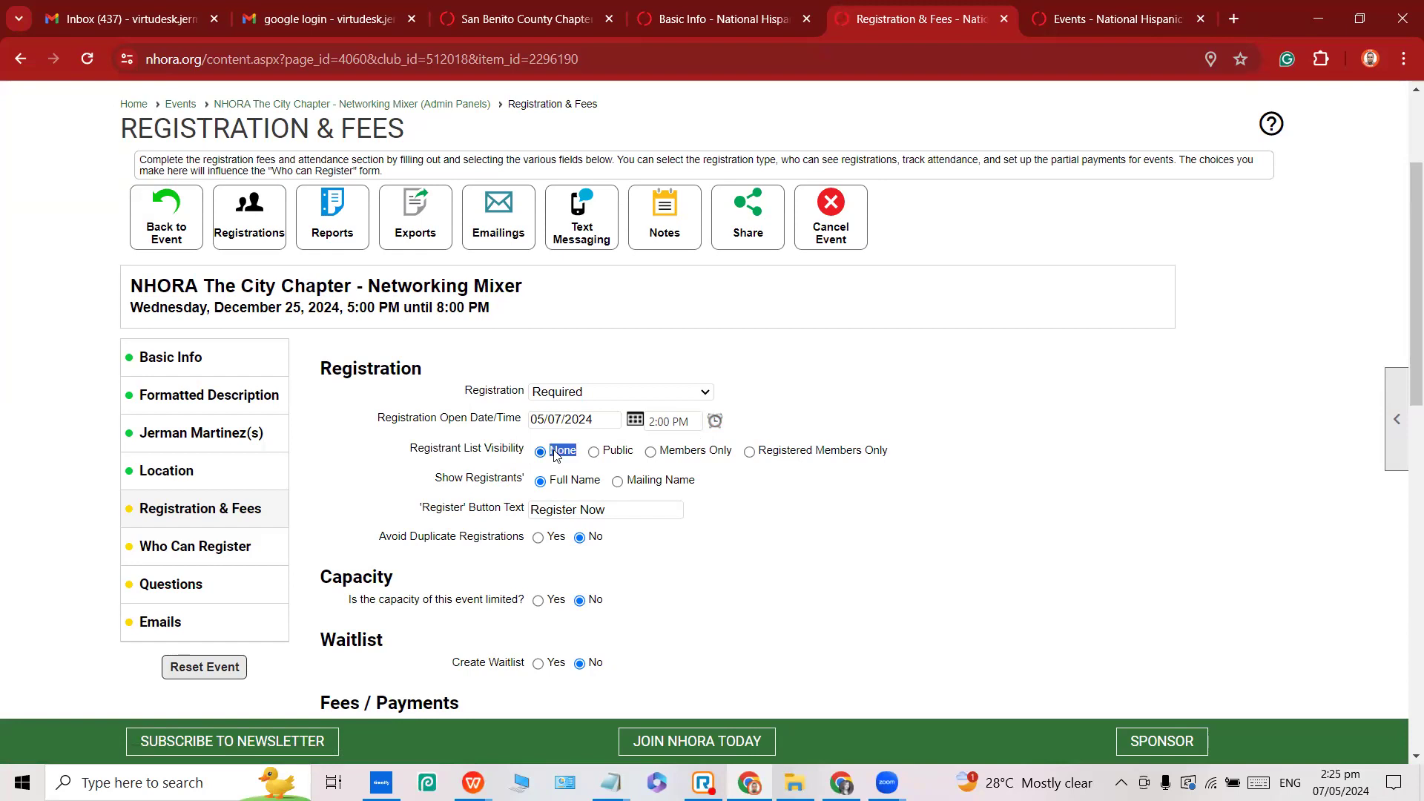
{"action": "scroll", "coordinate": [567, 464], "scroll_direction": "down", "scroll_amount": 1}
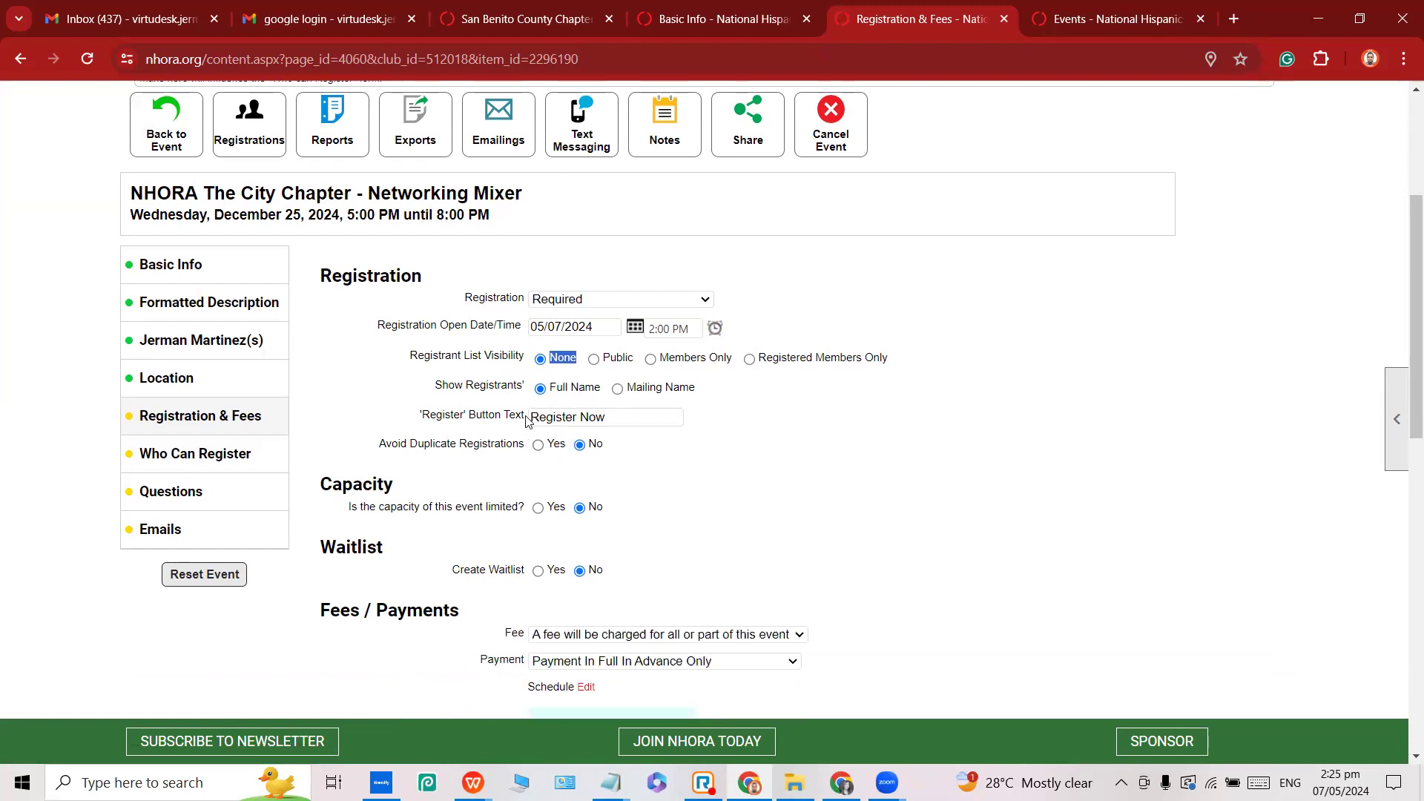
{"action": "left_click_drag", "start_coordinate": [436, 387], "coordinate": [522, 395]}
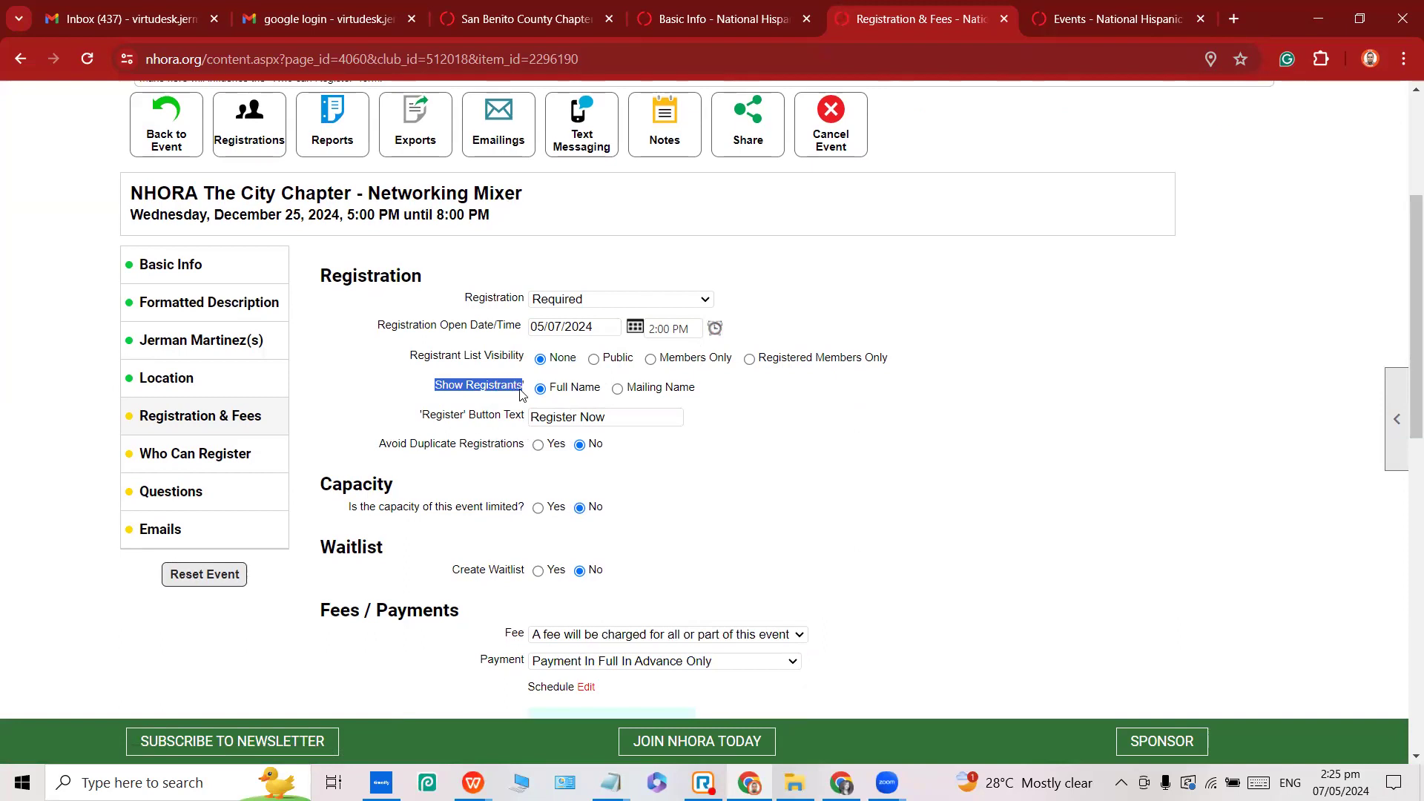
{"action": "left_click", "coordinate": [545, 420]}
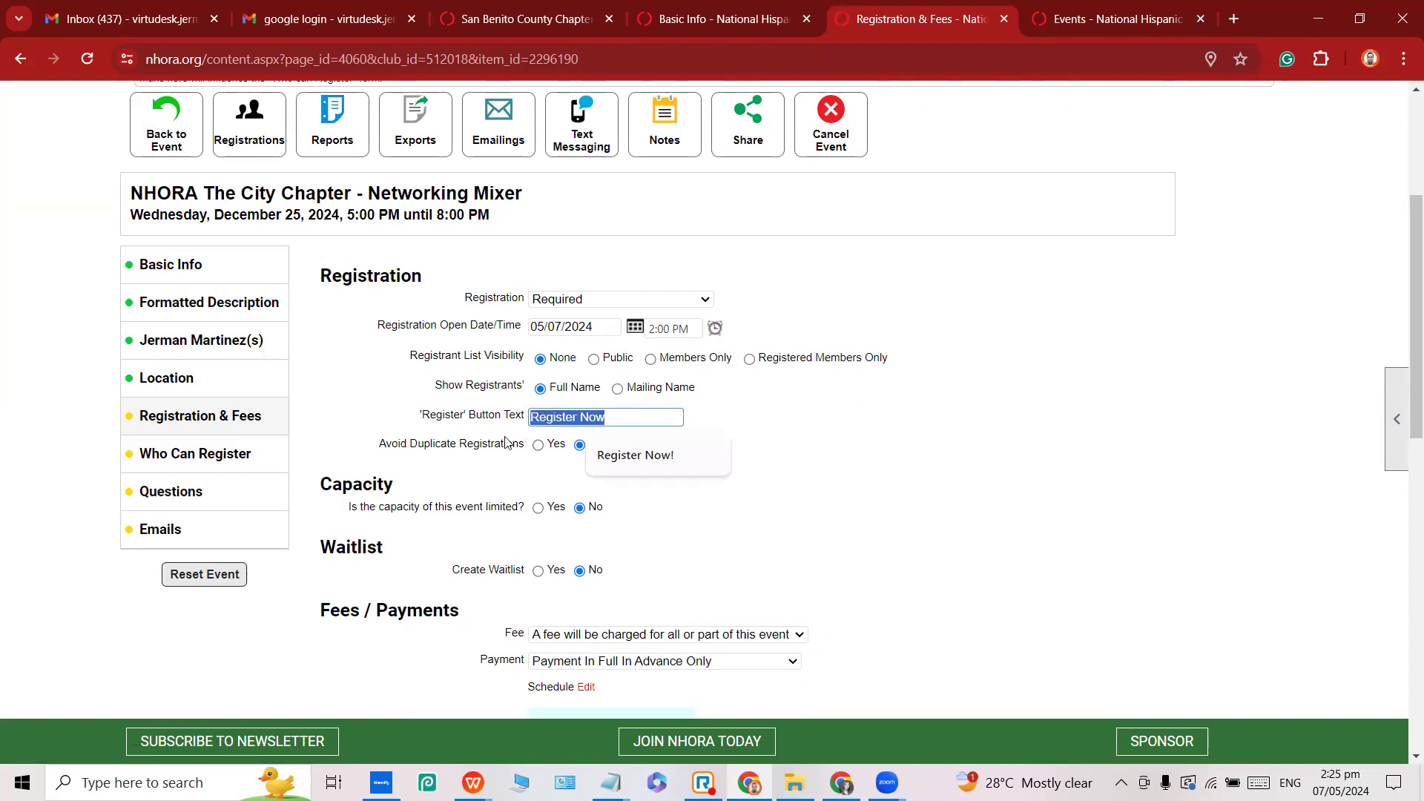
{"action": "left_click_drag", "start_coordinate": [379, 443], "coordinate": [545, 452]}
{"action": "left_click", "coordinate": [539, 445]}
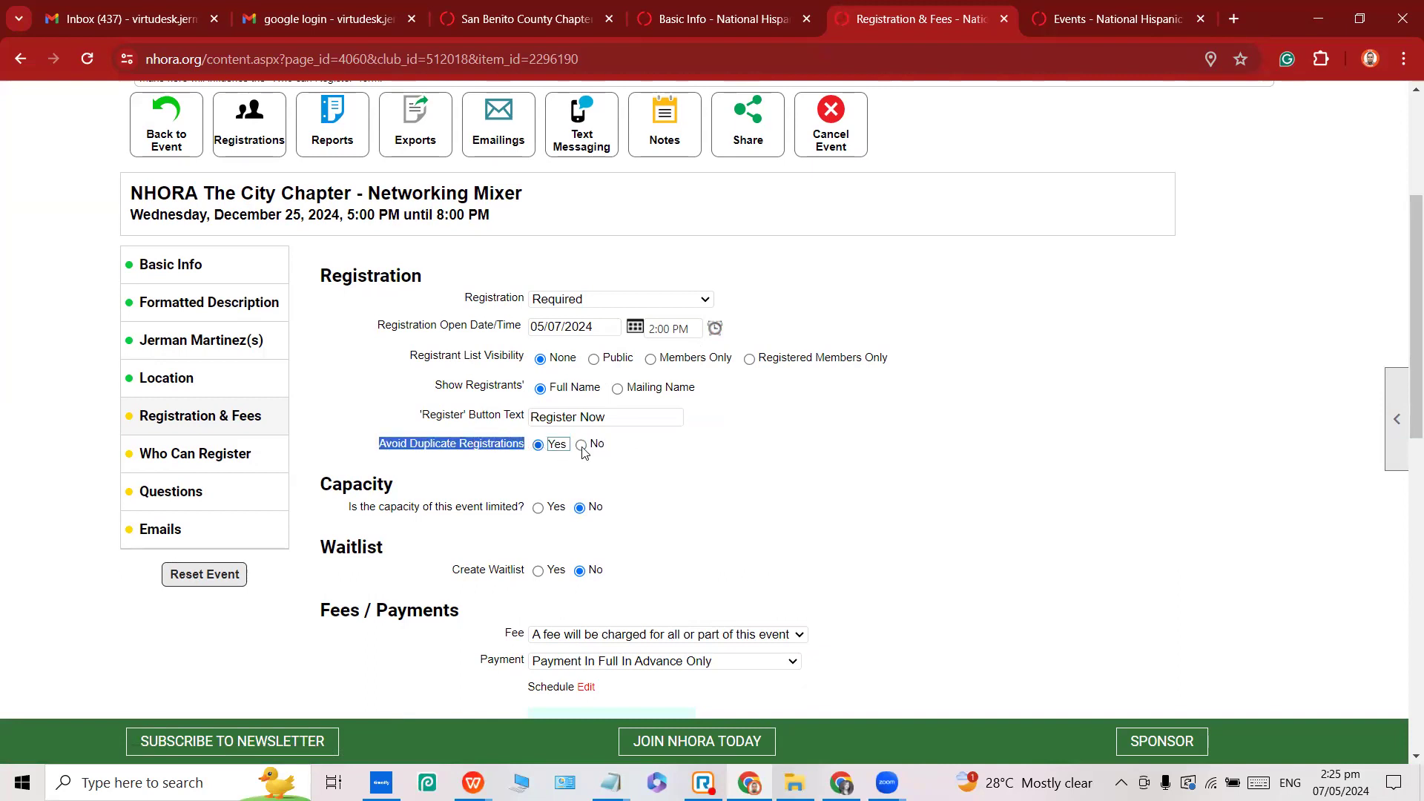
{"action": "left_click", "coordinate": [704, 471]}
Try a limited capacity of 100, keeping capacity and available slots hidden from registrants.
{"action": "scroll", "coordinate": [445, 476], "scroll_direction": "down", "scroll_amount": 1}
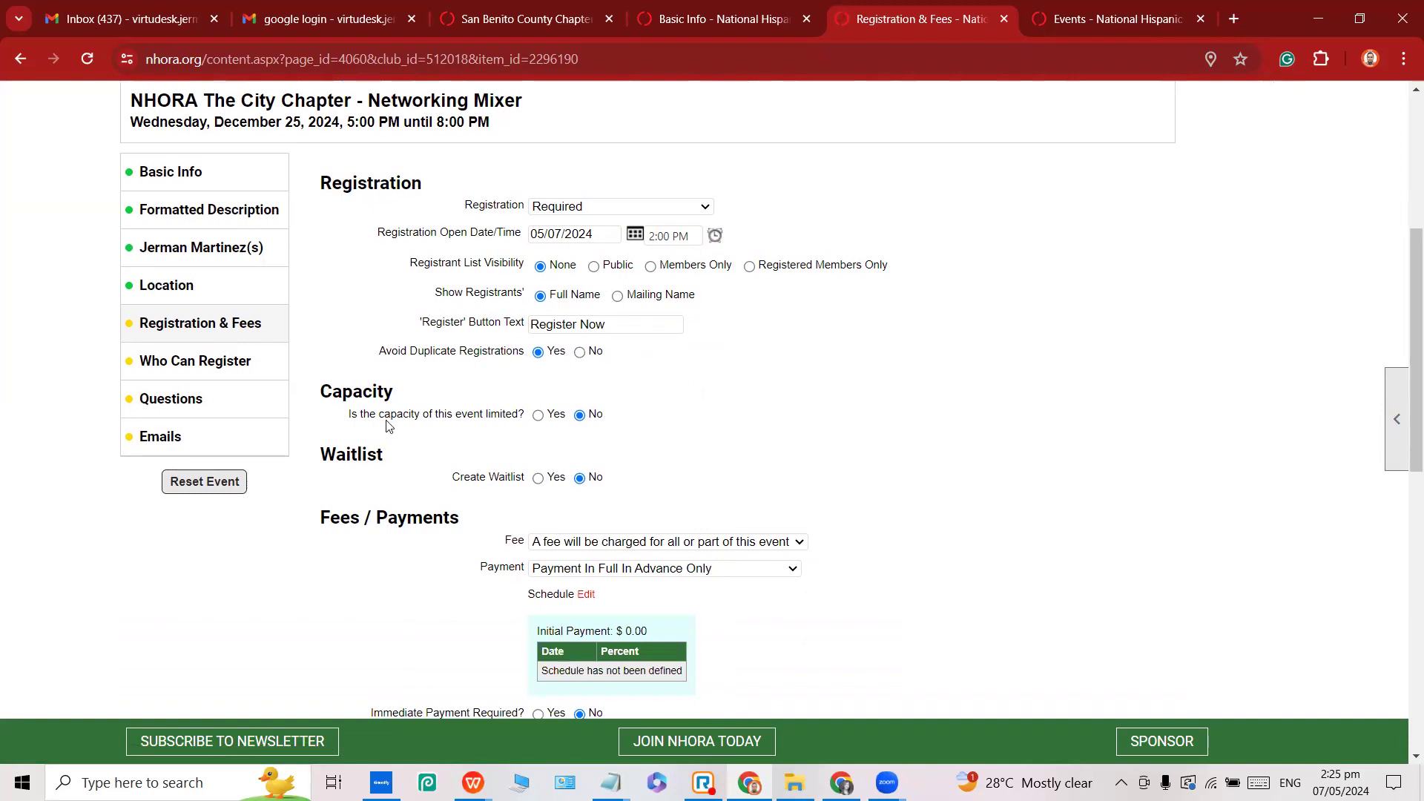
{"action": "left_click", "coordinate": [536, 416]}
{"action": "left_click", "coordinate": [553, 436]}
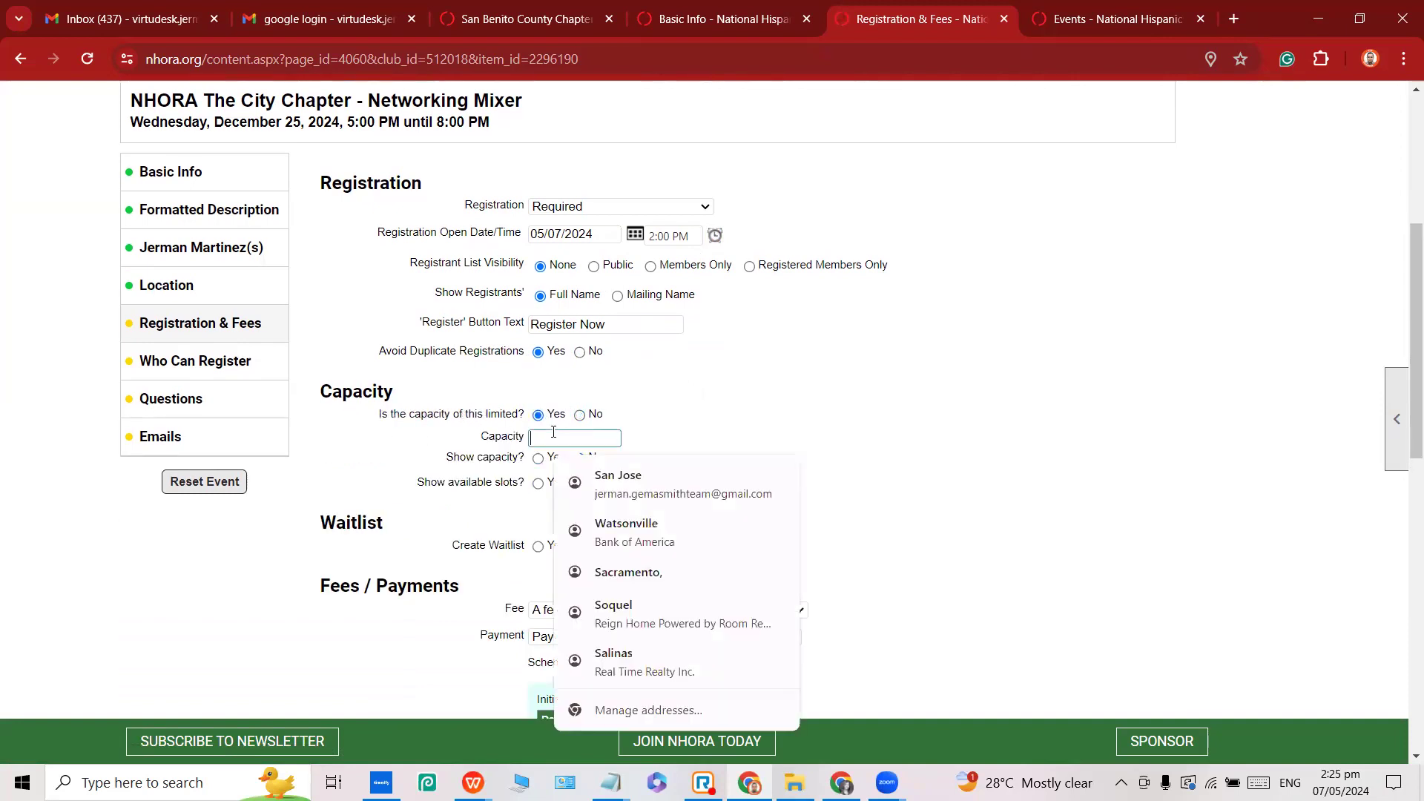
{"action": "type", "text": "4100"}
{"action": "key", "text": "BackSpace"}
{"action": "key", "text": "BackSpace"}
{"action": "key", "text": "BackSpace"}
{"action": "key", "text": "BackSpace"}
{"action": "type", "text": "100"}
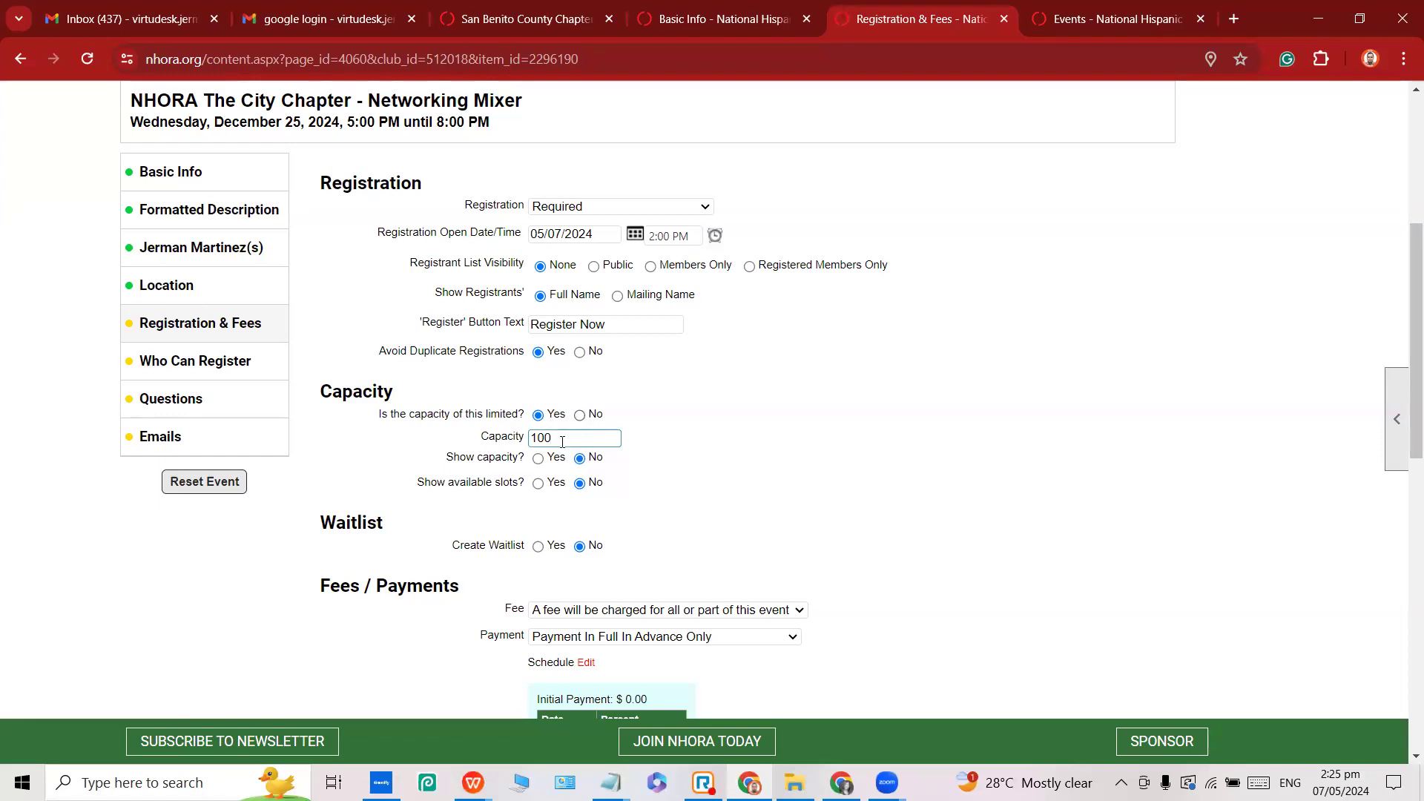
{"action": "left_click_drag", "start_coordinate": [447, 461], "coordinate": [524, 463]}
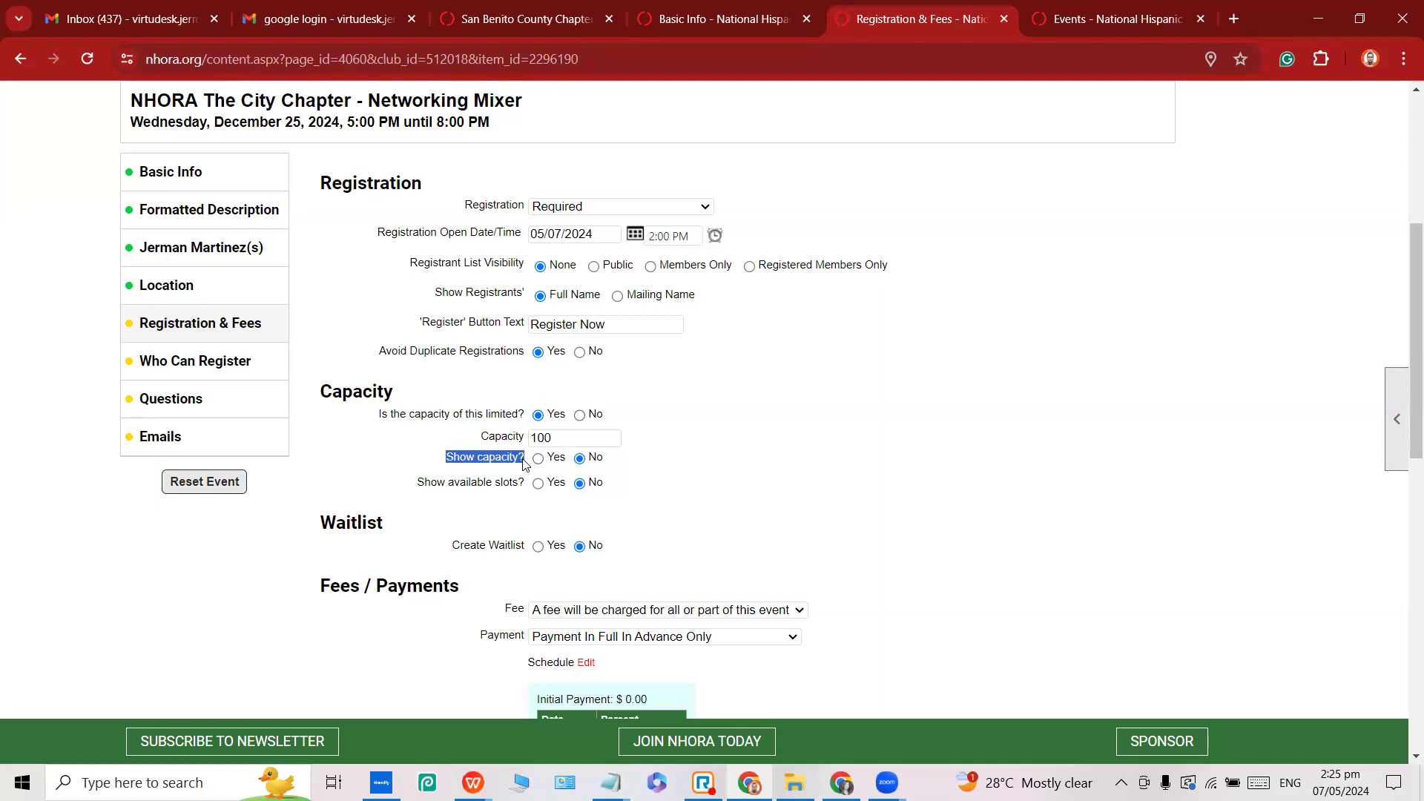
{"action": "left_click", "coordinate": [655, 466]}
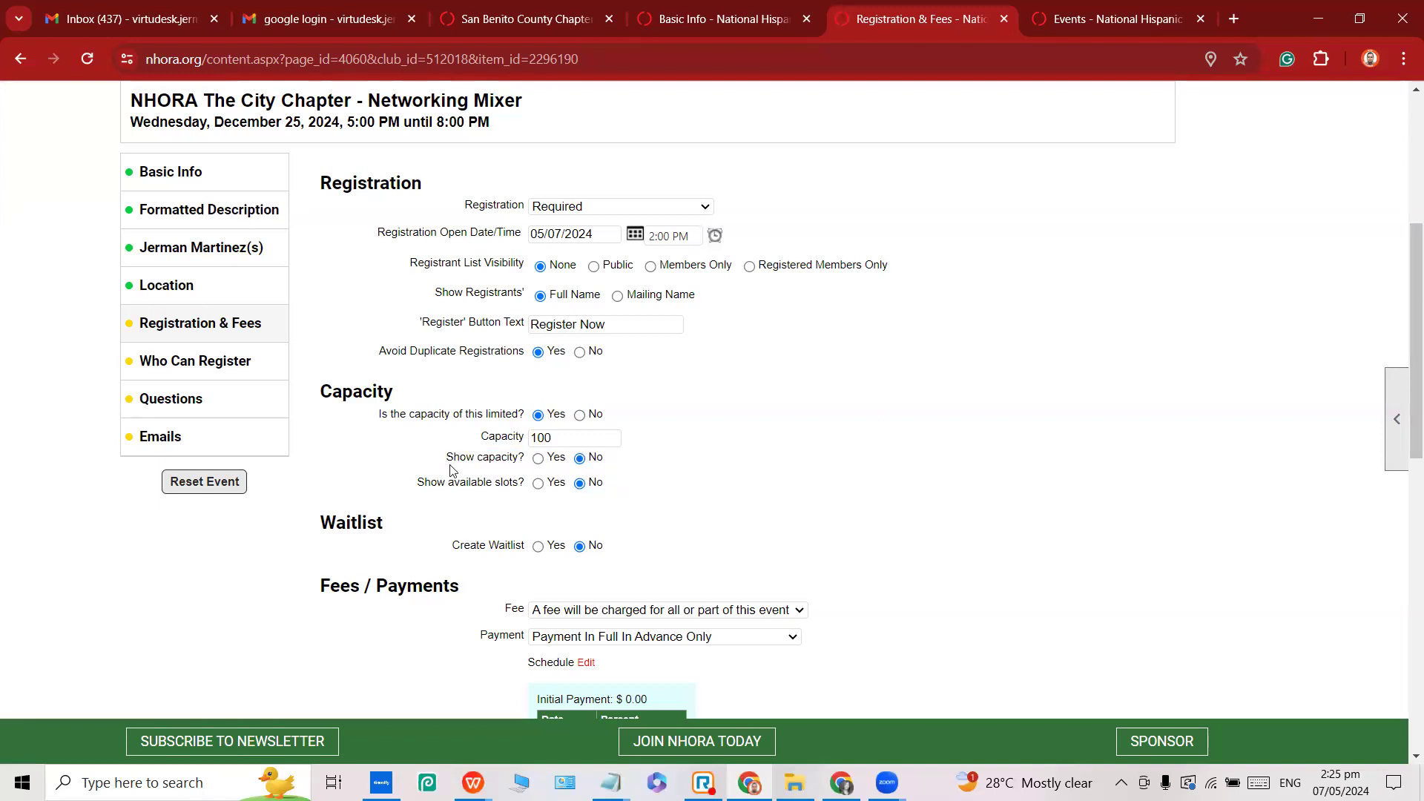
{"action": "left_click_drag", "start_coordinate": [446, 462], "coordinate": [527, 464]}
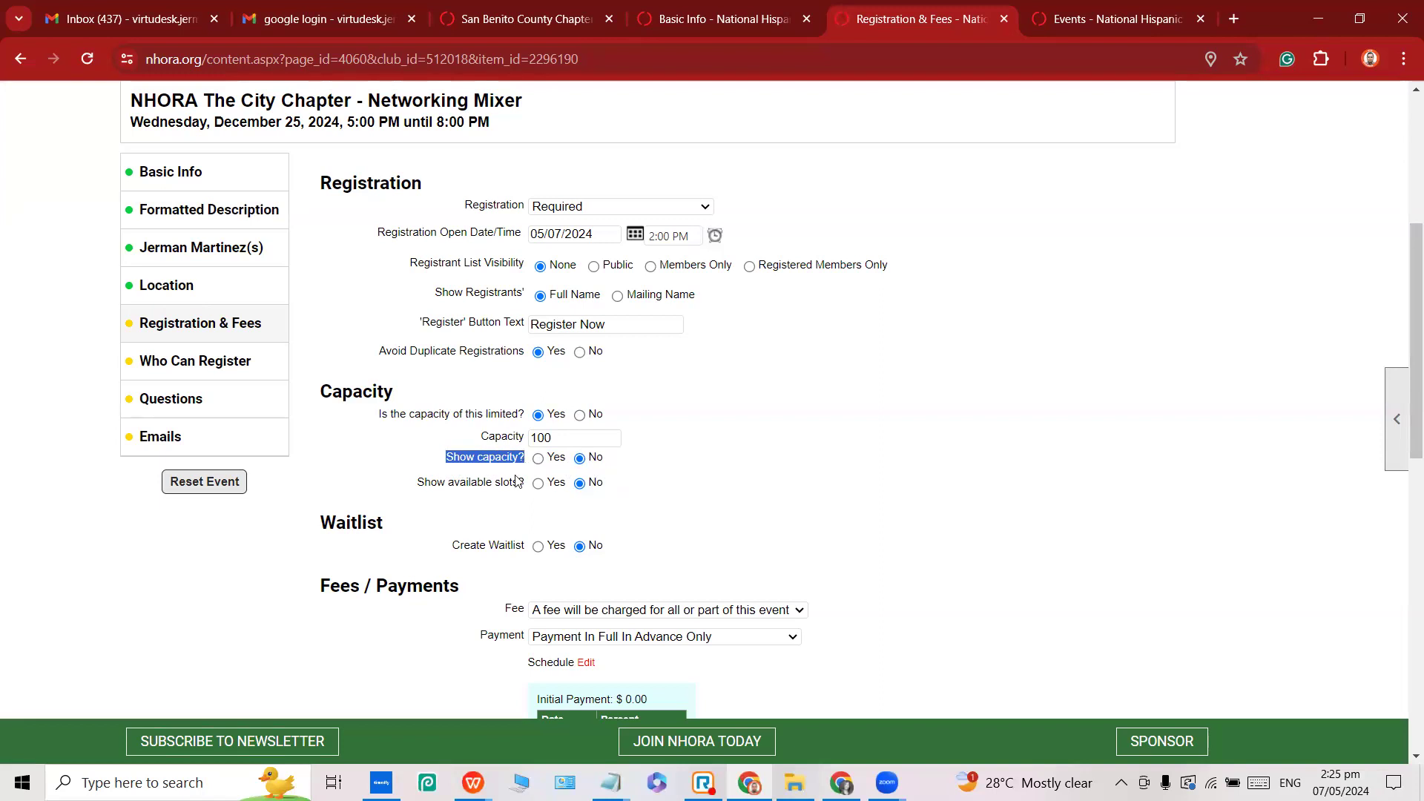
{"action": "left_click", "coordinate": [579, 459]}
{"action": "left_click", "coordinate": [579, 483]}
{"action": "left_click", "coordinate": [579, 459]}
{"action": "left_click", "coordinate": [592, 472]}
Set 'Is the capacity limited?' back to No so the mixer's capacity is unlimited.
{"action": "double_click", "coordinate": [581, 435]}
{"action": "left_click", "coordinate": [747, 441]}
{"action": "left_click_drag", "start_coordinate": [381, 415], "coordinate": [539, 419]}
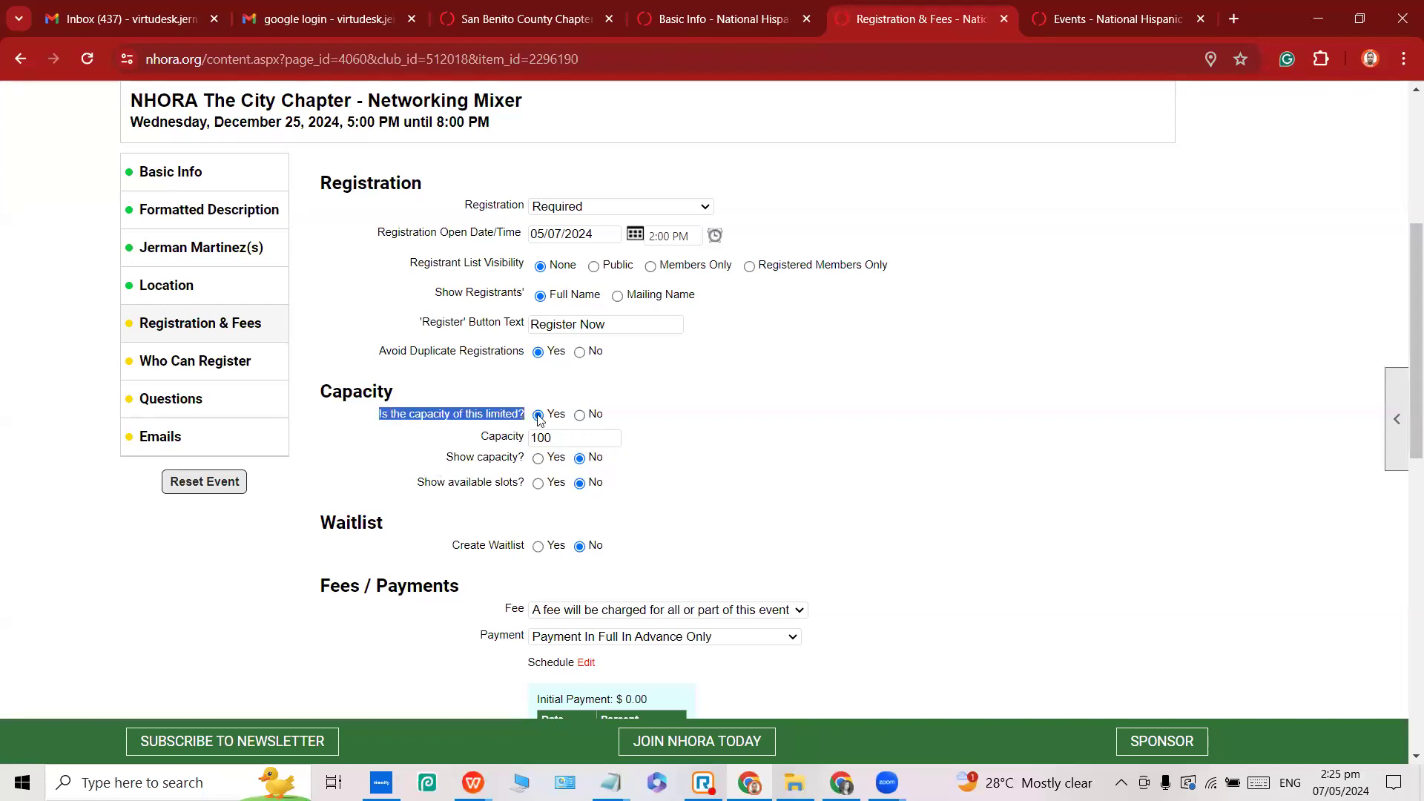
{"action": "left_click", "coordinate": [591, 414]}
{"action": "left_click_drag", "start_coordinate": [323, 454], "coordinate": [459, 455]}
{"action": "left_click", "coordinate": [593, 480]}
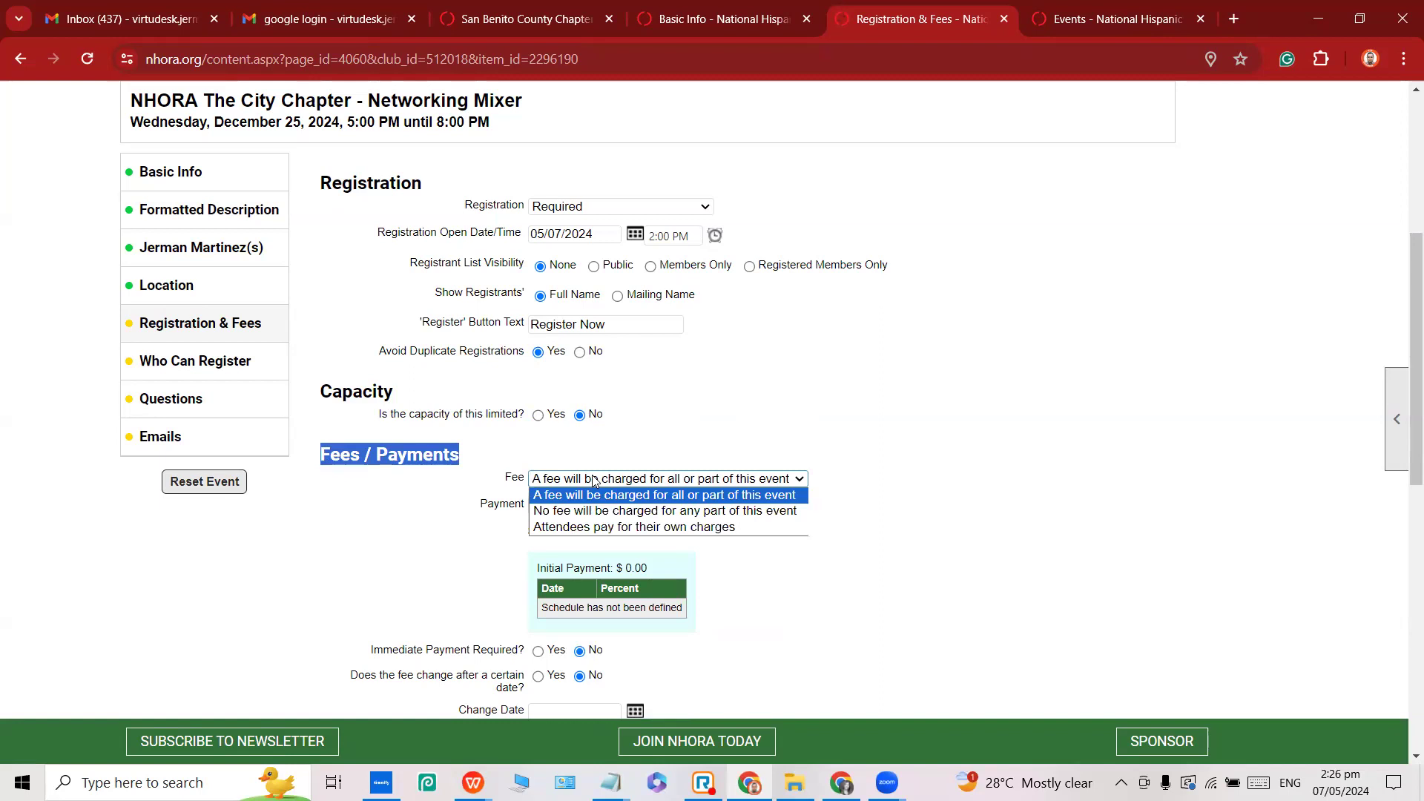
{"action": "left_click", "coordinate": [586, 512]}
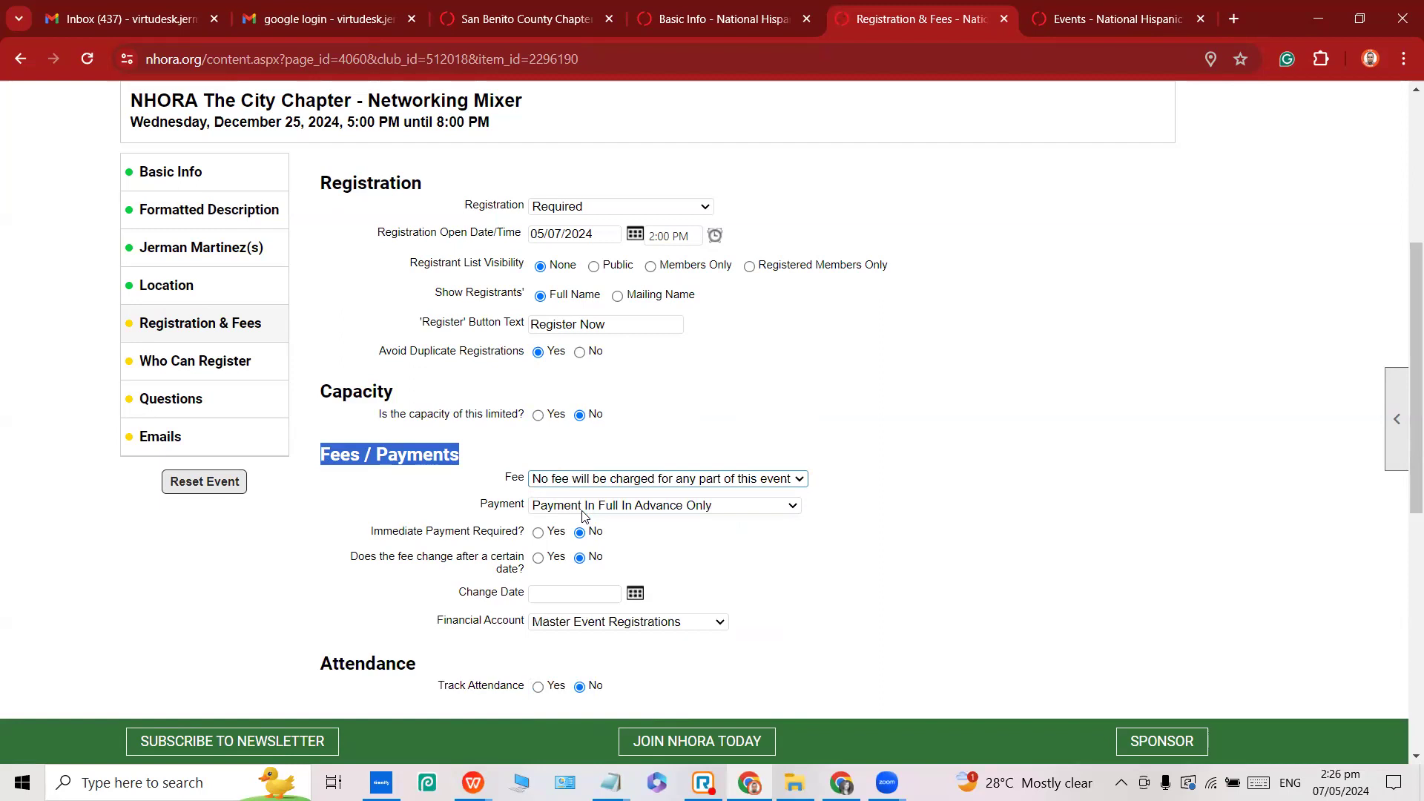
{"action": "left_click", "coordinate": [602, 482]}
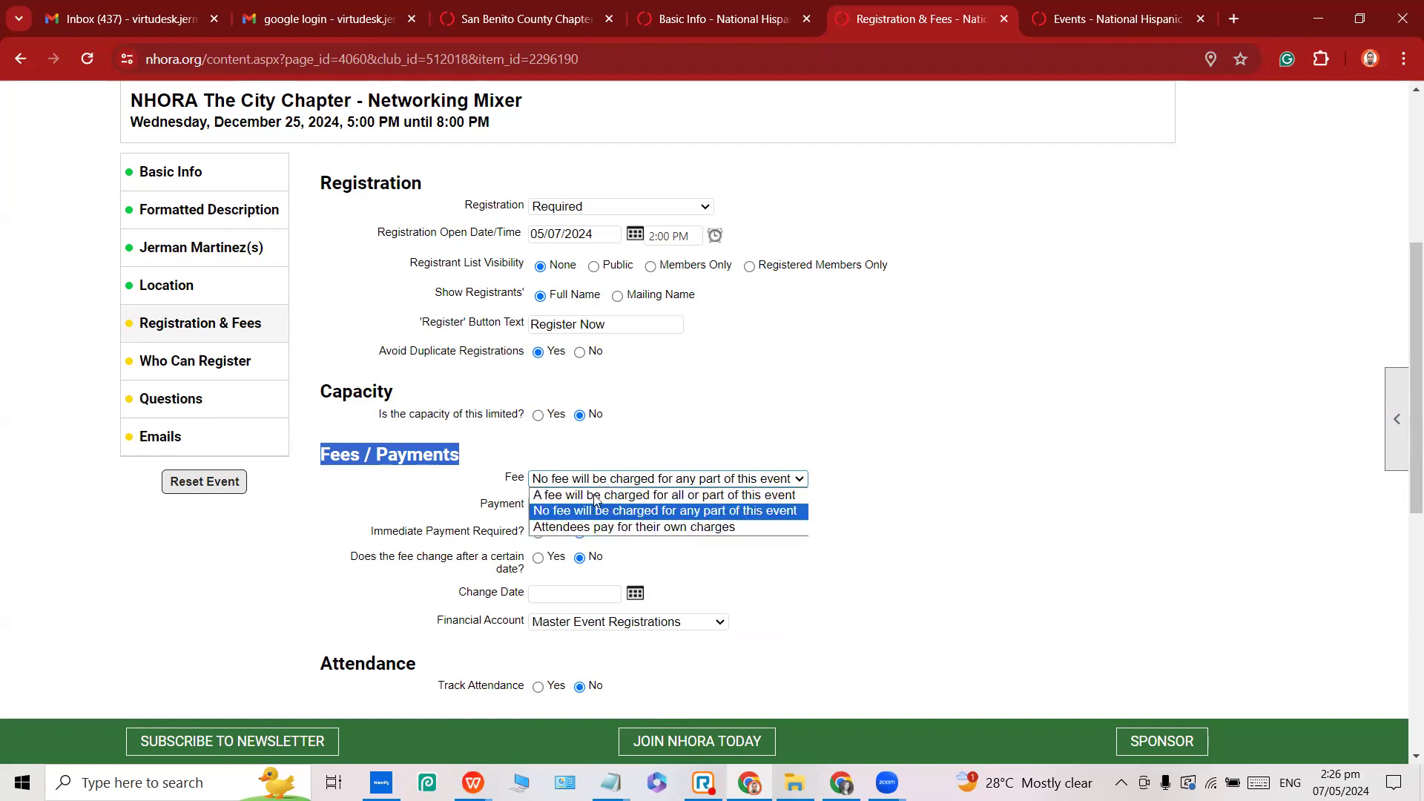
{"action": "left_click", "coordinate": [590, 495]}
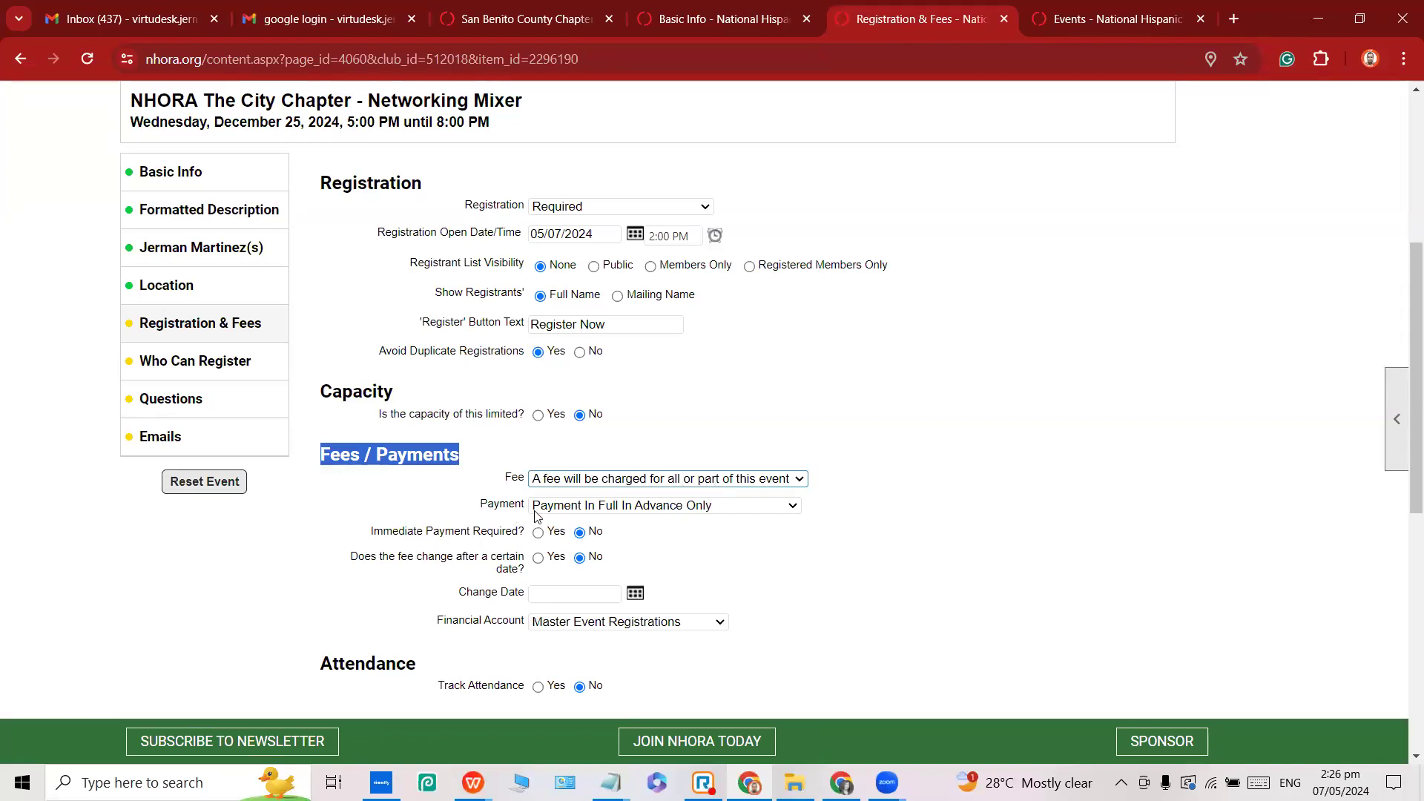
Set Immediate Payment Required to Yes.
{"action": "scroll", "coordinate": [657, 524], "scroll_direction": "down", "scroll_amount": 1}
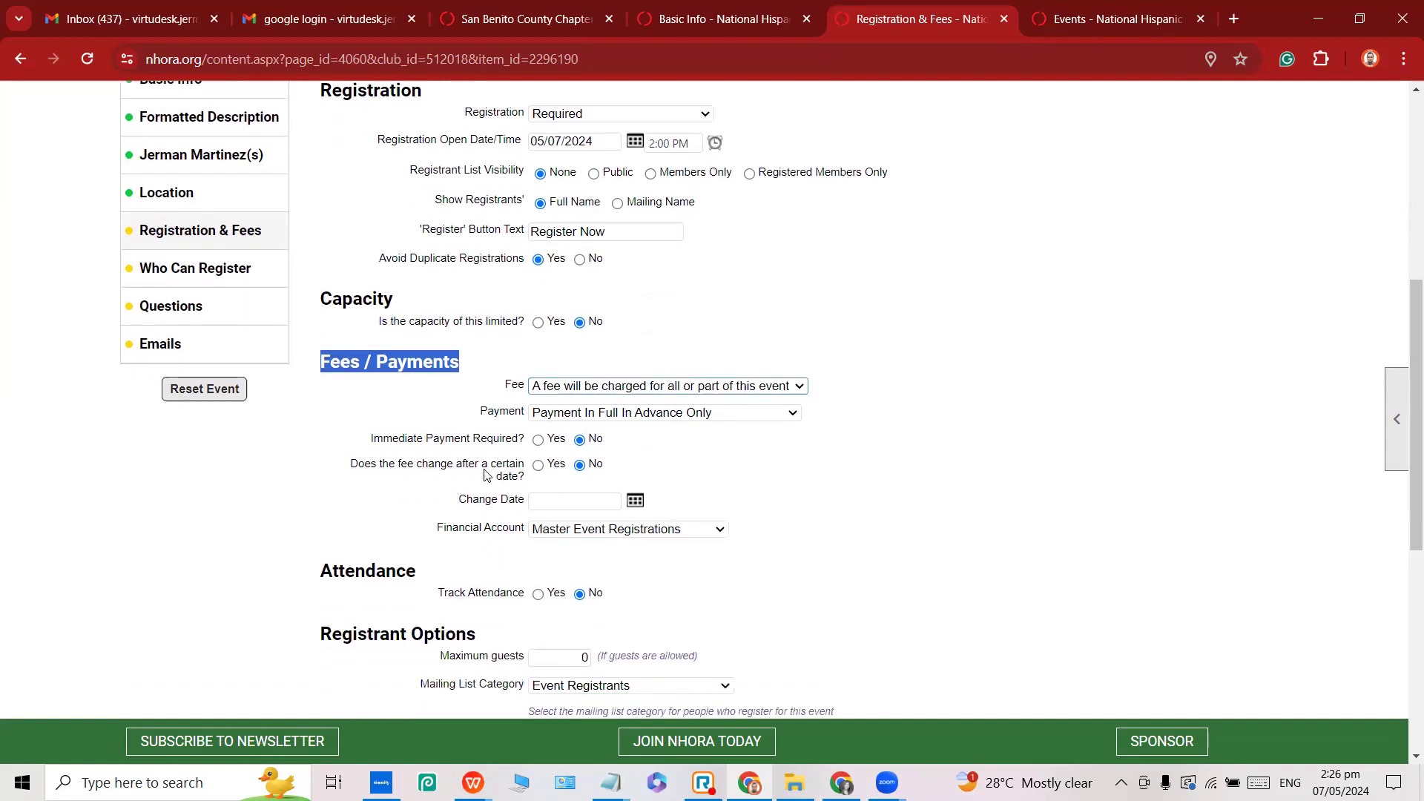
{"action": "double_click", "coordinate": [395, 442]}
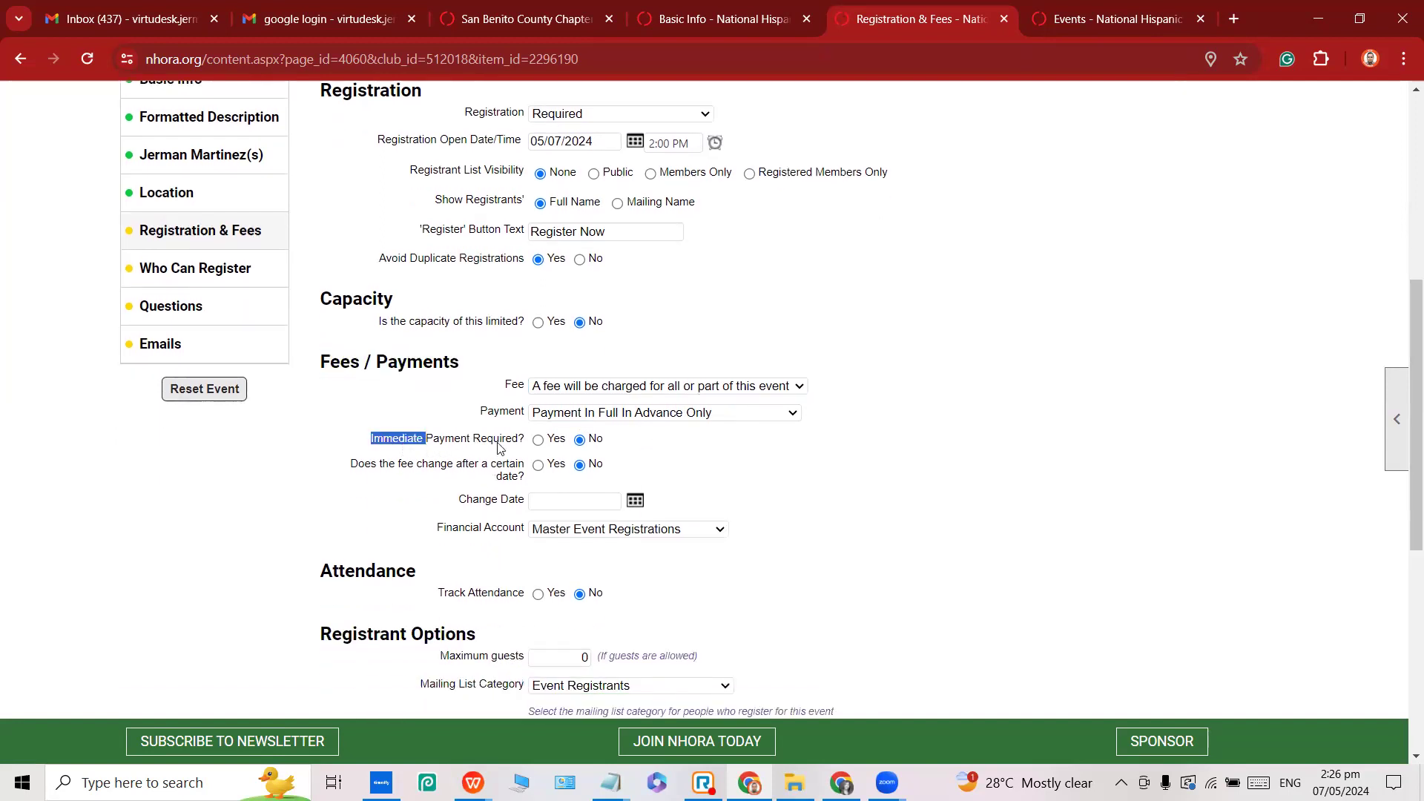
{"action": "left_click", "coordinate": [538, 441]}
{"action": "scroll", "coordinate": [475, 482], "scroll_direction": "down", "scroll_amount": 1}
{"action": "left_click", "coordinate": [353, 381]}
Leave the fee change after date setting at No, with no change date.
{"action": "left_click_drag", "start_coordinate": [353, 381], "coordinate": [428, 385]}
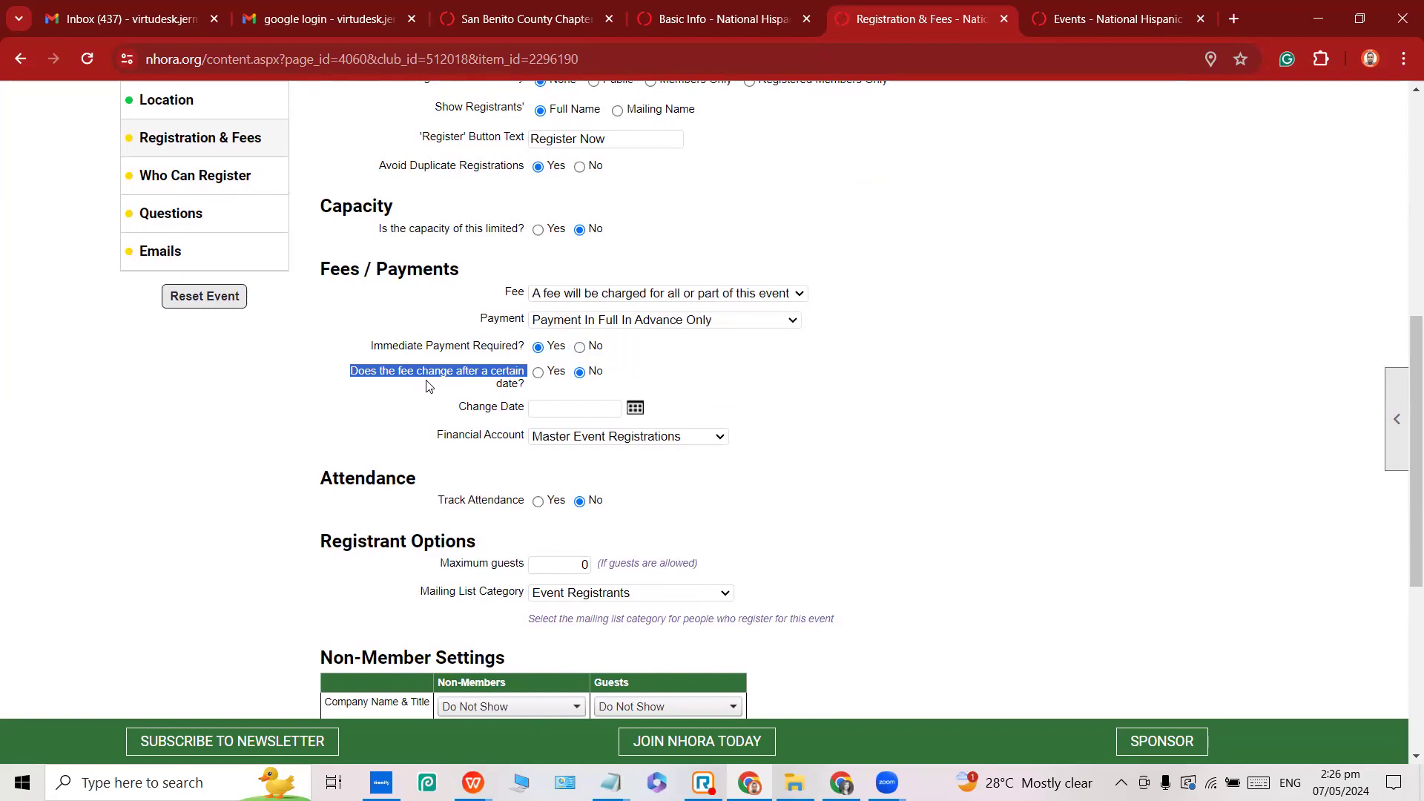
{"action": "left_click", "coordinate": [538, 372]}
{"action": "left_click", "coordinate": [602, 408]}
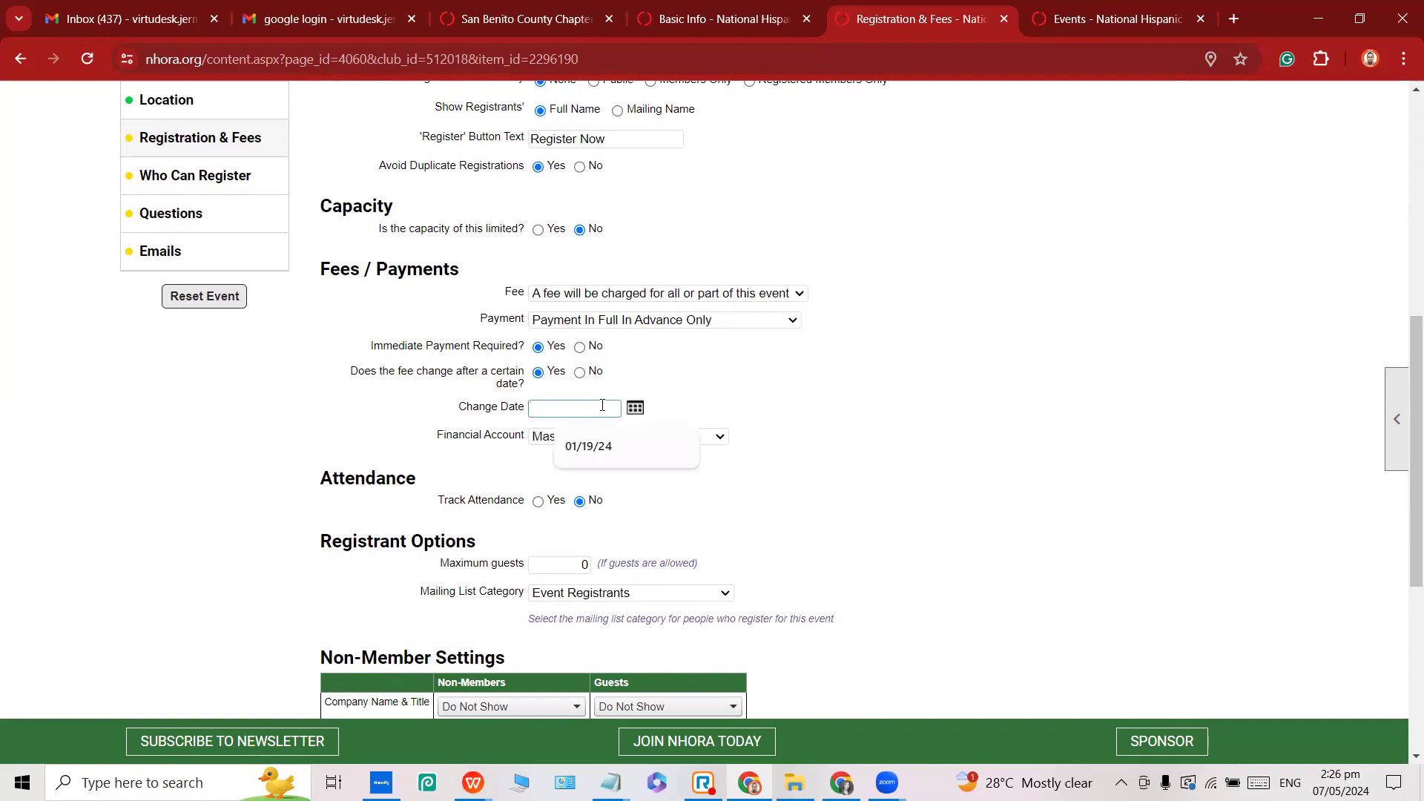
{"action": "left_click", "coordinate": [586, 373]}
{"action": "left_click", "coordinate": [587, 376]}
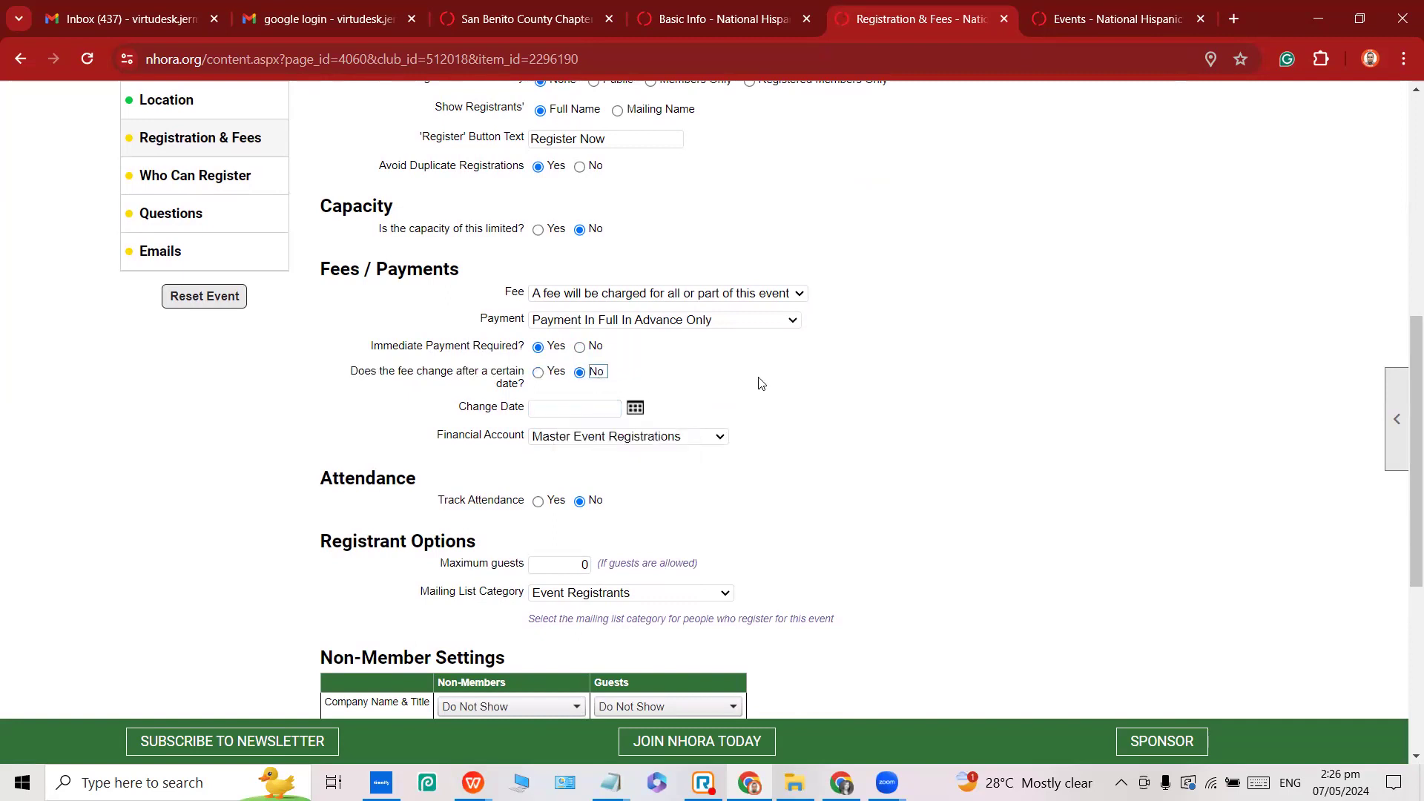
{"action": "left_click_drag", "start_coordinate": [437, 409], "coordinate": [585, 416]}
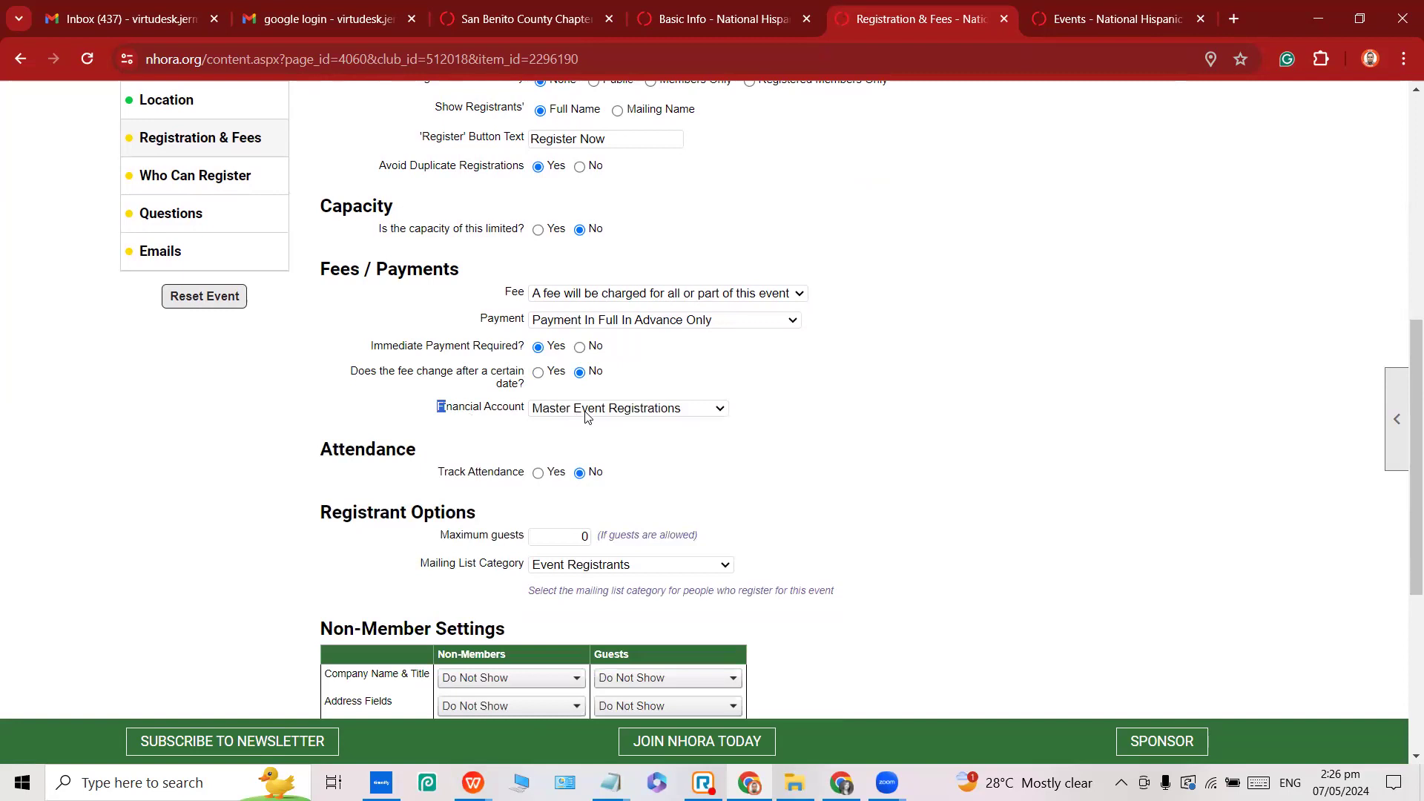
{"action": "left_click", "coordinate": [717, 443]}
Set Track Attendance to Yes in the Attendance section.
{"action": "double_click", "coordinate": [352, 454]}
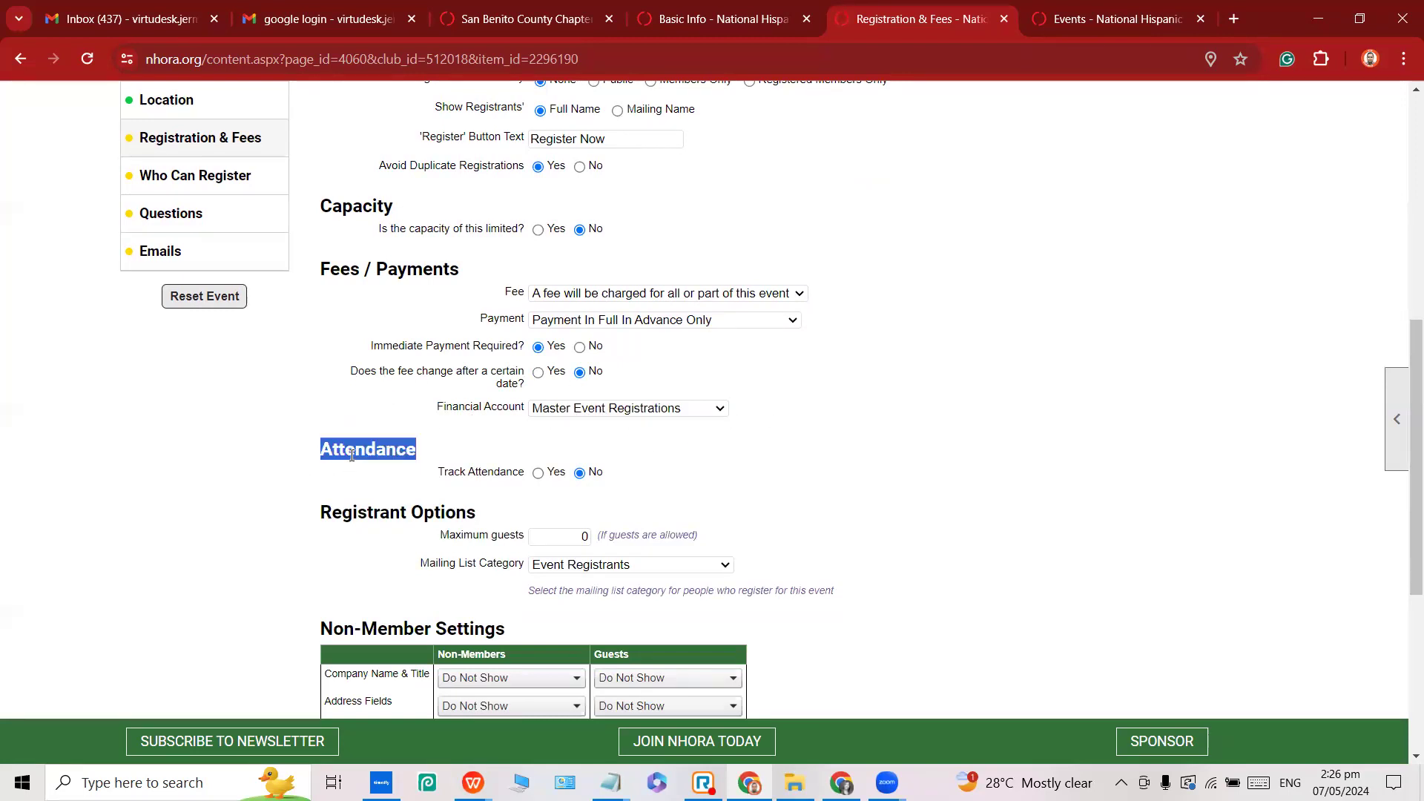
{"action": "triple_click", "coordinate": [444, 476]}
{"action": "left_click", "coordinate": [538, 475]}
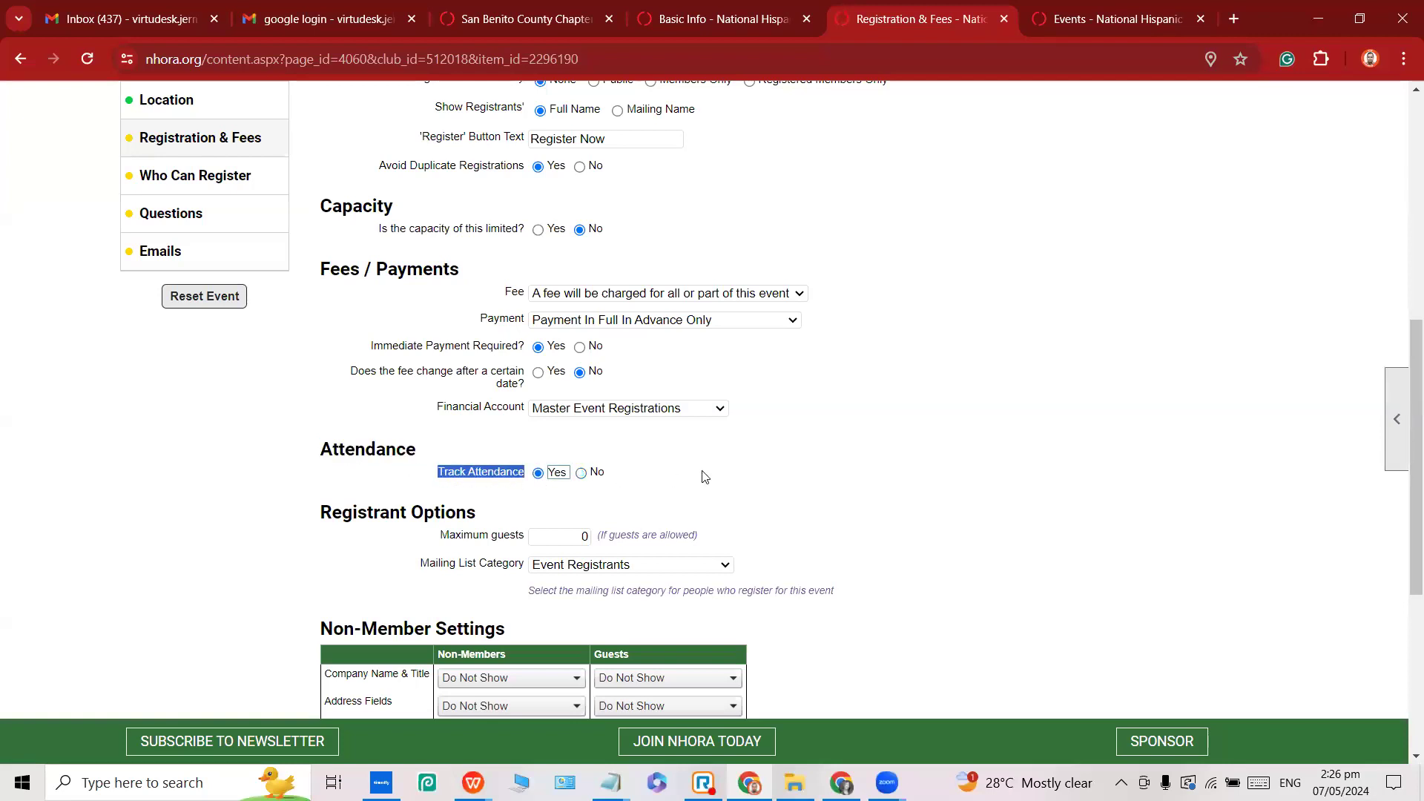
{"action": "left_click", "coordinate": [701, 477]}
{"action": "left_click_drag", "start_coordinate": [425, 476], "coordinate": [525, 479]}
{"action": "scroll", "coordinate": [526, 478], "scroll_direction": "down", "scroll_amount": 2}
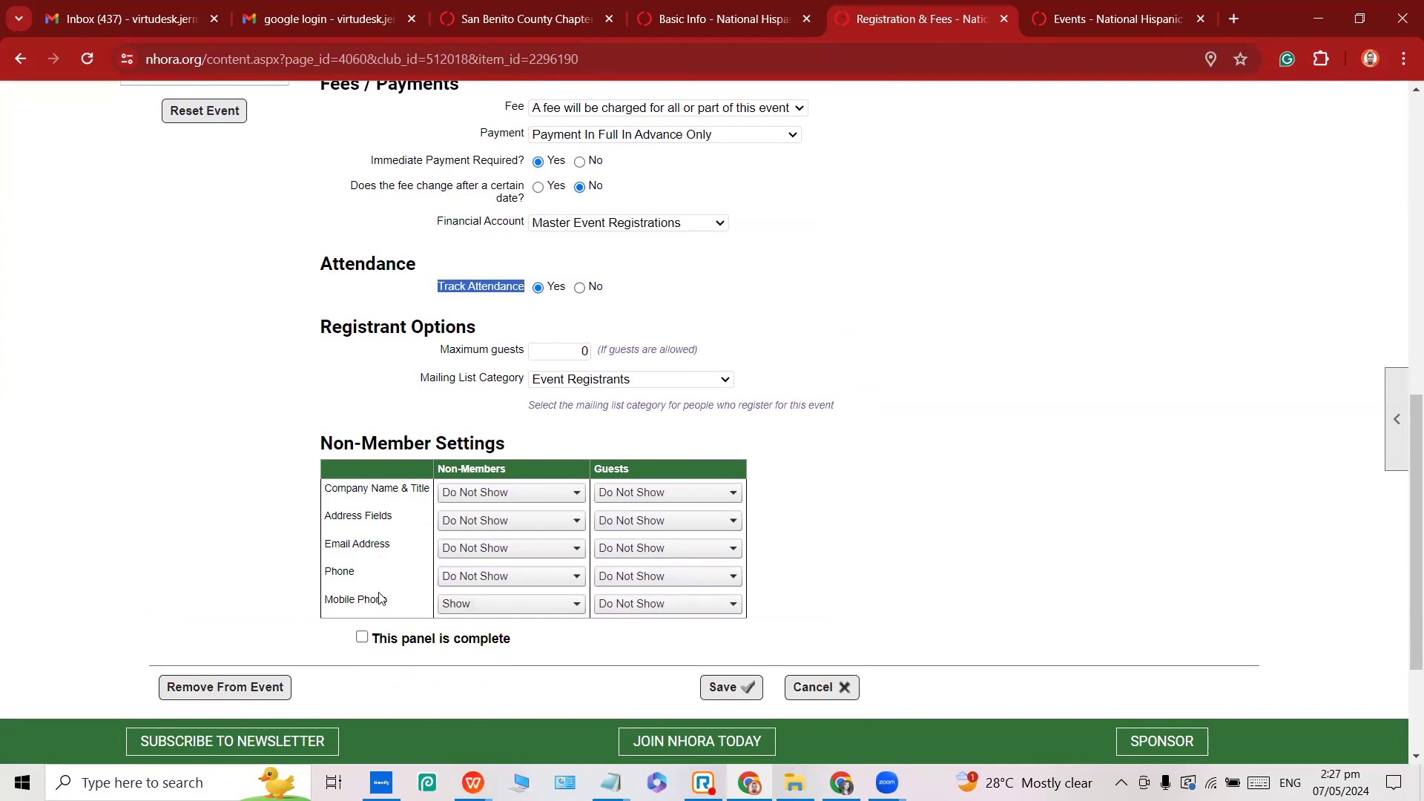
Go to the mixer's Who Can Register panel from the event admin side menu.
{"action": "scroll", "coordinate": [546, 606], "scroll_direction": "down", "scroll_amount": 2}
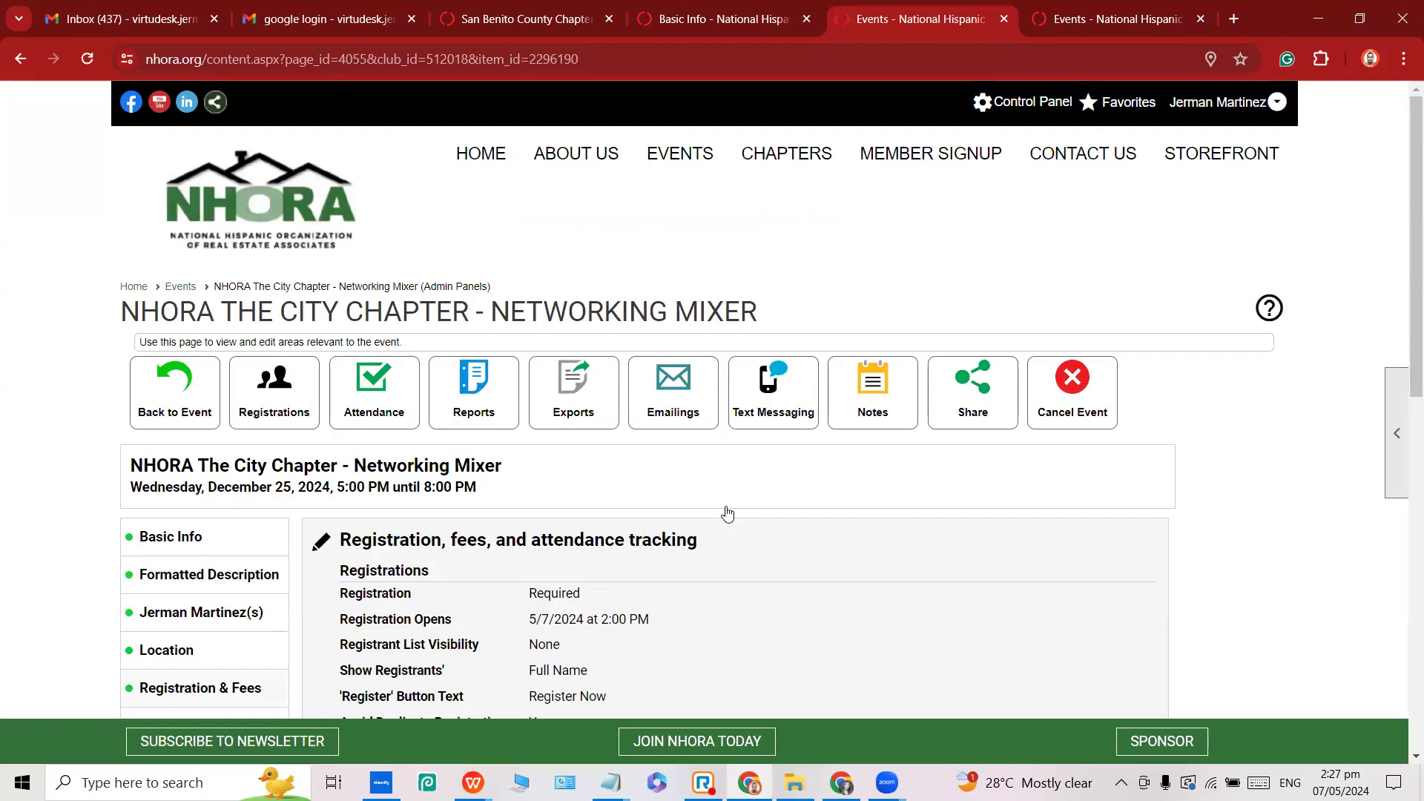
{"action": "scroll", "coordinate": [482, 493], "scroll_direction": "down", "scroll_amount": 2}
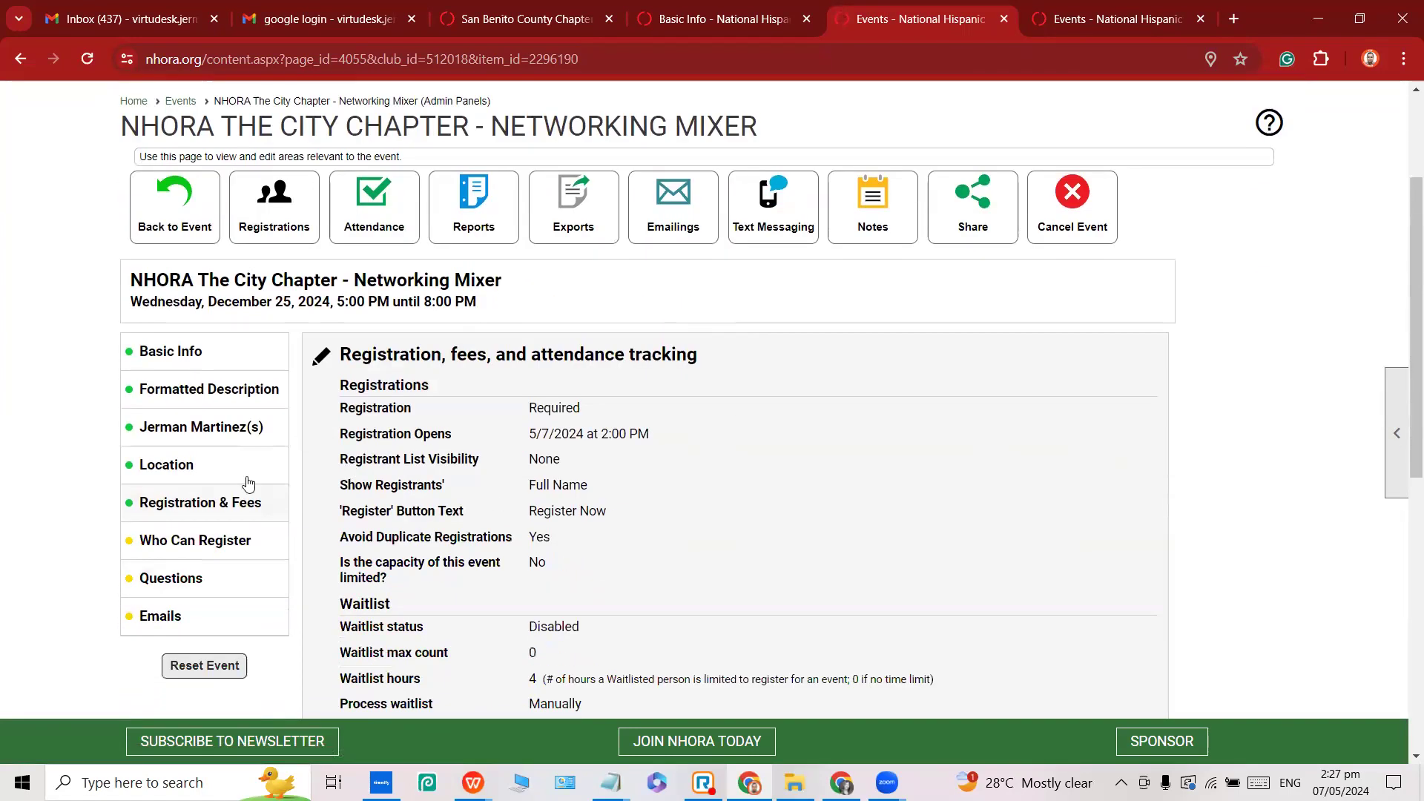
{"action": "left_click", "coordinate": [178, 545]}
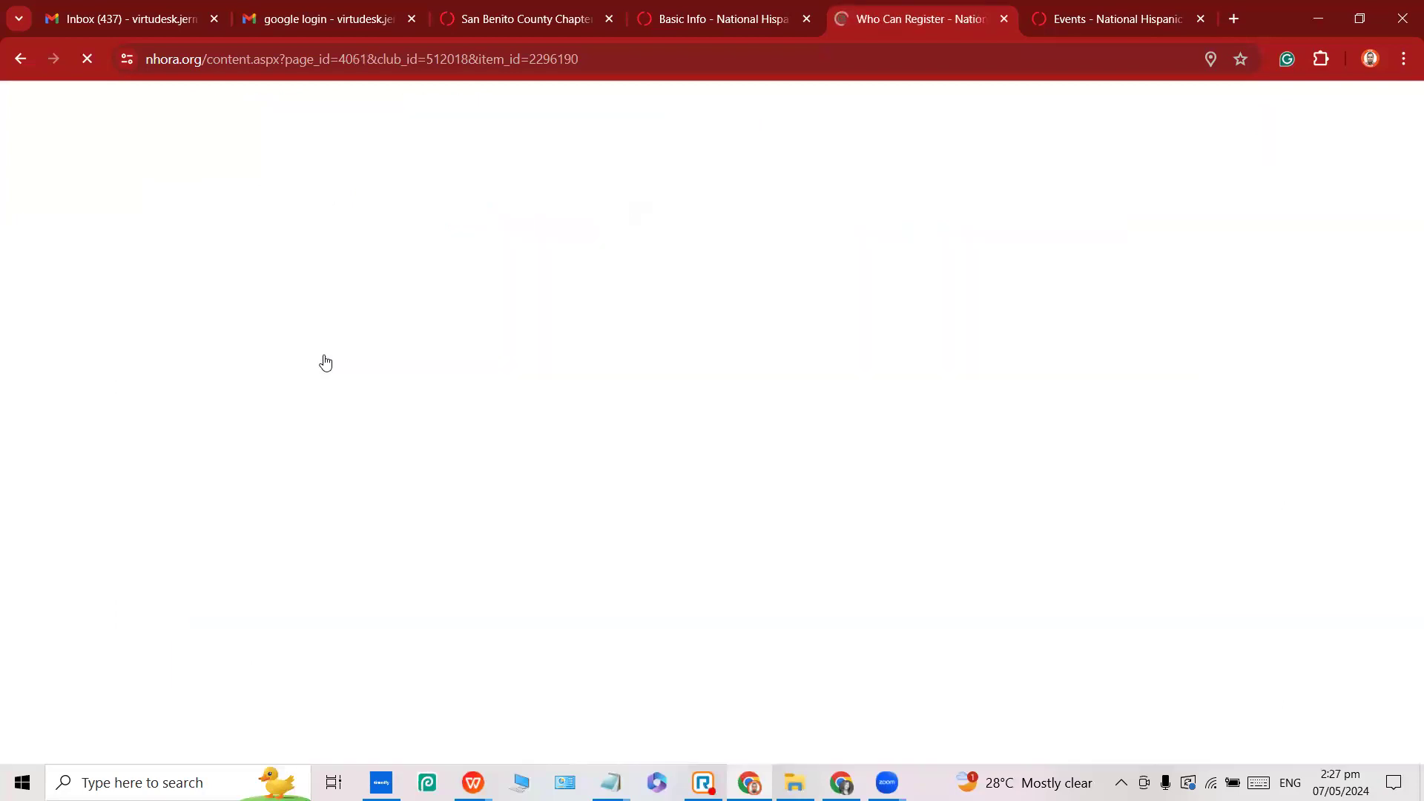
Enter 'Members' as the new registrant display name.
{"action": "scroll", "coordinate": [375, 415], "scroll_direction": "down", "scroll_amount": 2}
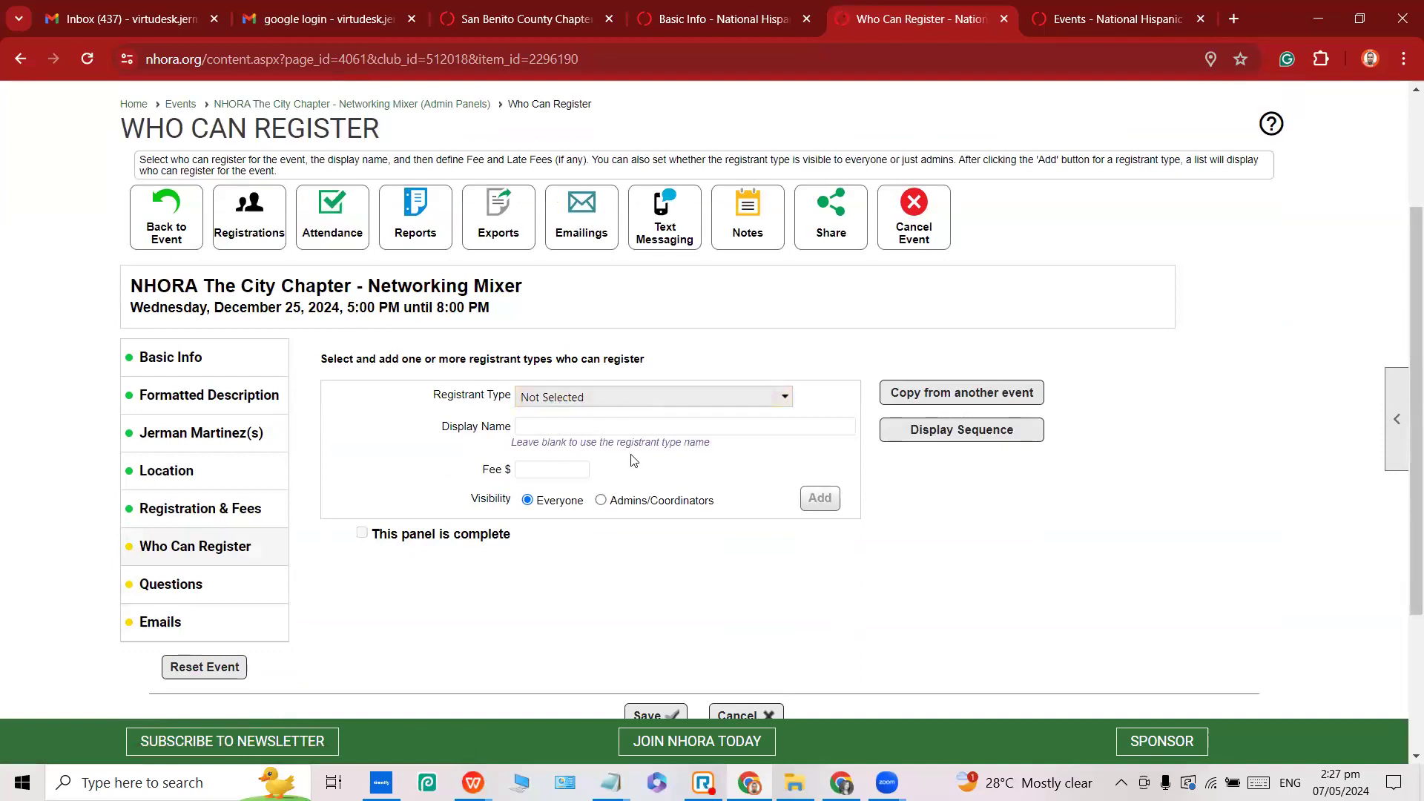
{"action": "left_click", "coordinate": [519, 398]}
{"action": "double_click", "coordinate": [477, 398]}
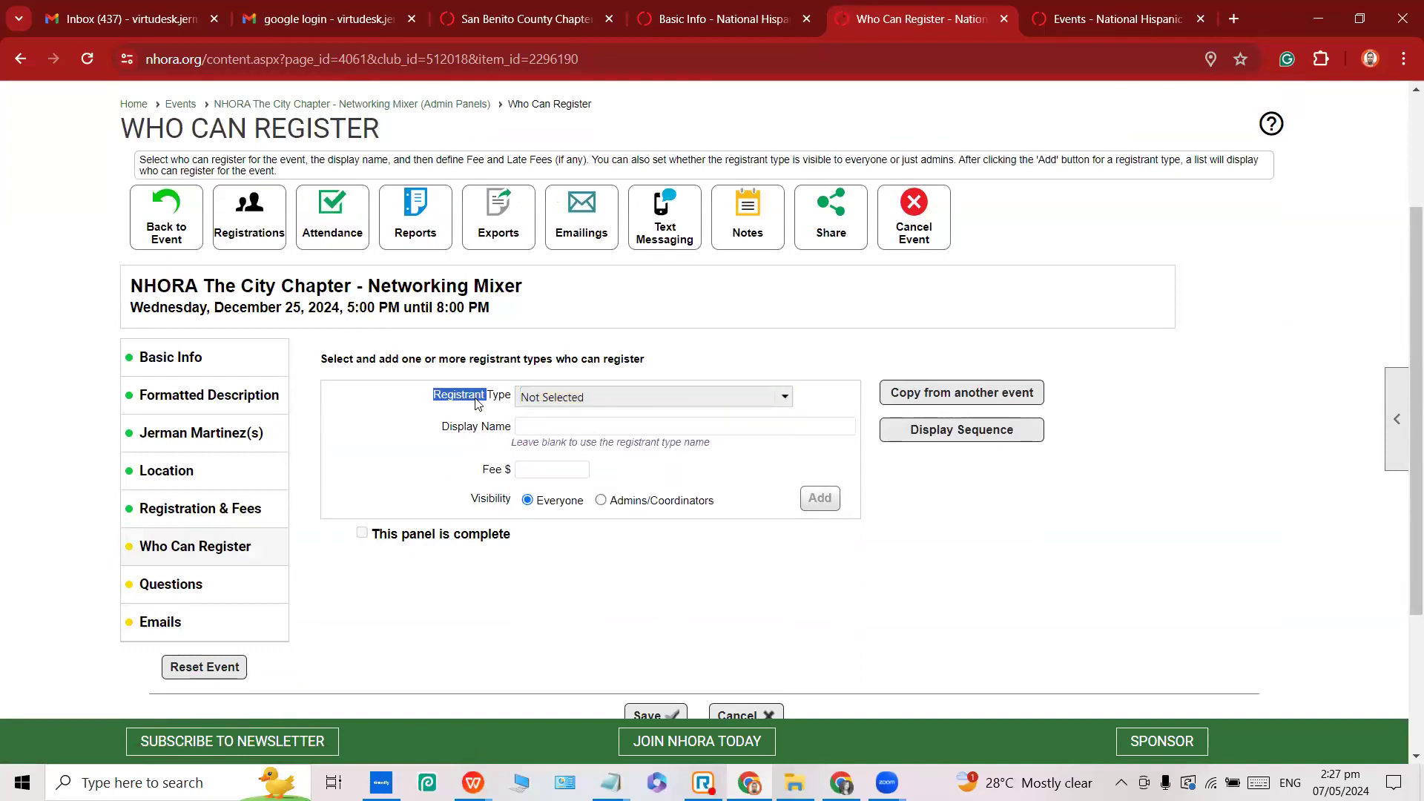
{"action": "left_click", "coordinate": [523, 429]}
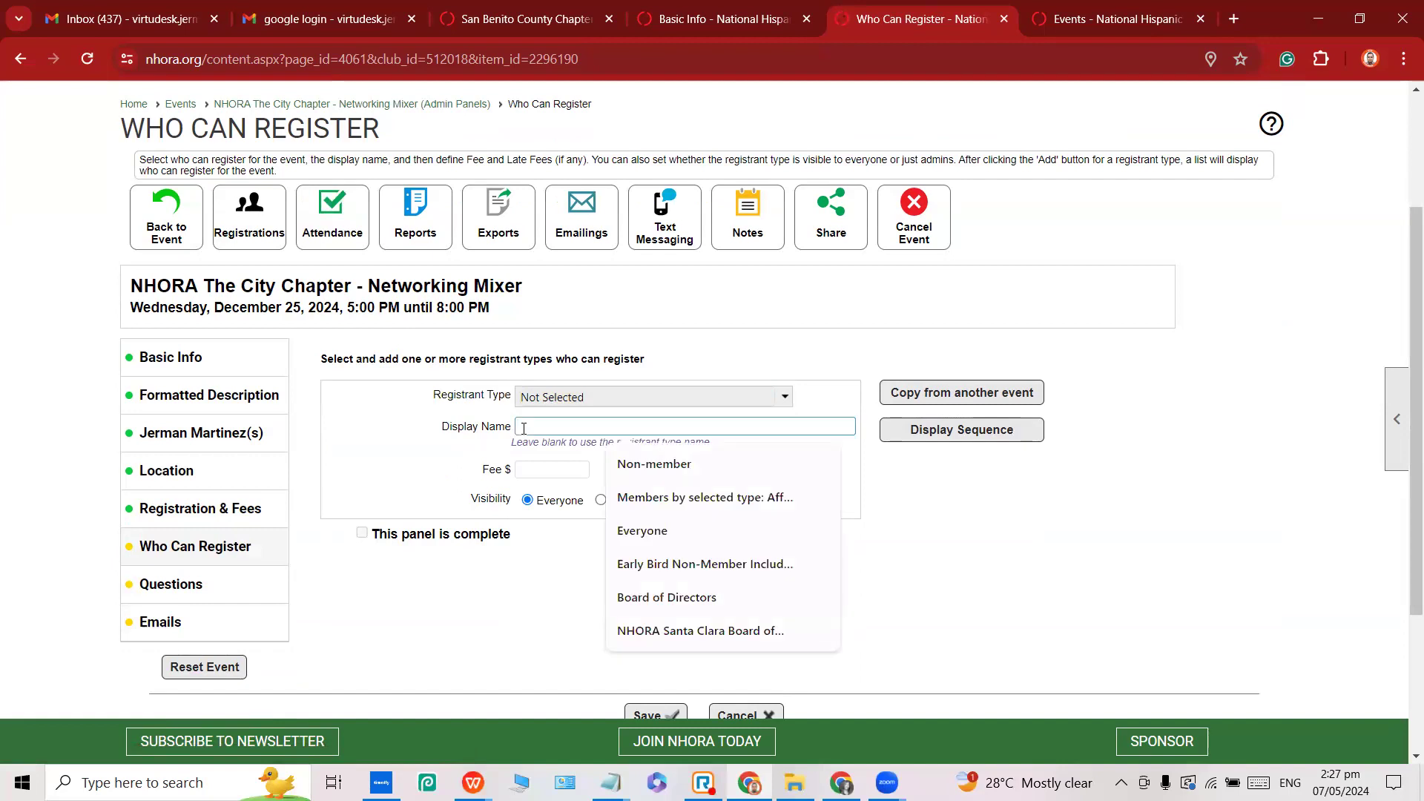
{"action": "type", "text": "nhora"}
{"action": "key", "text": "BackSpace"}
{"action": "key", "text": "BackSpace"}
{"action": "key", "text": "BackSpace"}
{"action": "key", "text": "BackSpace"}
{"action": "key", "text": "BackSpace"}
{"action": "key", "text": "Caps_Lock"}
{"action": "type", "text": "N"}
{"action": "key", "text": "BackSpace"}
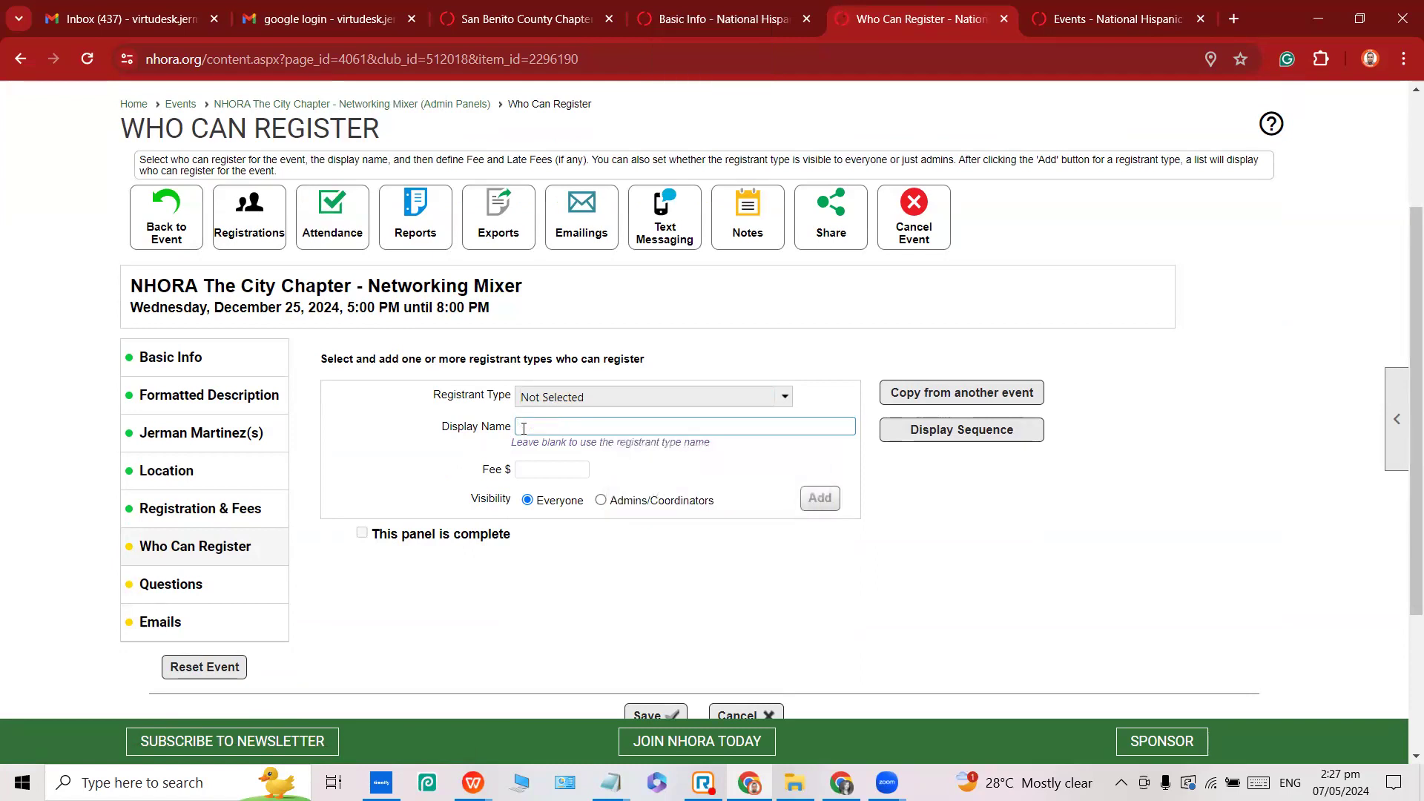
{"action": "type", "text": "Members"}
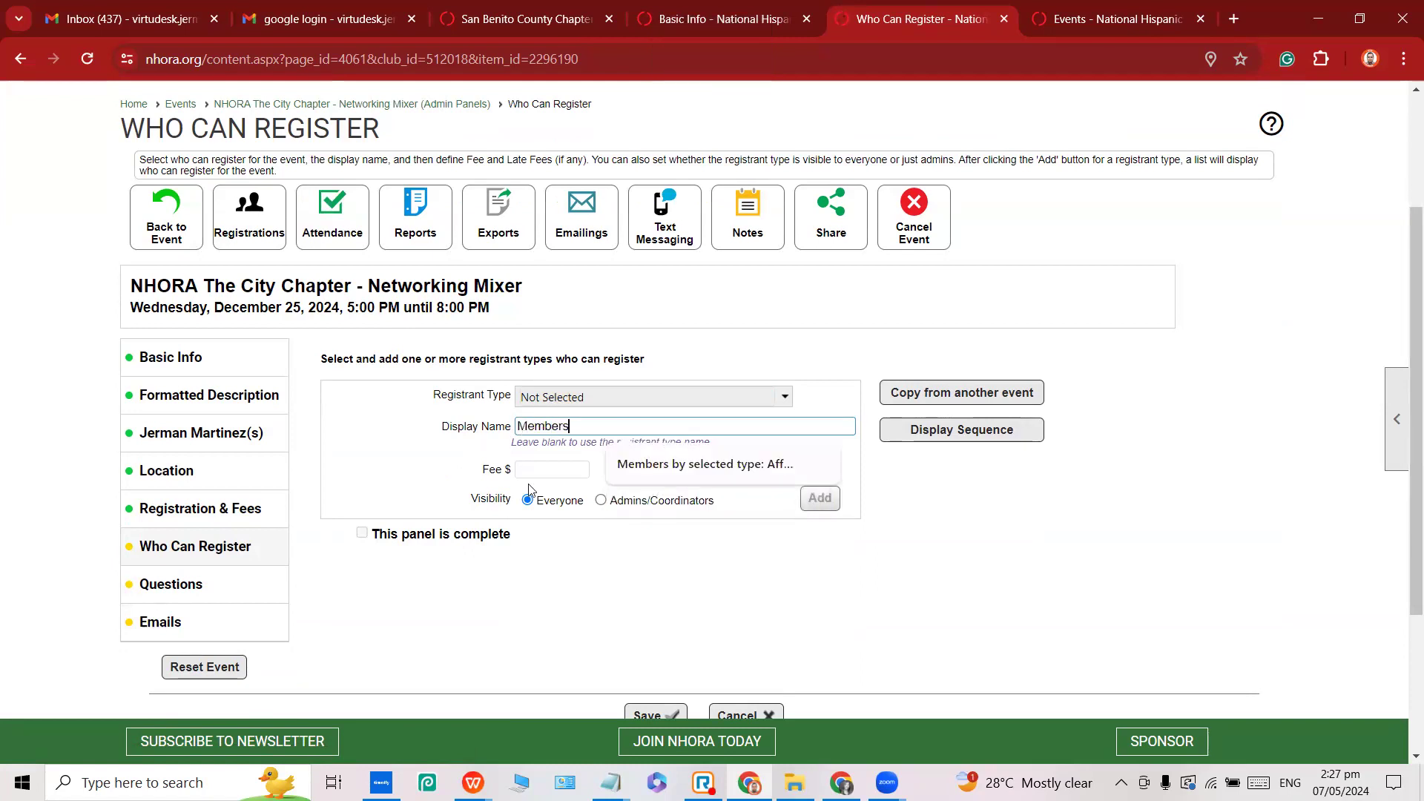
Copy the 45.00 member fee from the notes and paste it into the Fee field.
{"action": "left_click", "coordinate": [549, 469]}
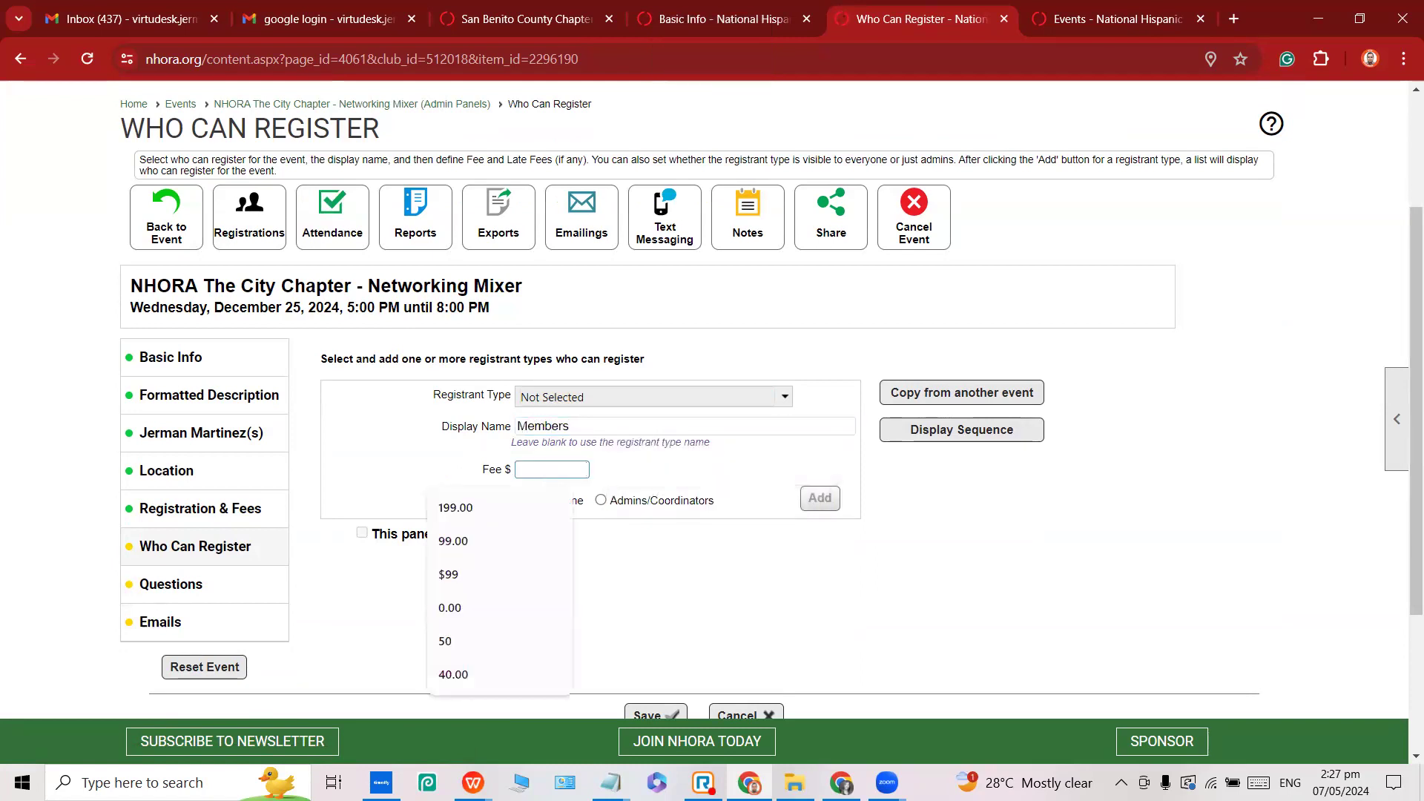
{"action": "left_click", "coordinate": [615, 688]}
{"action": "double_click", "coordinate": [1219, 196]}
{"action": "left_click", "coordinate": [537, 477]}
{"action": "type", "text": "45.00"}
Set Registrant Type to Active members and add the Members entry at 45.00.
{"action": "left_click", "coordinate": [604, 391]}
{"action": "left_click", "coordinate": [450, 405]}
{"action": "left_click_drag", "start_coordinate": [432, 397], "coordinate": [514, 399]}
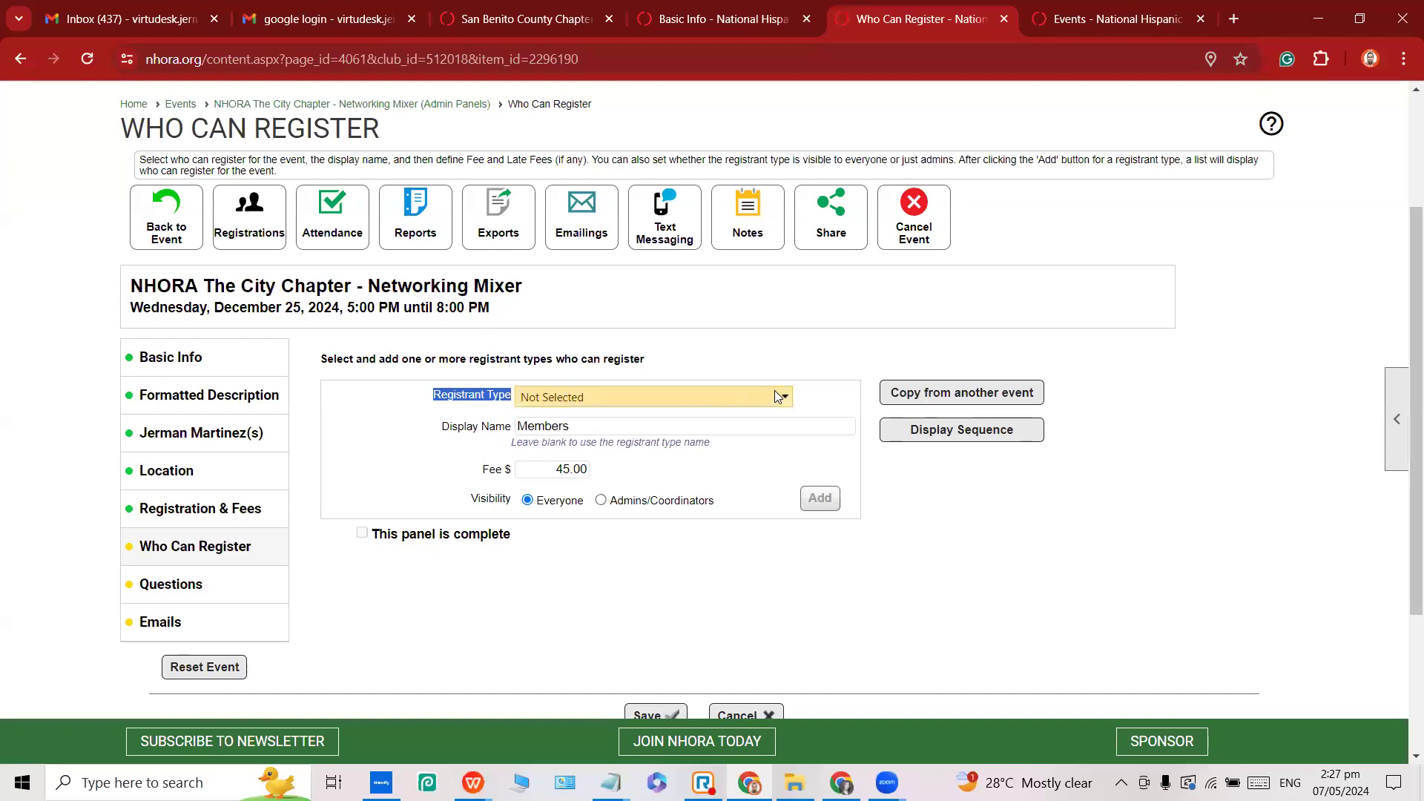
{"action": "left_click", "coordinate": [810, 400]}
{"action": "left_click_drag", "start_coordinate": [430, 398], "coordinate": [520, 403]}
{"action": "left_click", "coordinate": [522, 405]}
{"action": "left_click", "coordinate": [453, 431]}
{"action": "double_click", "coordinate": [542, 427]}
{"action": "double_click", "coordinate": [544, 428]}
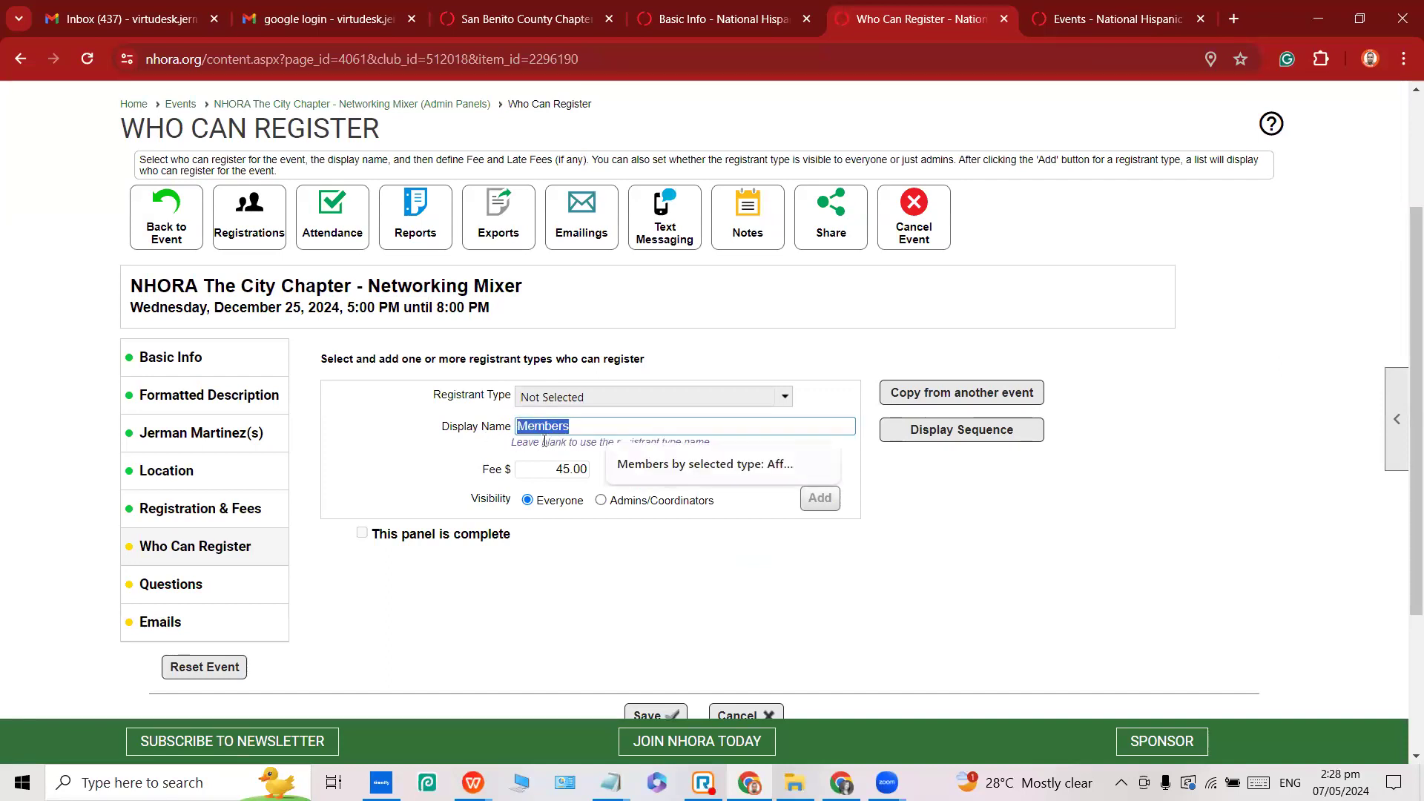
{"action": "double_click", "coordinate": [535, 428]}
{"action": "key", "text": "Tab"}
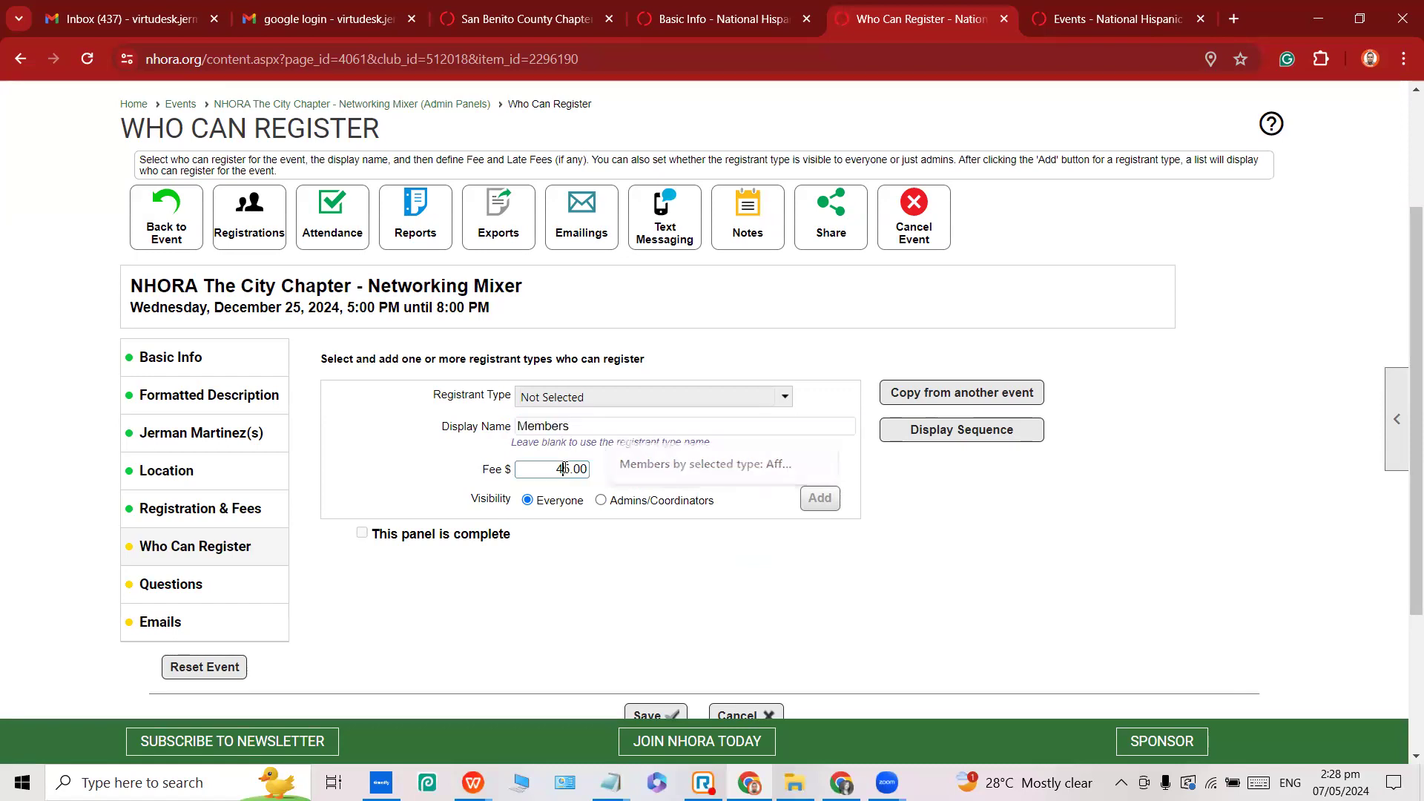
{"action": "left_click", "coordinate": [592, 397]}
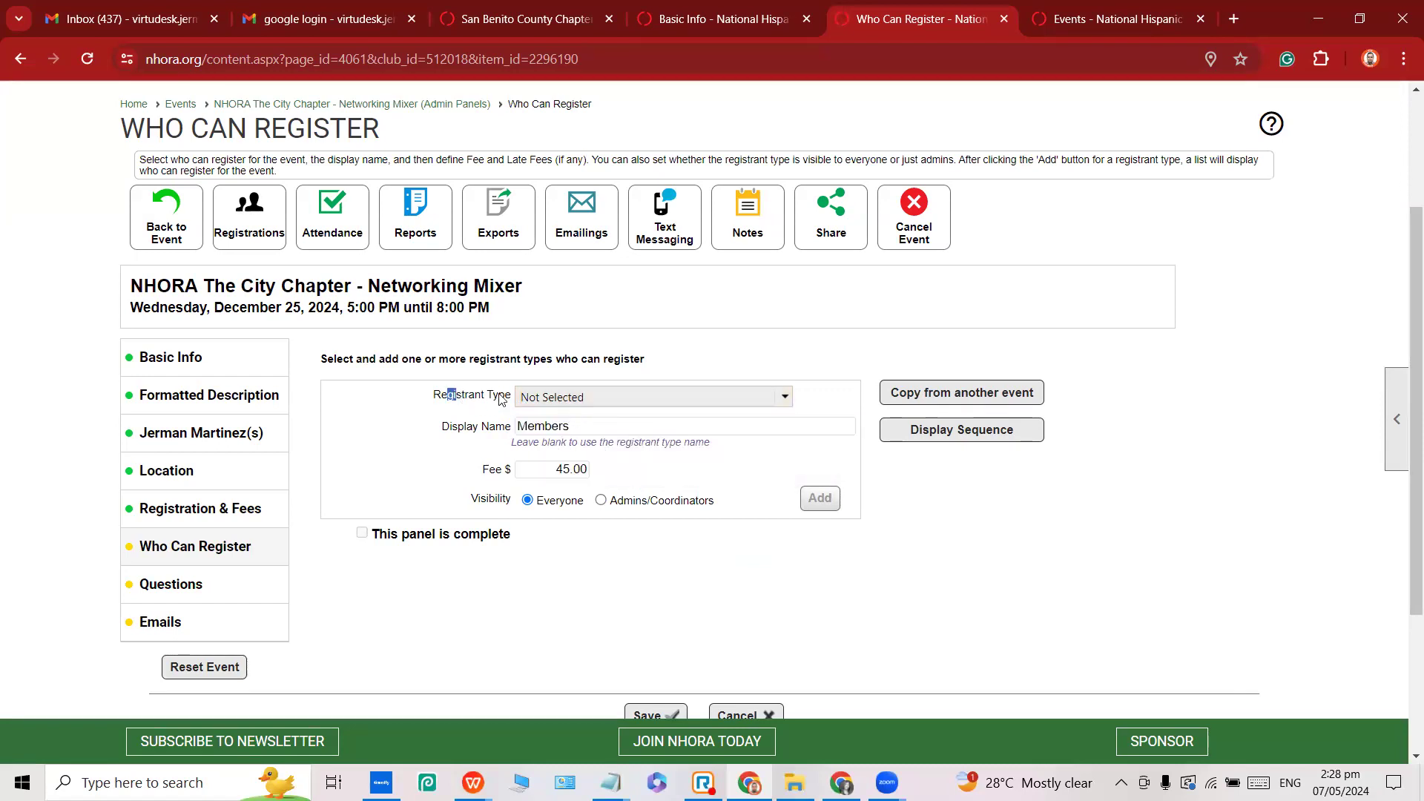
{"action": "left_click", "coordinate": [591, 396]}
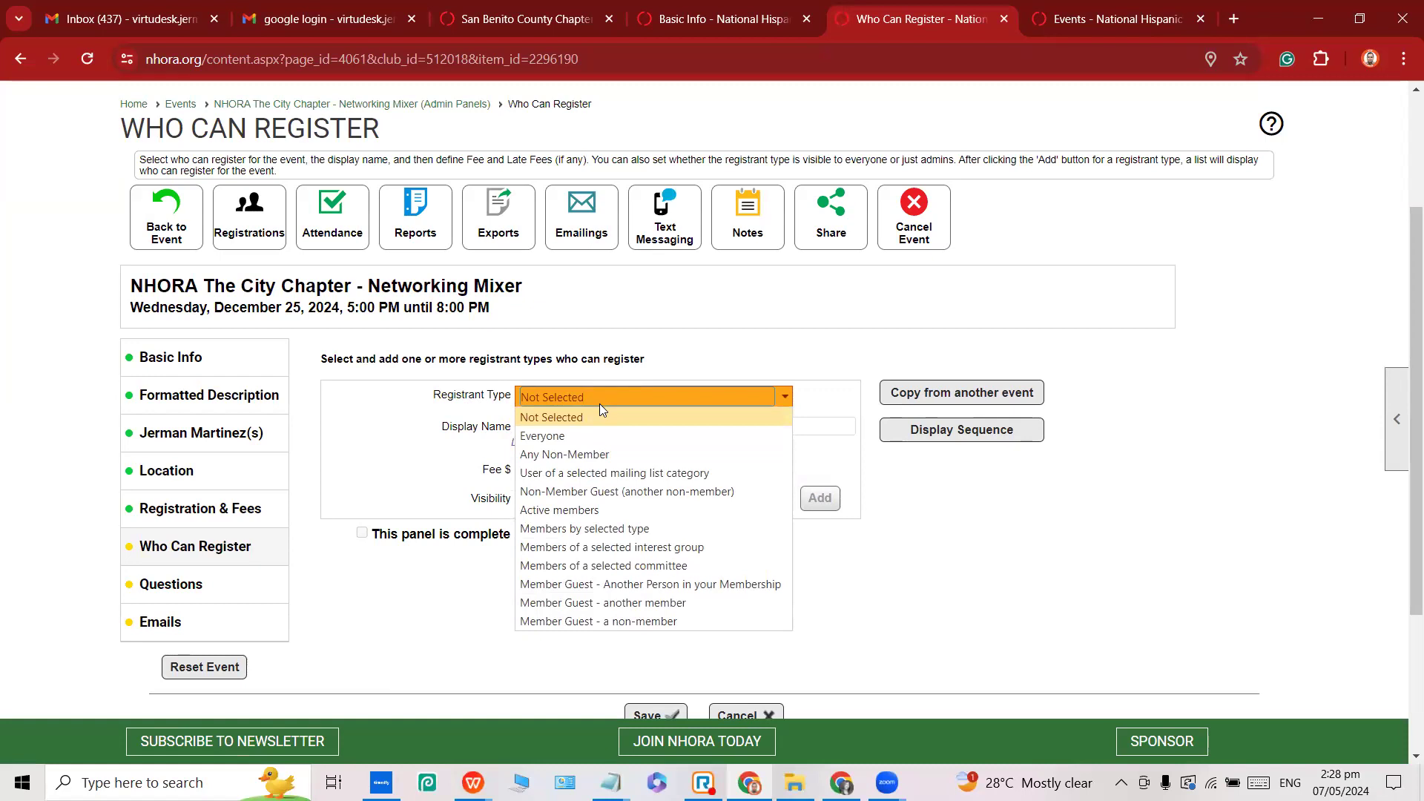
{"action": "left_click", "coordinate": [533, 510]}
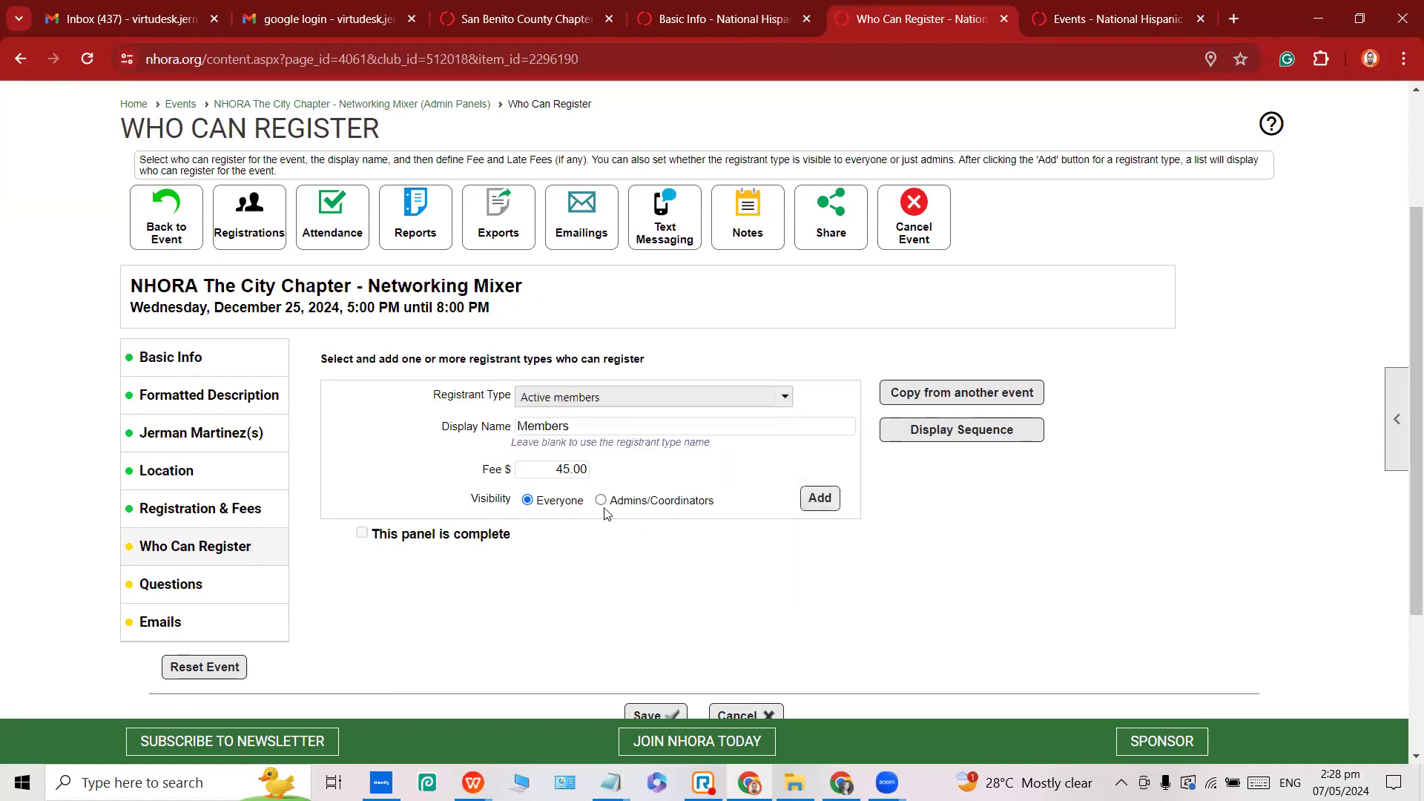
{"action": "left_click", "coordinate": [819, 501]}
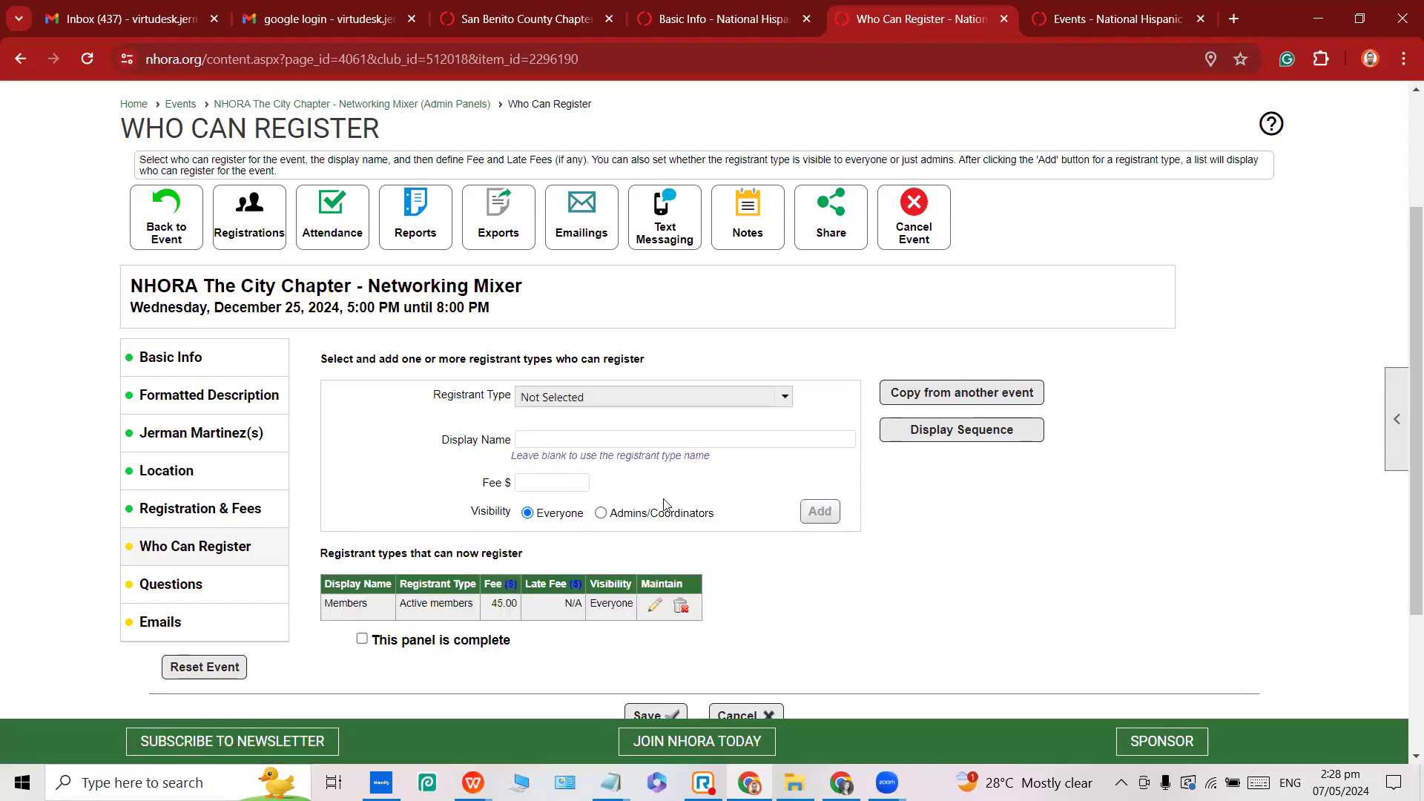
Enter display name 'Non-member' with a fee of 55.
{"action": "left_click", "coordinate": [534, 437]}
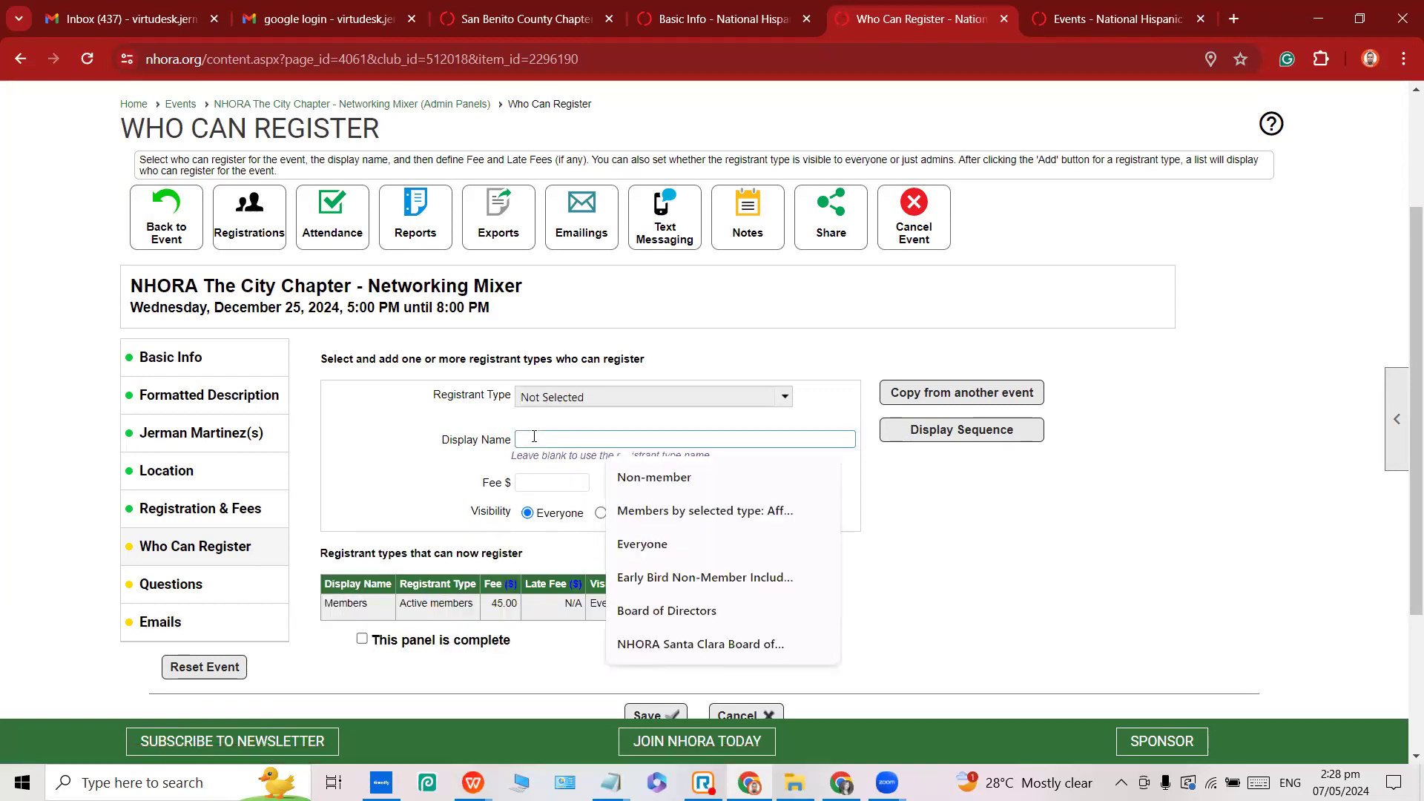
{"action": "type", "text": "Non"}
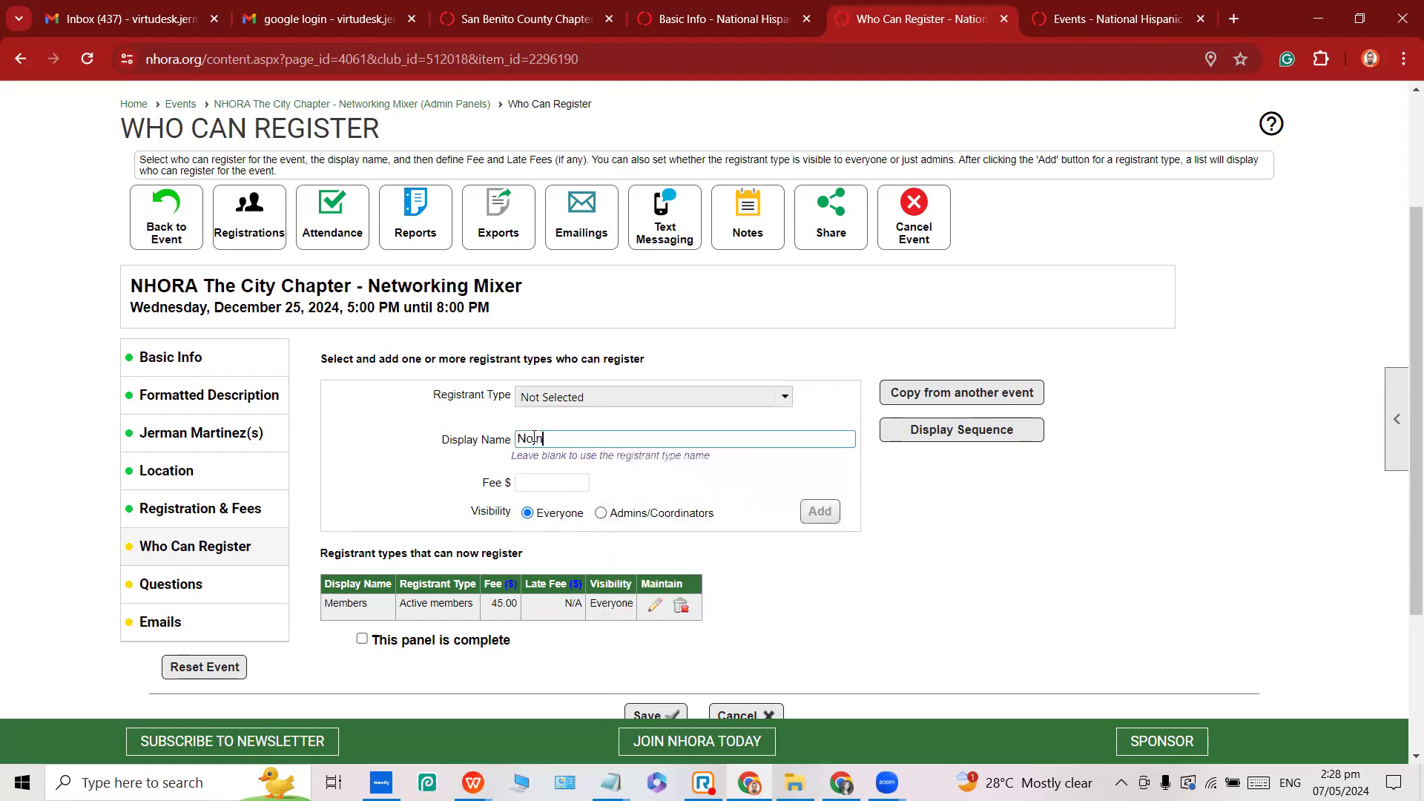
{"action": "type", "text": "-member"}
{"action": "left_click", "coordinate": [539, 480]}
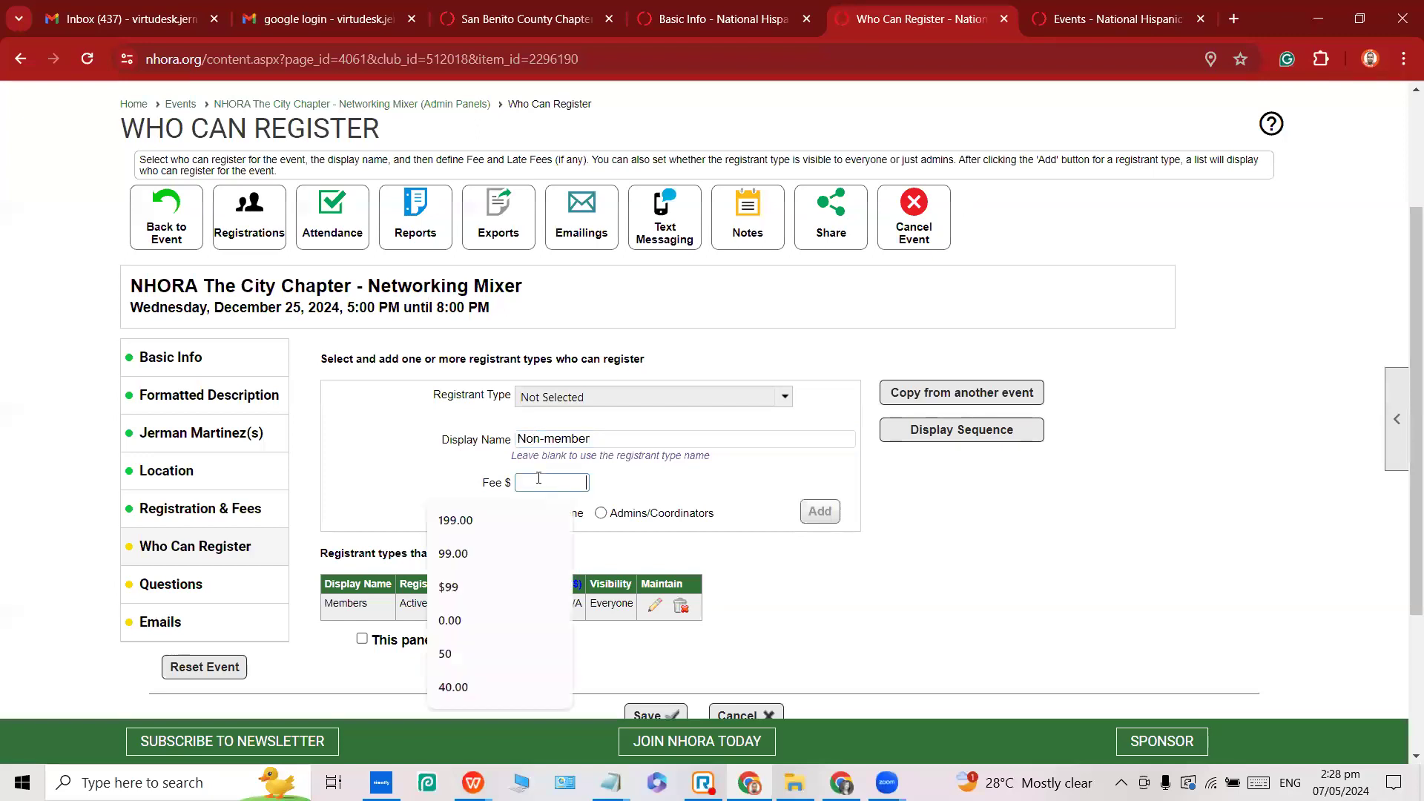
{"action": "type", "text": "55"}
{"action": "left_click", "coordinate": [646, 494]}
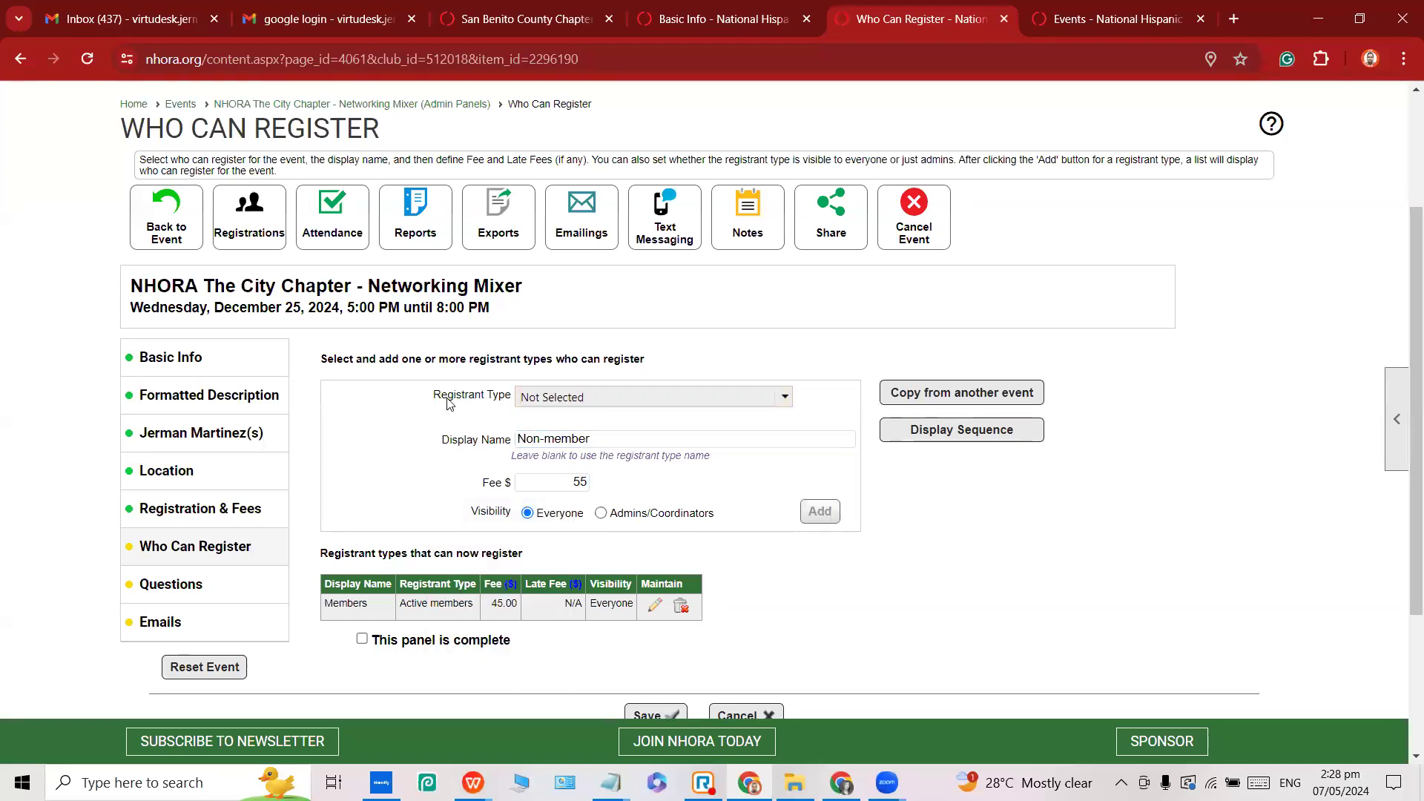
Set Registrant Type to Any Non-Member and add the Non-member entry.
{"action": "left_click_drag", "start_coordinate": [444, 401], "coordinate": [512, 401]}
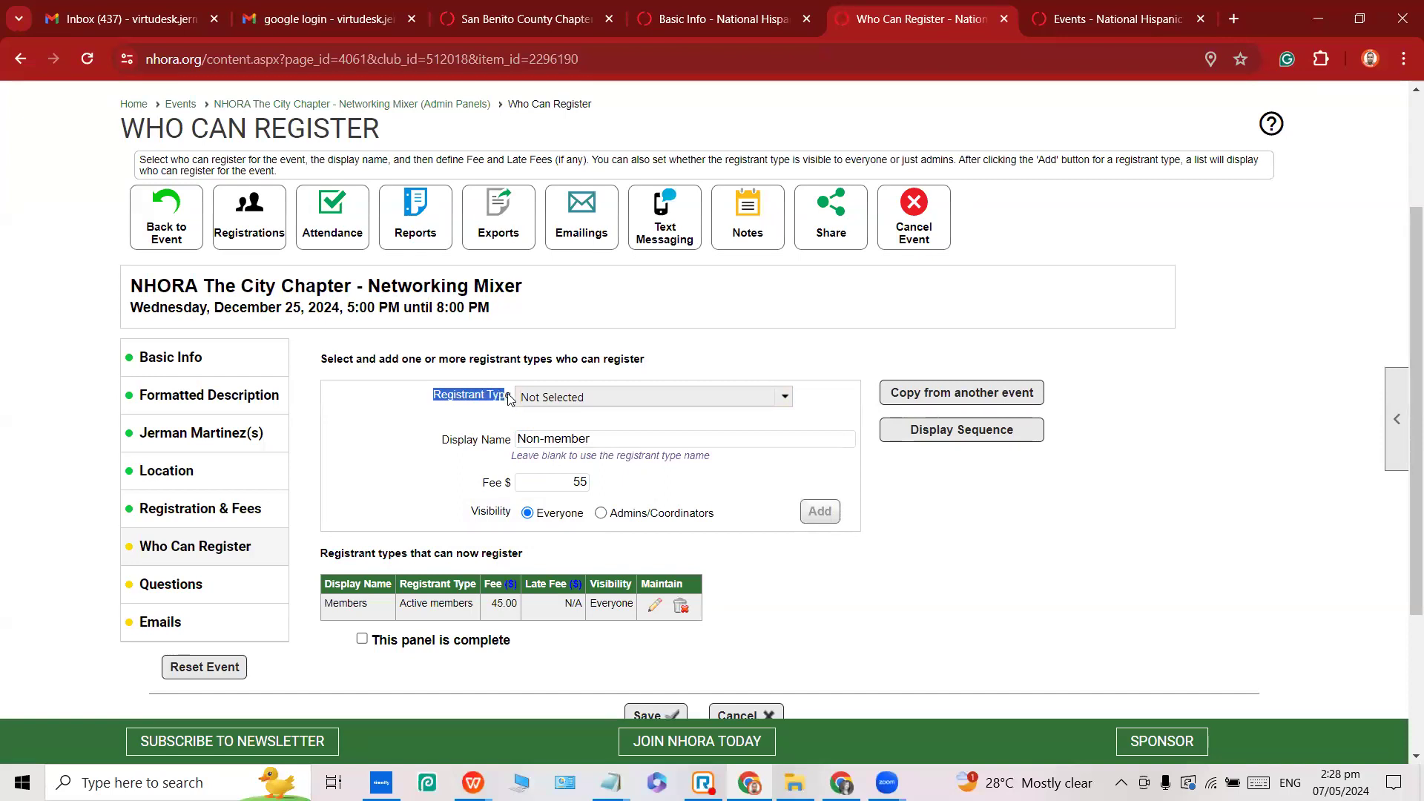
{"action": "left_click", "coordinate": [579, 401]}
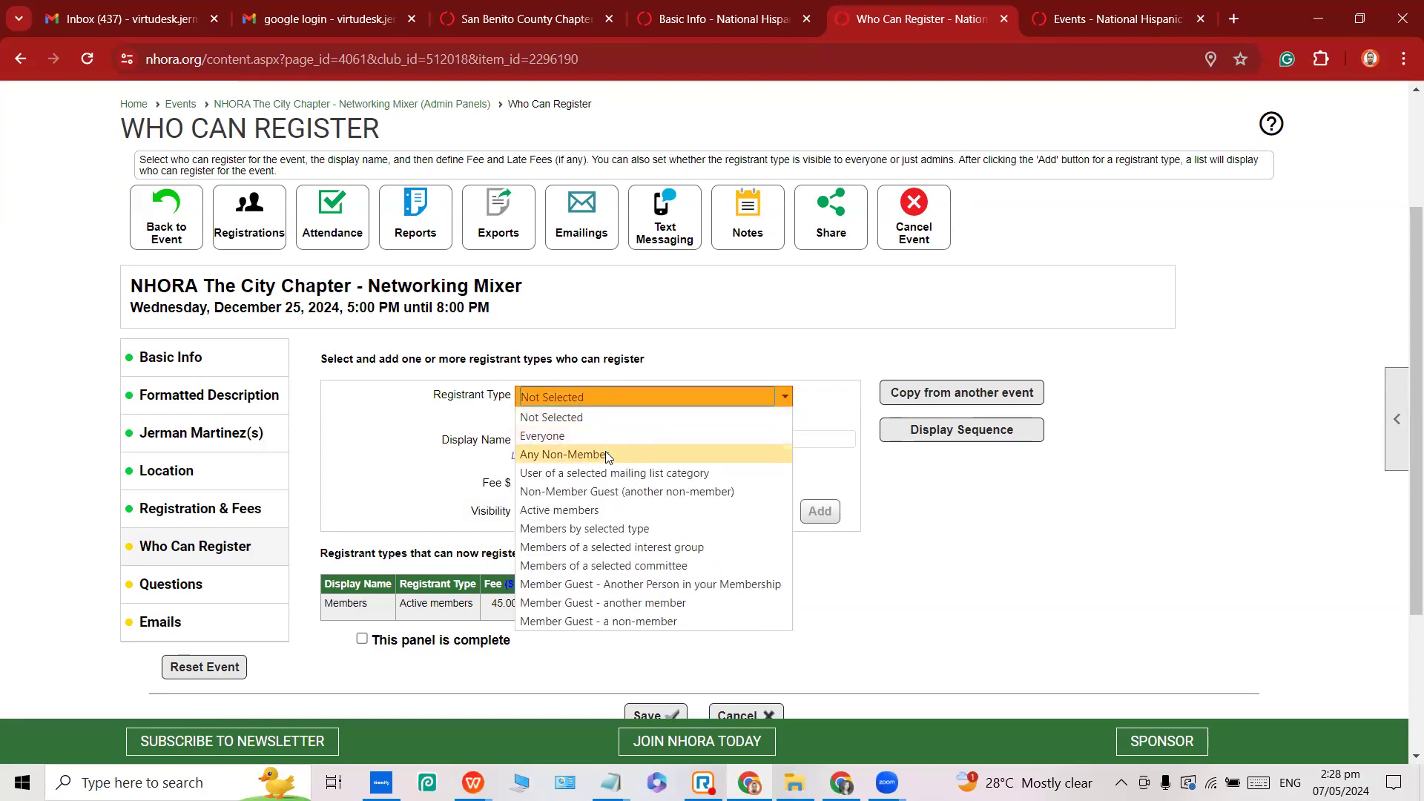
{"action": "left_click", "coordinate": [605, 454]}
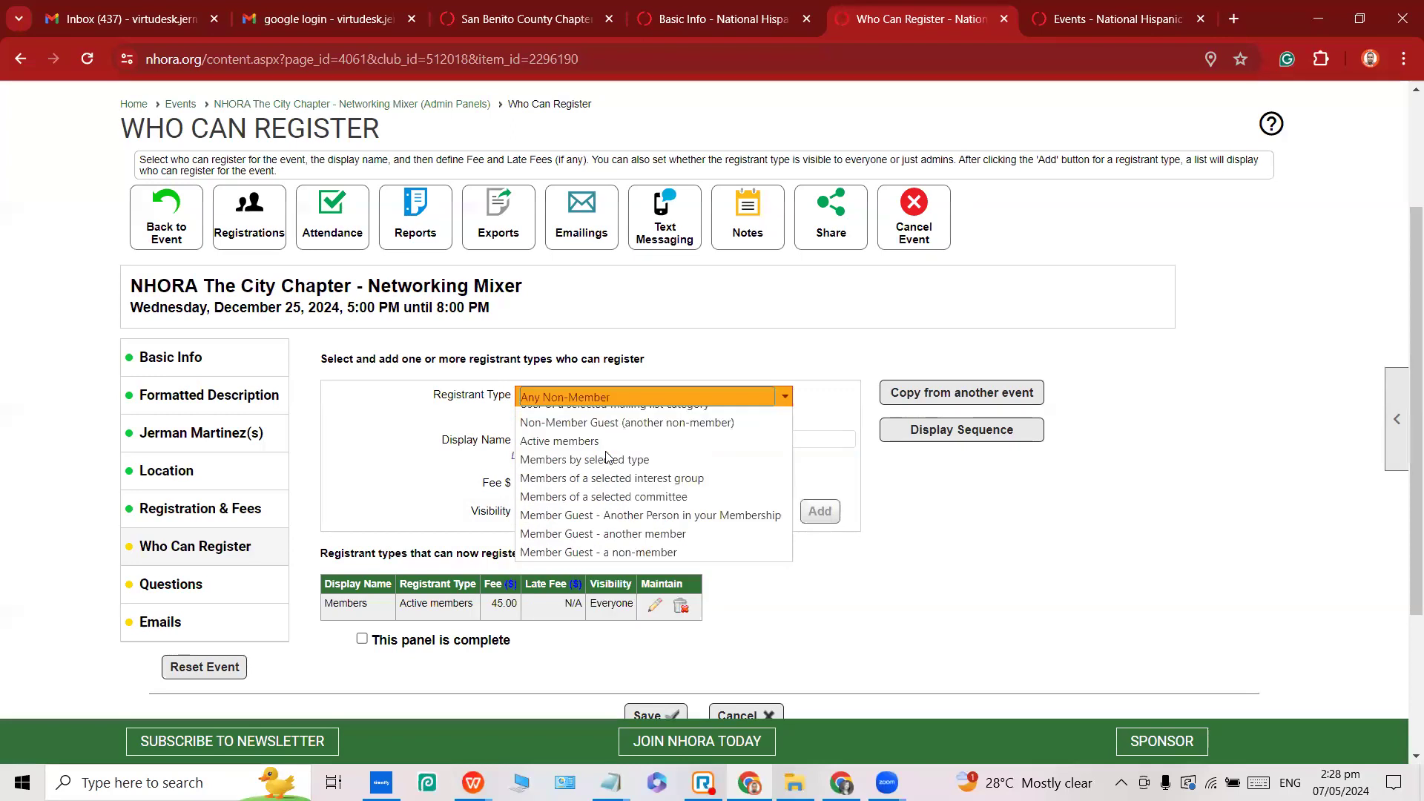
{"action": "left_click", "coordinate": [820, 512]}
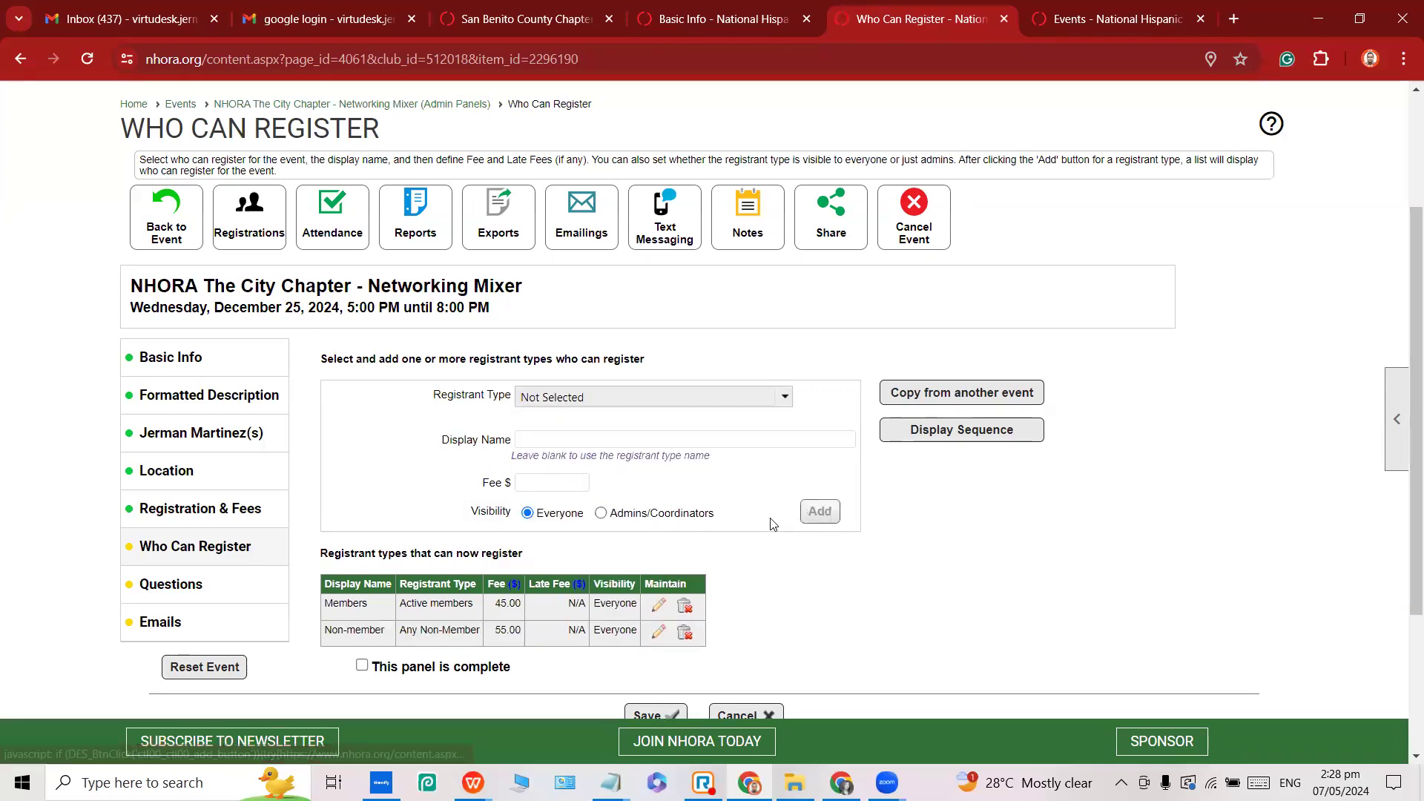
{"action": "scroll", "coordinate": [723, 554], "scroll_direction": "down", "scroll_amount": 1}
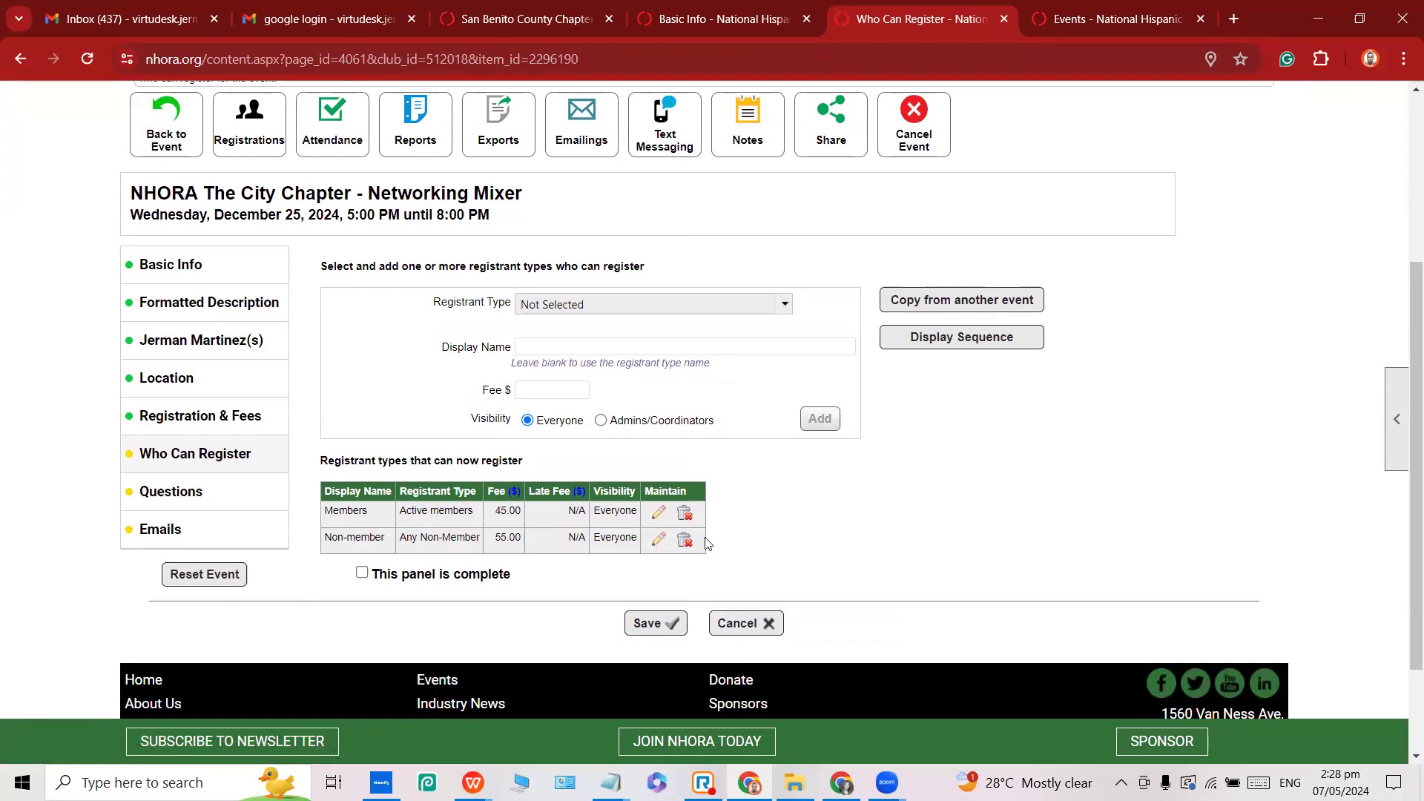
{"action": "double_click", "coordinate": [338, 512]}
{"action": "double_click", "coordinate": [501, 515]}
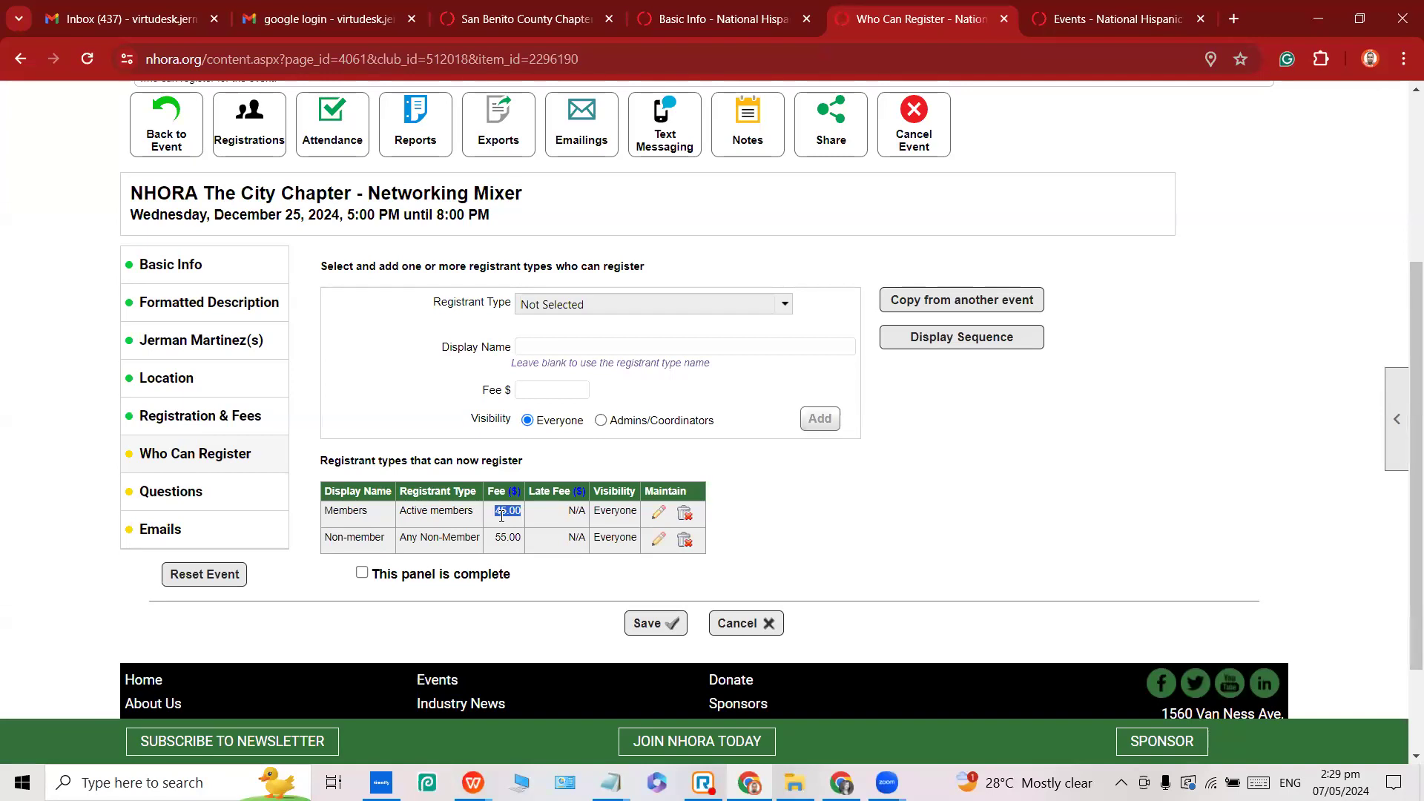
Save Who Can Register as complete (Members 45.00, Non-member 55.00), then view the empty Questions summary.
{"action": "left_click", "coordinate": [362, 574]}
{"action": "left_click", "coordinate": [642, 627]}
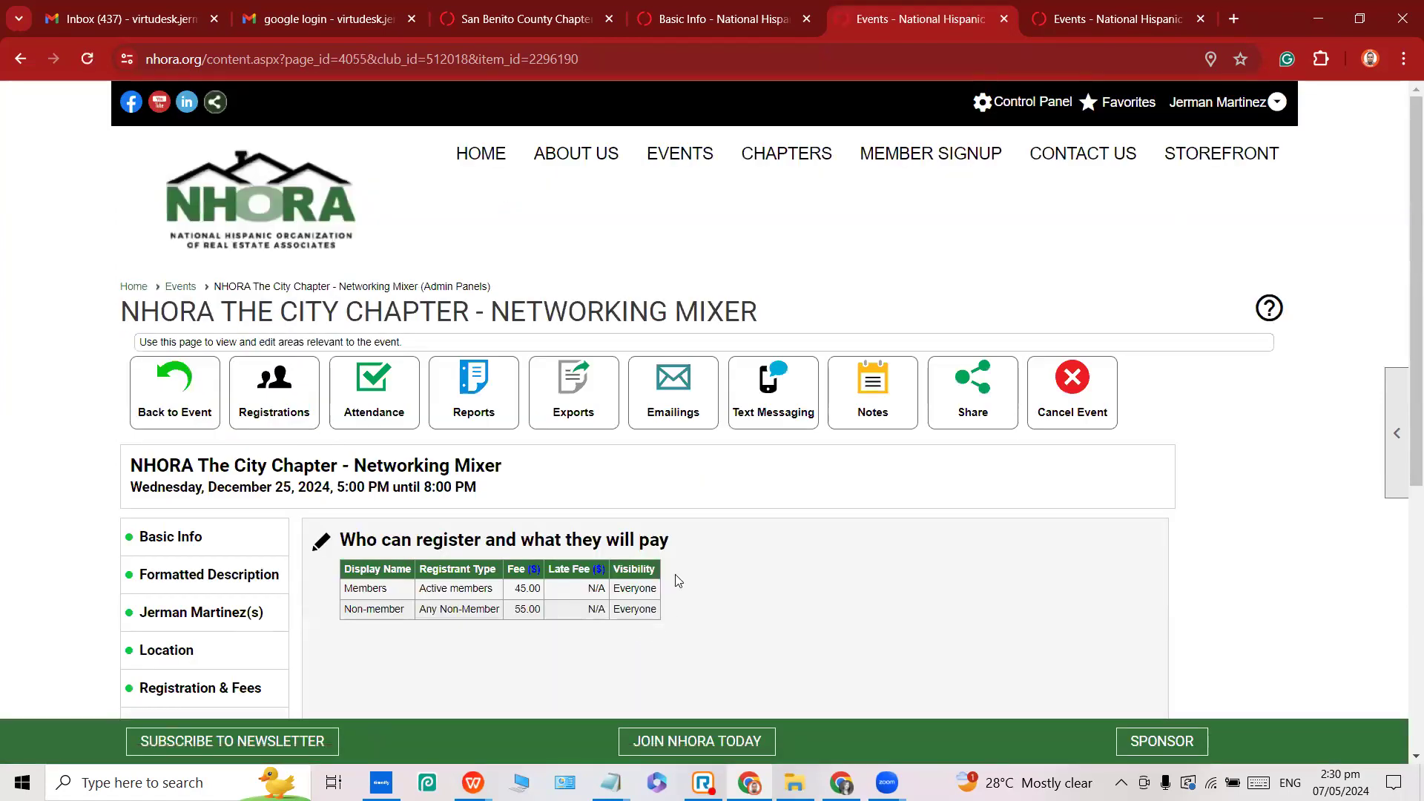
{"action": "scroll", "coordinate": [339, 445], "scroll_direction": "down", "scroll_amount": 5}
{"action": "left_click", "coordinate": [195, 301]}
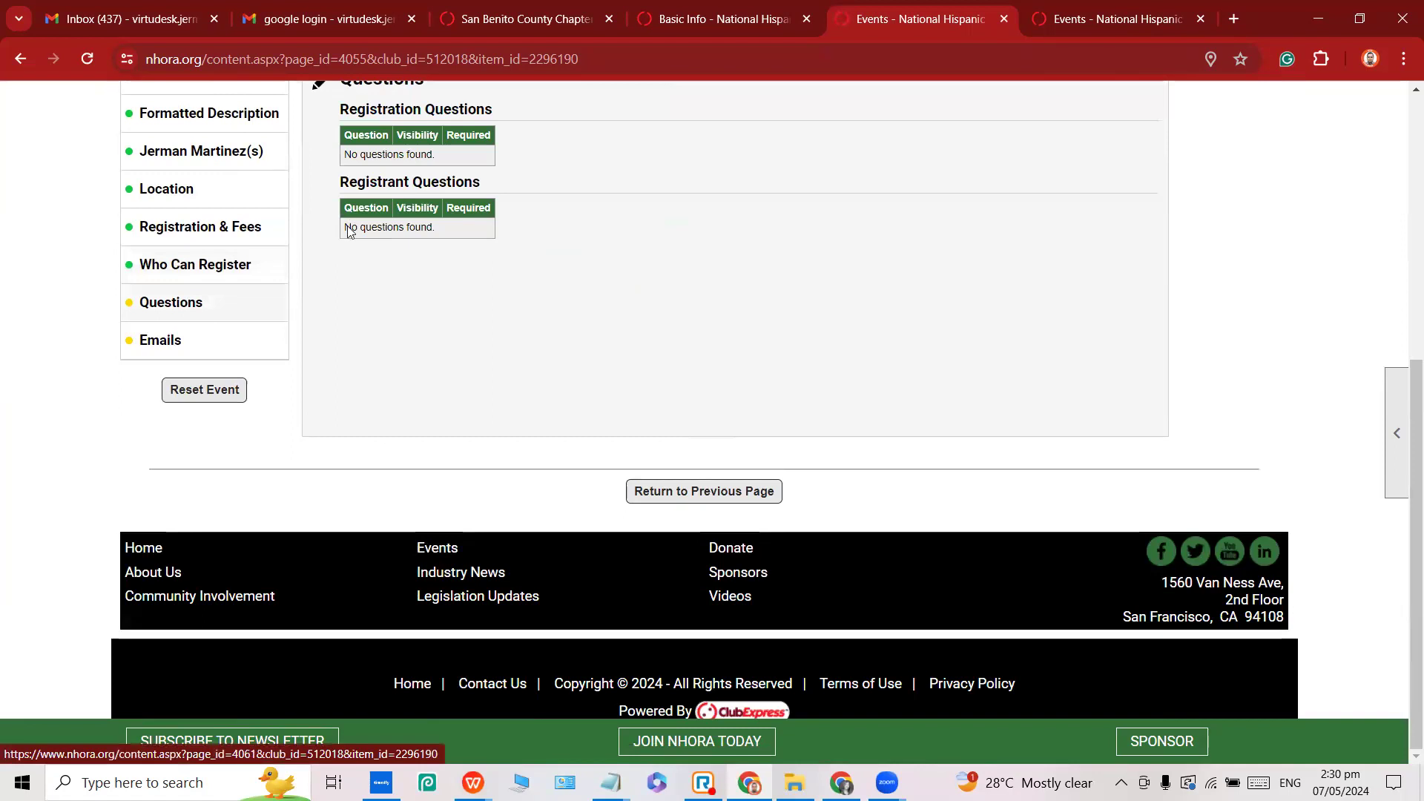
{"action": "scroll", "coordinate": [343, 230], "scroll_direction": "up", "scroll_amount": 1}
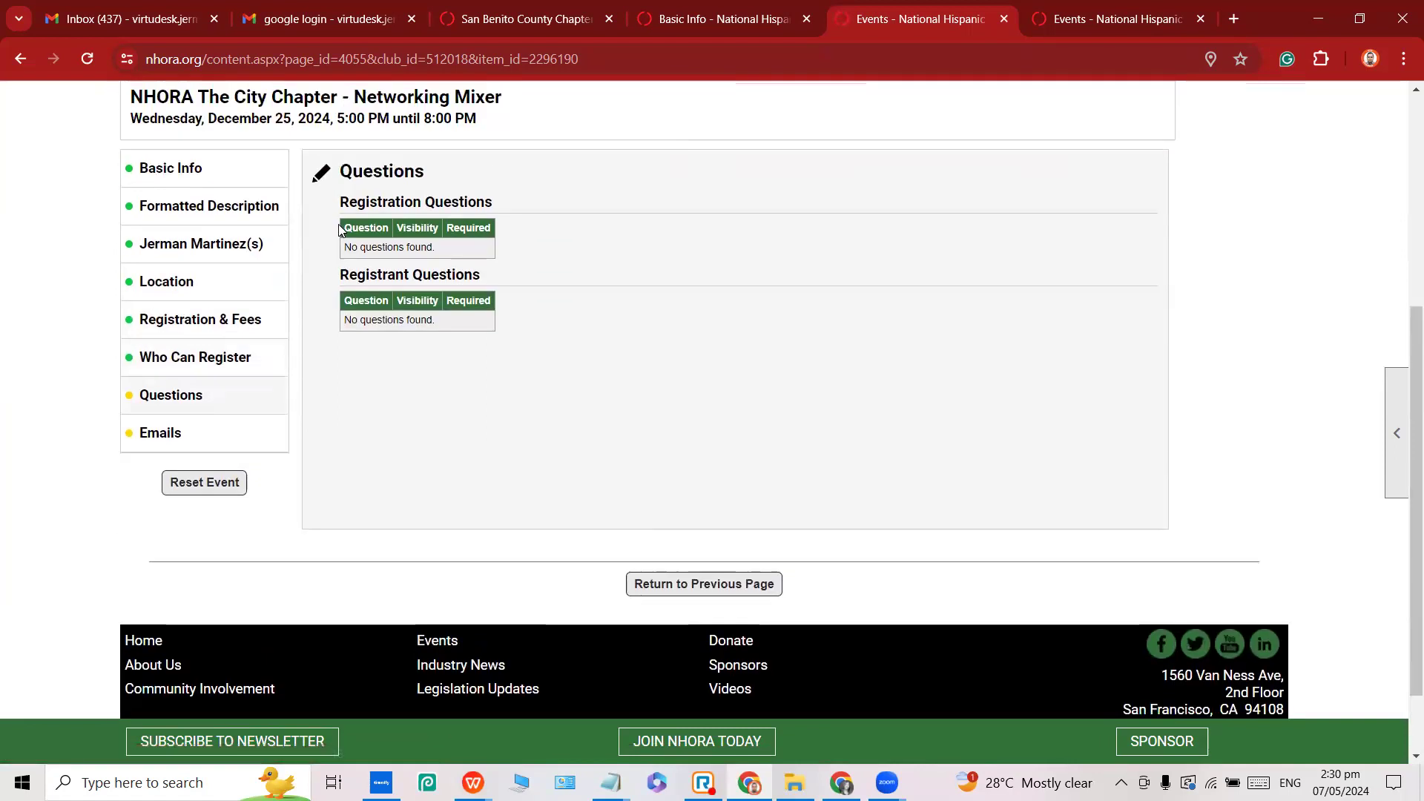
Add the predefined Email Address question as a required registration question.
{"action": "left_click", "coordinate": [320, 179]}
{"action": "scroll", "coordinate": [340, 211], "scroll_direction": "down", "scroll_amount": 5}
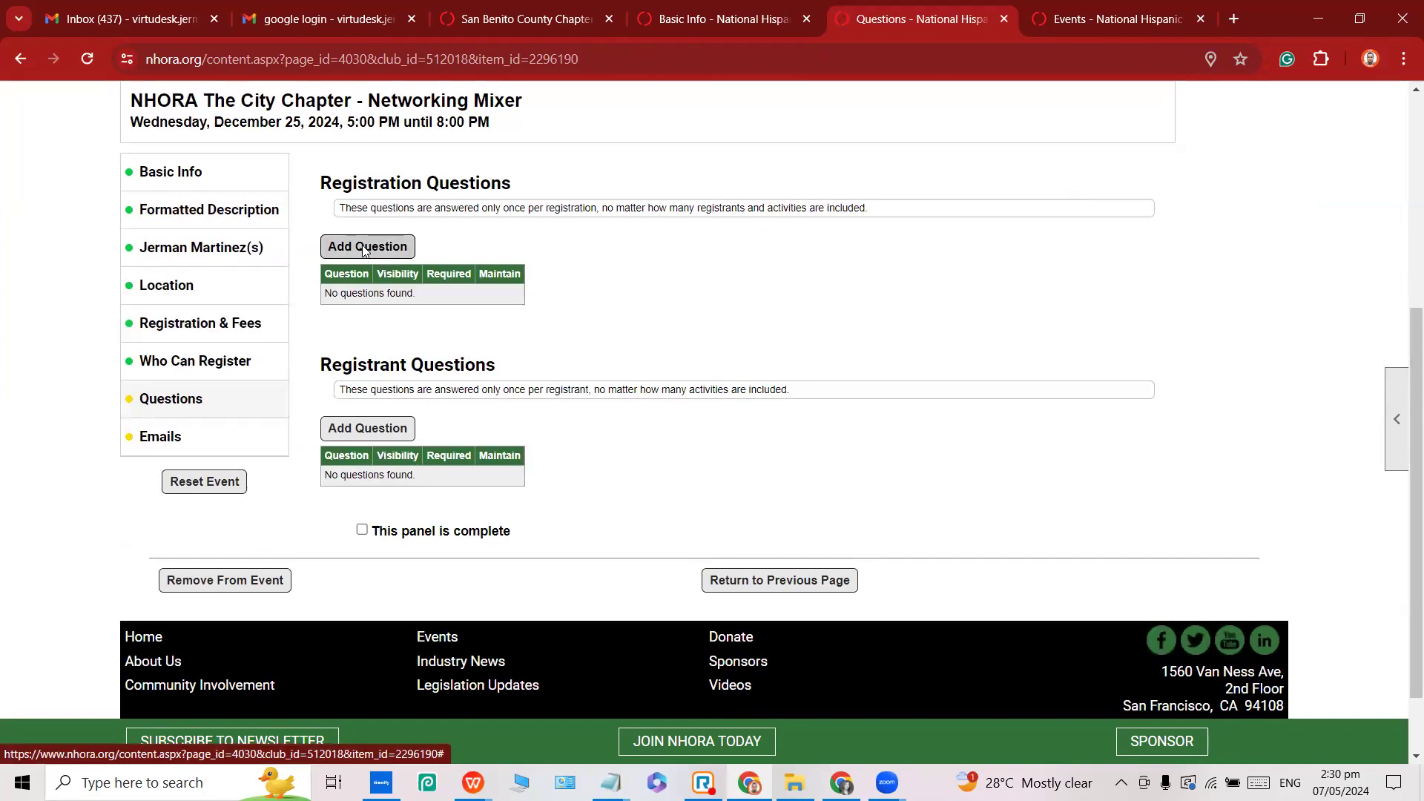
{"action": "left_click", "coordinate": [363, 247]}
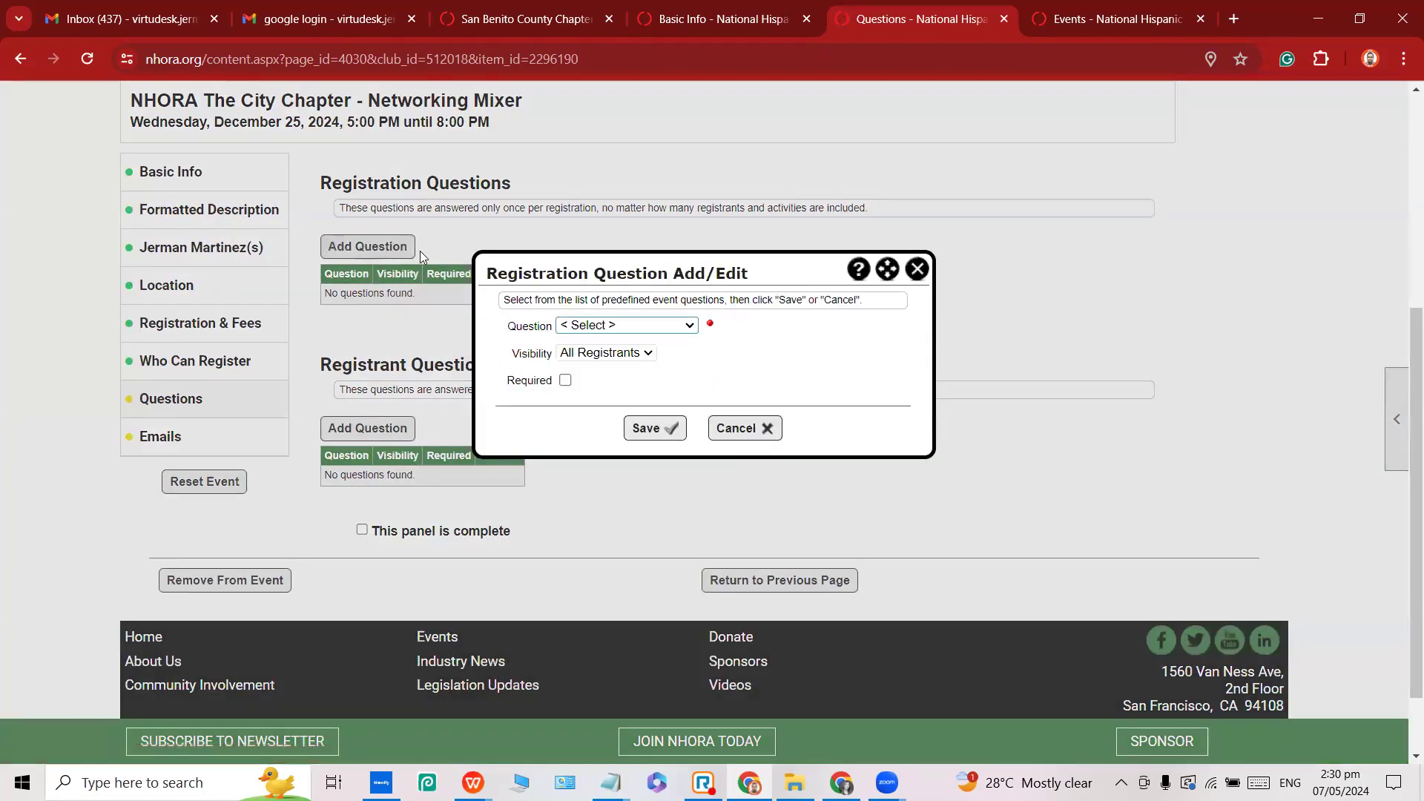
{"action": "left_click", "coordinate": [637, 326]}
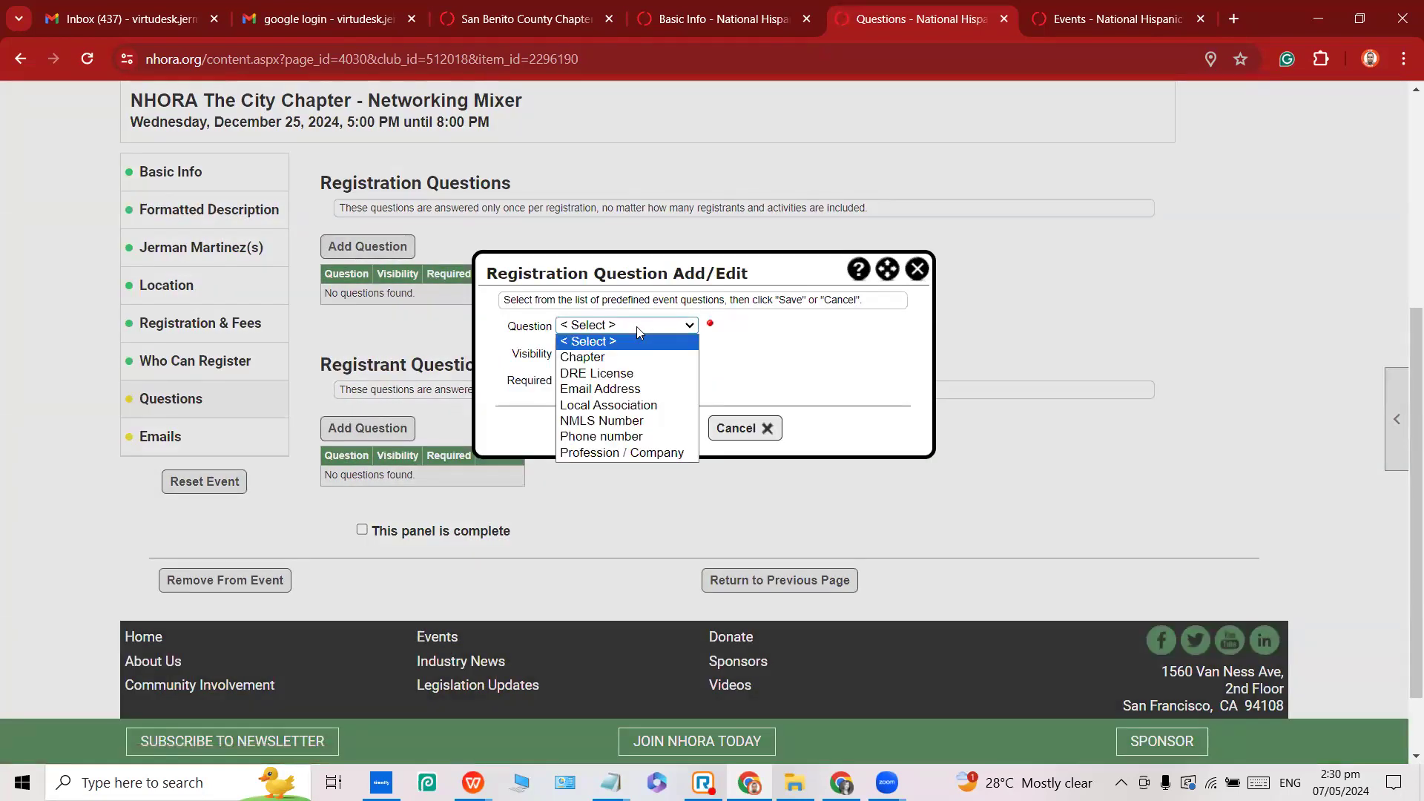
{"action": "left_click", "coordinate": [617, 390]}
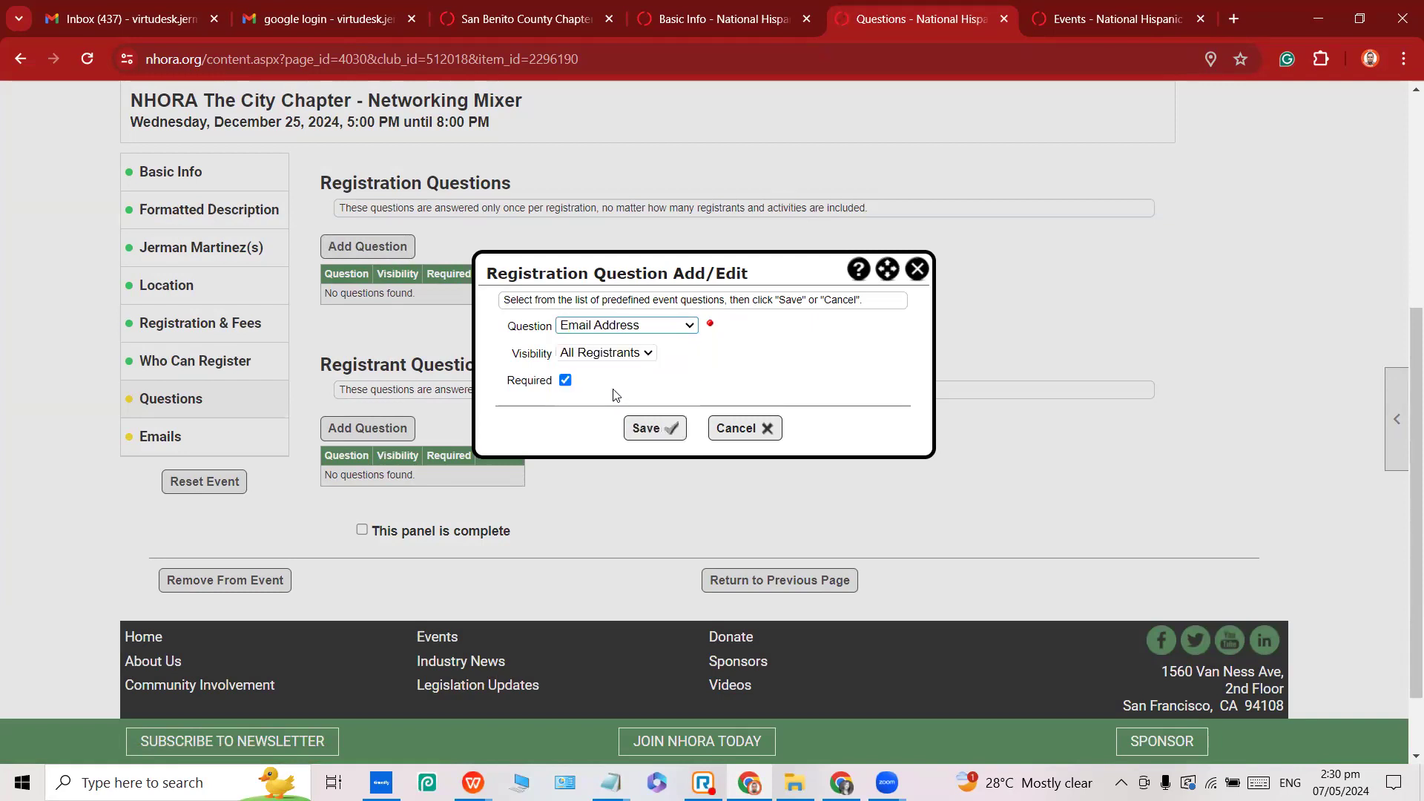
{"action": "left_click", "coordinate": [653, 429]}
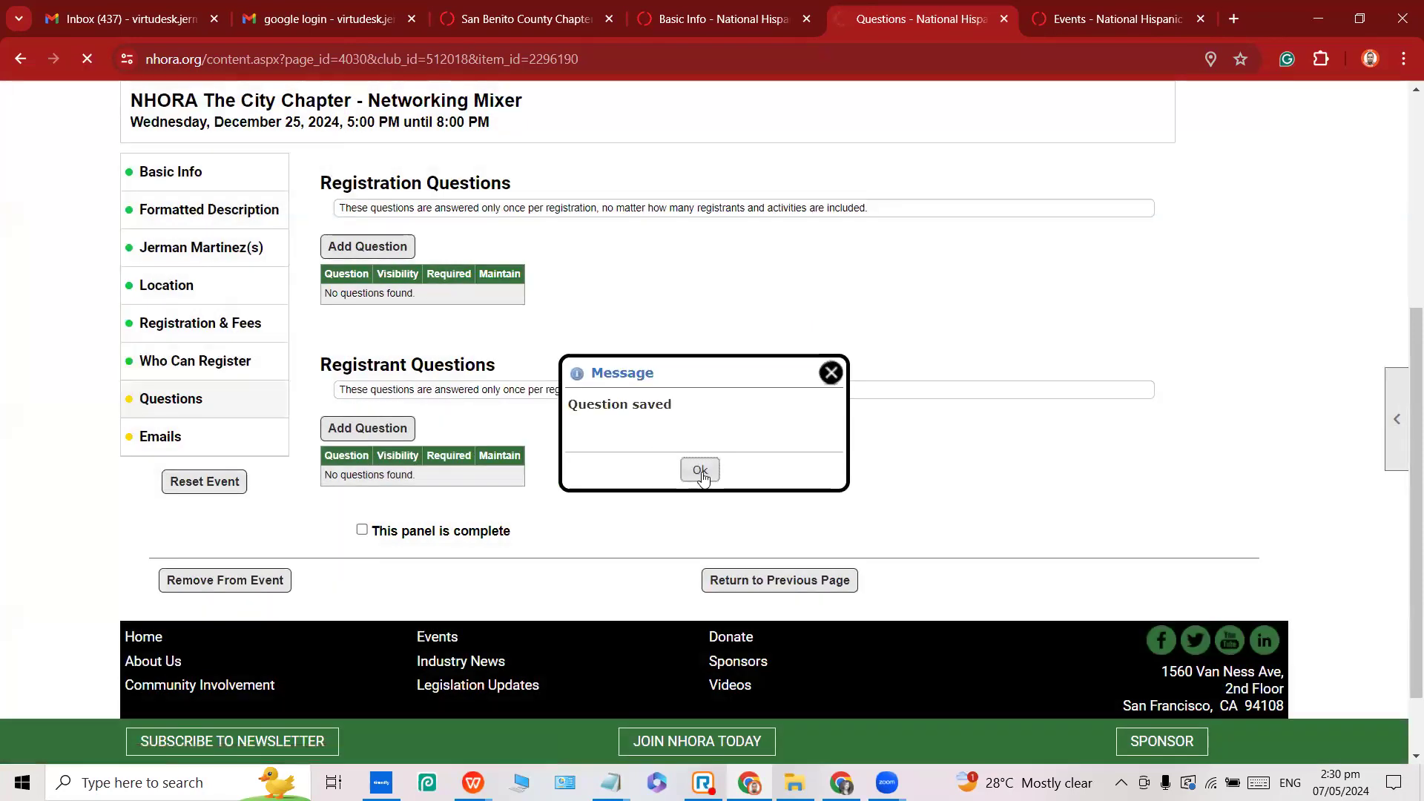
{"action": "left_click", "coordinate": [700, 475]}
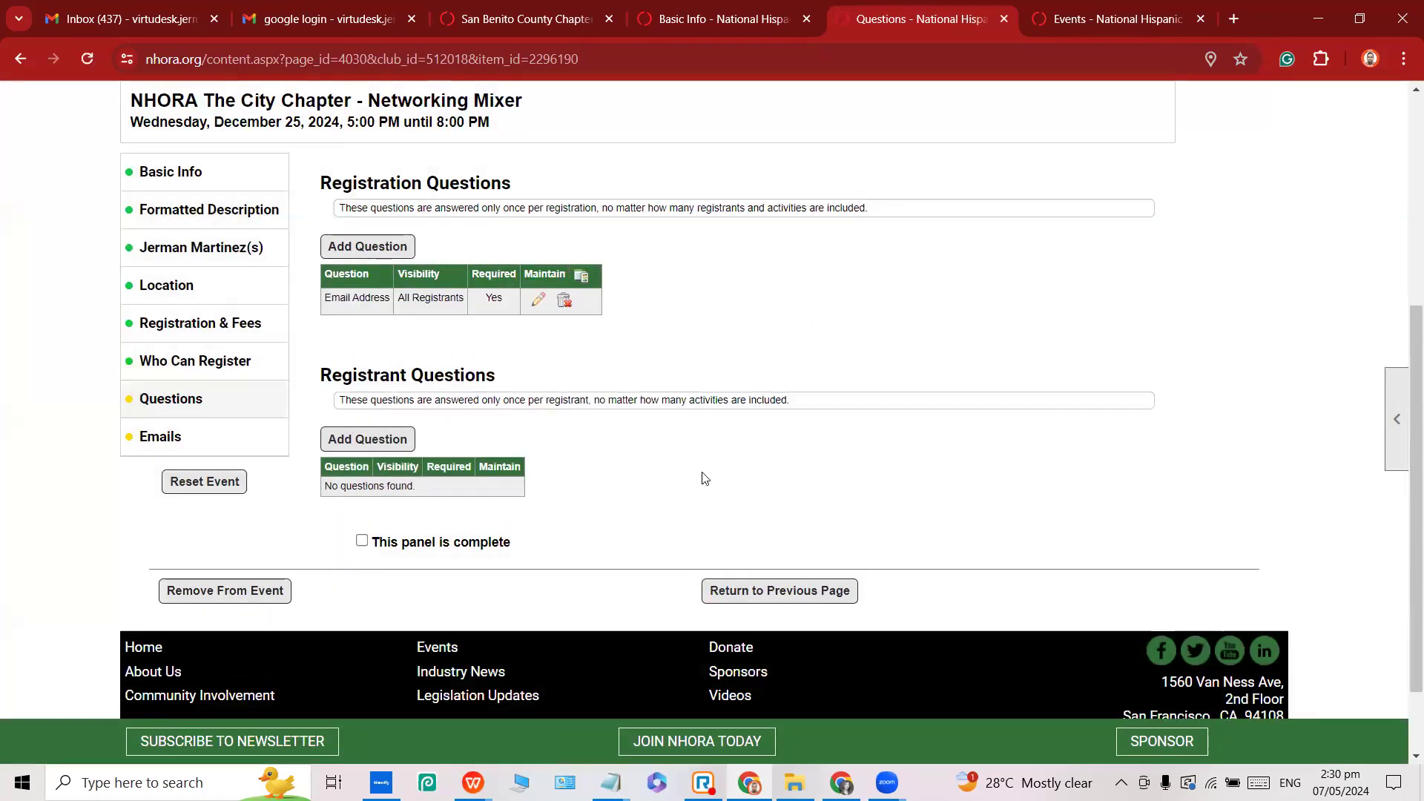
Add the predefined Phone number question as a required registration question.
{"action": "left_click", "coordinate": [377, 249]}
{"action": "left_click", "coordinate": [635, 328]}
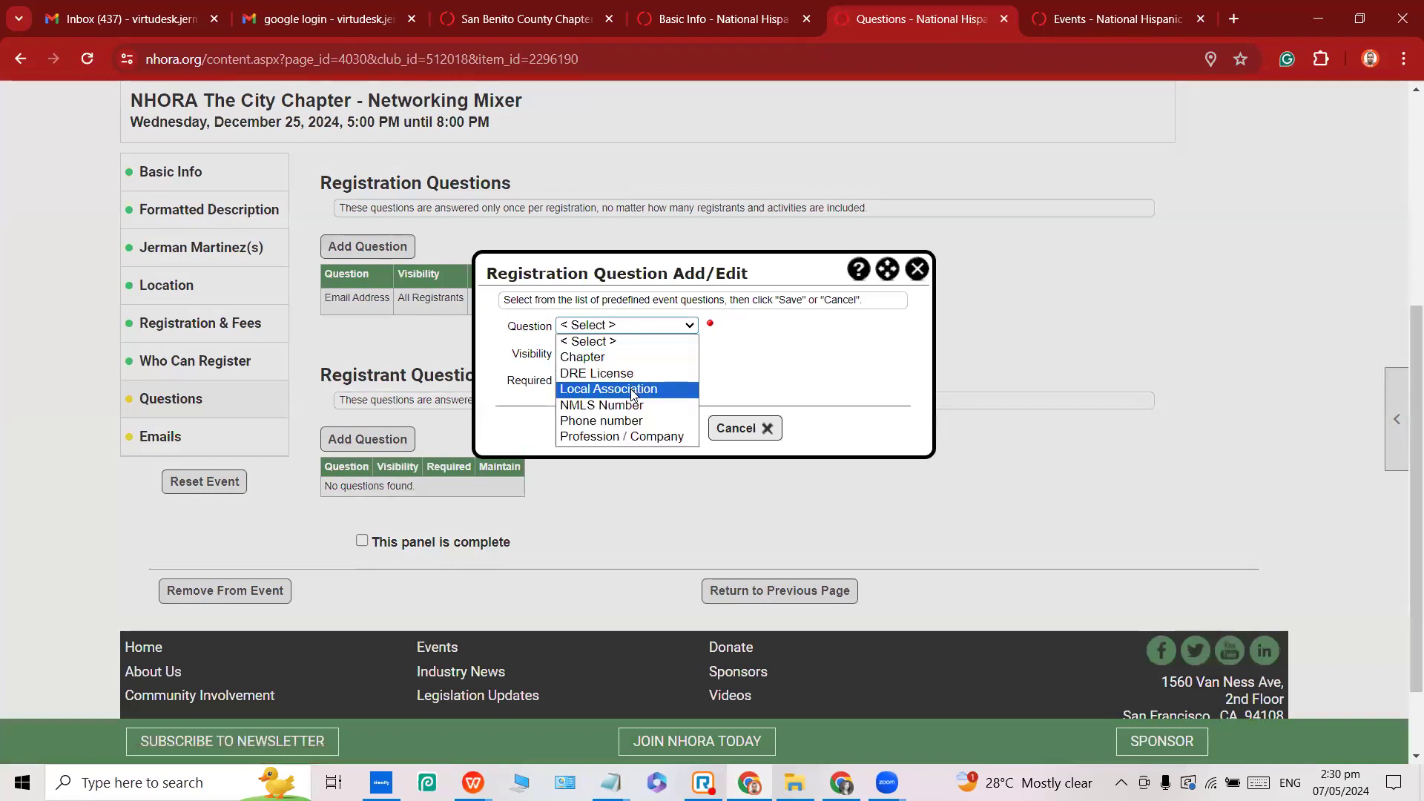
{"action": "left_click", "coordinate": [623, 421]}
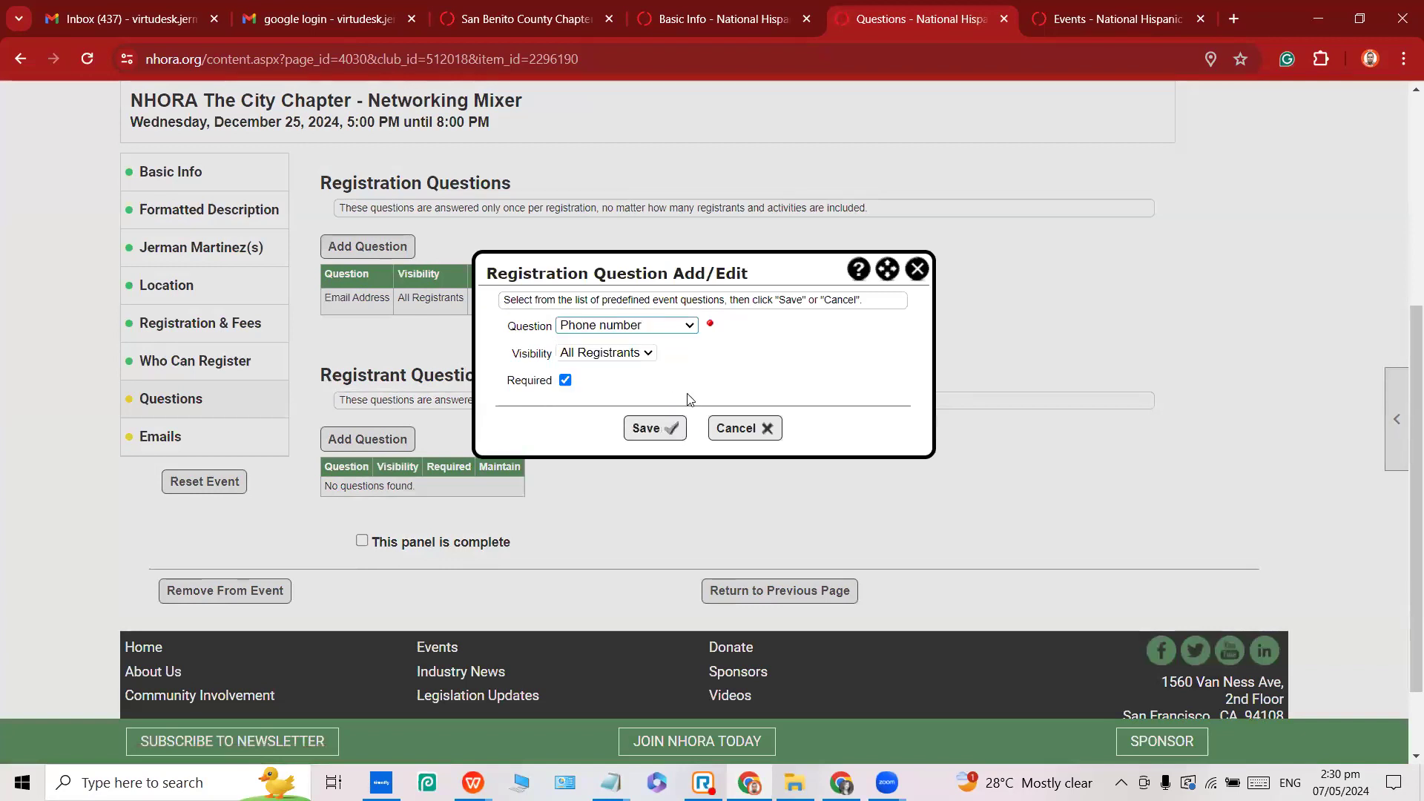
{"action": "left_click", "coordinate": [665, 427]}
{"action": "left_click", "coordinate": [698, 470]}
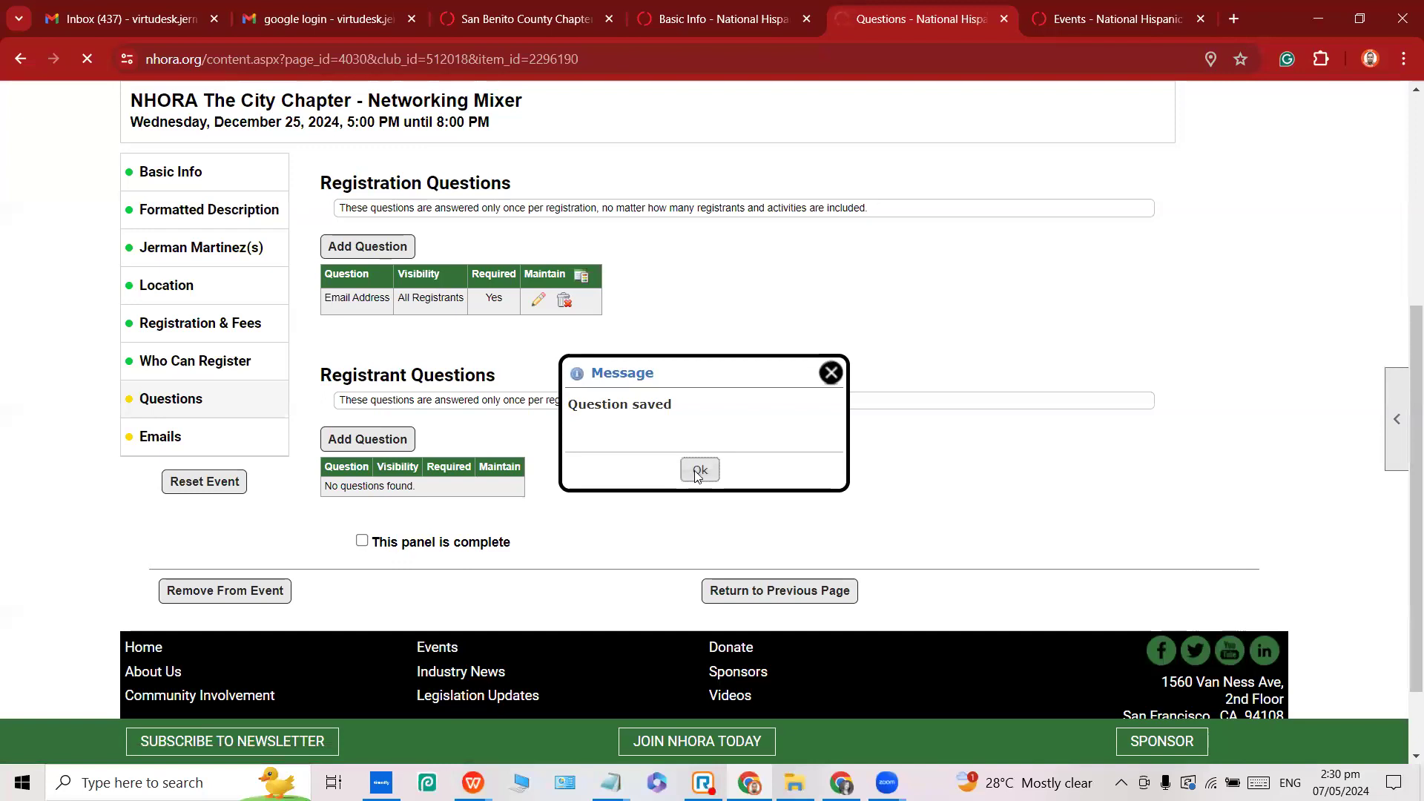
Abandon a third question and re-save Email Address with Required still ticked.
{"action": "left_click", "coordinate": [394, 252]}
{"action": "left_click", "coordinate": [610, 328]}
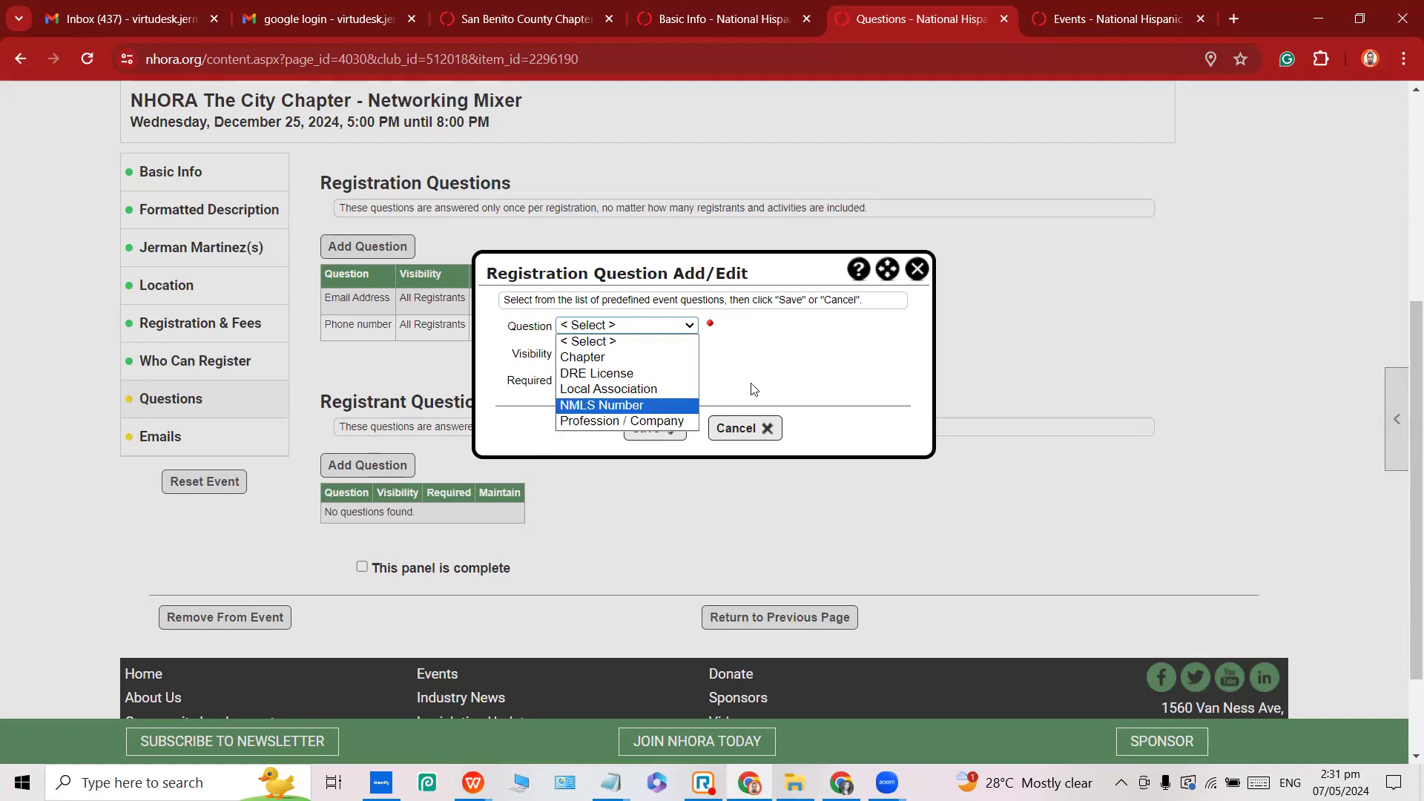
{"action": "left_click", "coordinate": [777, 384]}
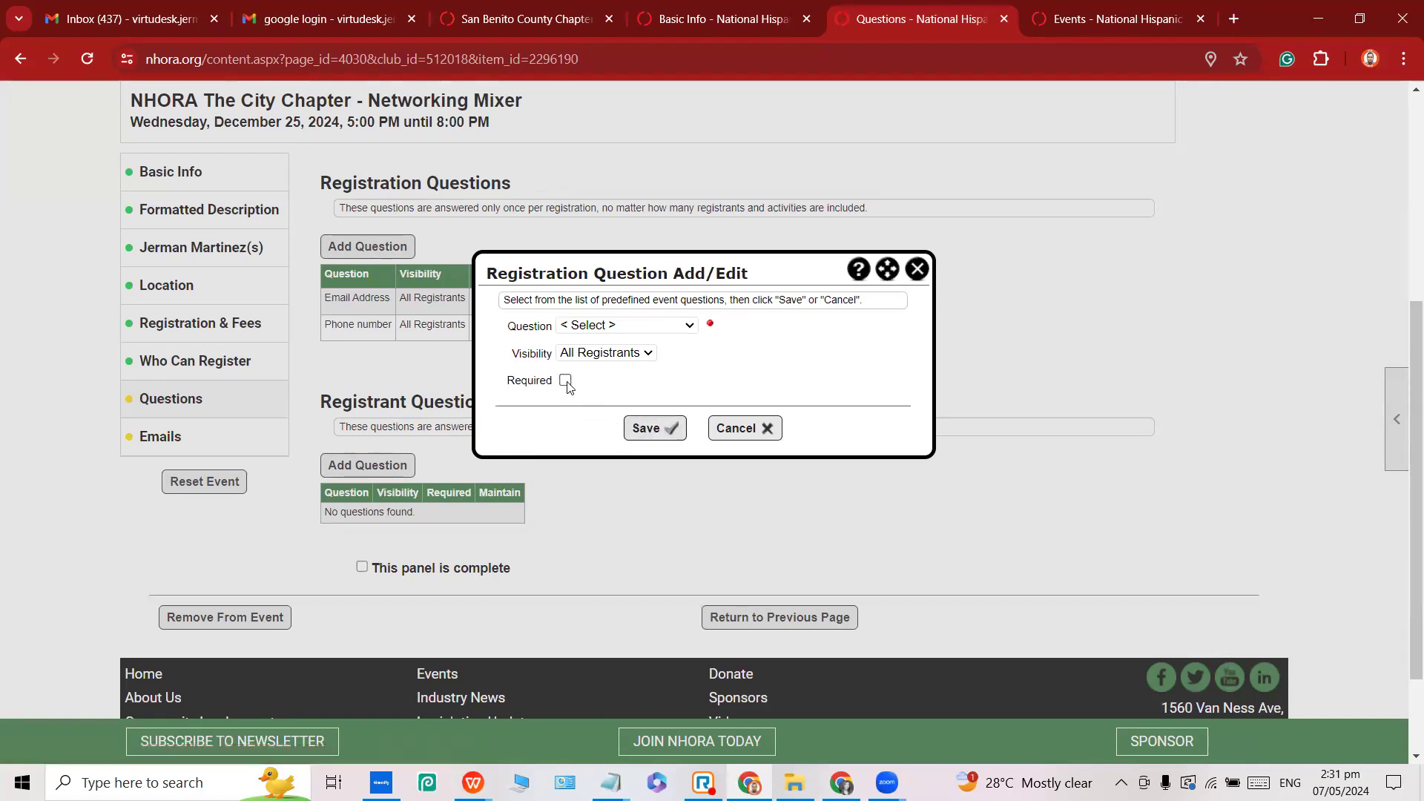
{"action": "left_click", "coordinate": [744, 428]}
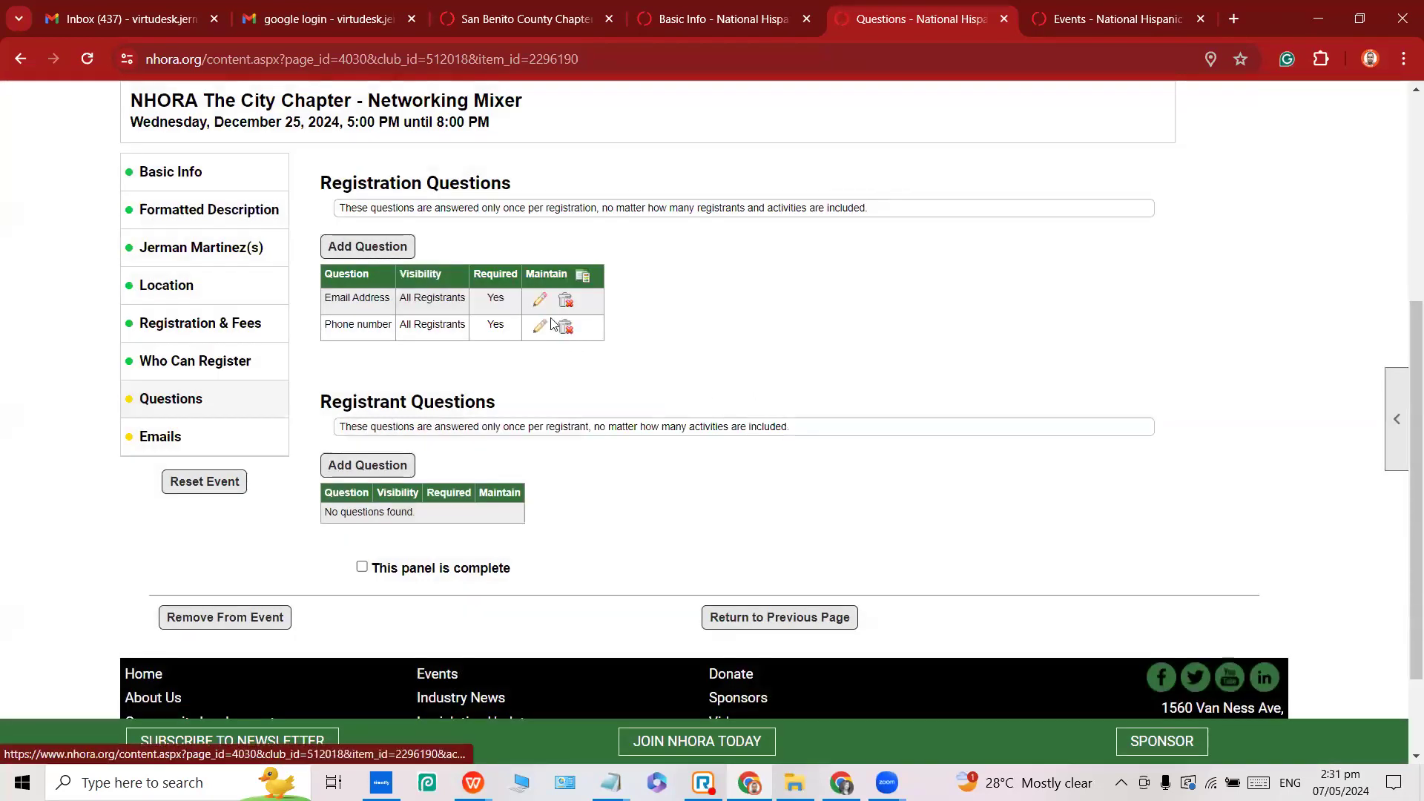
{"action": "left_click", "coordinate": [540, 300]}
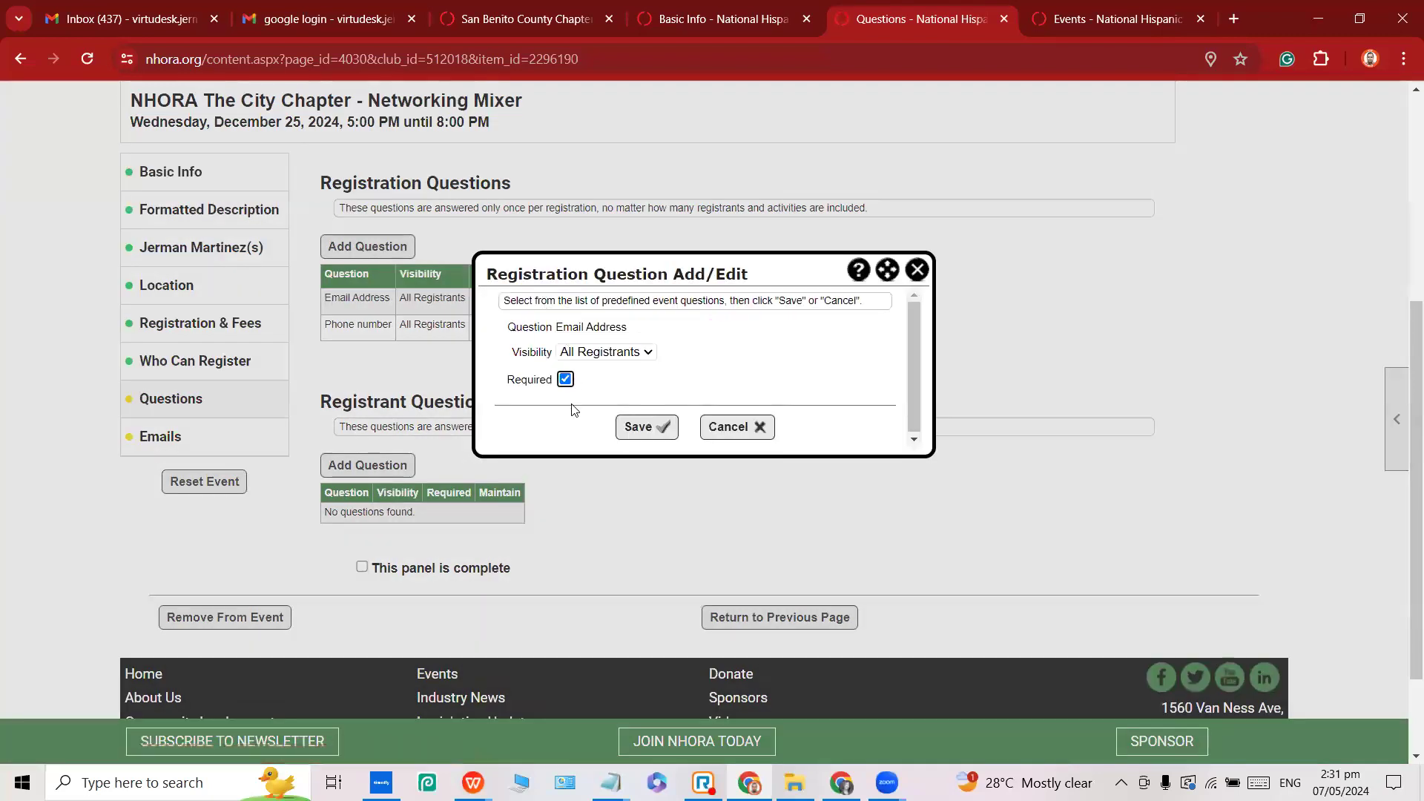
{"action": "left_click", "coordinate": [566, 380]}
{"action": "left_click", "coordinate": [566, 380]}
{"action": "left_click", "coordinate": [639, 430]}
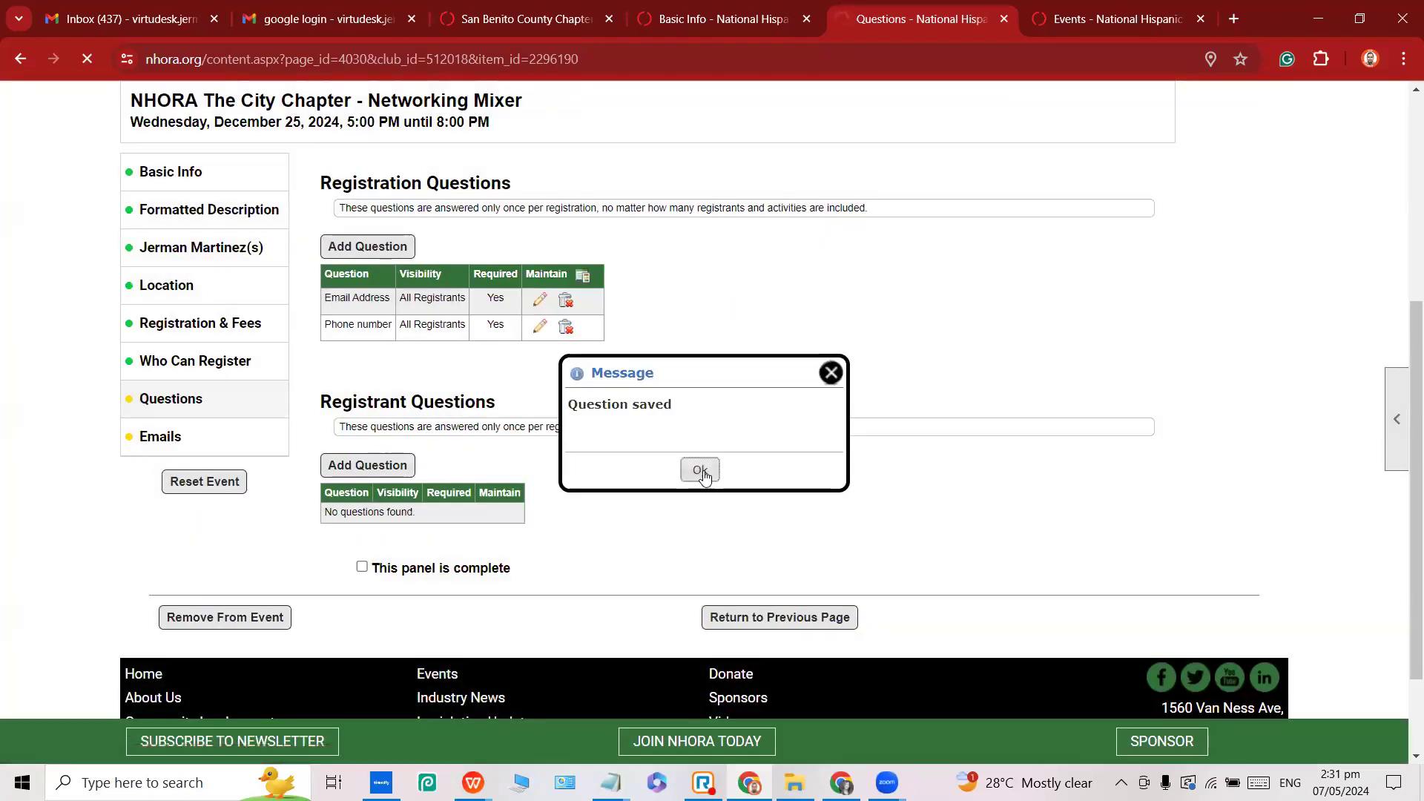
{"action": "left_click", "coordinate": [701, 470]}
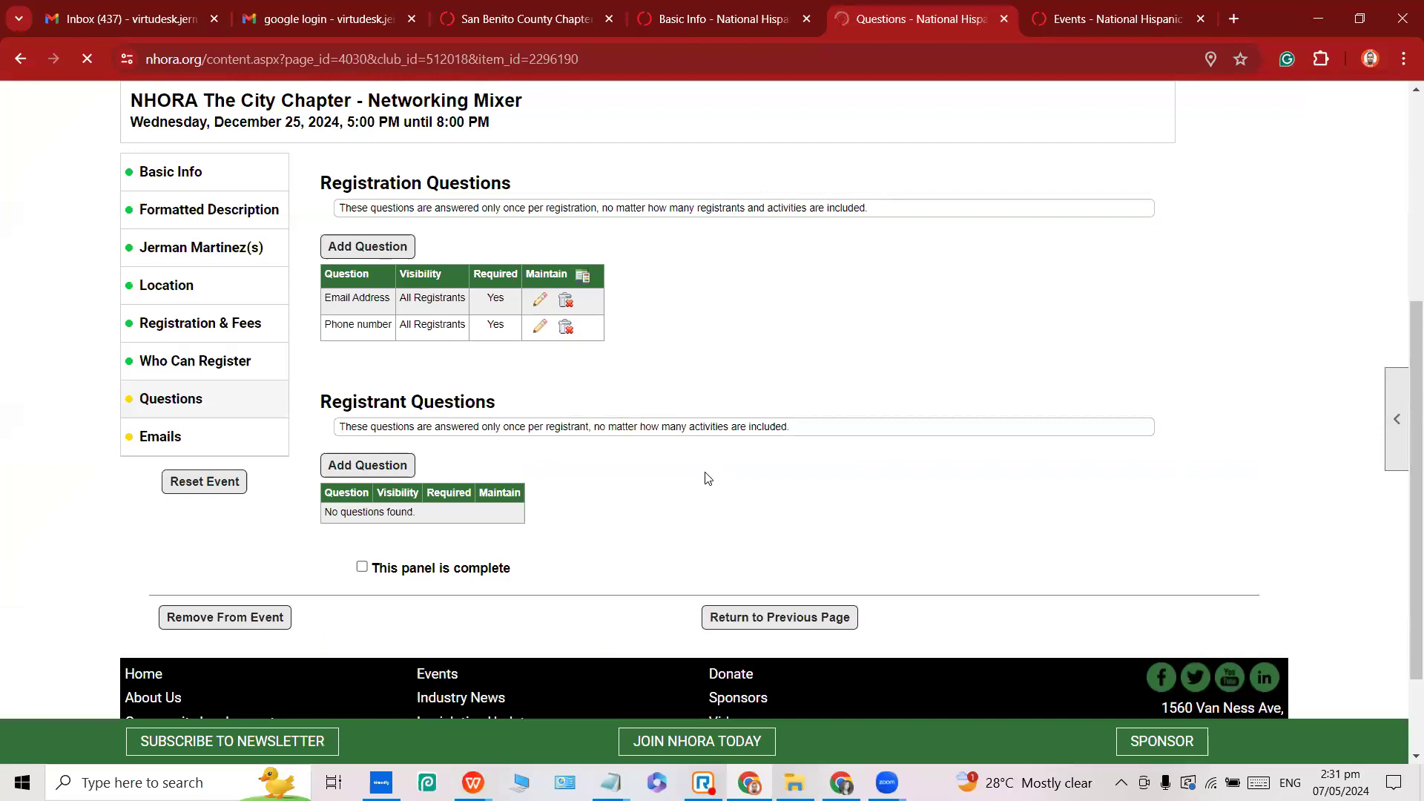
Save the Questions panel as complete and view the Emails confirmations and reminders summary.
{"action": "left_click", "coordinate": [361, 568]}
{"action": "left_click", "coordinate": [131, 410]}
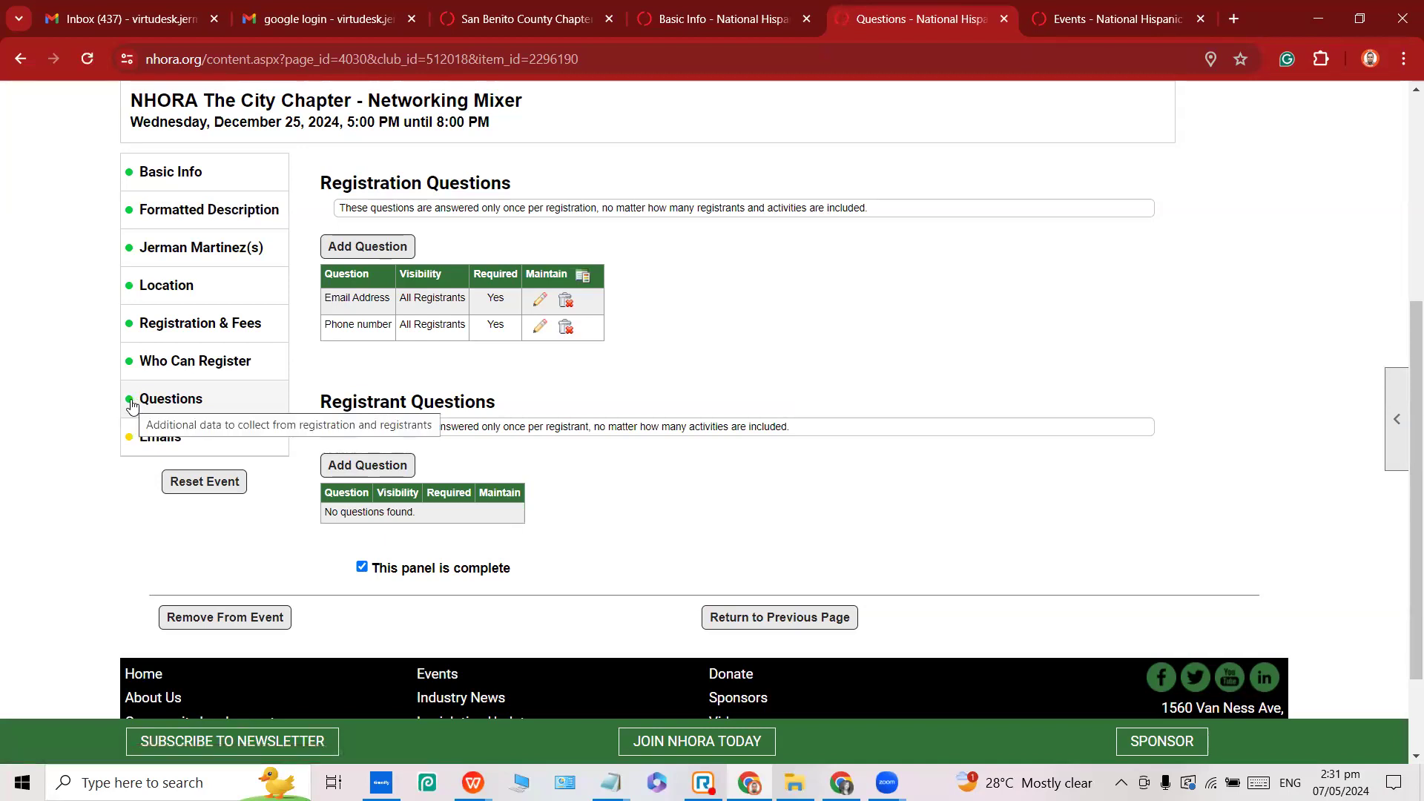
{"action": "left_click", "coordinate": [166, 443]}
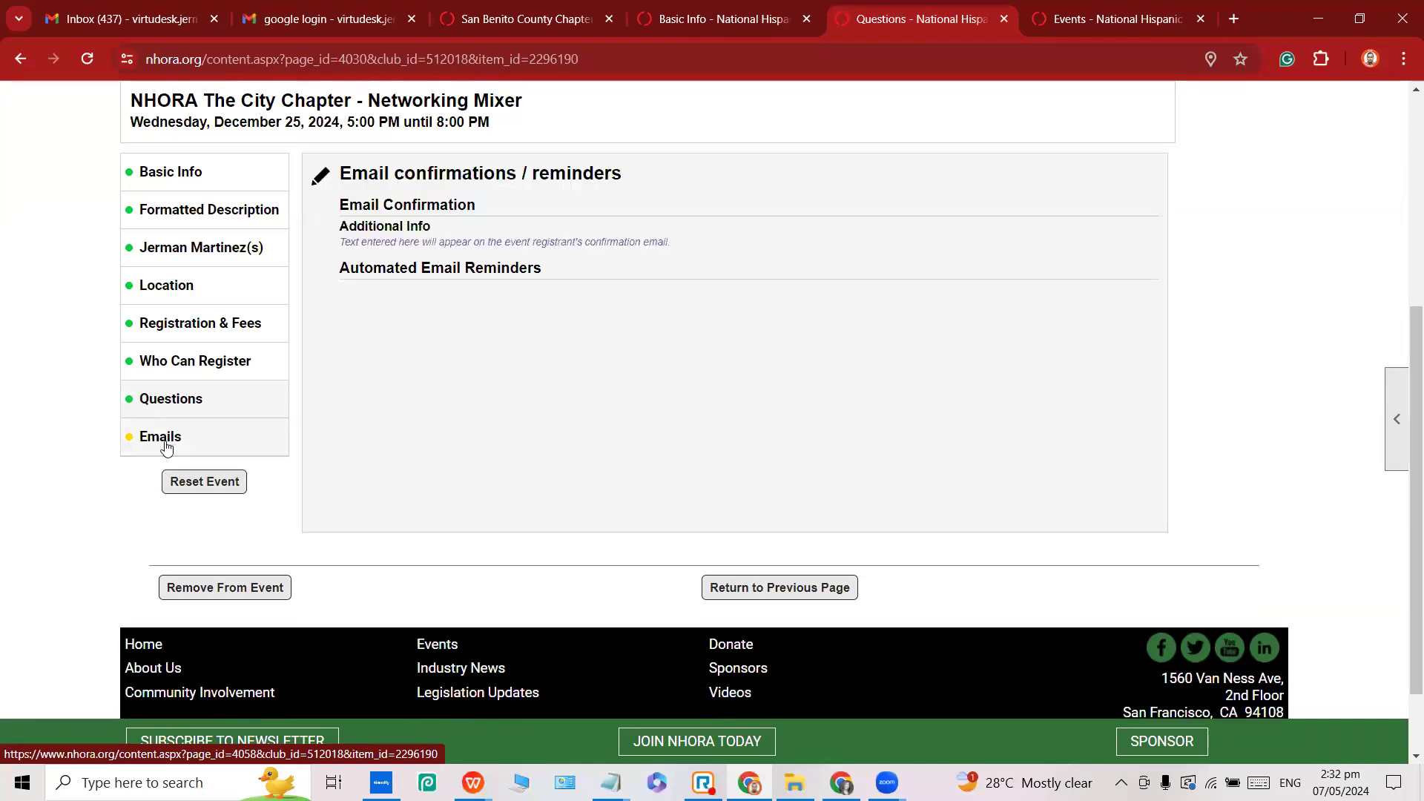
Paste the prepared 690-character thank-you text from Notepad into the confirmation's Additional Info.
{"action": "left_click", "coordinate": [320, 177]}
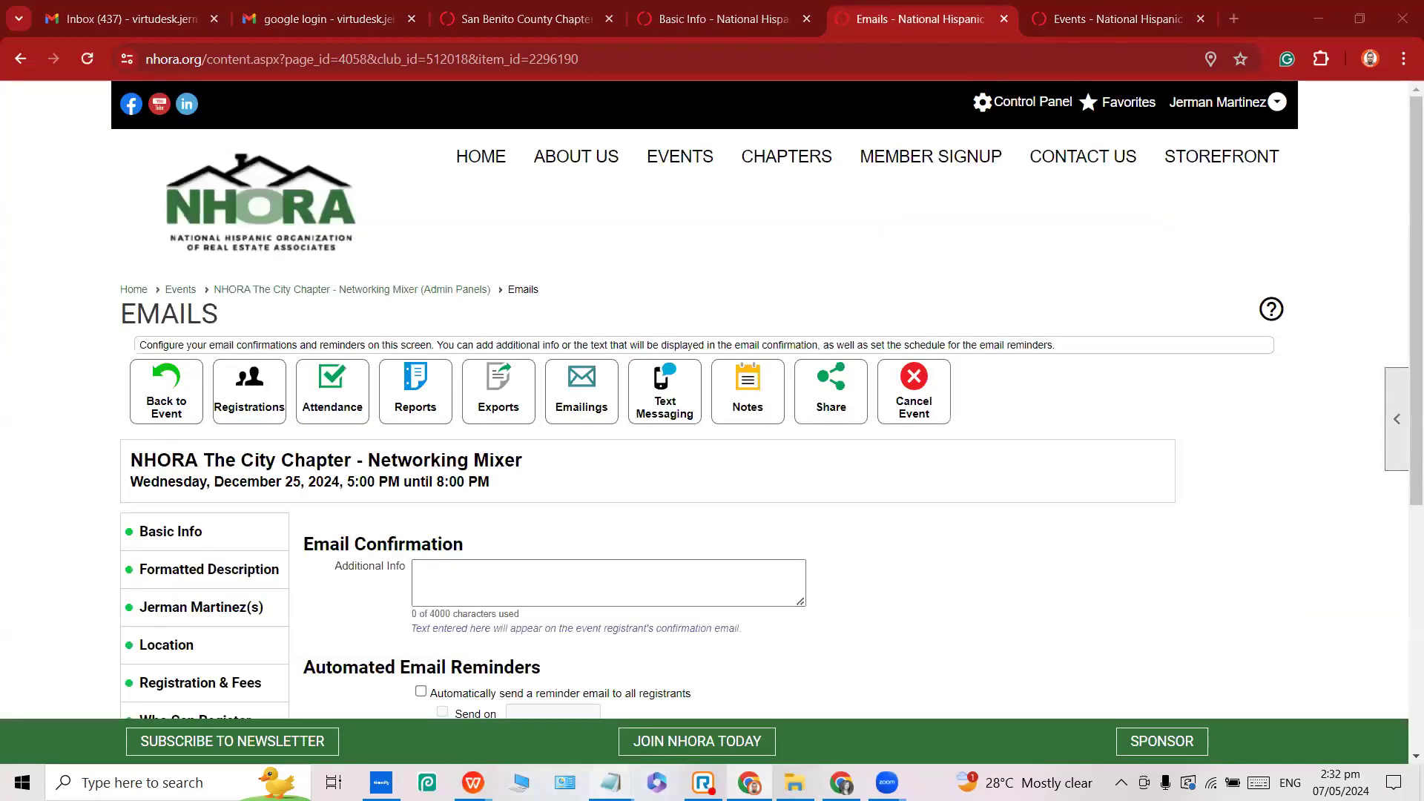
{"action": "left_click", "coordinate": [664, 712]}
{"action": "key", "text": "ctrl+a"}
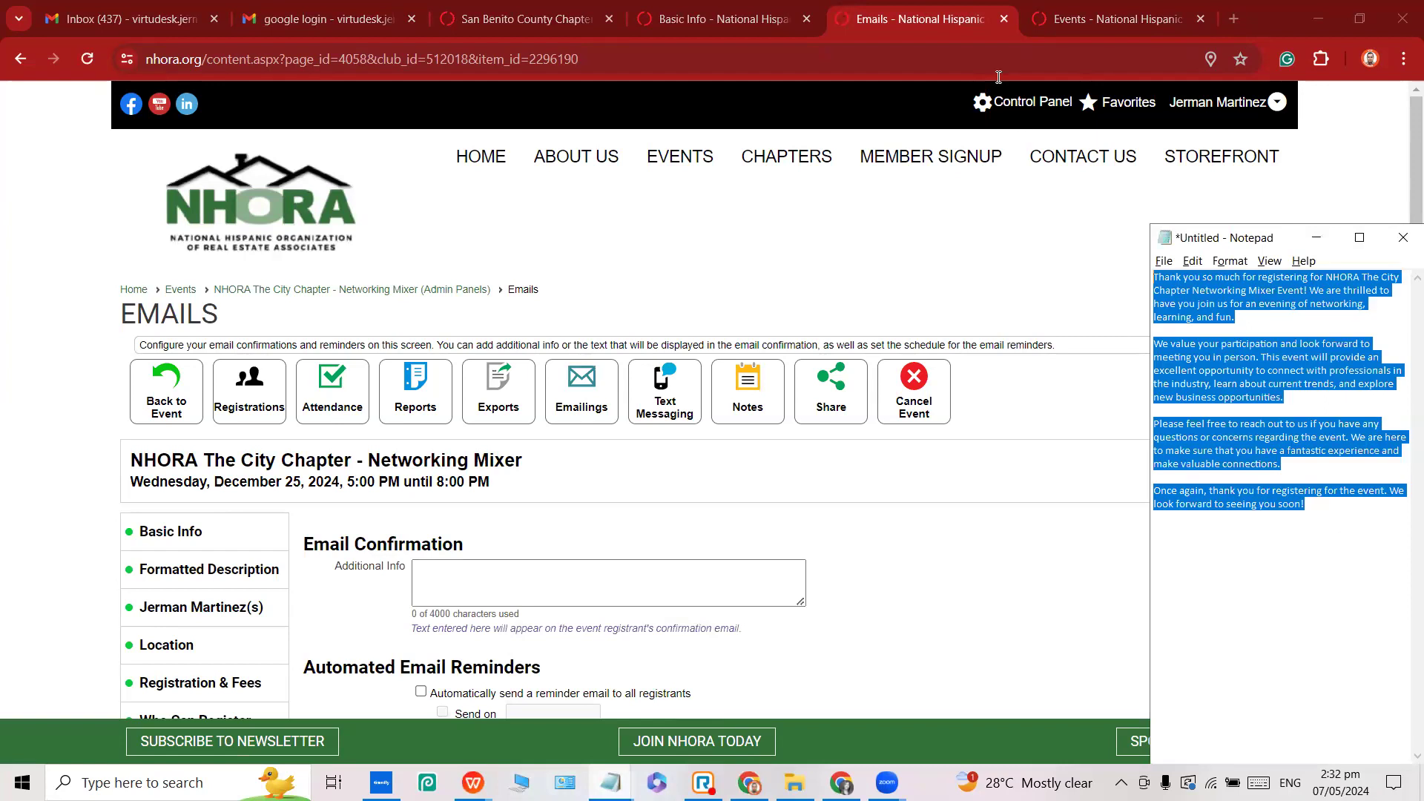
{"action": "key", "text": "ctrl+c"}
{"action": "left_click", "coordinate": [593, 586]}
{"action": "key", "text": "ctrl+v"}
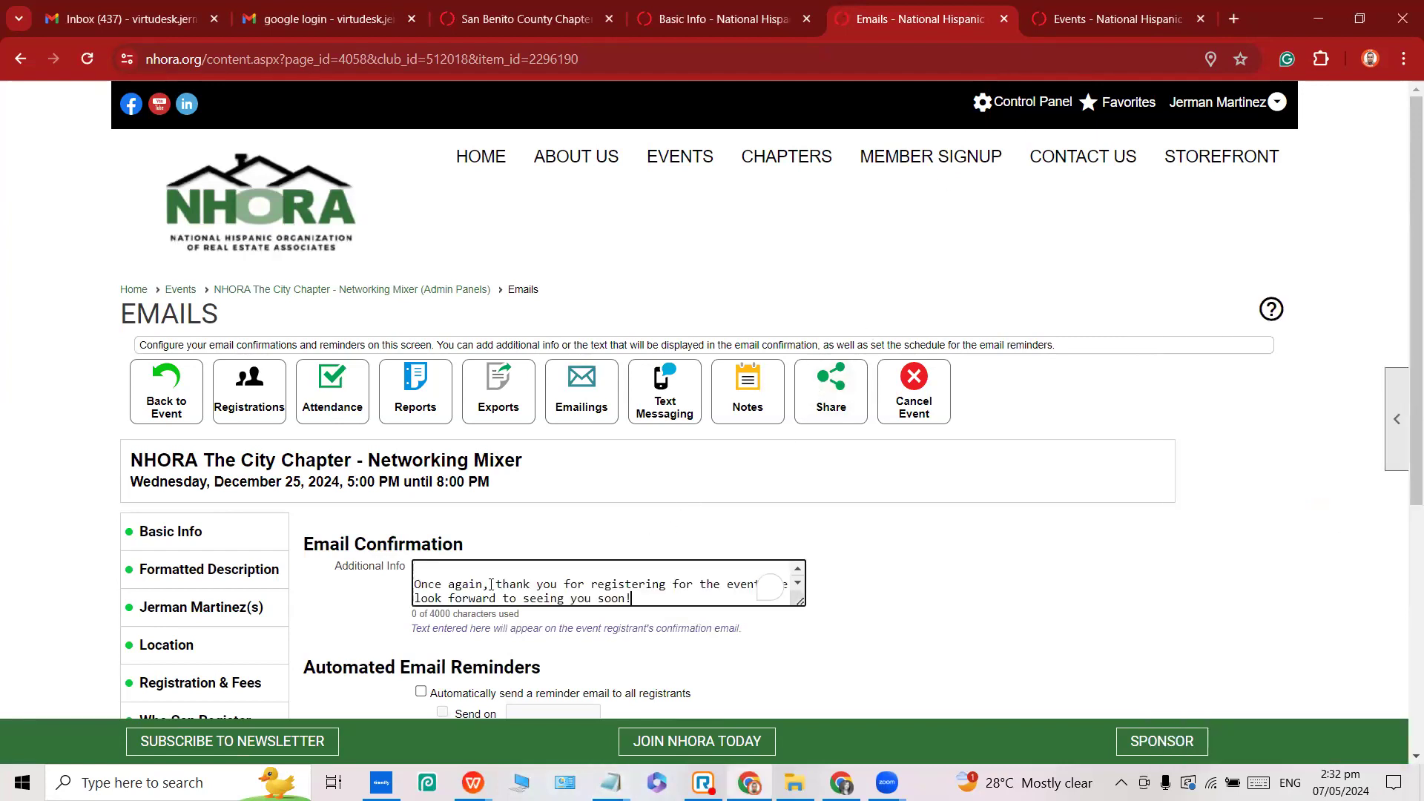
{"action": "scroll", "coordinate": [553, 526], "scroll_direction": "down", "scroll_amount": 1}
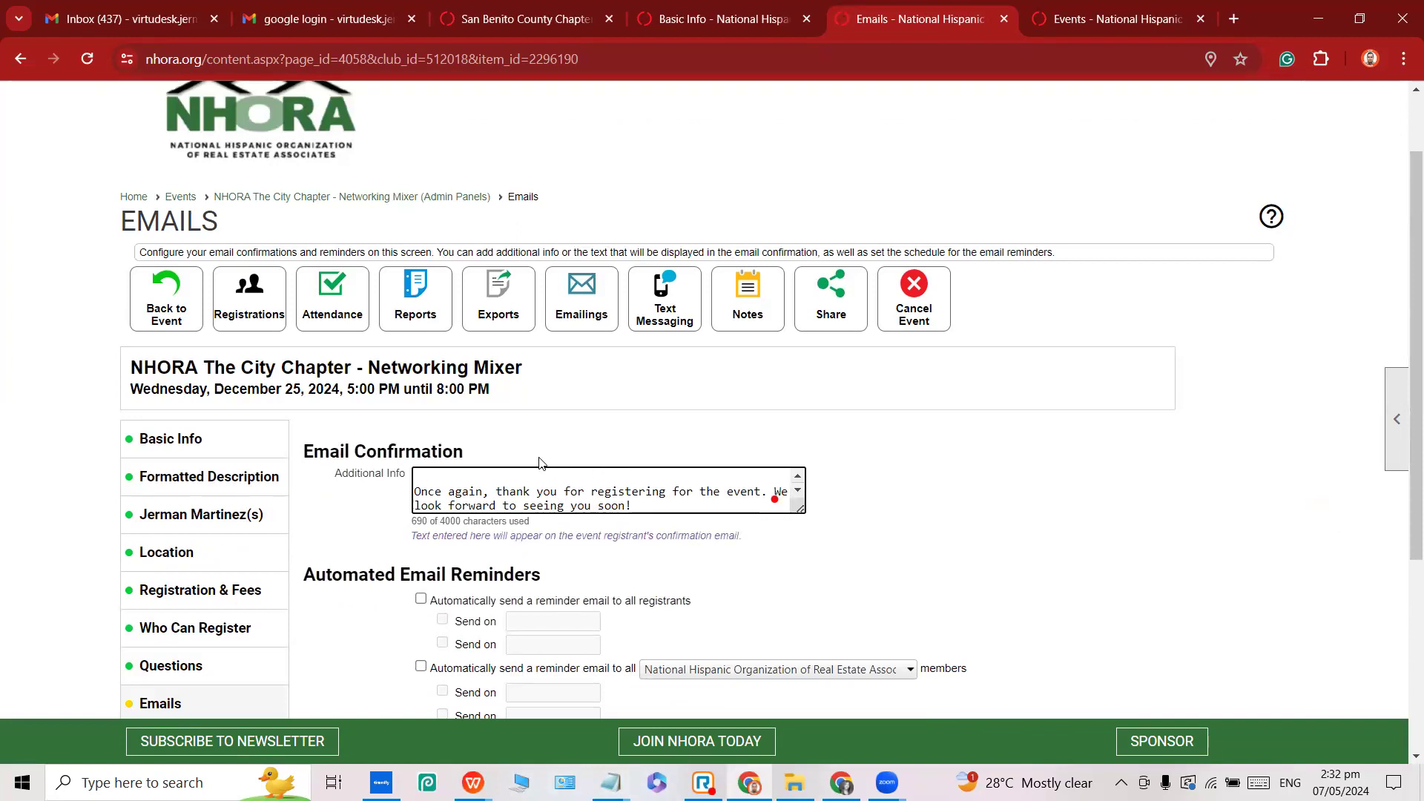
{"action": "scroll", "coordinate": [539, 463], "scroll_direction": "down", "scroll_amount": 1}
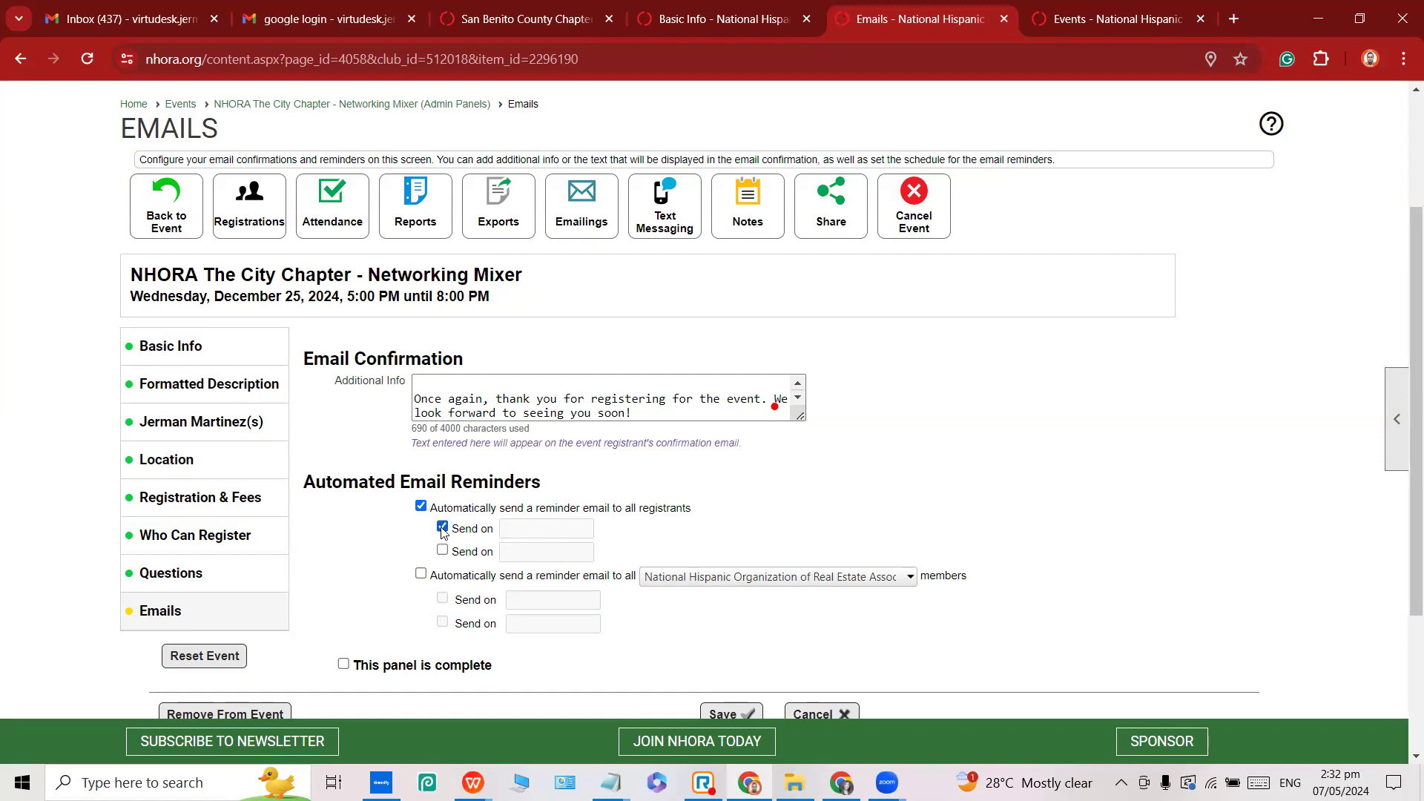
Set the first reminder email's send date to December 24, 2024.
{"action": "left_click", "coordinate": [563, 534]}
{"action": "left_click", "coordinate": [592, 529]}
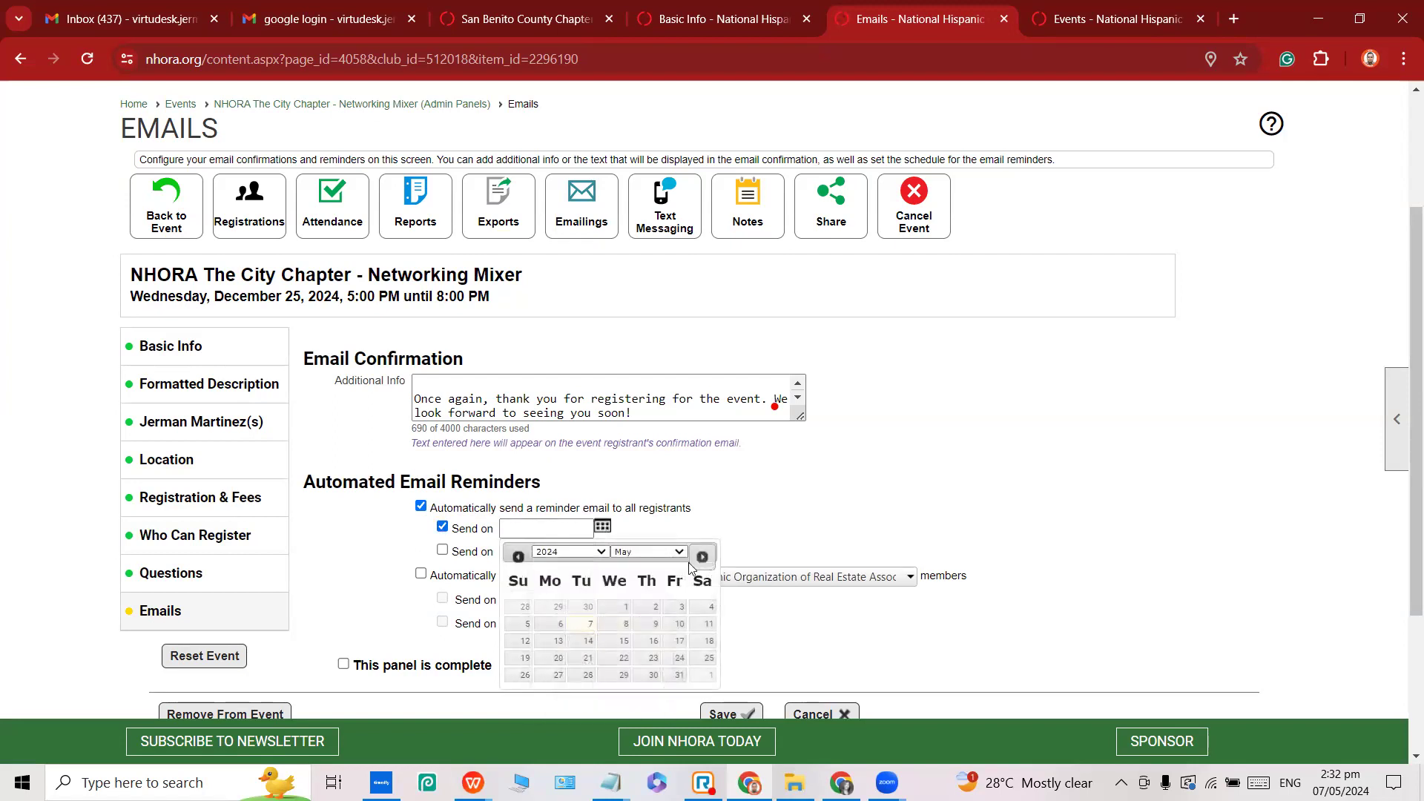
{"action": "left_click", "coordinate": [649, 552]}
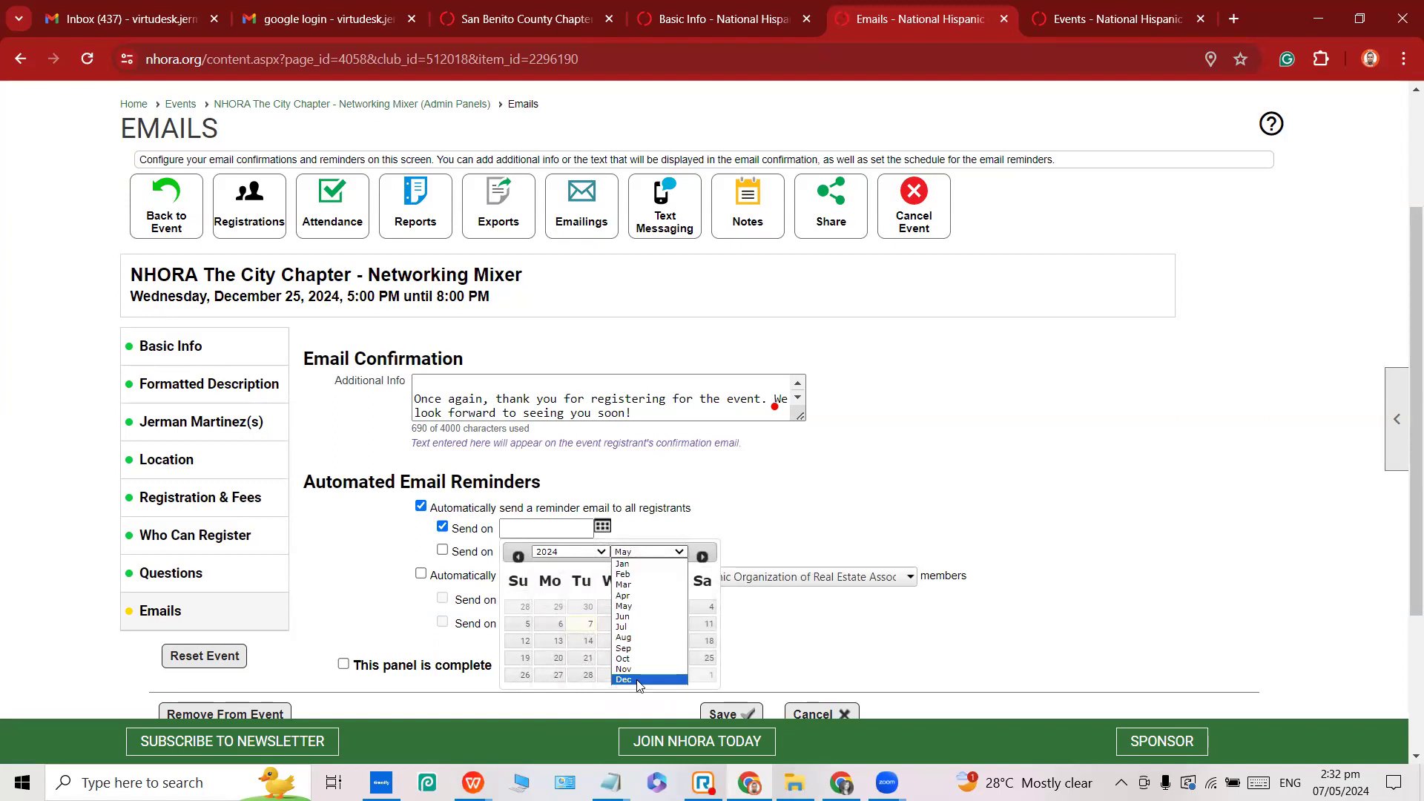
{"action": "left_click", "coordinate": [637, 679]}
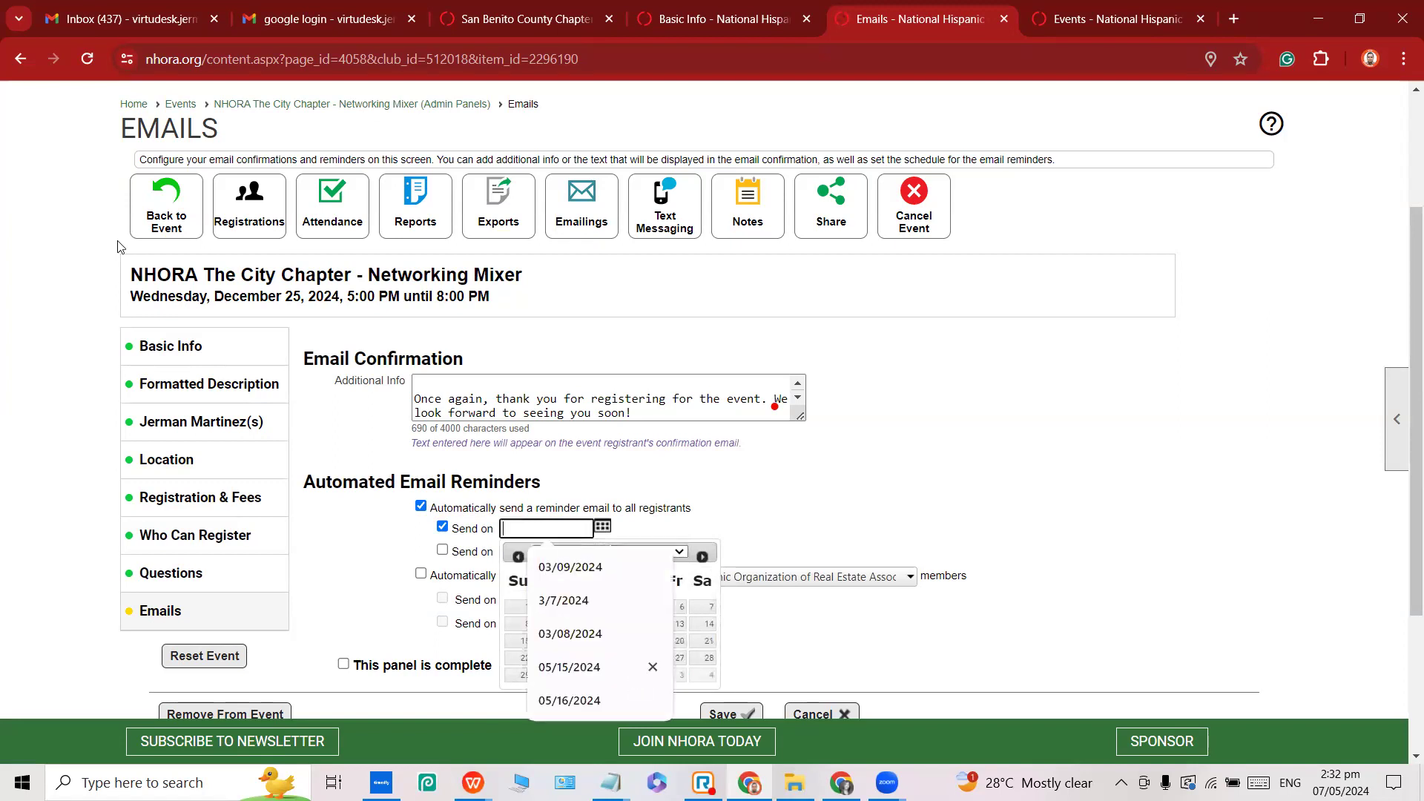
{"action": "left_click", "coordinate": [703, 581]}
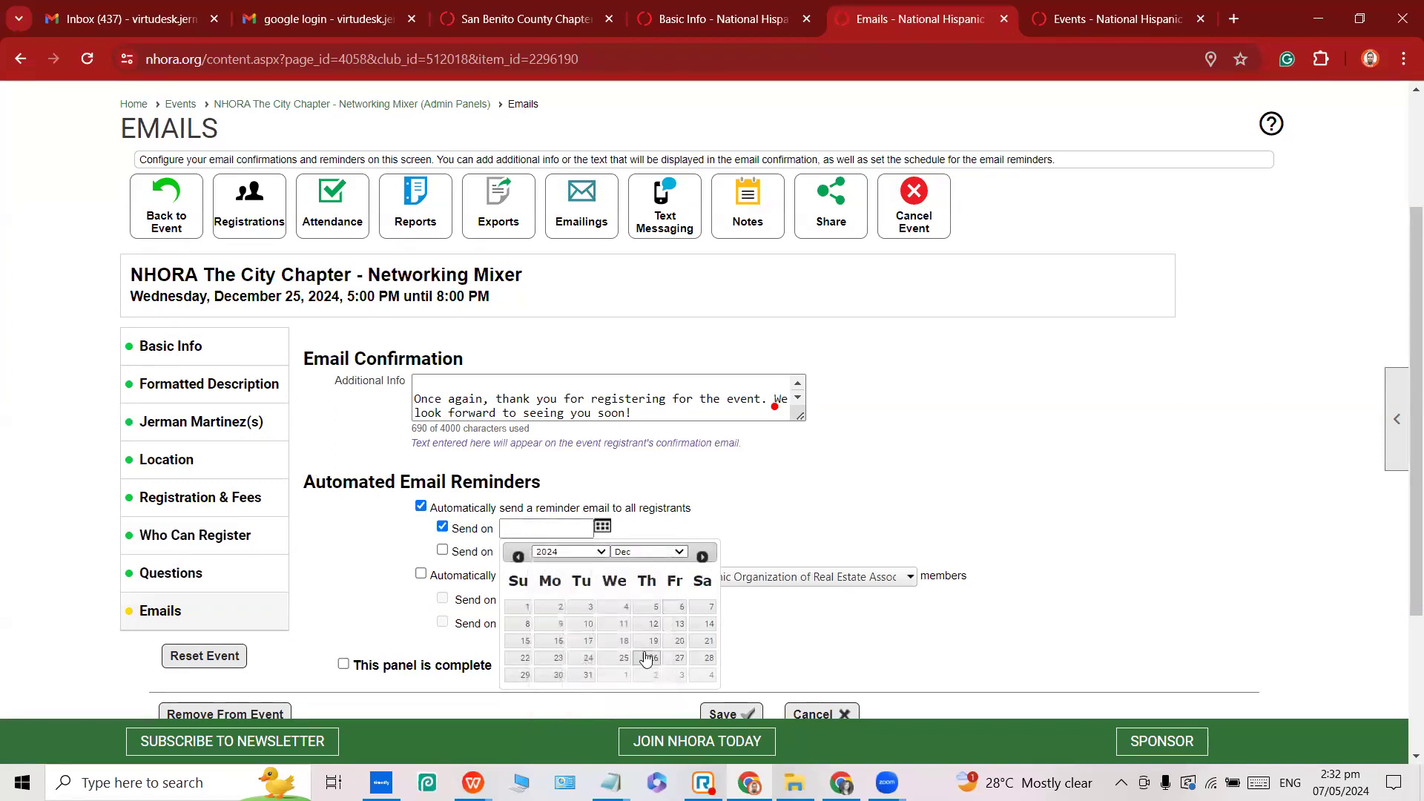
{"action": "left_click", "coordinate": [587, 660]}
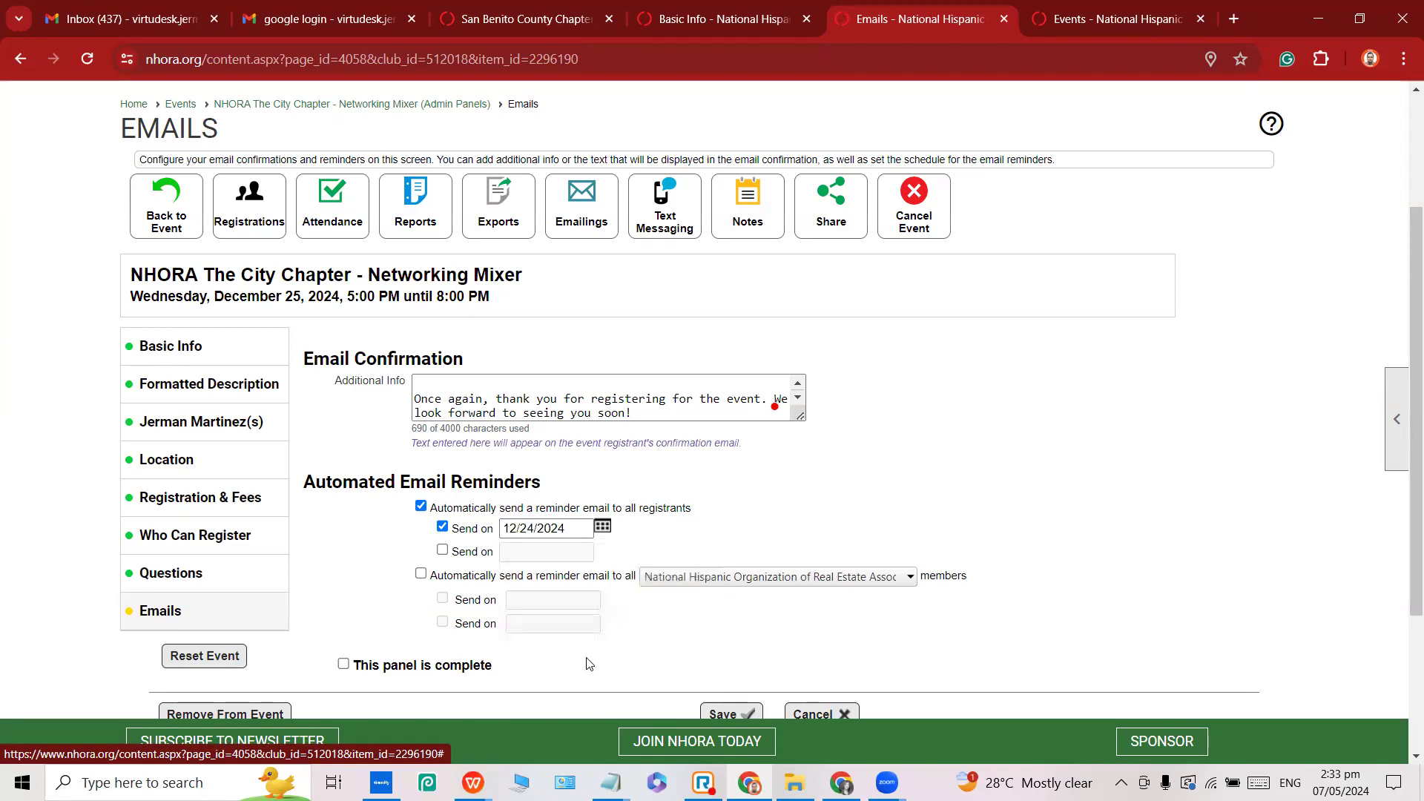
Add a second reminder on December 23, 2024, then save the Emails panel as complete.
{"action": "scroll", "coordinate": [531, 550], "scroll_direction": "down", "scroll_amount": 1}
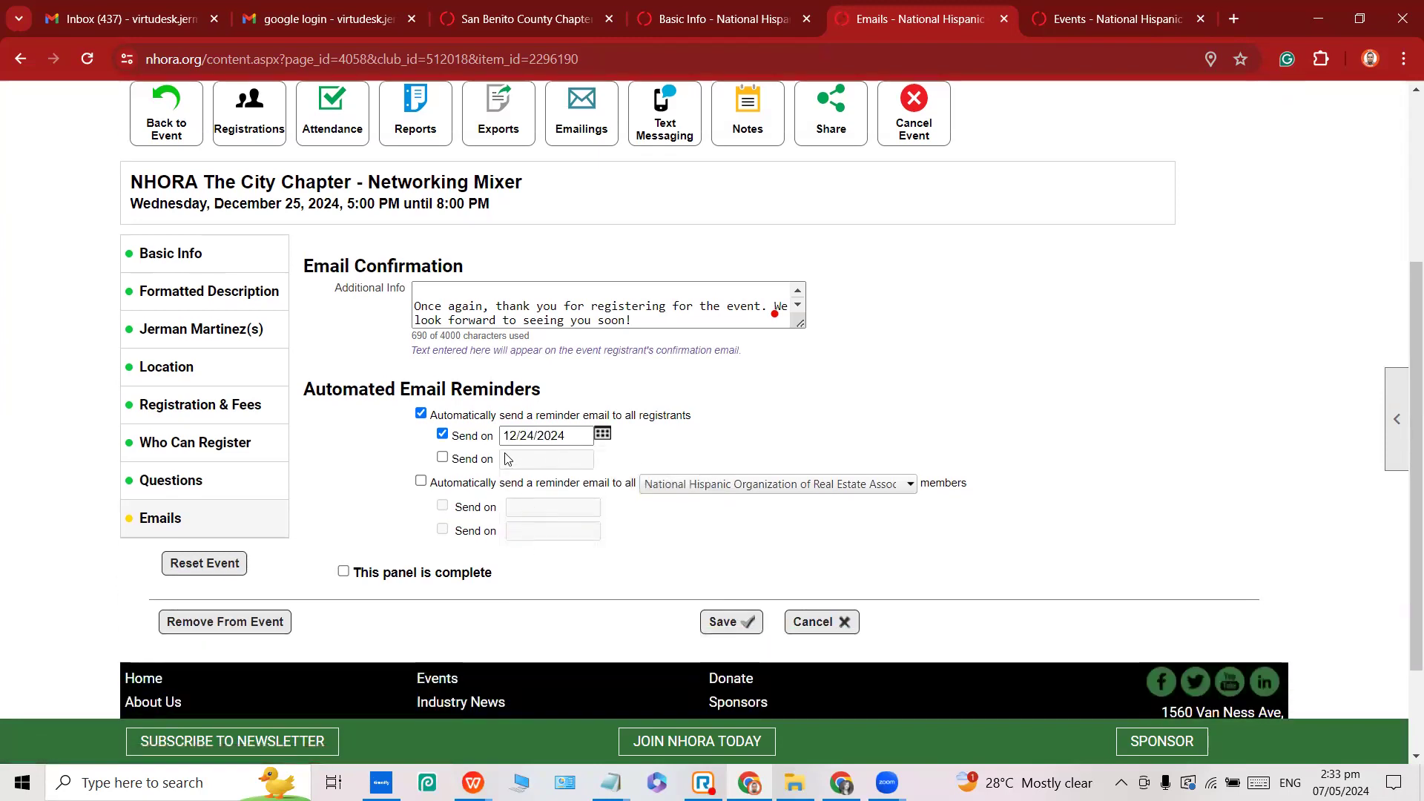
{"action": "left_click", "coordinate": [442, 458]}
{"action": "left_click", "coordinate": [602, 457]}
{"action": "left_click", "coordinate": [649, 483]}
{"action": "left_click", "coordinate": [644, 611]}
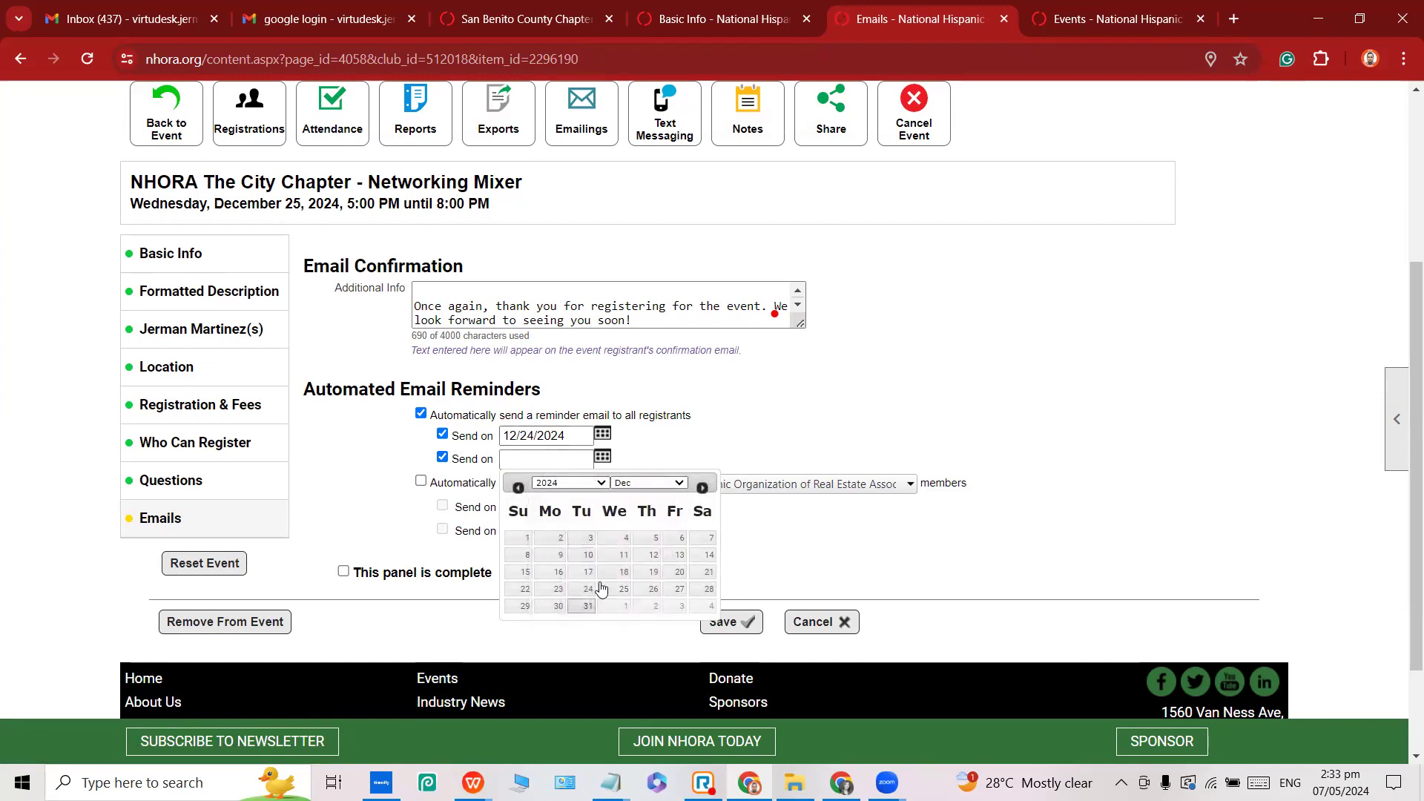
{"action": "left_click", "coordinate": [556, 591]}
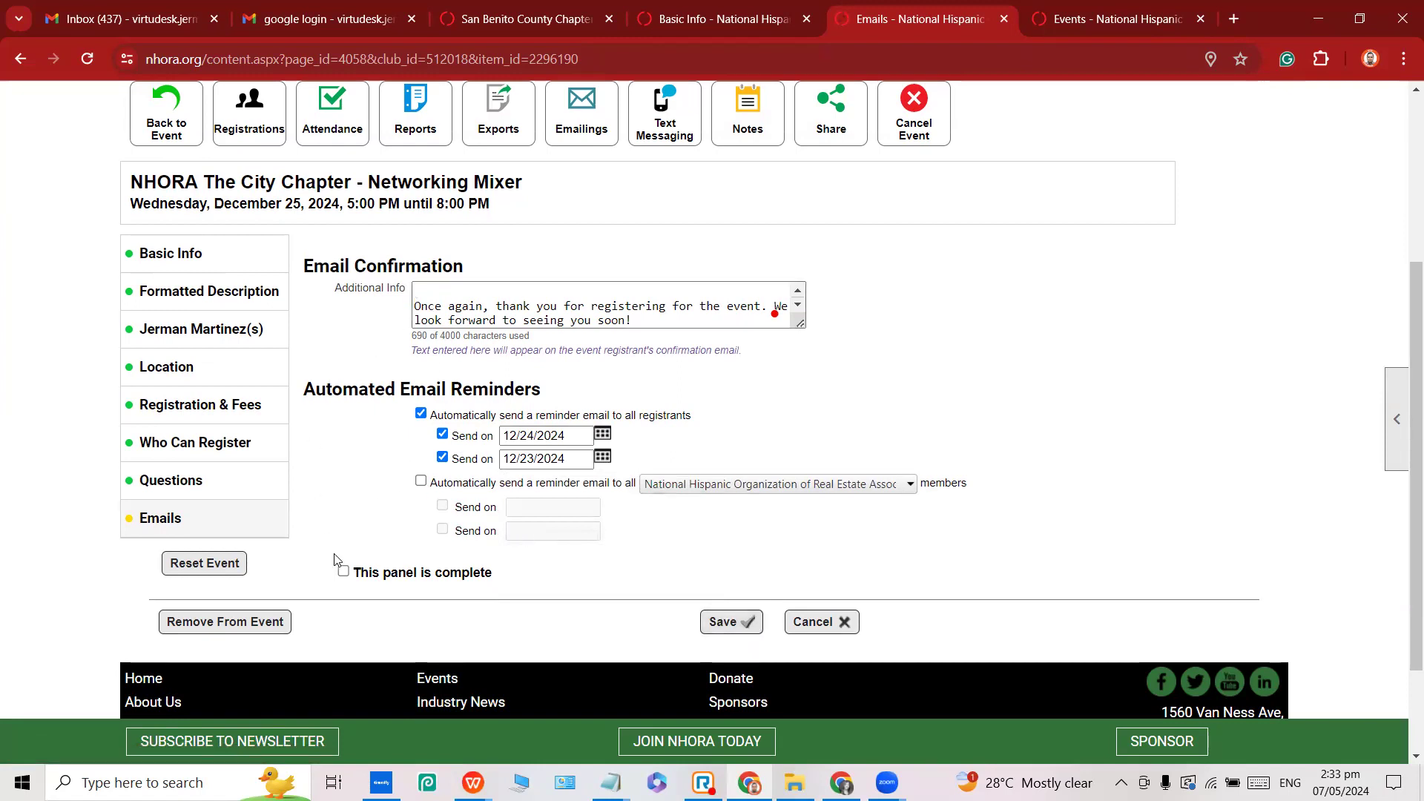
{"action": "left_click", "coordinate": [342, 573]}
{"action": "left_click", "coordinate": [732, 633]}
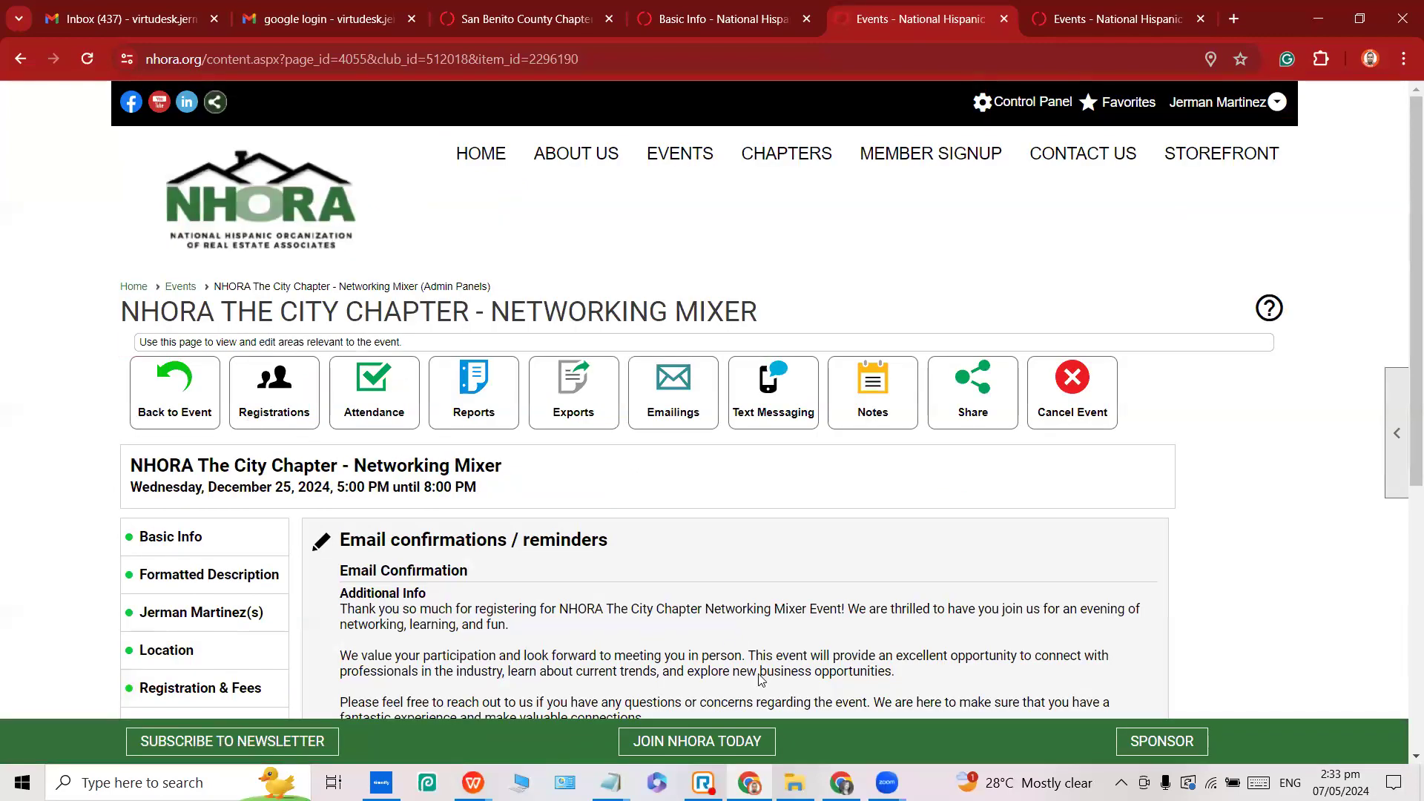
Open the Networking Mixer's public page from its December 25 entry on the events calendar.
{"action": "left_click", "coordinate": [1068, 22]}
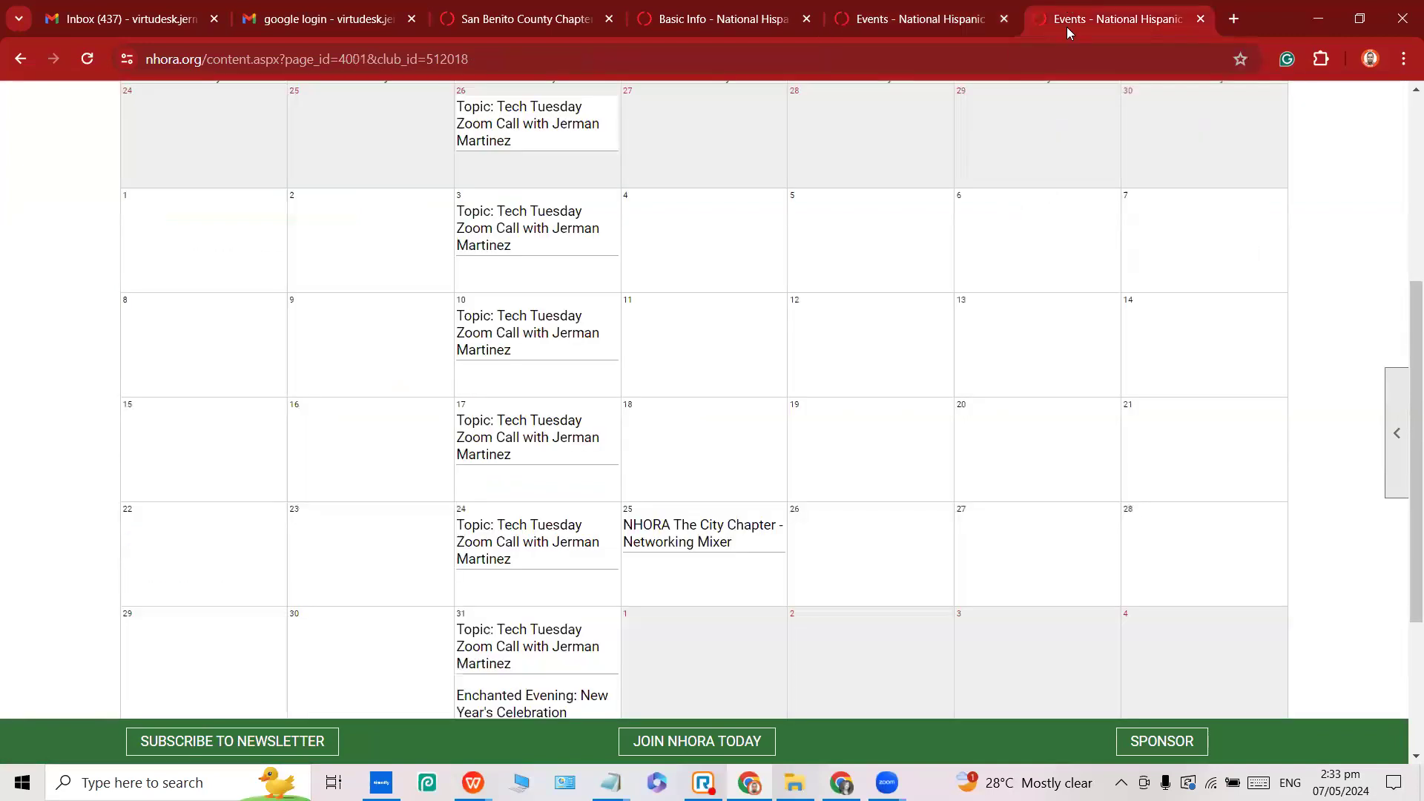
{"action": "scroll", "coordinate": [686, 569], "scroll_direction": "down", "scroll_amount": 1}
{"action": "scroll", "coordinate": [677, 566], "scroll_direction": "up", "scroll_amount": 6}
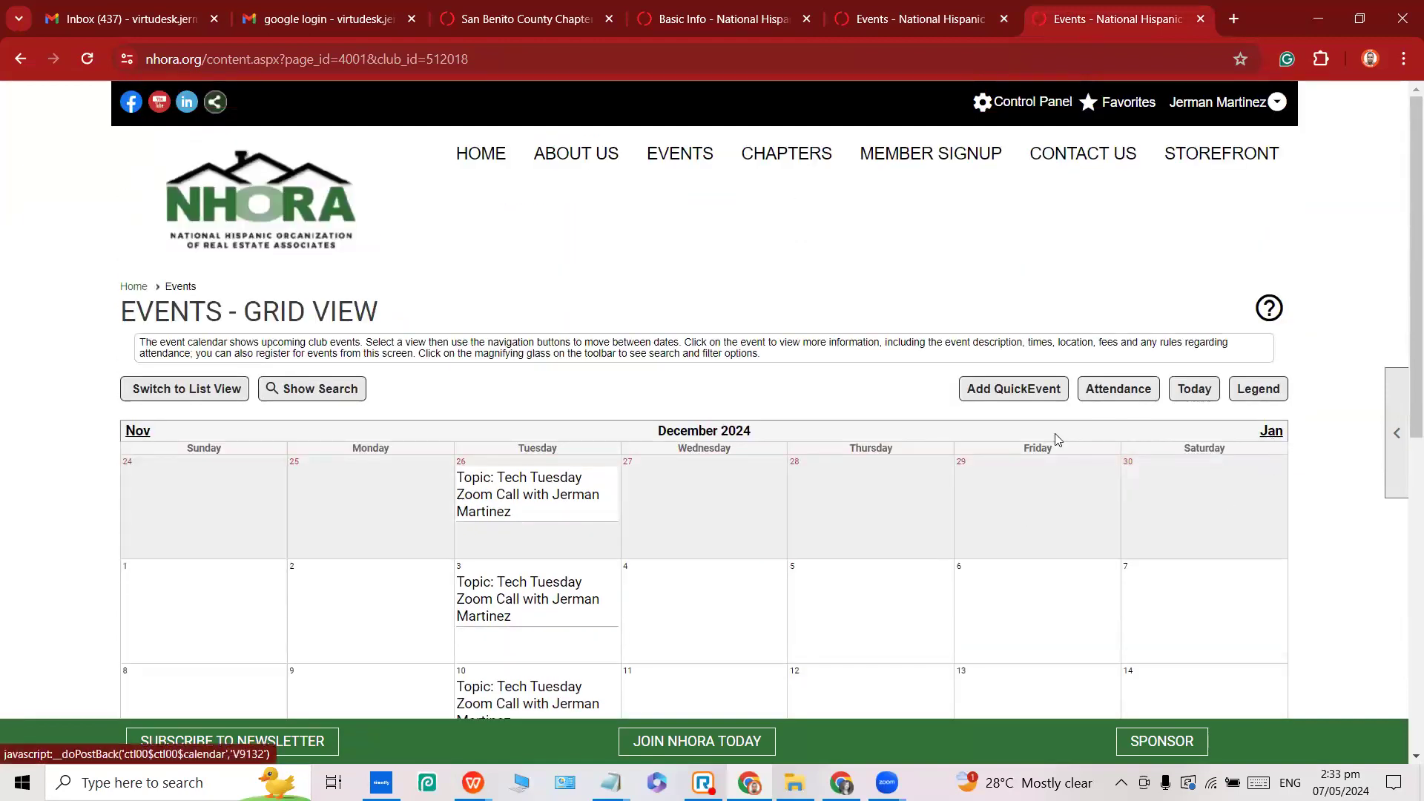
{"action": "scroll", "coordinate": [613, 485], "scroll_direction": "down", "scroll_amount": 6}
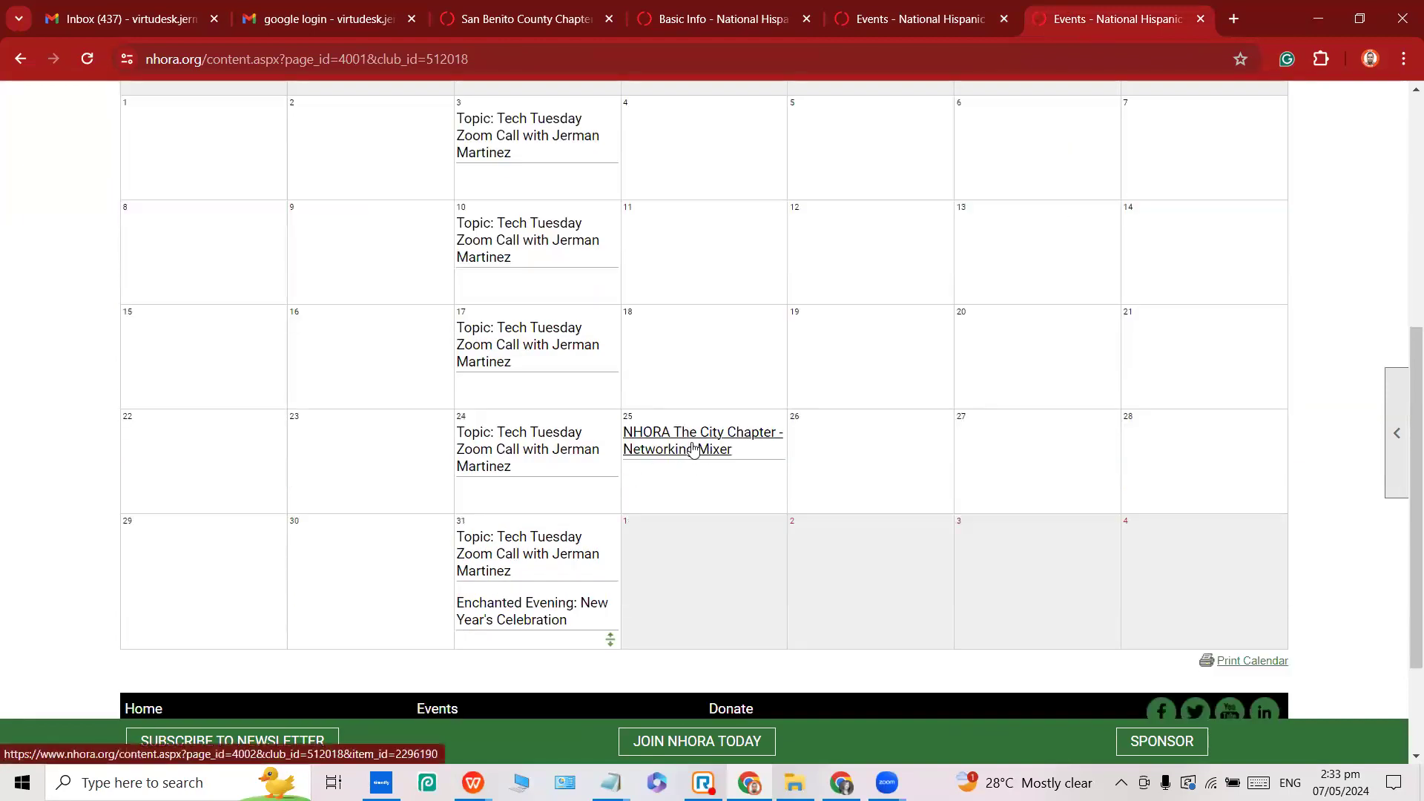
{"action": "scroll", "coordinate": [686, 449], "scroll_direction": "up", "scroll_amount": 1}
{"action": "left_click", "coordinate": [680, 550]}
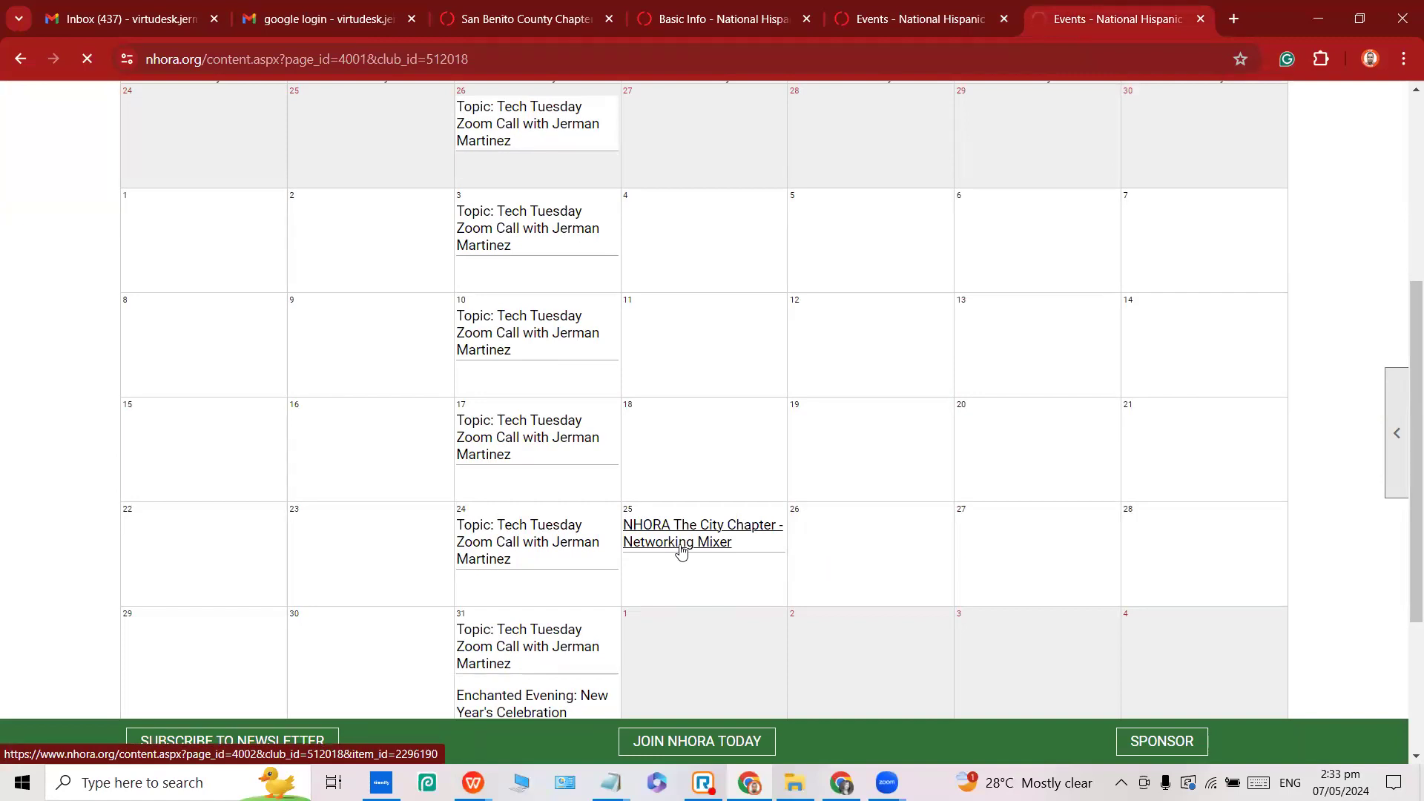
{"action": "scroll", "coordinate": [556, 525], "scroll_direction": "down", "scroll_amount": 3}
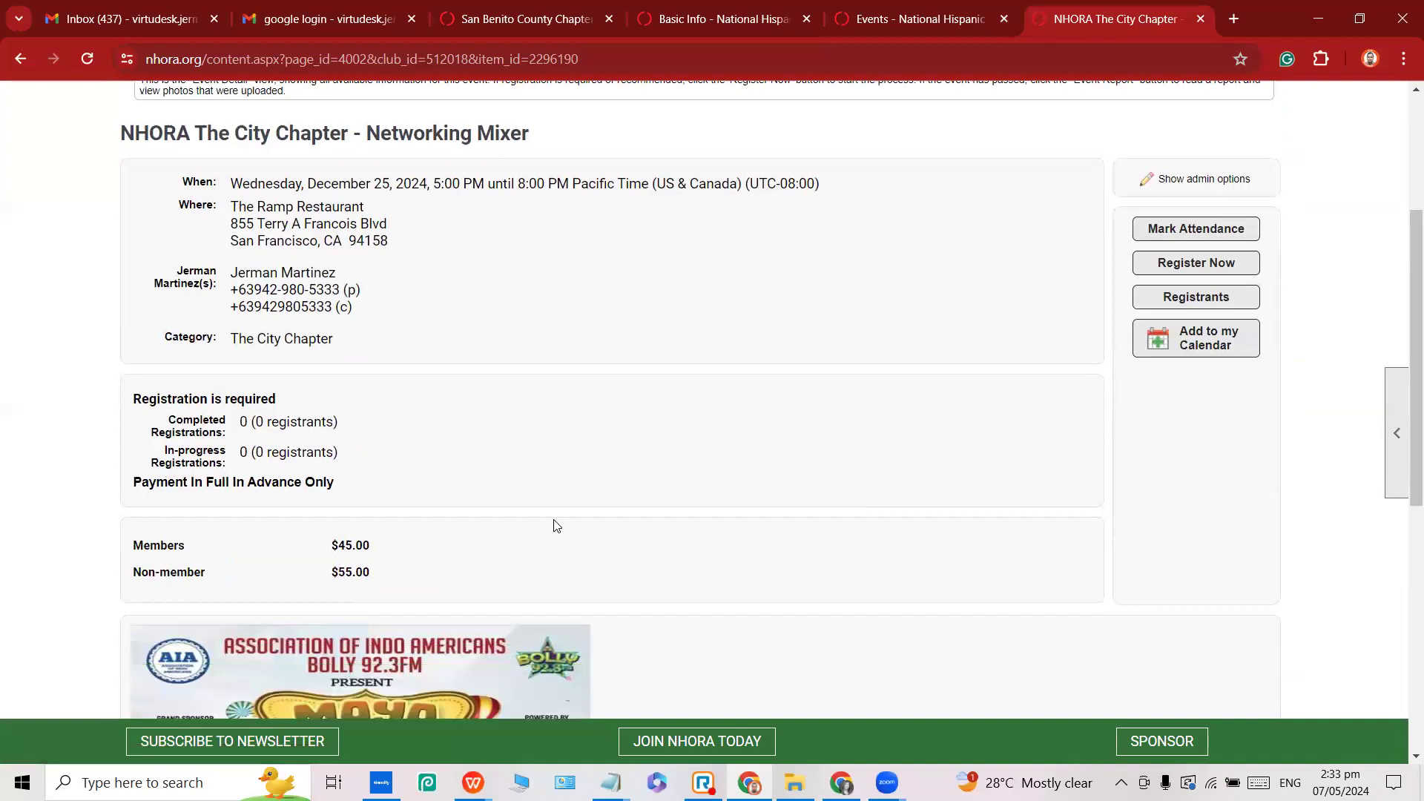
{"action": "scroll", "coordinate": [556, 525], "scroll_direction": "down", "scroll_amount": 5}
{"action": "scroll", "coordinate": [550, 515], "scroll_direction": "up", "scroll_amount": 4}
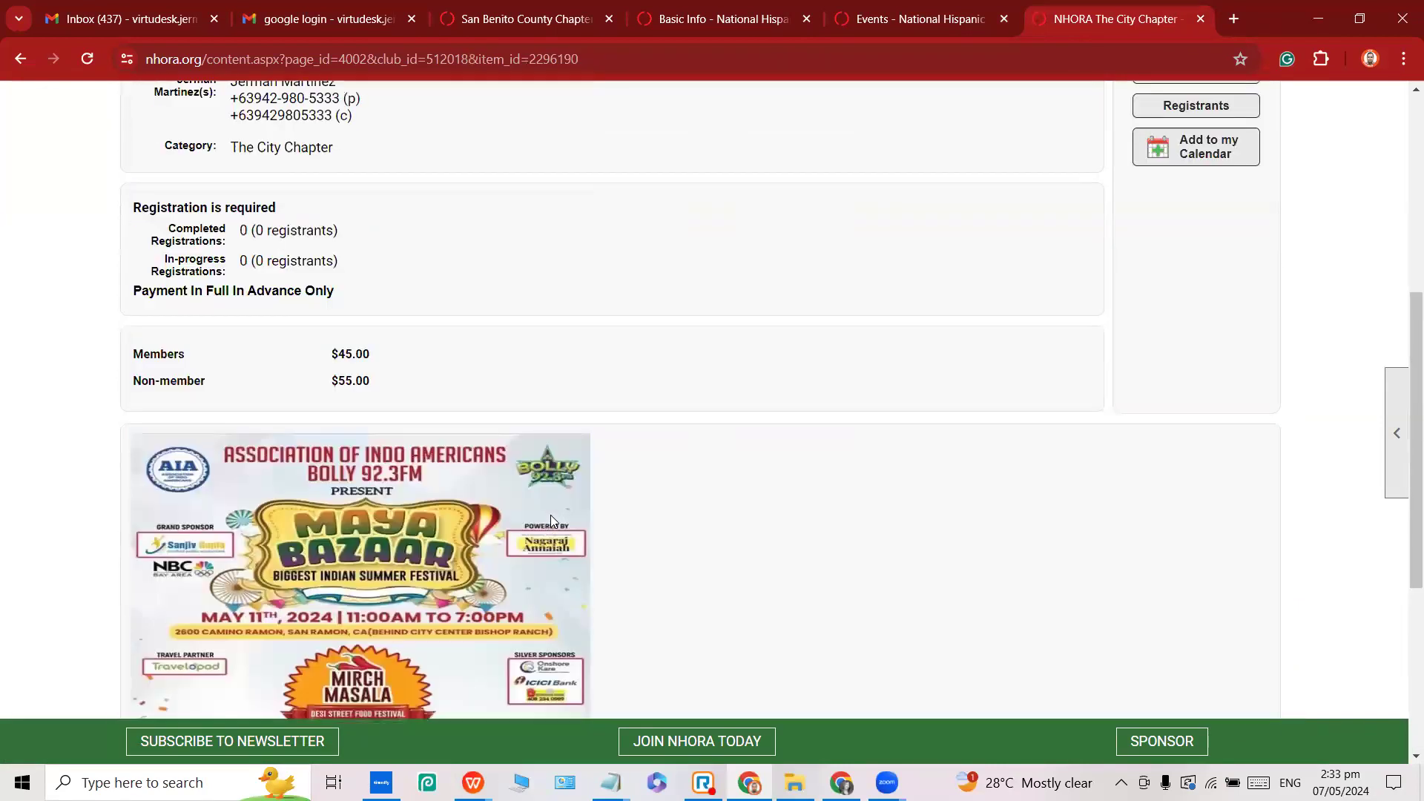
{"action": "scroll", "coordinate": [550, 515], "scroll_direction": "up", "scroll_amount": 3}
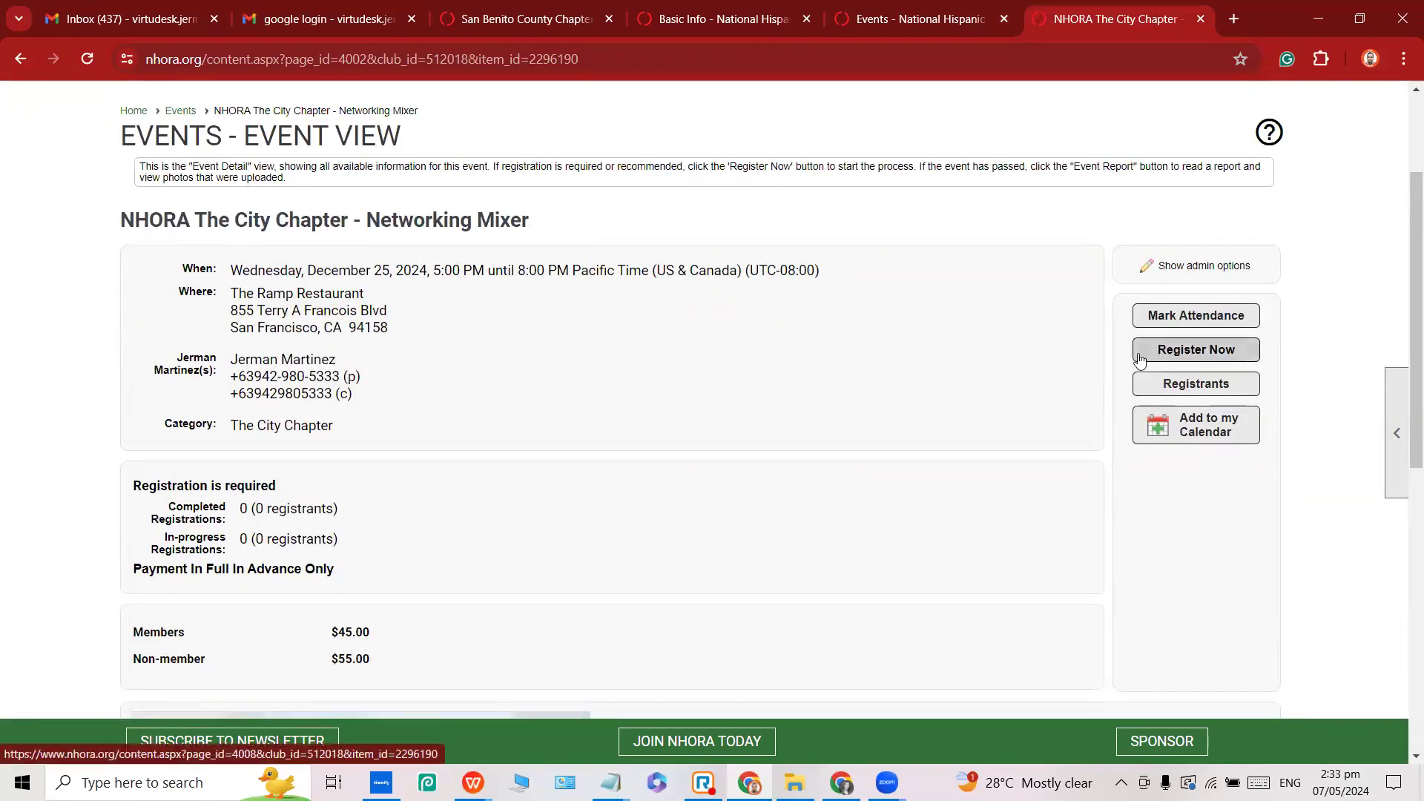
Start registering for the Networking Mixer and check the Members $45.00 option on Who's Attending.
{"action": "left_click", "coordinate": [1193, 352]}
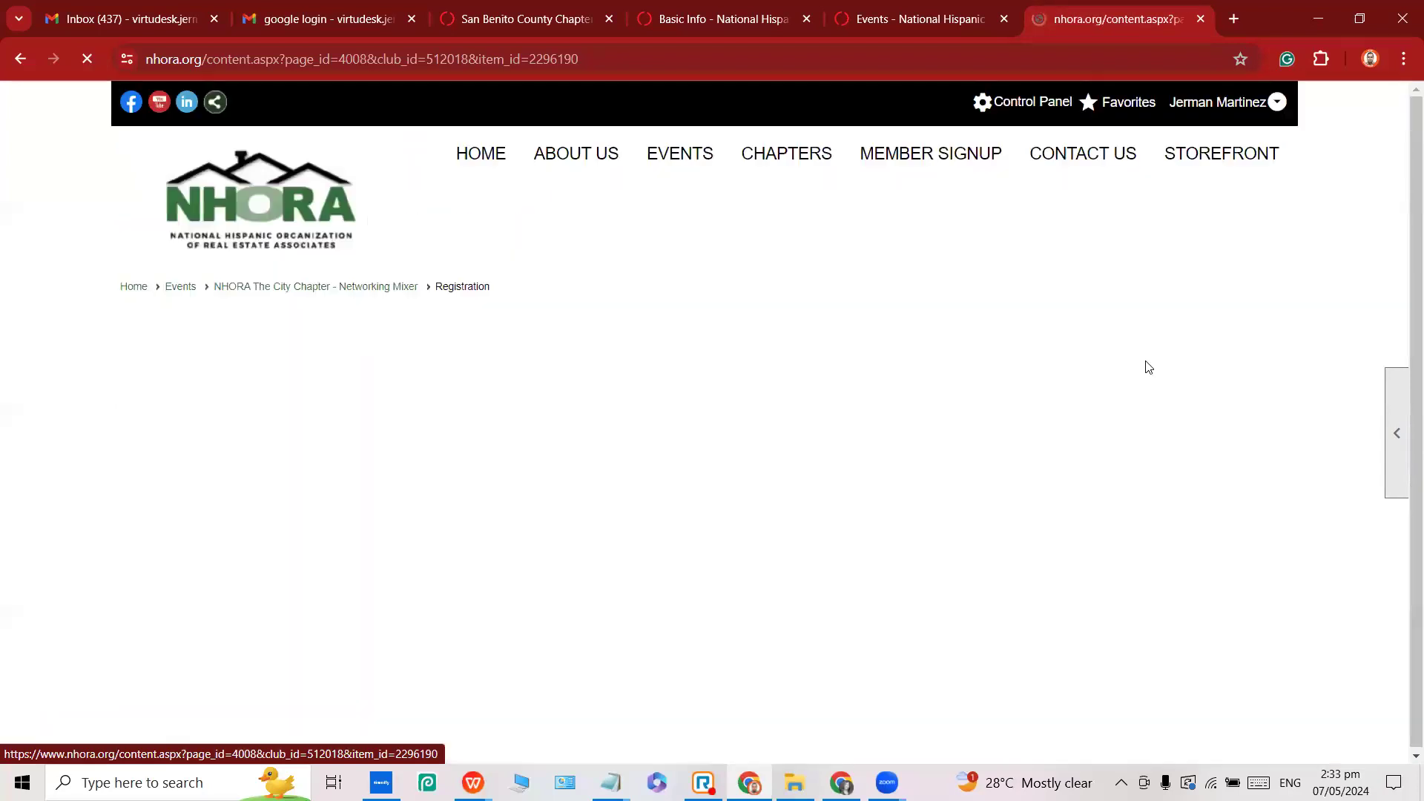
{"action": "scroll", "coordinate": [668, 430], "scroll_direction": "down", "scroll_amount": 4}
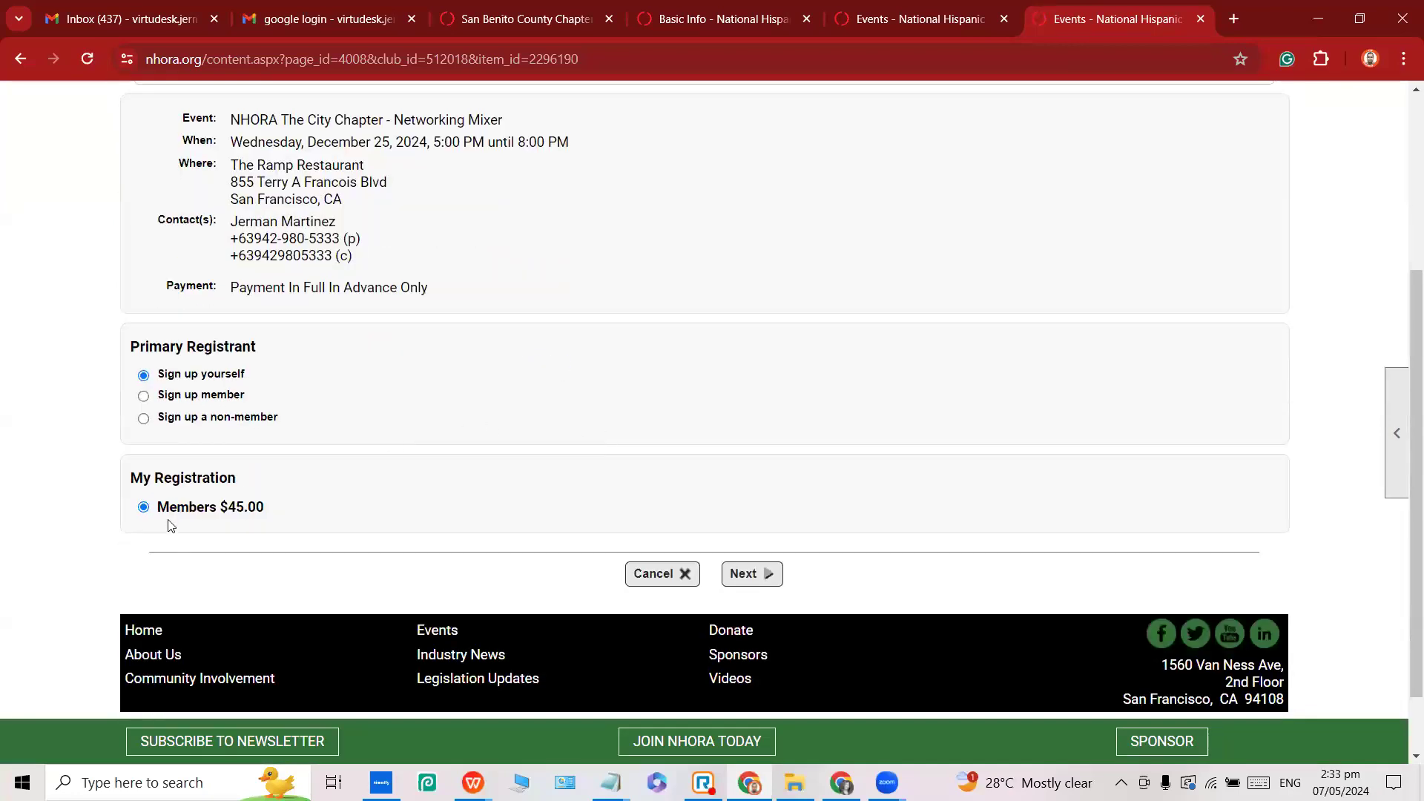
{"action": "left_click_drag", "start_coordinate": [160, 509], "coordinate": [261, 511]}
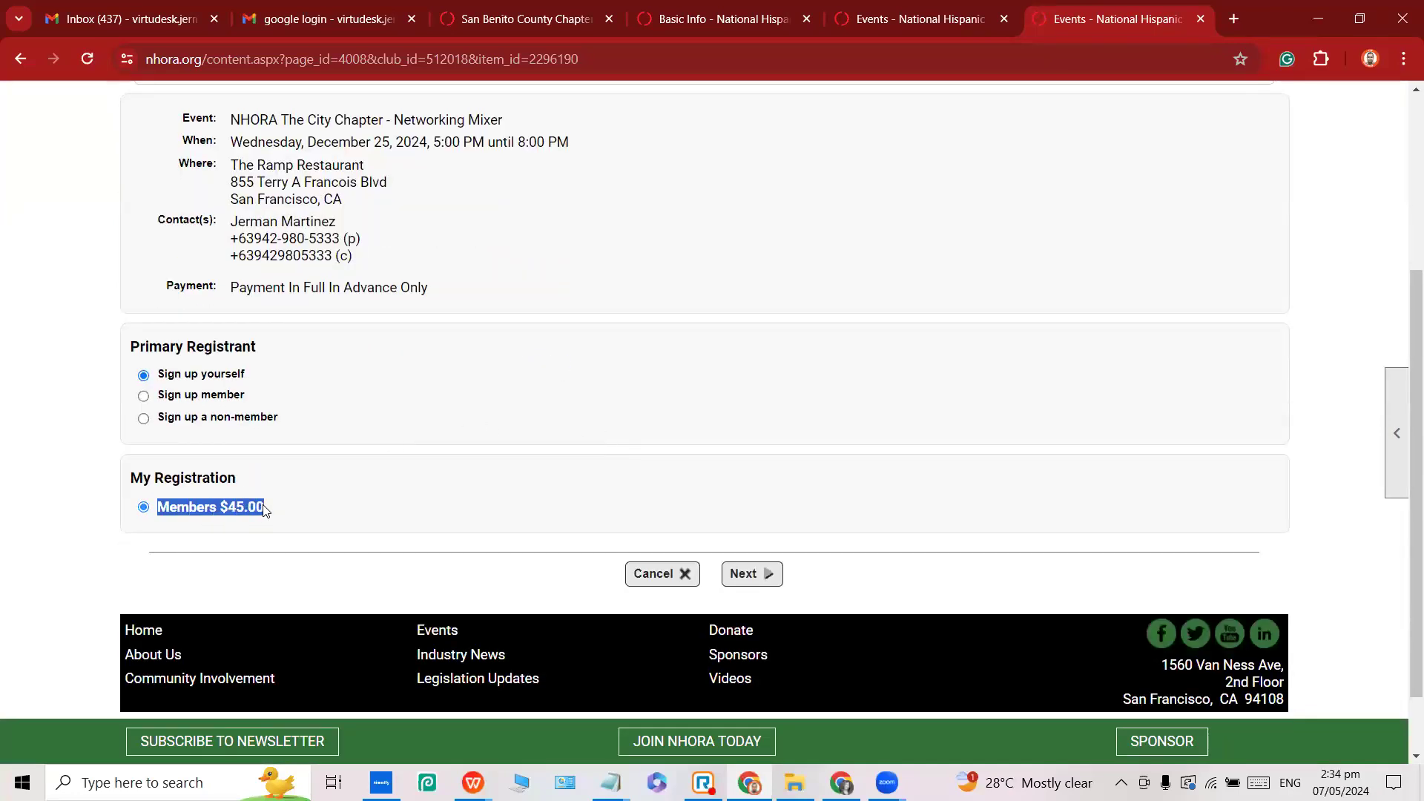
{"action": "left_click", "coordinate": [270, 510]}
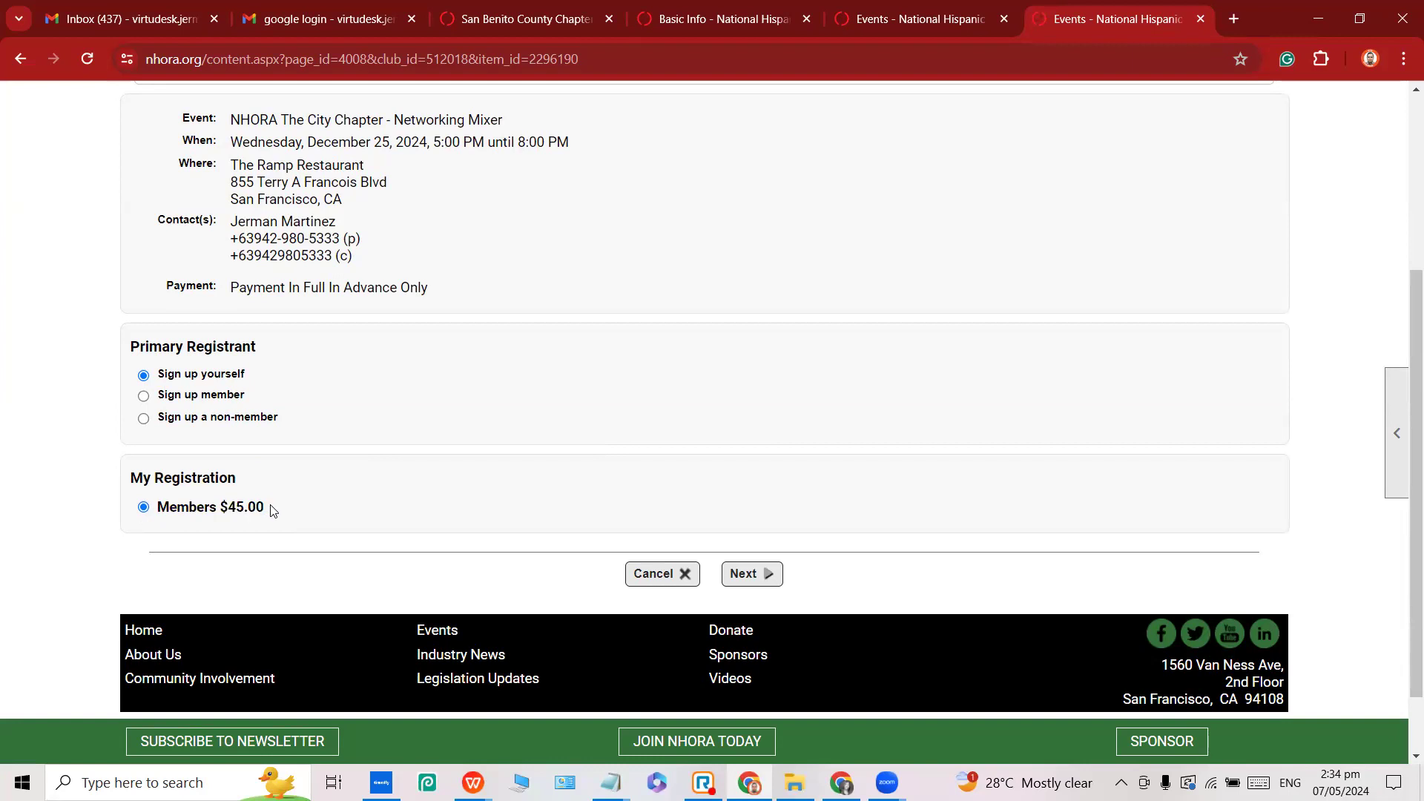
{"action": "triple_click", "coordinate": [273, 510]}
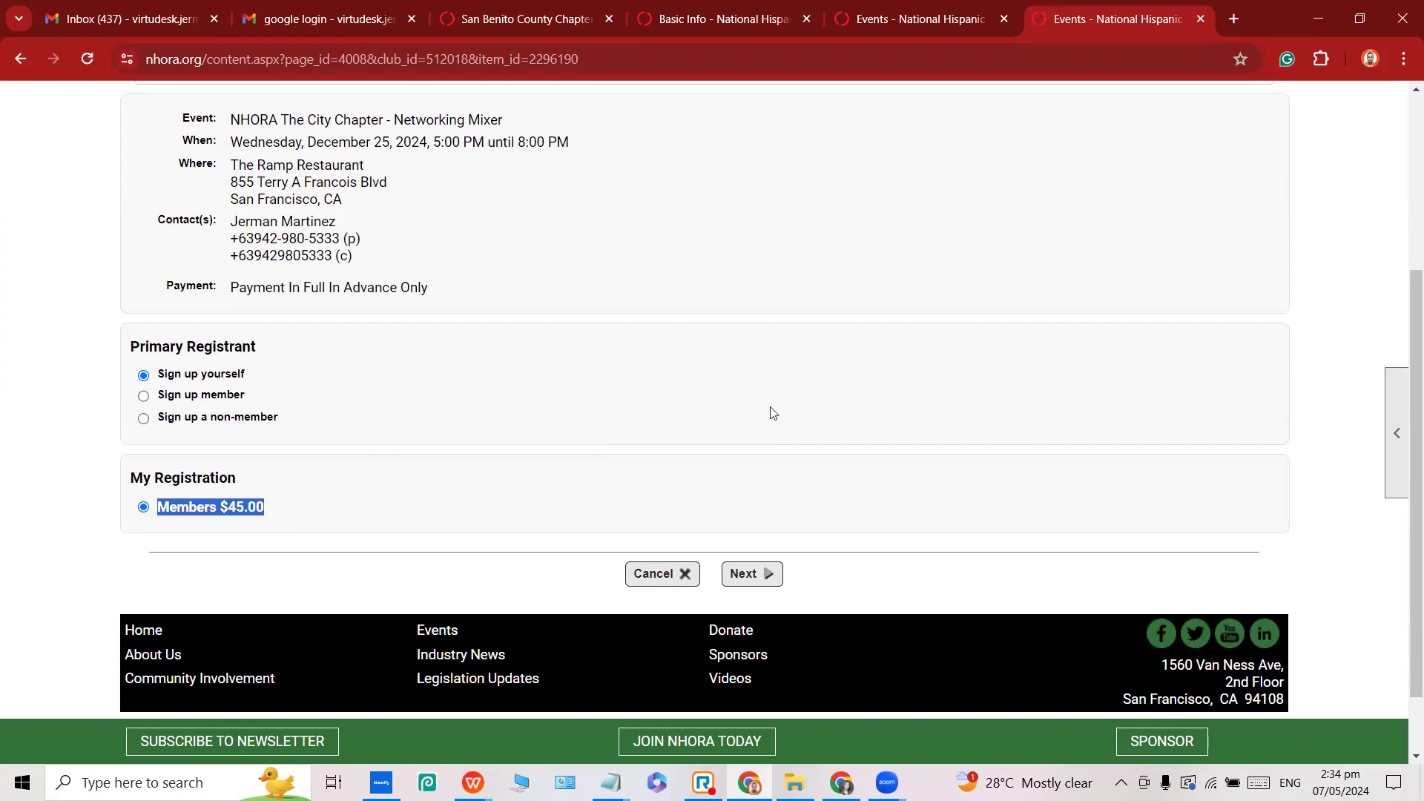
{"action": "scroll", "coordinate": [771, 408], "scroll_direction": "up", "scroll_amount": 4}
{"action": "left_click", "coordinate": [1222, 104]}
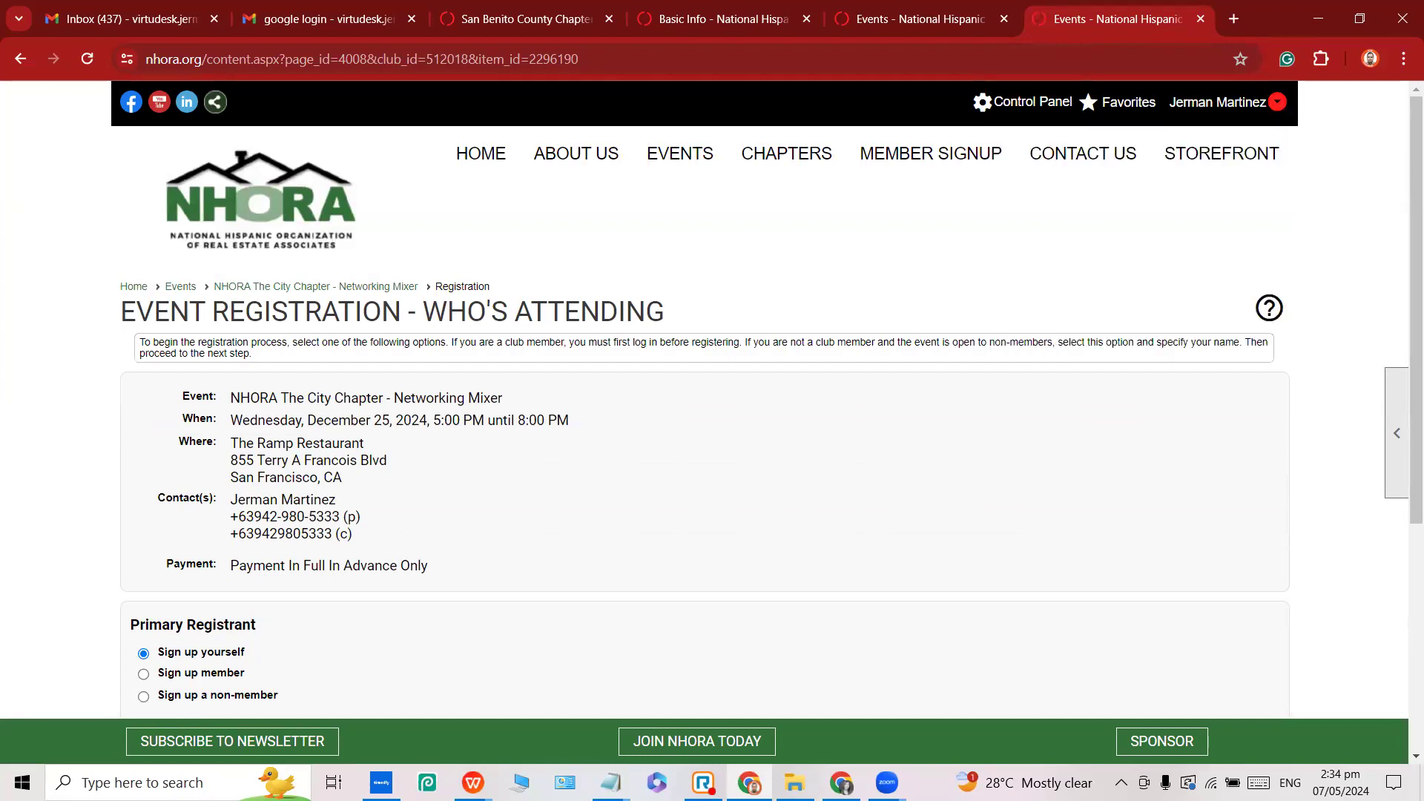
In the other browser window, open the public events calendar and maximize it.
{"action": "left_click", "coordinate": [341, 19]}
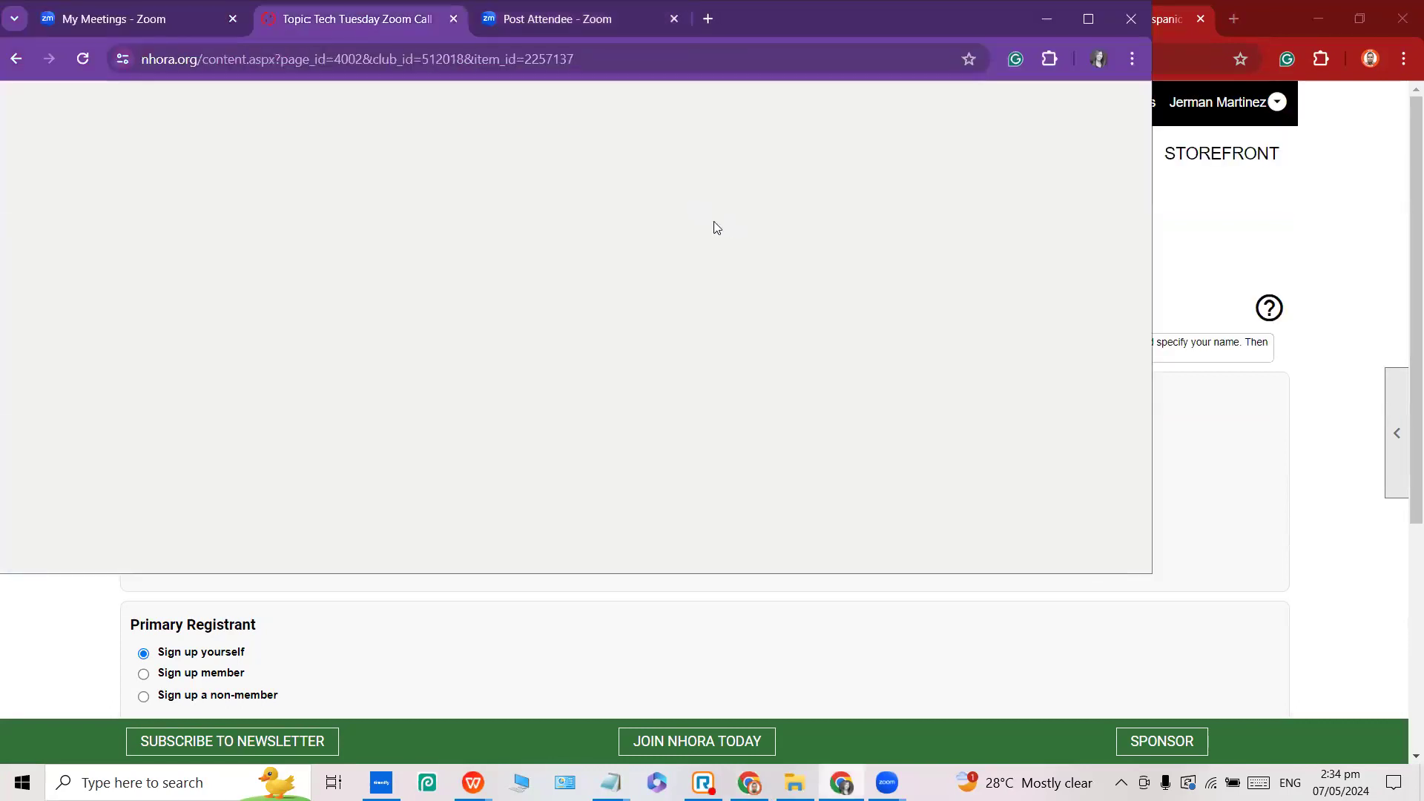
{"action": "scroll", "coordinate": [666, 318], "scroll_direction": "up", "scroll_amount": 2}
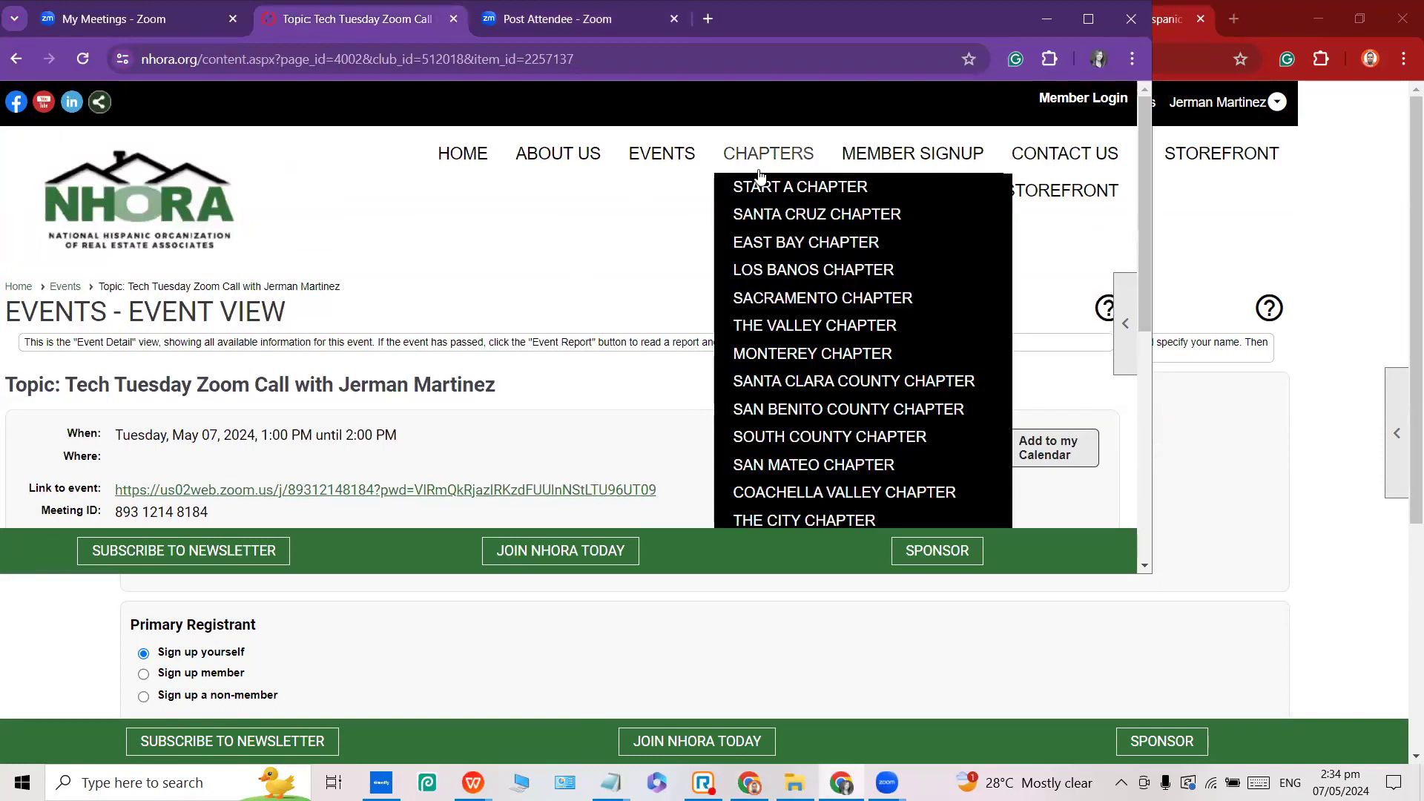
{"action": "left_click", "coordinate": [662, 157]}
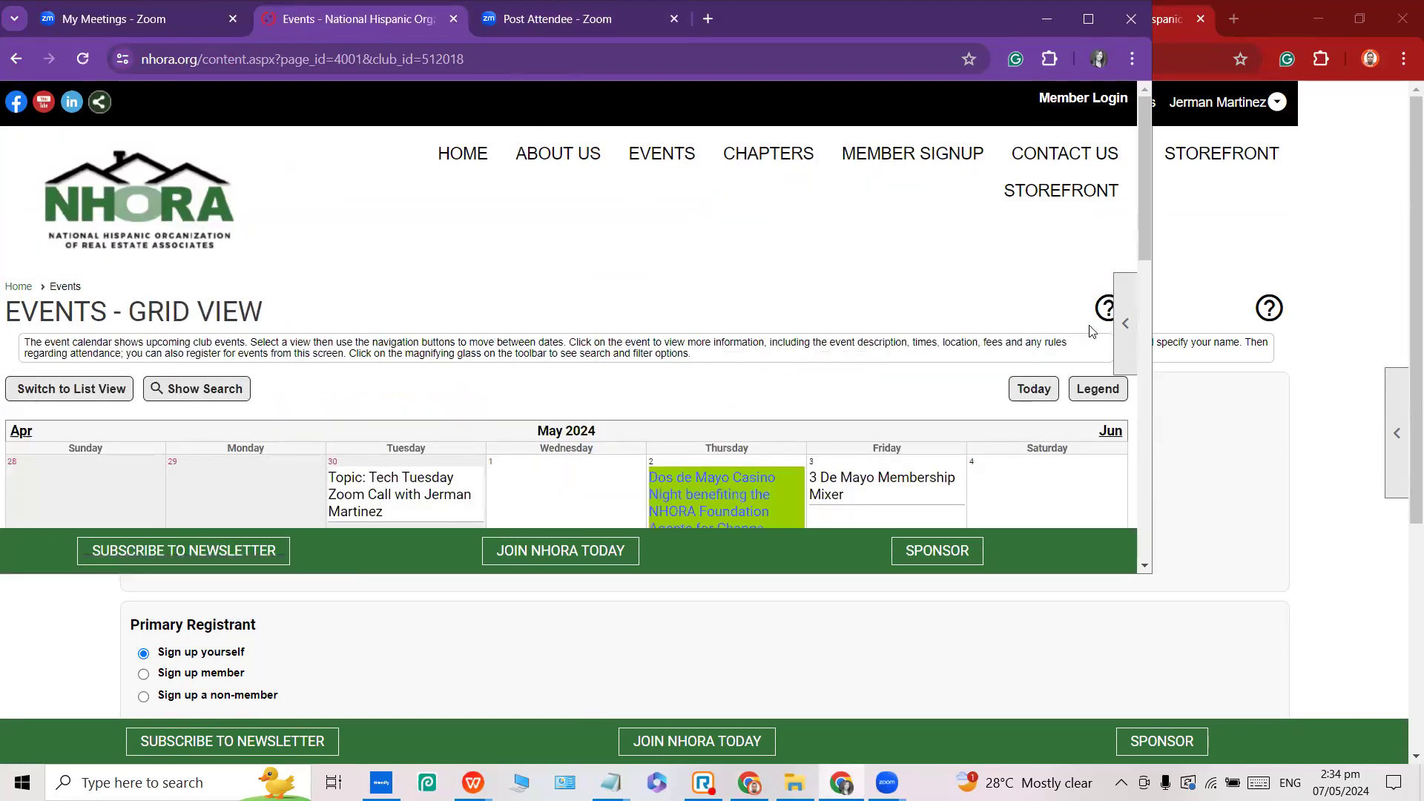
{"action": "scroll", "coordinate": [1090, 331], "scroll_direction": "down", "scroll_amount": 3}
{"action": "left_click", "coordinate": [1088, 19]}
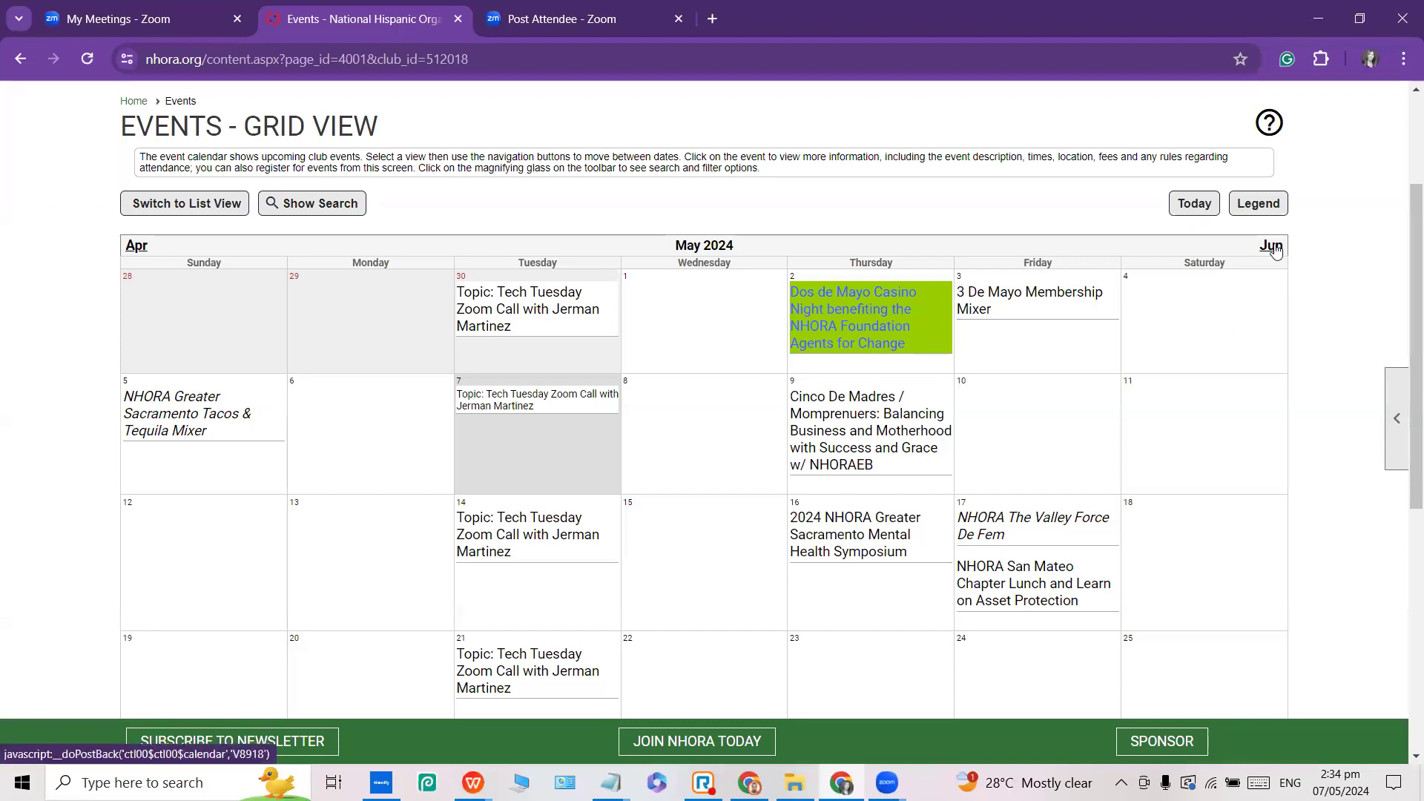
{"action": "scroll", "coordinate": [1264, 400], "scroll_direction": "down", "scroll_amount": 6}
{"action": "scroll", "coordinate": [1264, 400], "scroll_direction": "up", "scroll_amount": 9}
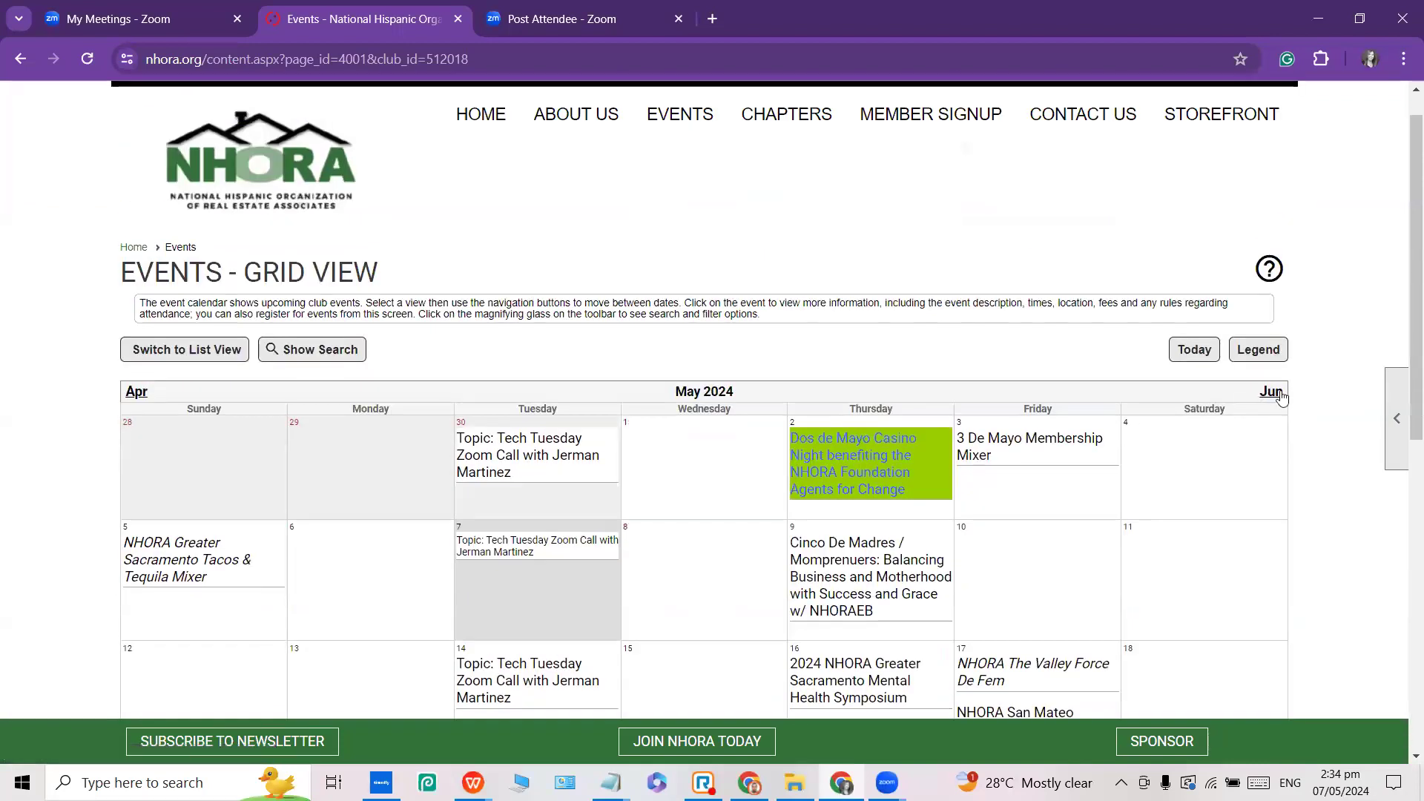
{"action": "scroll", "coordinate": [1281, 398], "scroll_direction": "up", "scroll_amount": 1}
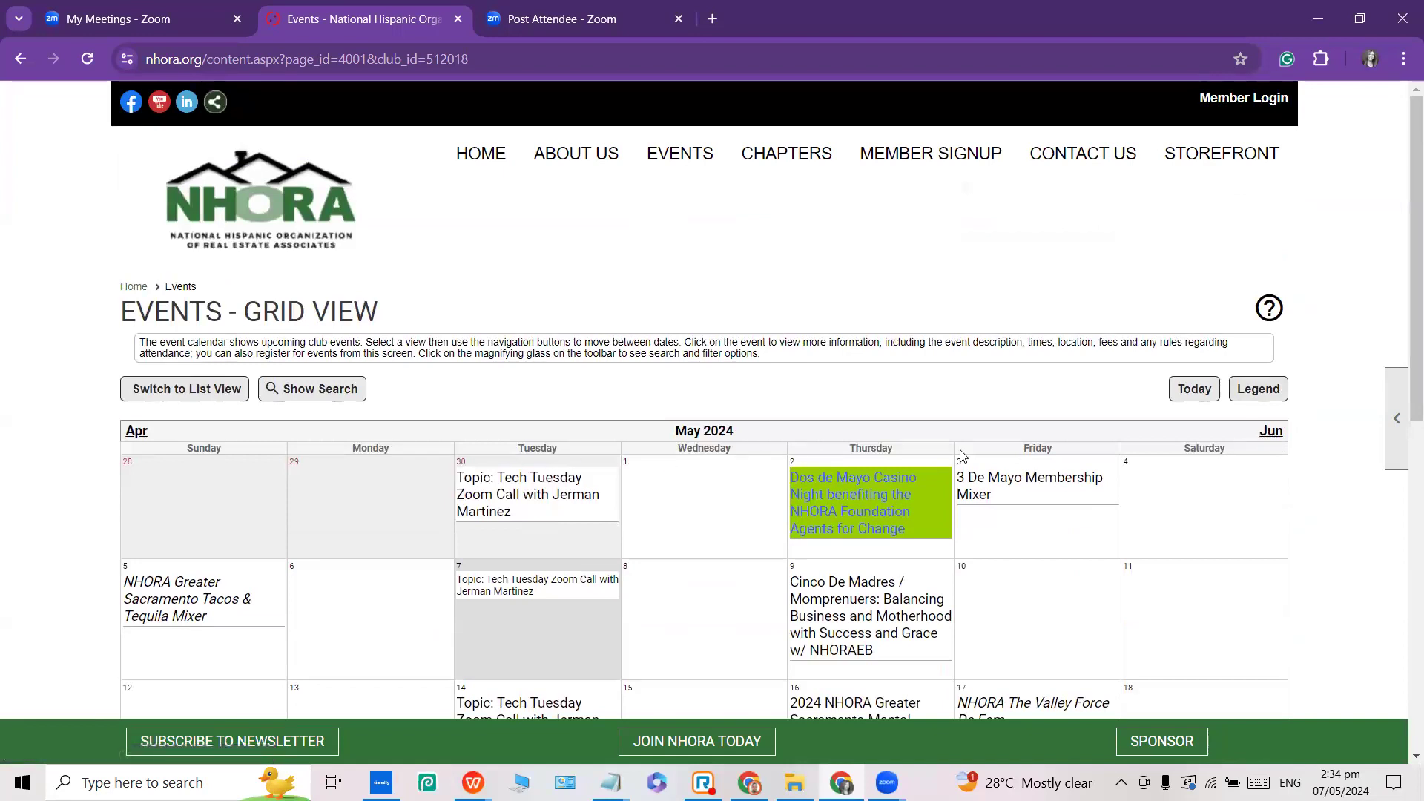
{"action": "left_click", "coordinate": [1079, 475]}
Advance the events calendar month by month from June to November 2024.
{"action": "left_click", "coordinate": [1271, 433]}
{"action": "left_click", "coordinate": [1273, 432]}
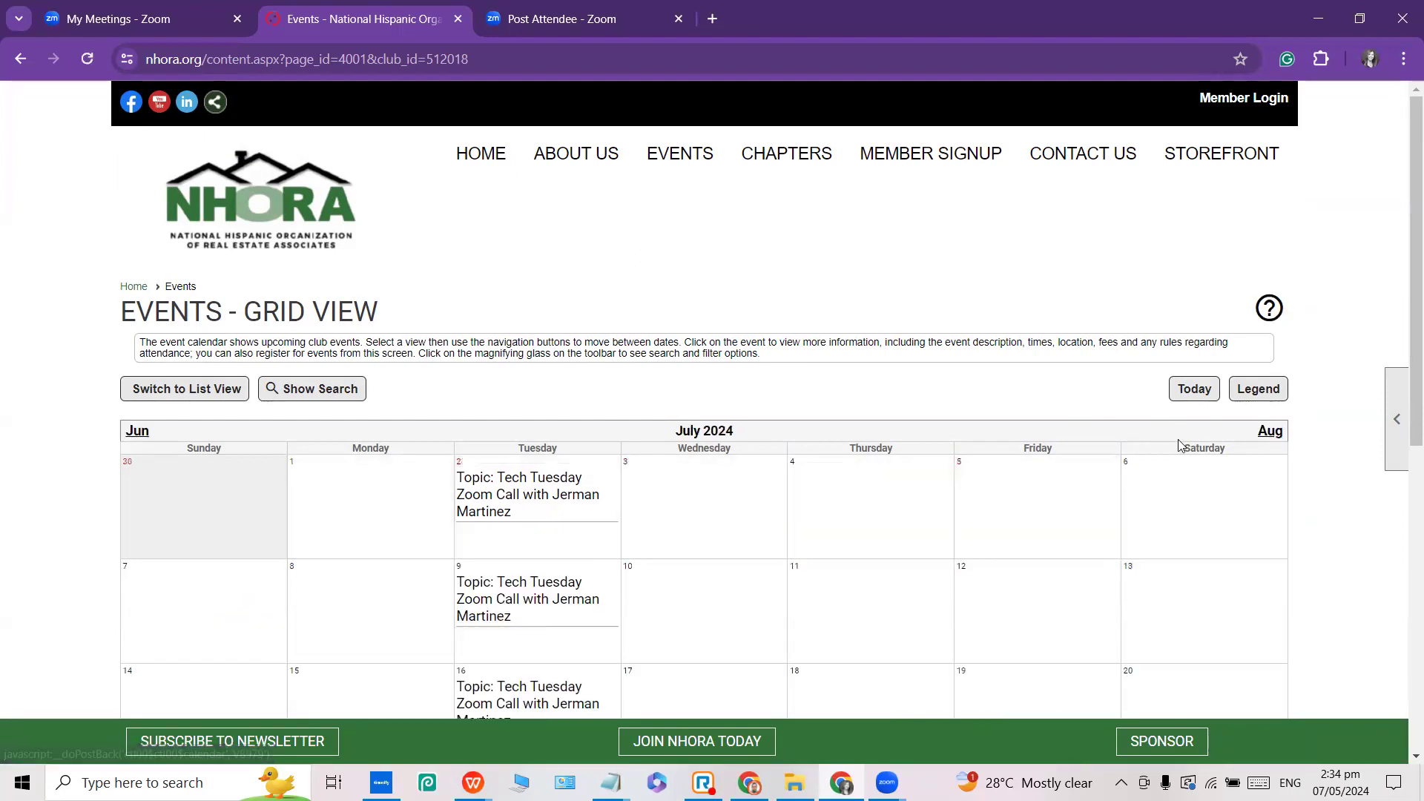
{"action": "left_click", "coordinate": [1271, 432]}
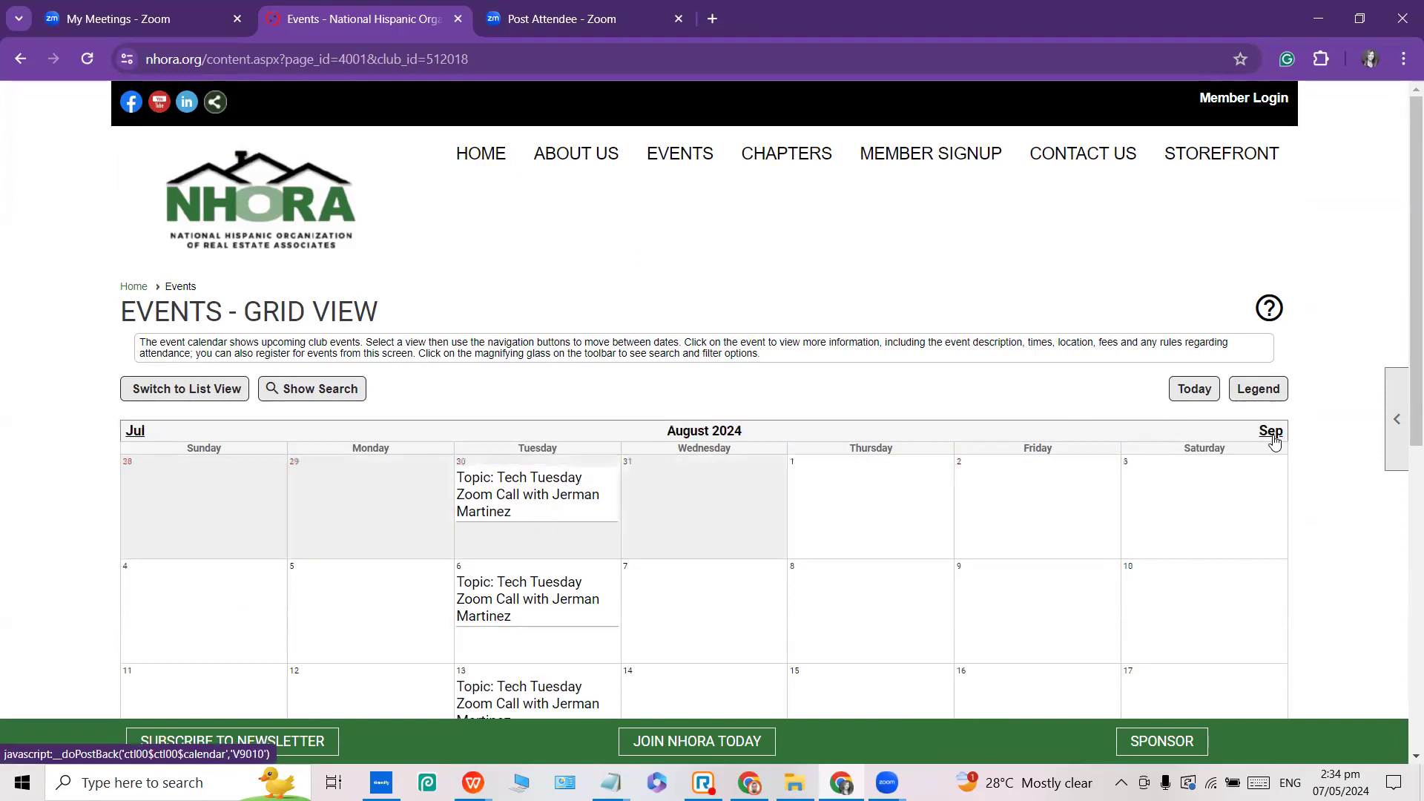
{"action": "left_click", "coordinate": [1271, 432]}
{"action": "left_click", "coordinate": [1271, 432]}
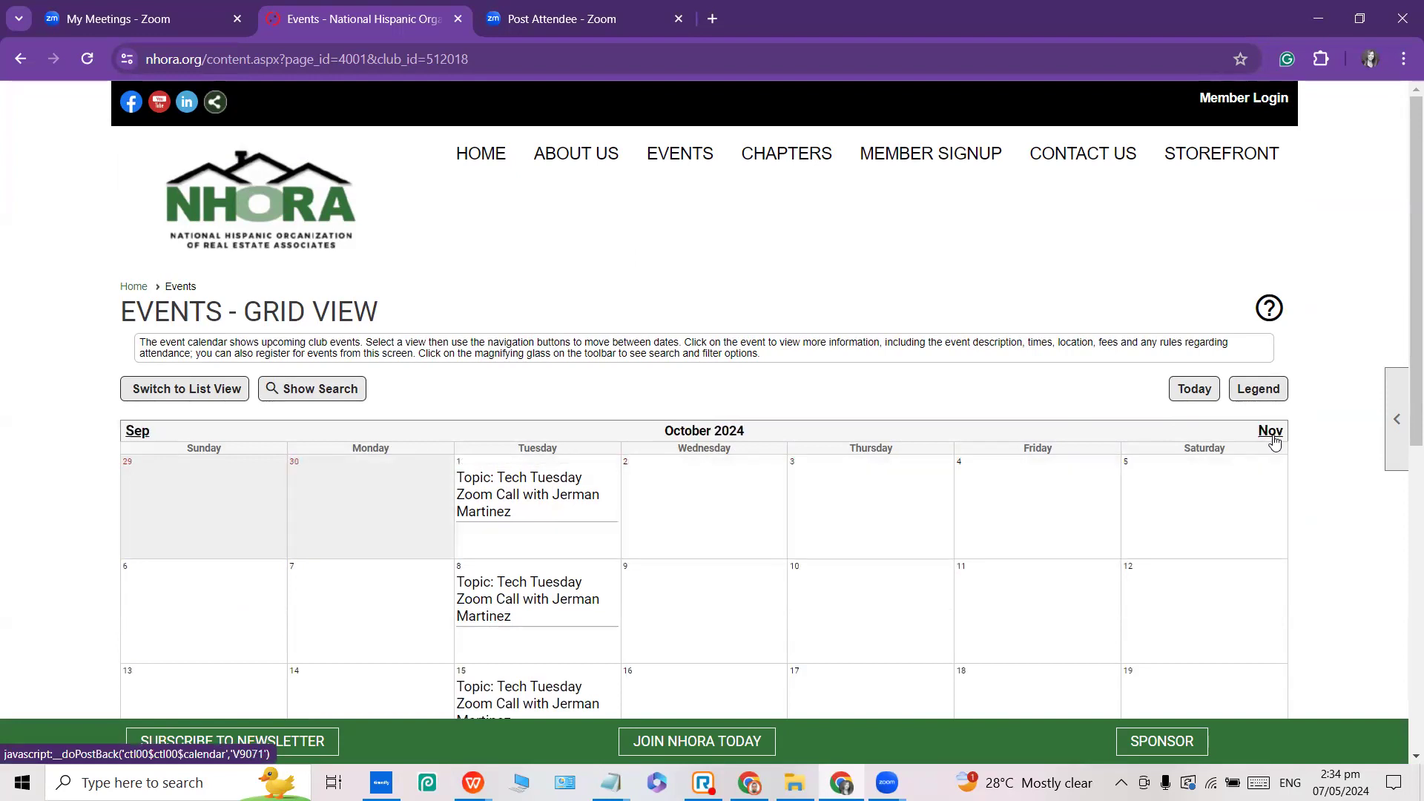
{"action": "left_click", "coordinate": [1272, 432]}
{"action": "scroll", "coordinate": [1039, 375], "scroll_direction": "down", "scroll_amount": 5}
{"action": "scroll", "coordinate": [964, 371], "scroll_direction": "up", "scroll_amount": 2}
{"action": "scroll", "coordinate": [794, 364], "scroll_direction": "down", "scroll_amount": 3}
{"action": "scroll", "coordinate": [790, 365], "scroll_direction": "up", "scroll_amount": 5}
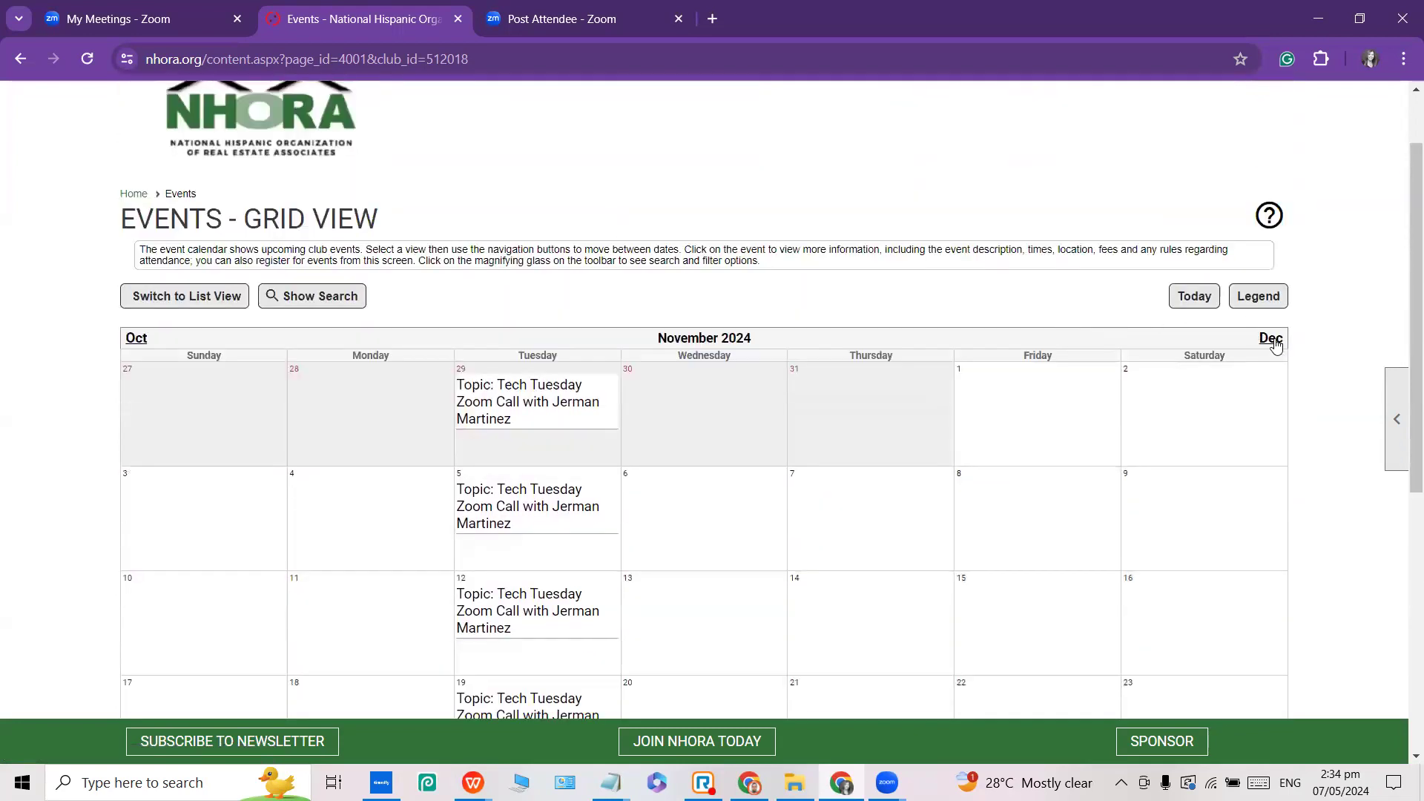
Move the calendar to December 2024 and review the Networking Mixer's $45 and $55 prices.
{"action": "left_click", "coordinate": [1272, 340]}
{"action": "scroll", "coordinate": [742, 489], "scroll_direction": "down", "scroll_amount": 4}
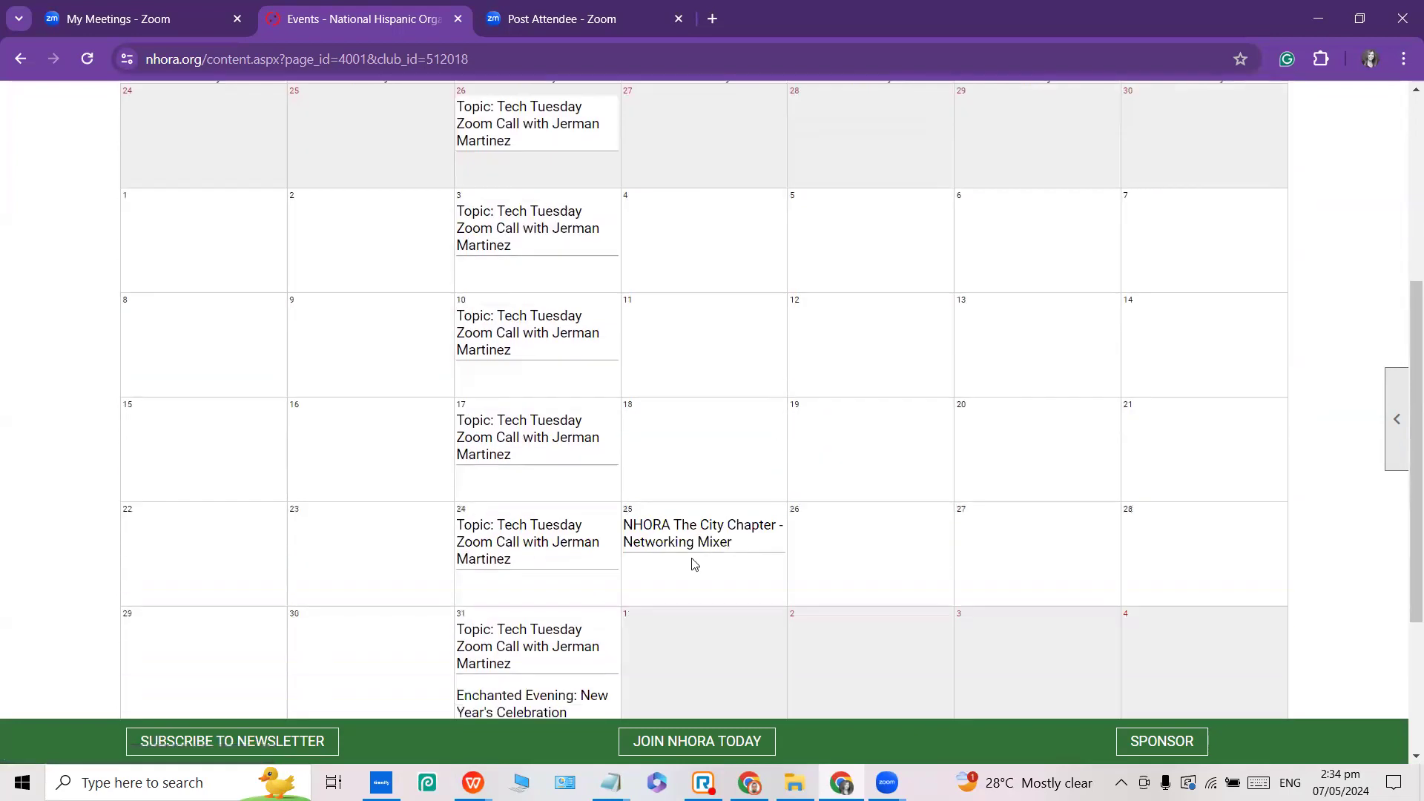
{"action": "mouse_move", "coordinate": [705, 539]}
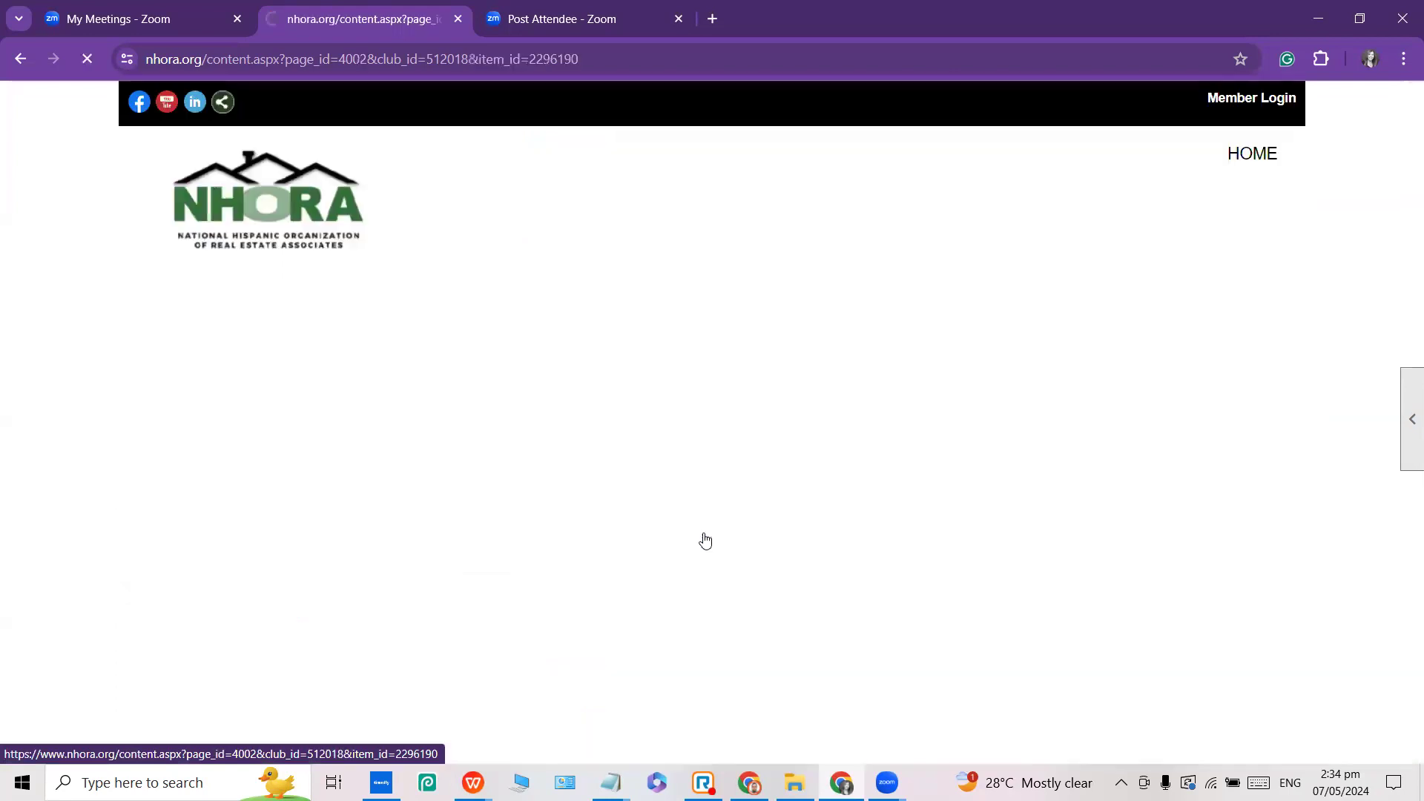
{"action": "scroll", "coordinate": [422, 554], "scroll_direction": "down", "scroll_amount": 5}
{"action": "scroll", "coordinate": [423, 555], "scroll_direction": "down", "scroll_amount": 2}
{"action": "scroll", "coordinate": [417, 491], "scroll_direction": "up", "scroll_amount": 2}
{"action": "mouse_move", "coordinate": [120, 373]}
{"action": "left_mouse_down"}
{"action": "mouse_move", "coordinate": [255, 406]}
{"action": "mouse_move", "coordinate": [417, 409]}
{"action": "mouse_move", "coordinate": [140, 379]}
{"action": "left_mouse_up"}
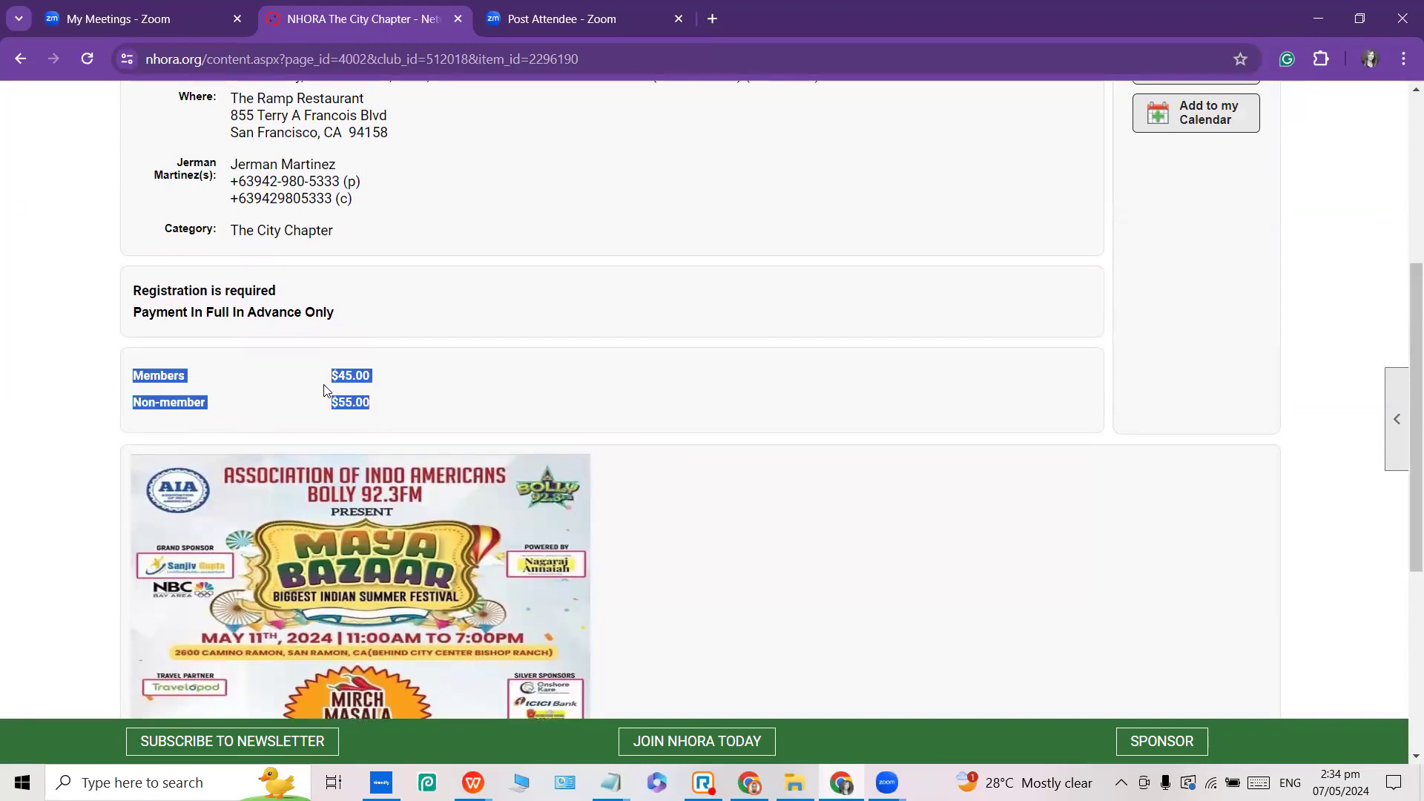
{"action": "scroll", "coordinate": [328, 390], "scroll_direction": "up", "scroll_amount": 5}
{"action": "scroll", "coordinate": [976, 540], "scroll_direction": "down", "scroll_amount": 2}
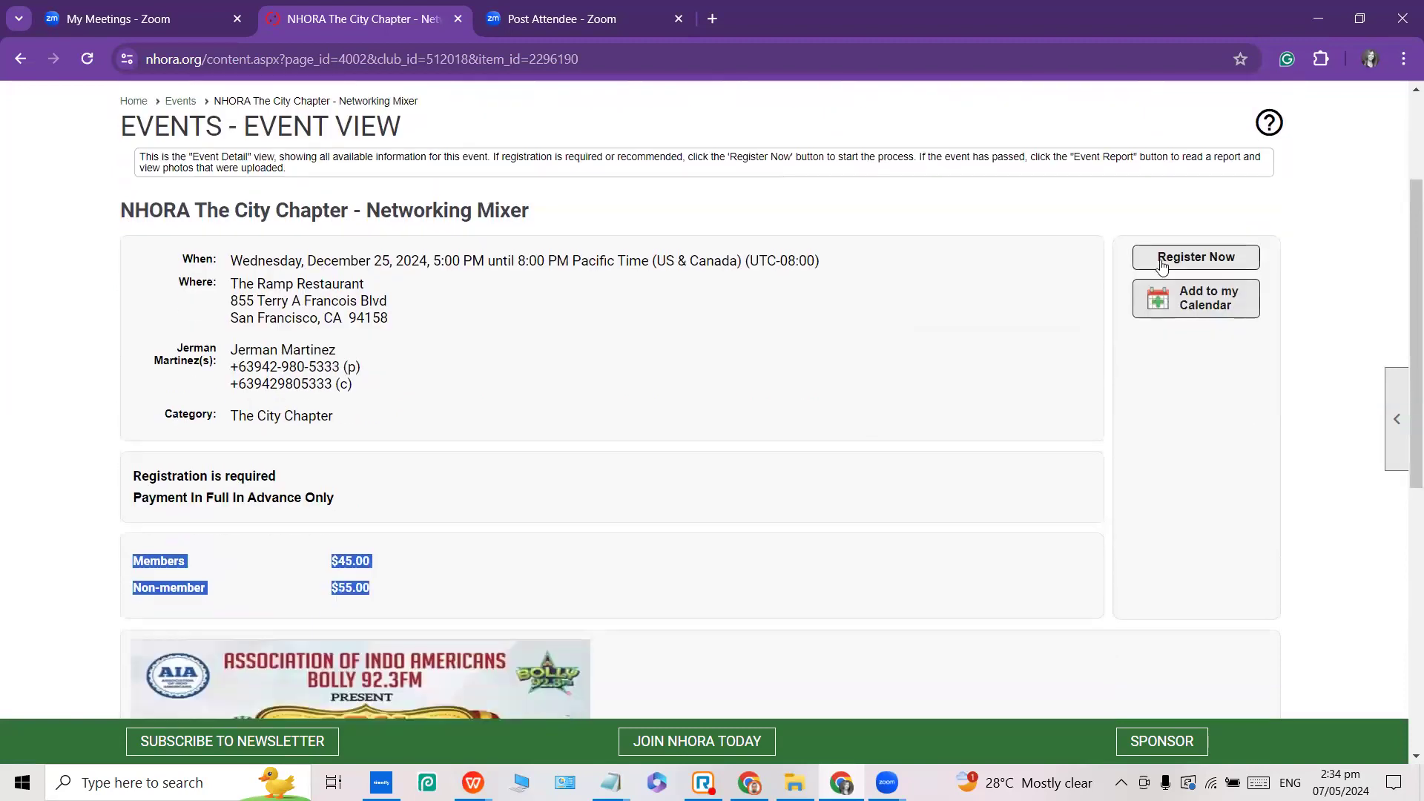
Start the logged-out registration, noting the Non-member $55.00 fee, then return to the logged-in window.
{"action": "left_click", "coordinate": [1164, 255]}
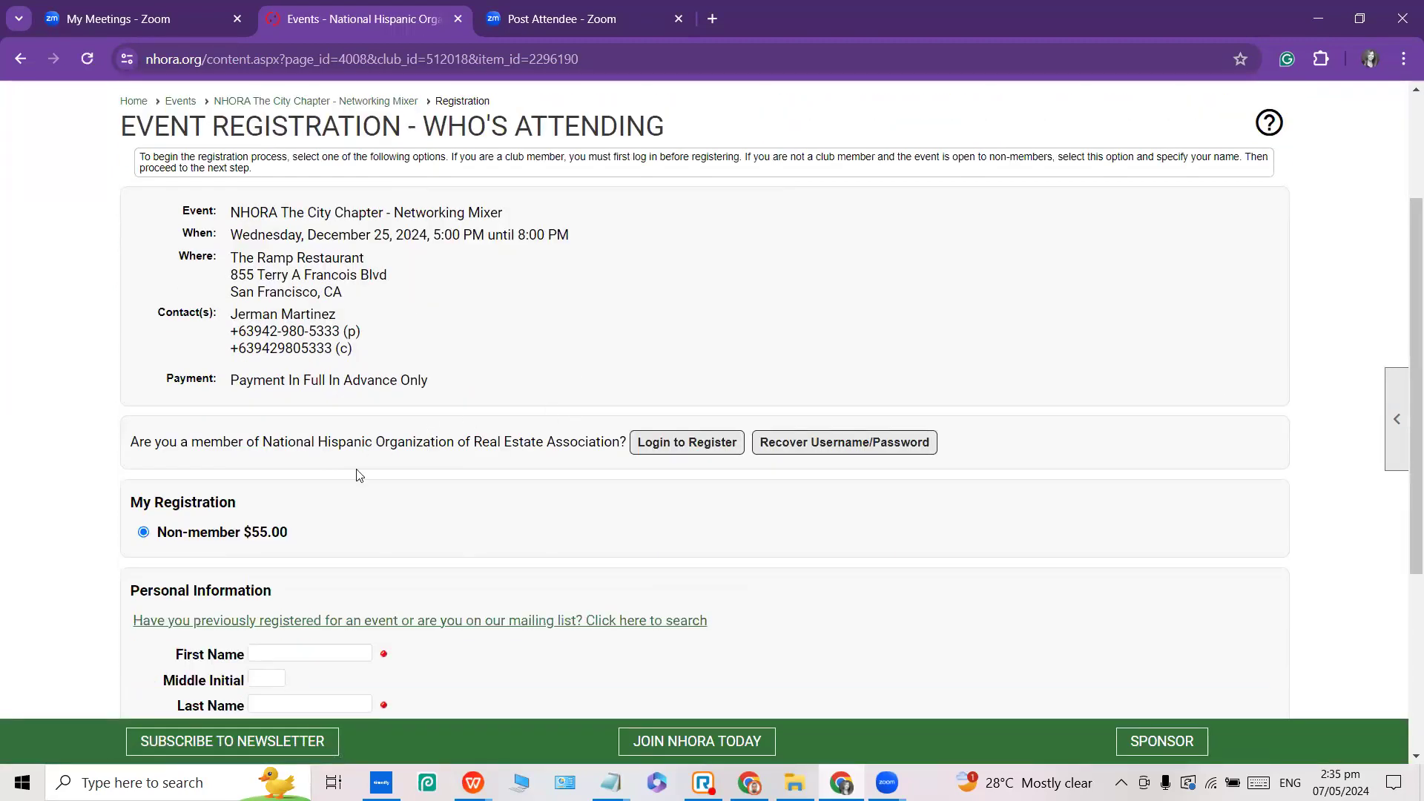
{"action": "scroll", "coordinate": [174, 547], "scroll_direction": "down", "scroll_amount": 2}
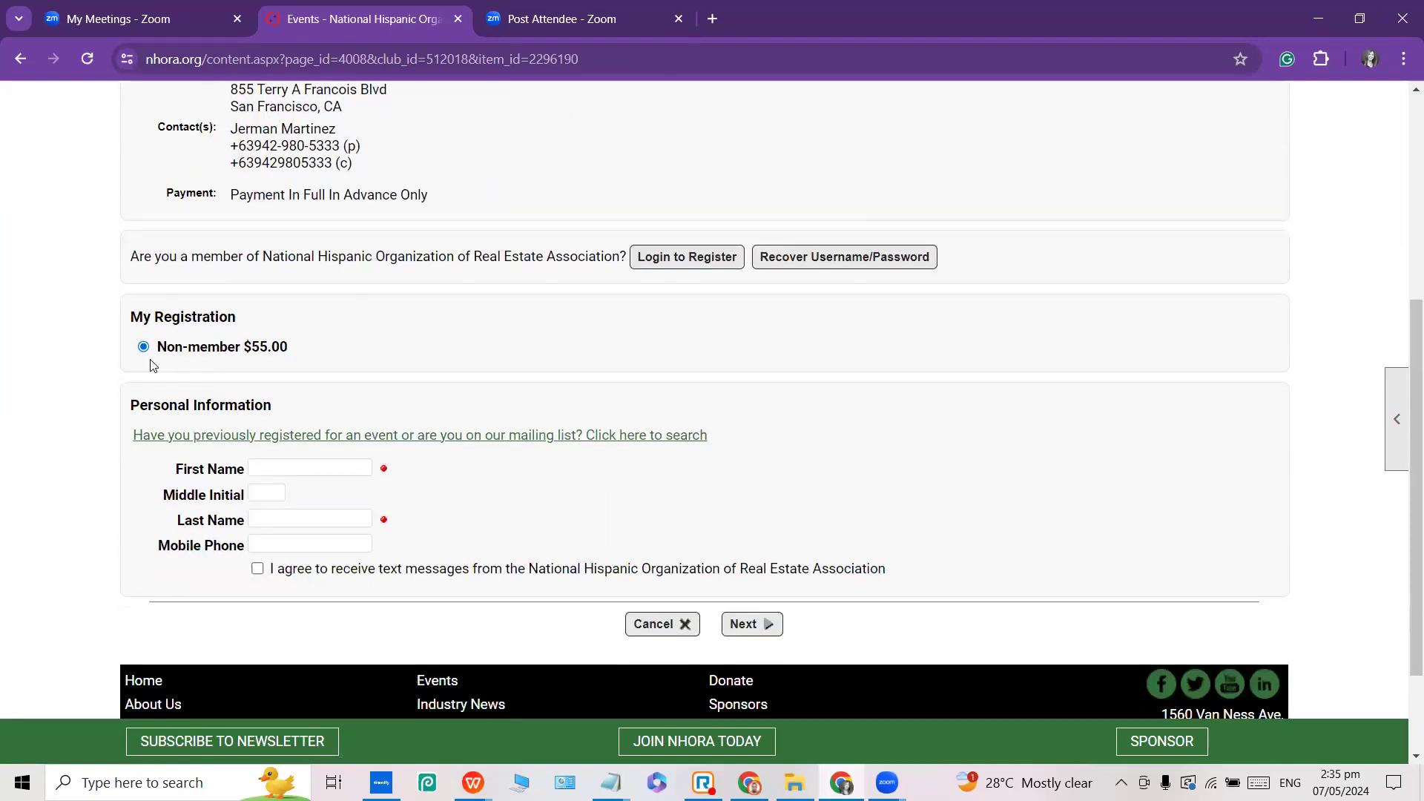
{"action": "scroll", "coordinate": [270, 357], "scroll_direction": "up", "scroll_amount": 2}
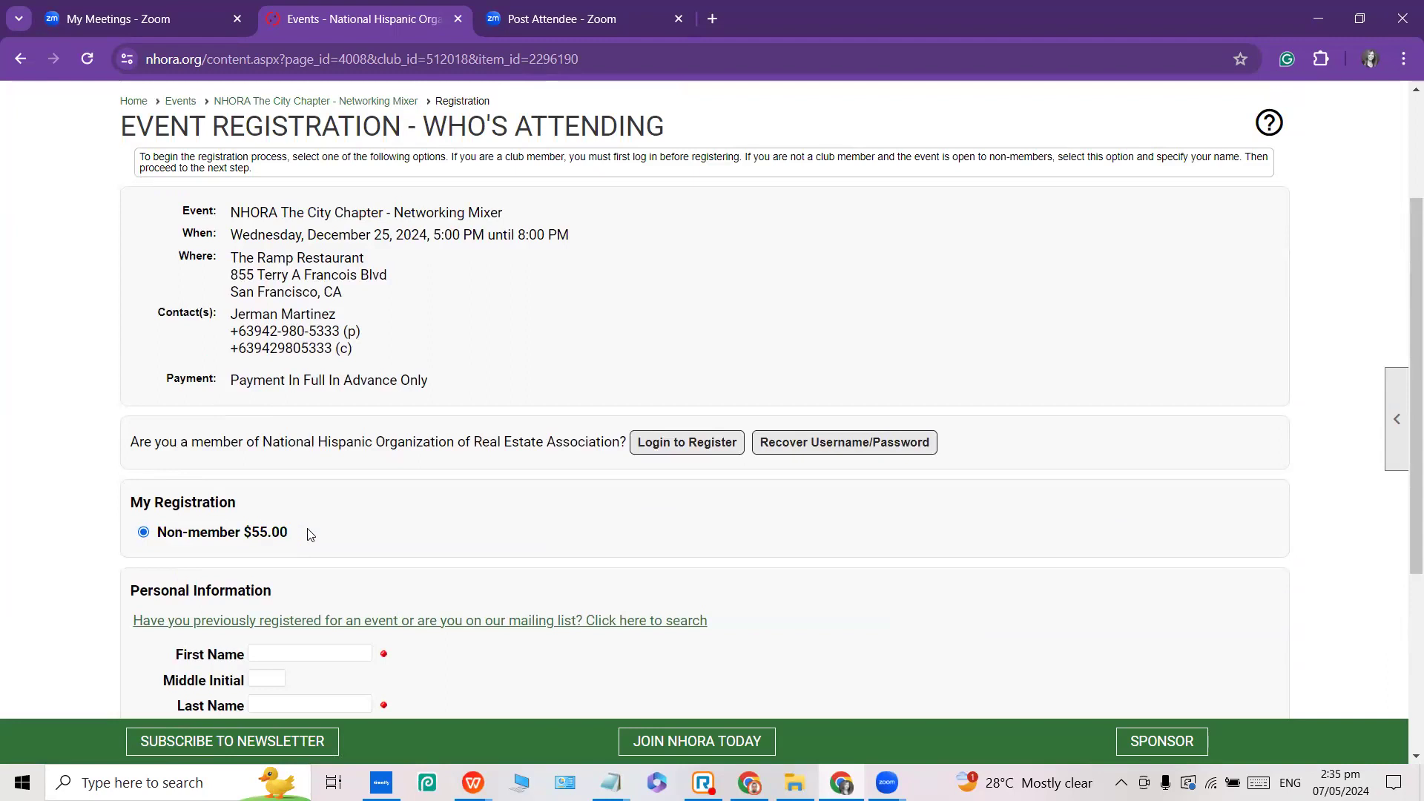
{"action": "triple_click", "coordinate": [285, 533]}
{"action": "scroll", "coordinate": [1338, 238], "scroll_direction": "up", "scroll_amount": 2}
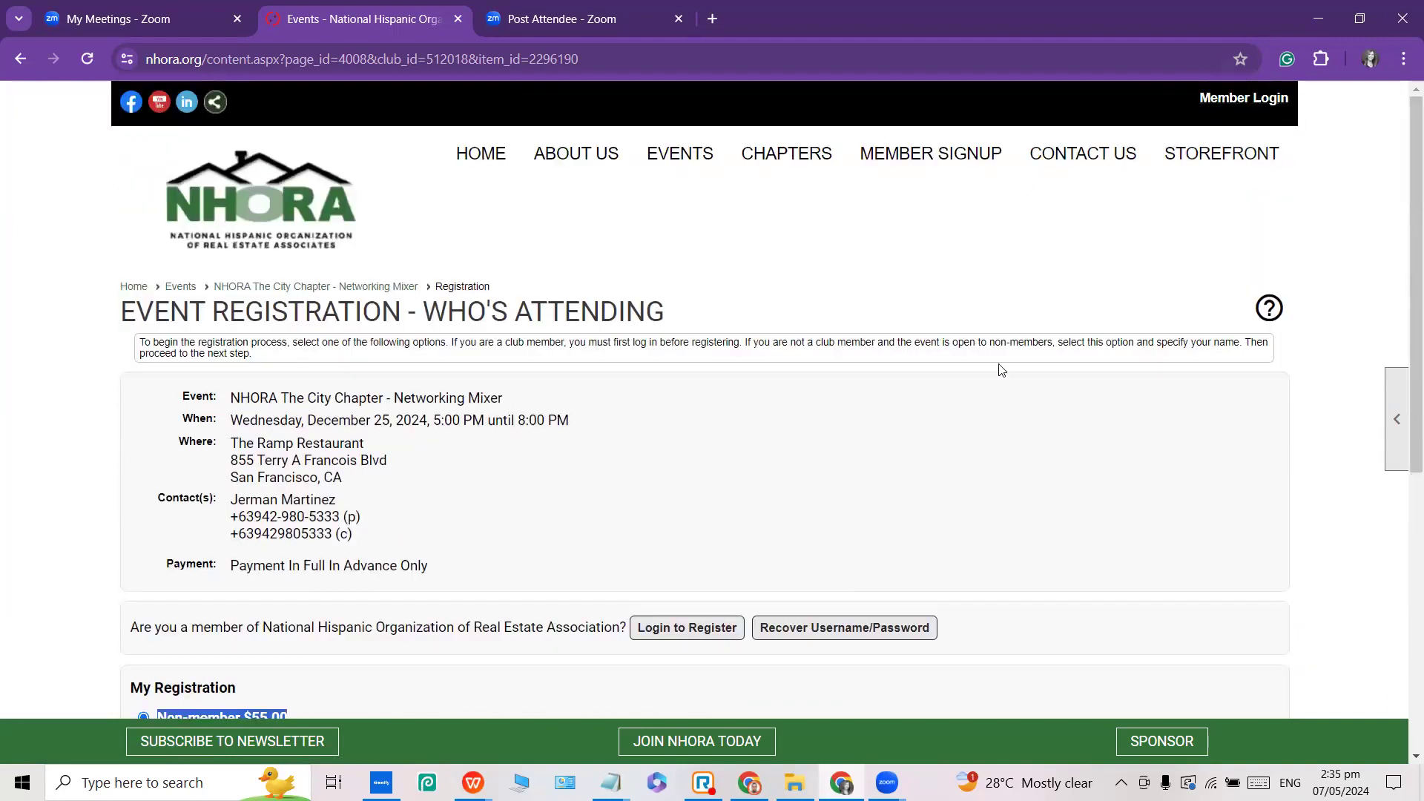
{"action": "scroll", "coordinate": [976, 360], "scroll_direction": "down", "scroll_amount": 2}
{"action": "scroll", "coordinate": [976, 360], "scroll_direction": "up", "scroll_amount": 2}
{"action": "scroll", "coordinate": [993, 354], "scroll_direction": "down", "scroll_amount": 1}
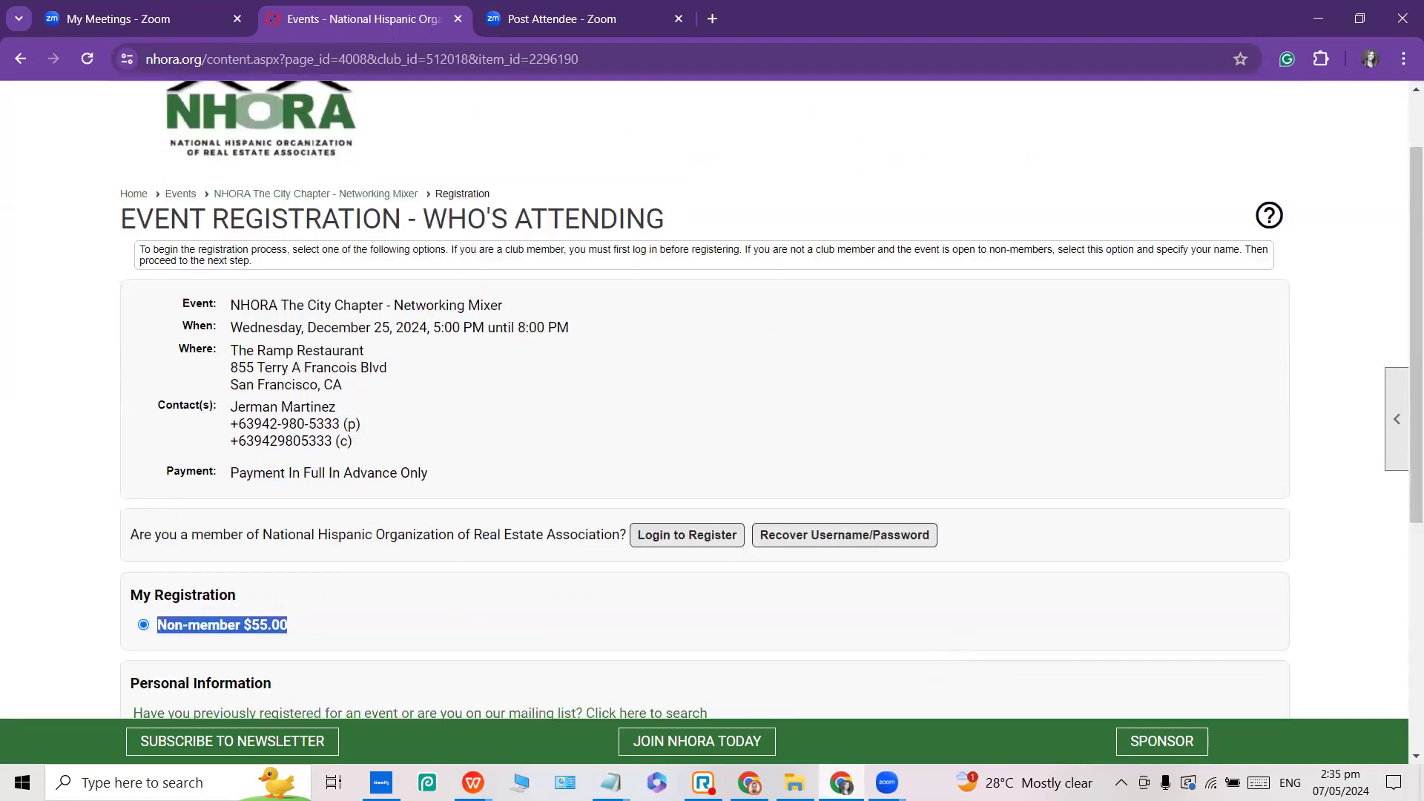
{"action": "left_click", "coordinate": [749, 782]}
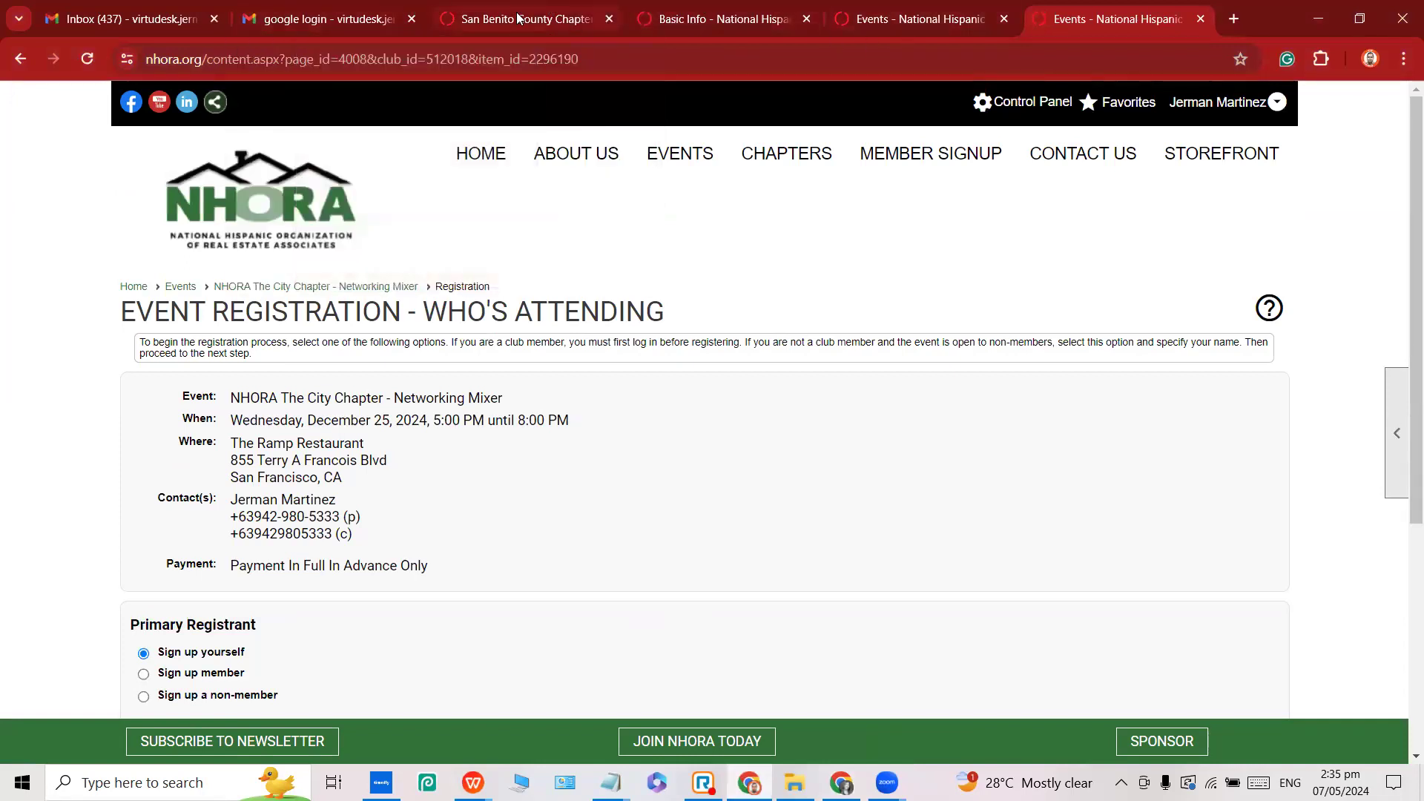
Open People Manager from the Control Panel's People admin functions.
{"action": "left_click", "coordinate": [1006, 111]}
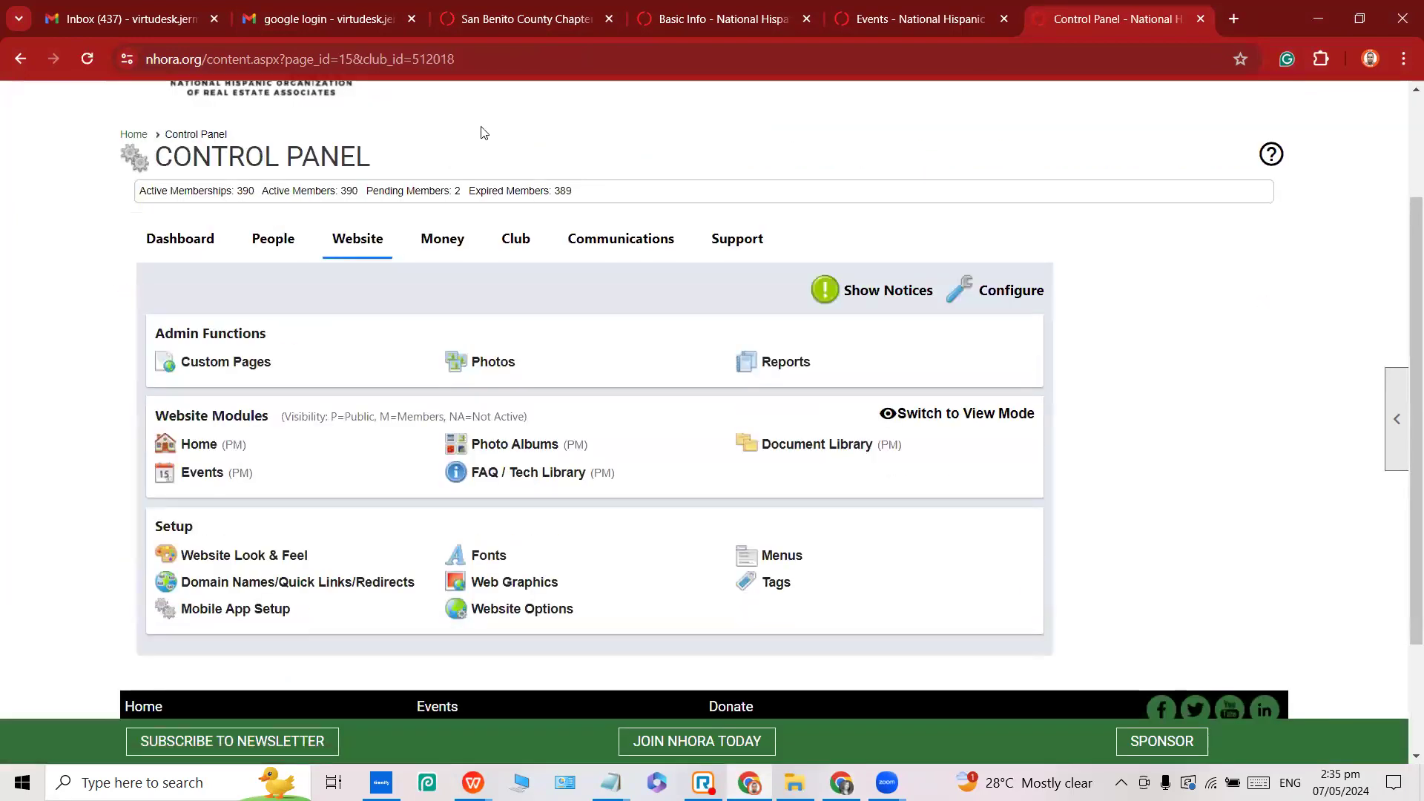
{"action": "left_click", "coordinate": [270, 236]}
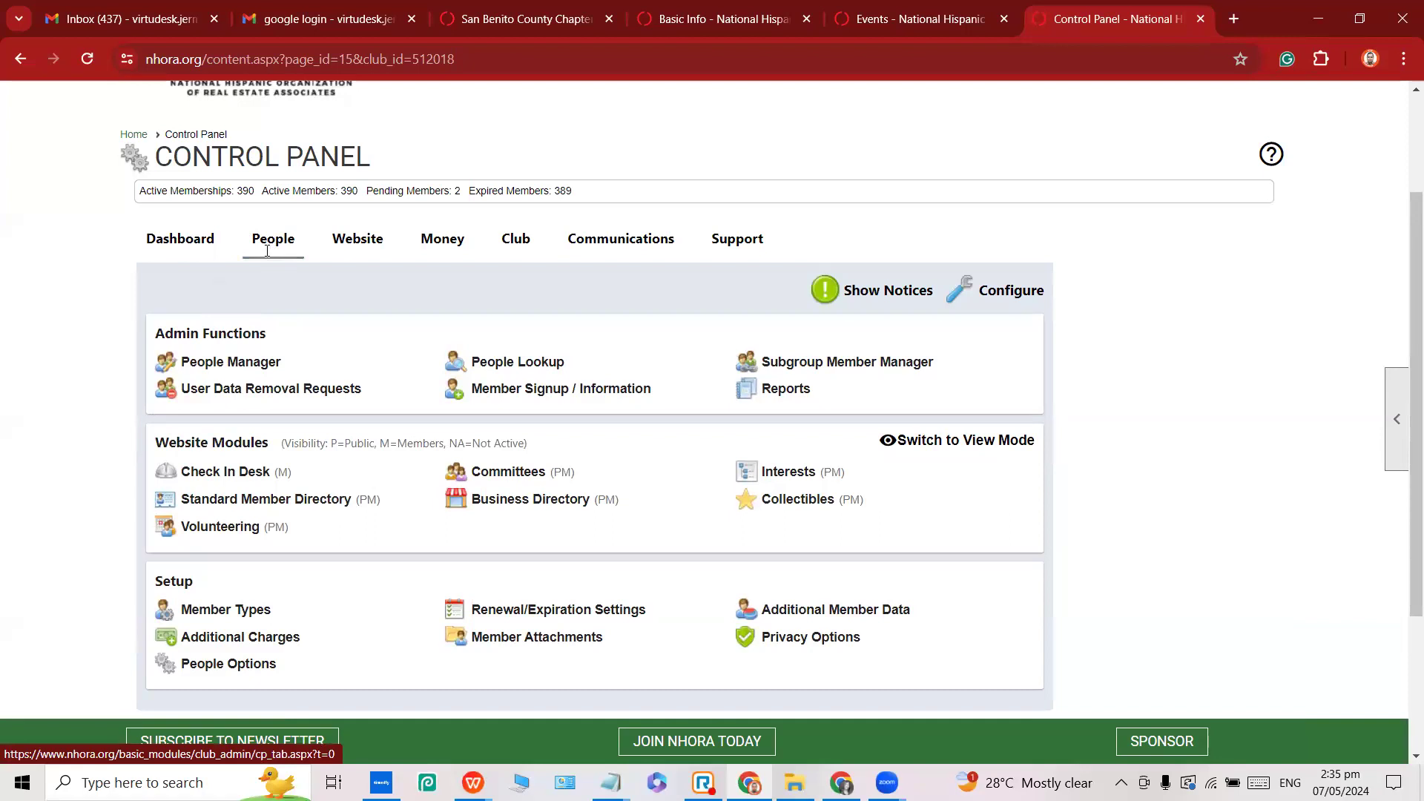
{"action": "triple_click", "coordinate": [161, 333]}
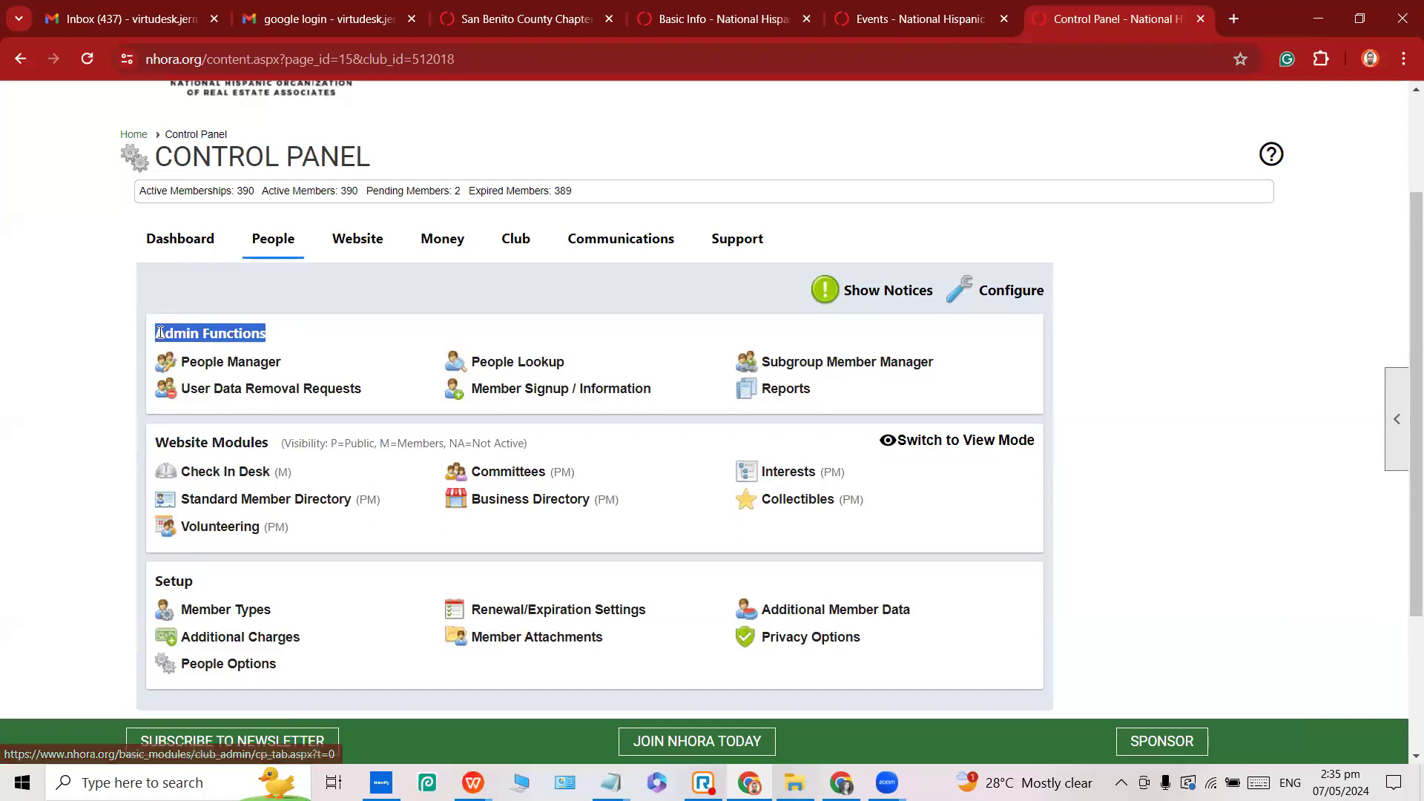
{"action": "left_click", "coordinate": [209, 369]}
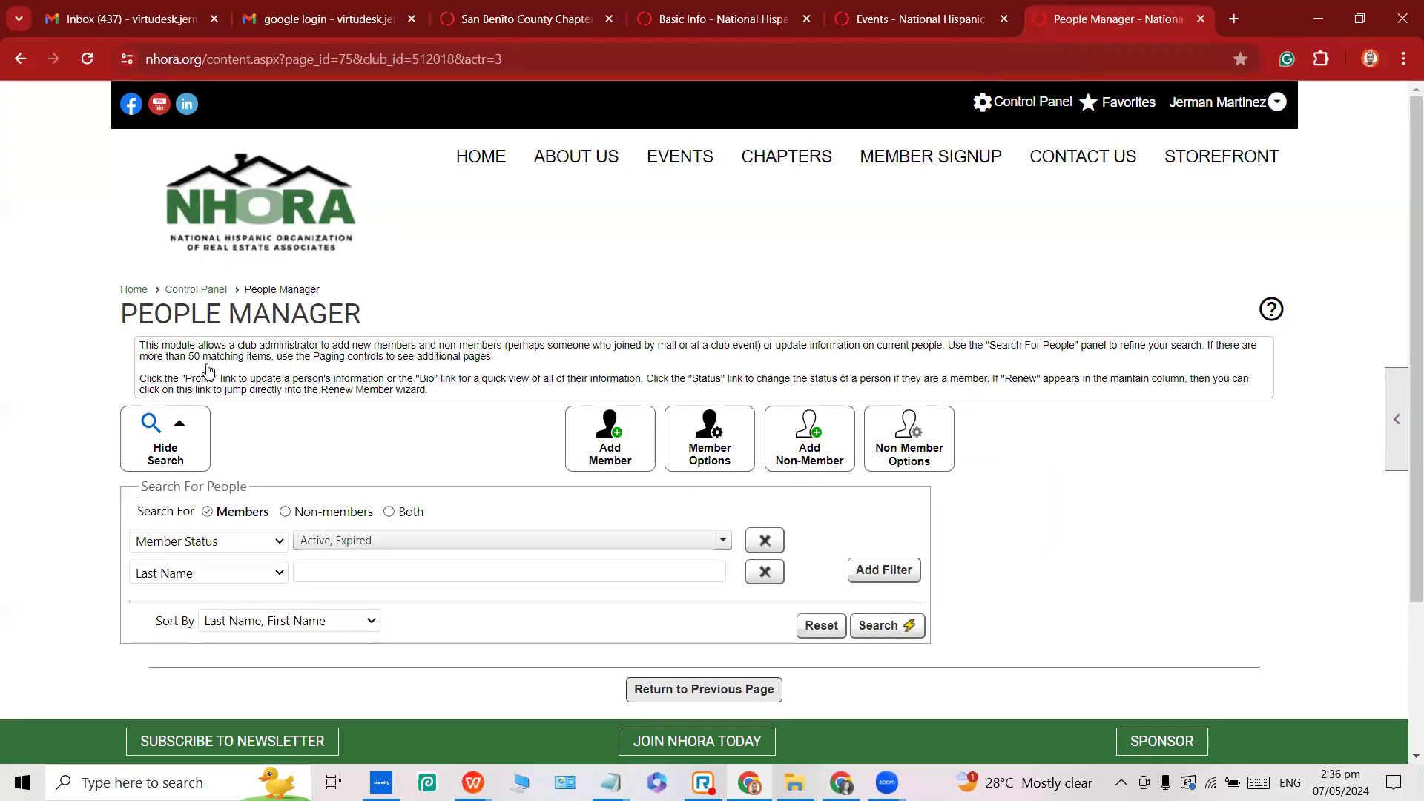
Enter the wanted member's last name in the People search and add another filter.
{"action": "left_click", "coordinate": [365, 571]}
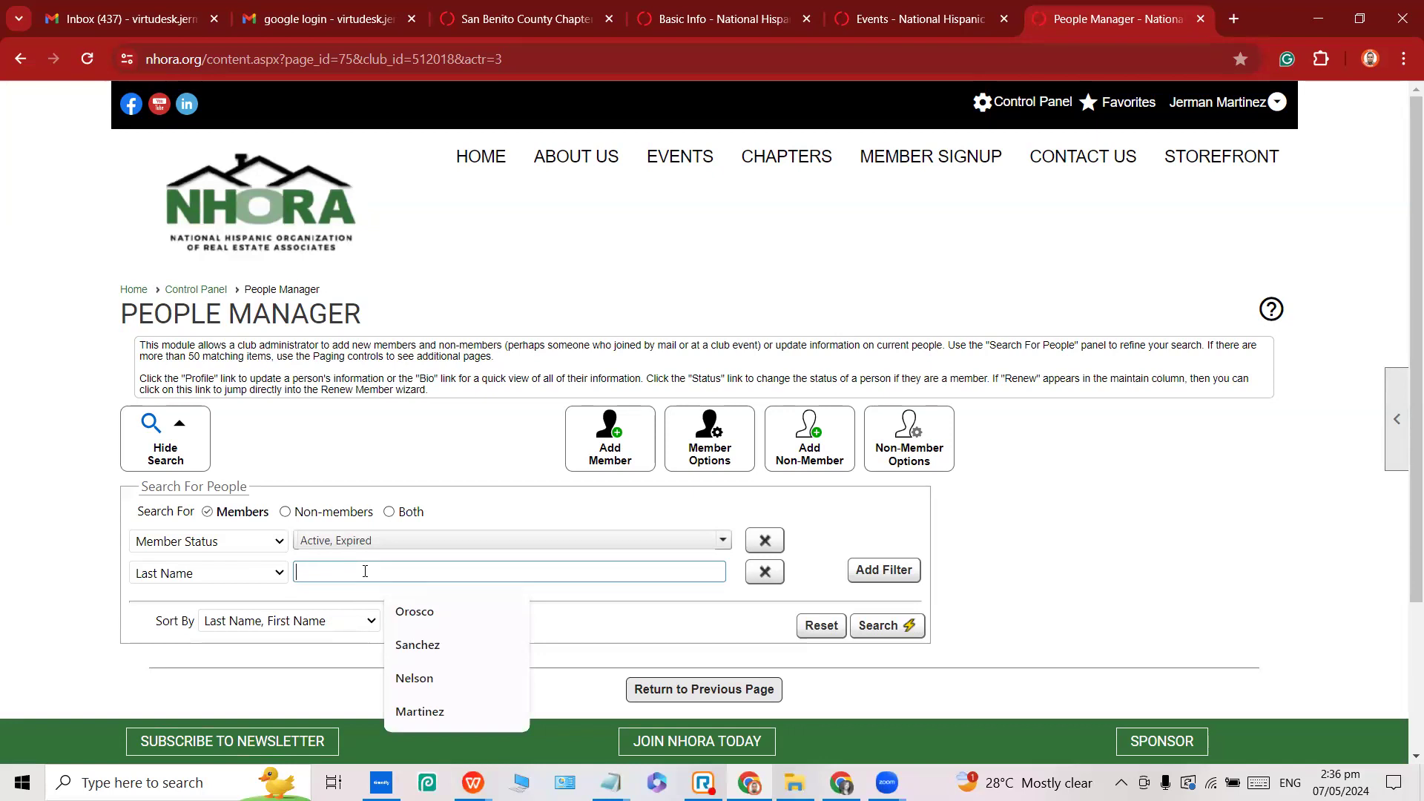
{"action": "type", "text": "Moran"}
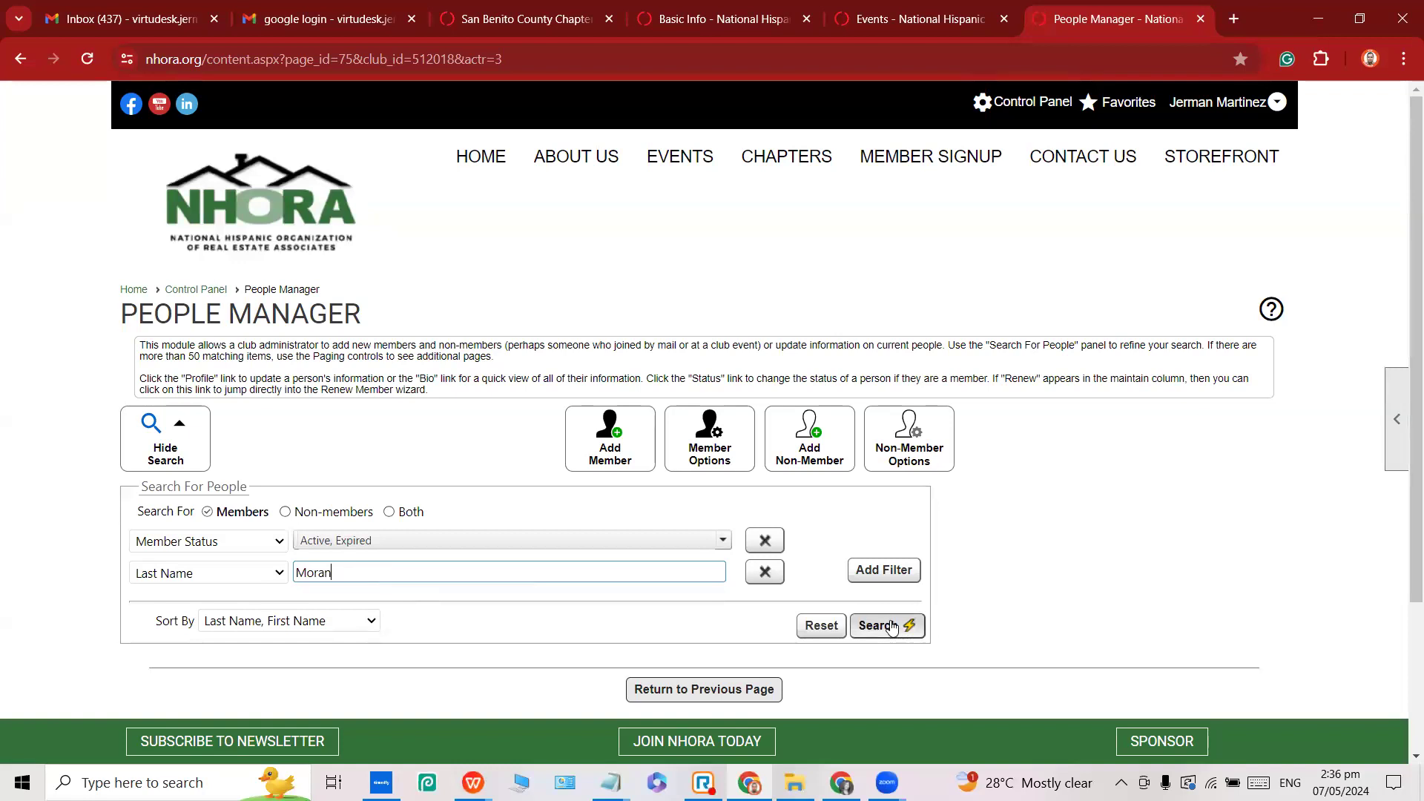
{"action": "left_click", "coordinate": [869, 572]}
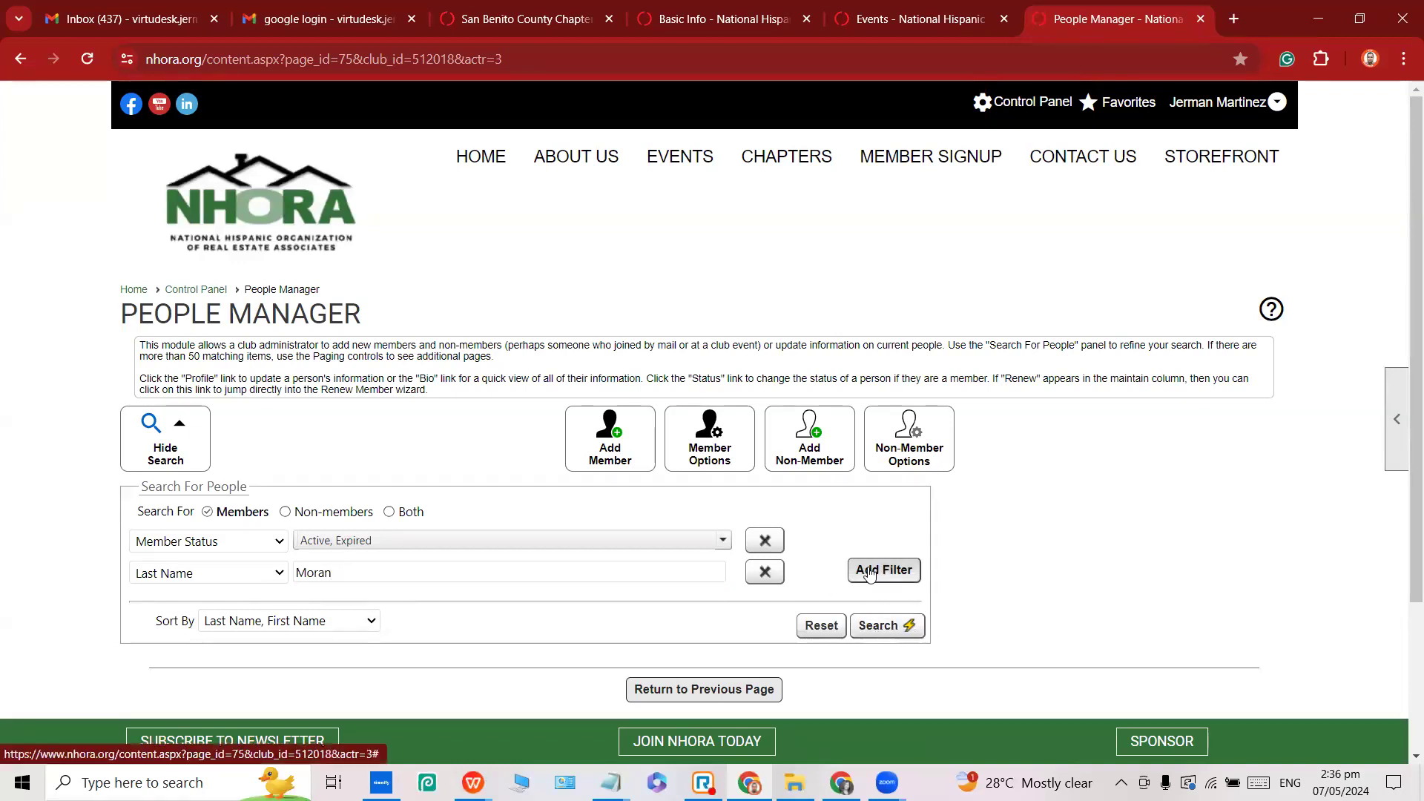
{"action": "left_click", "coordinate": [388, 511]}
Restrict the search to Active member status and to Members only.
{"action": "left_click", "coordinate": [364, 542]}
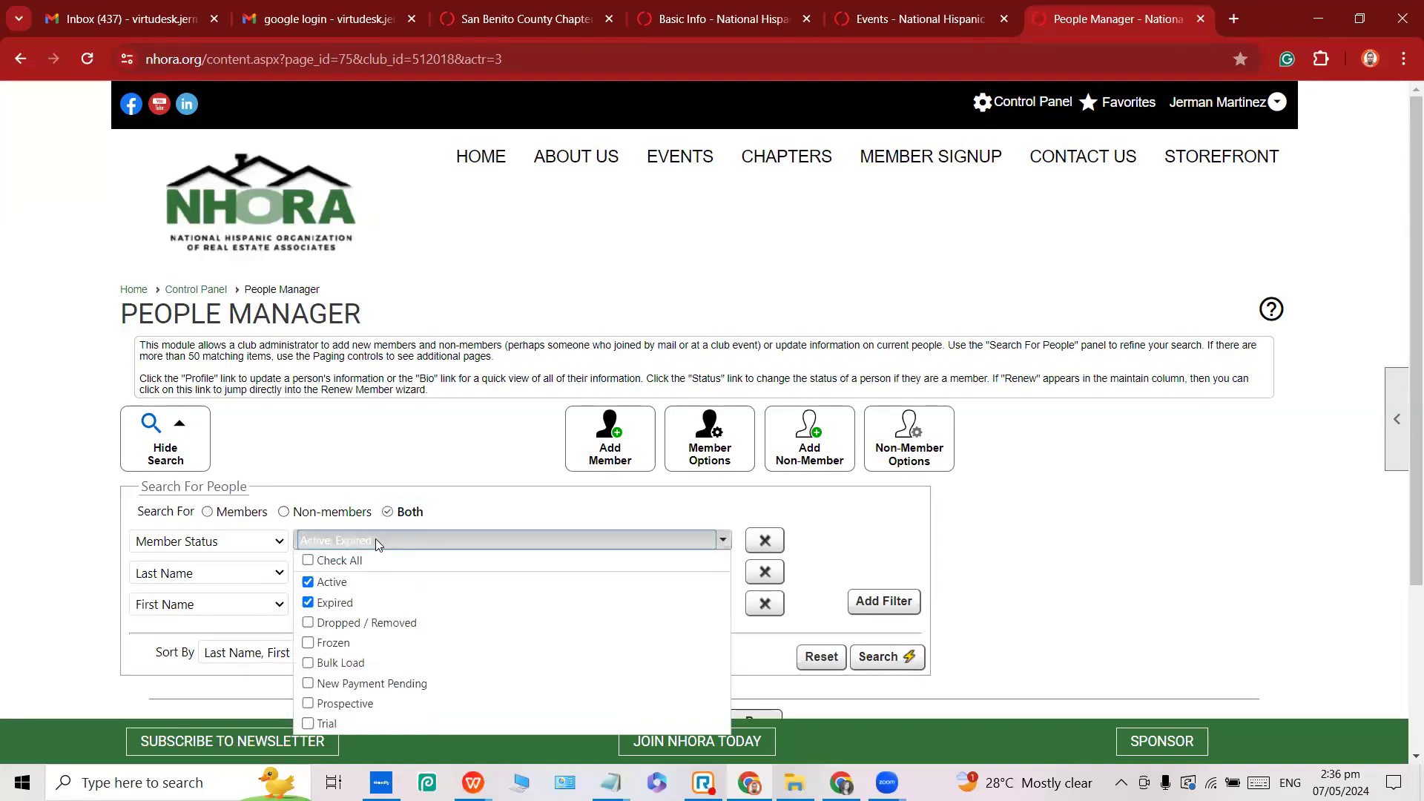
{"action": "left_click", "coordinate": [429, 498]}
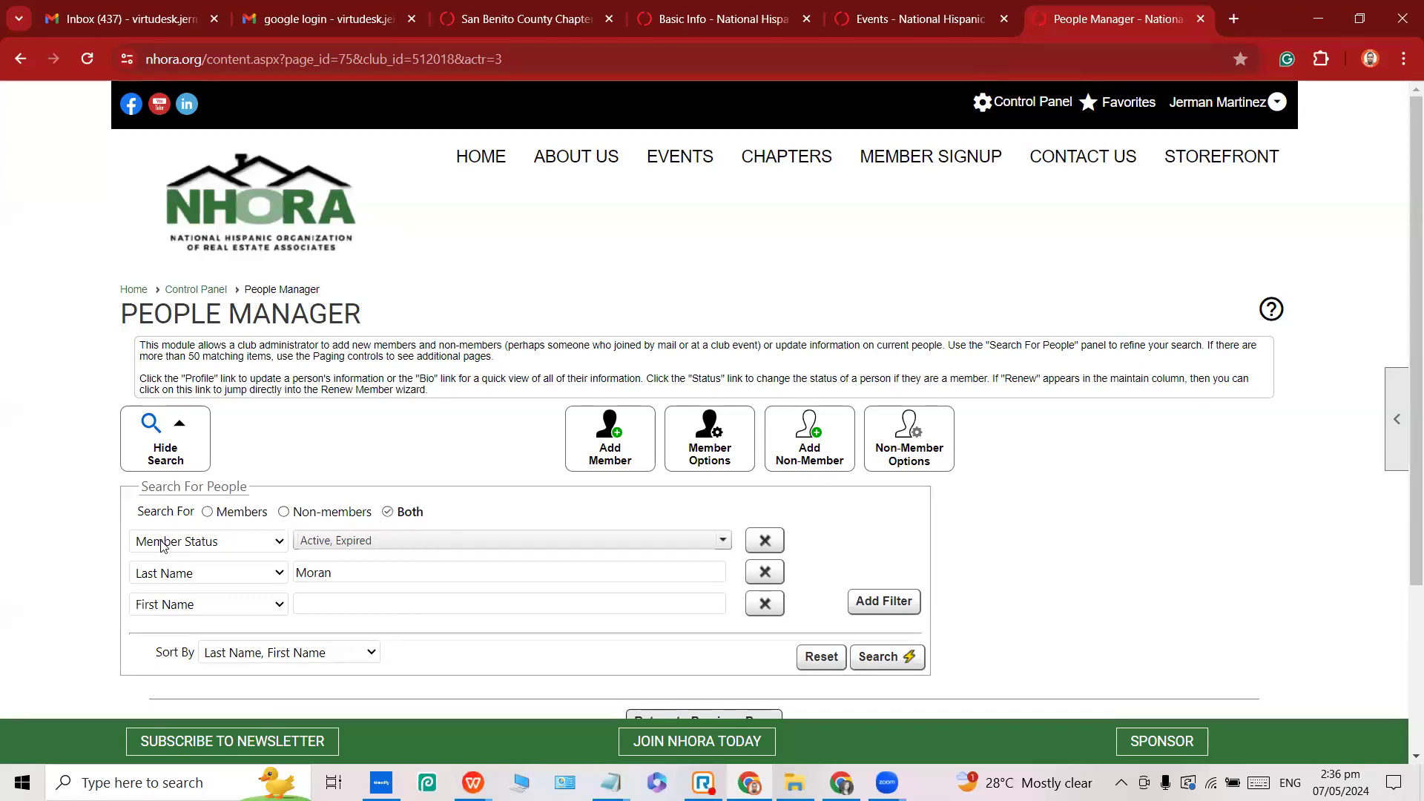
{"action": "left_click", "coordinate": [368, 546]}
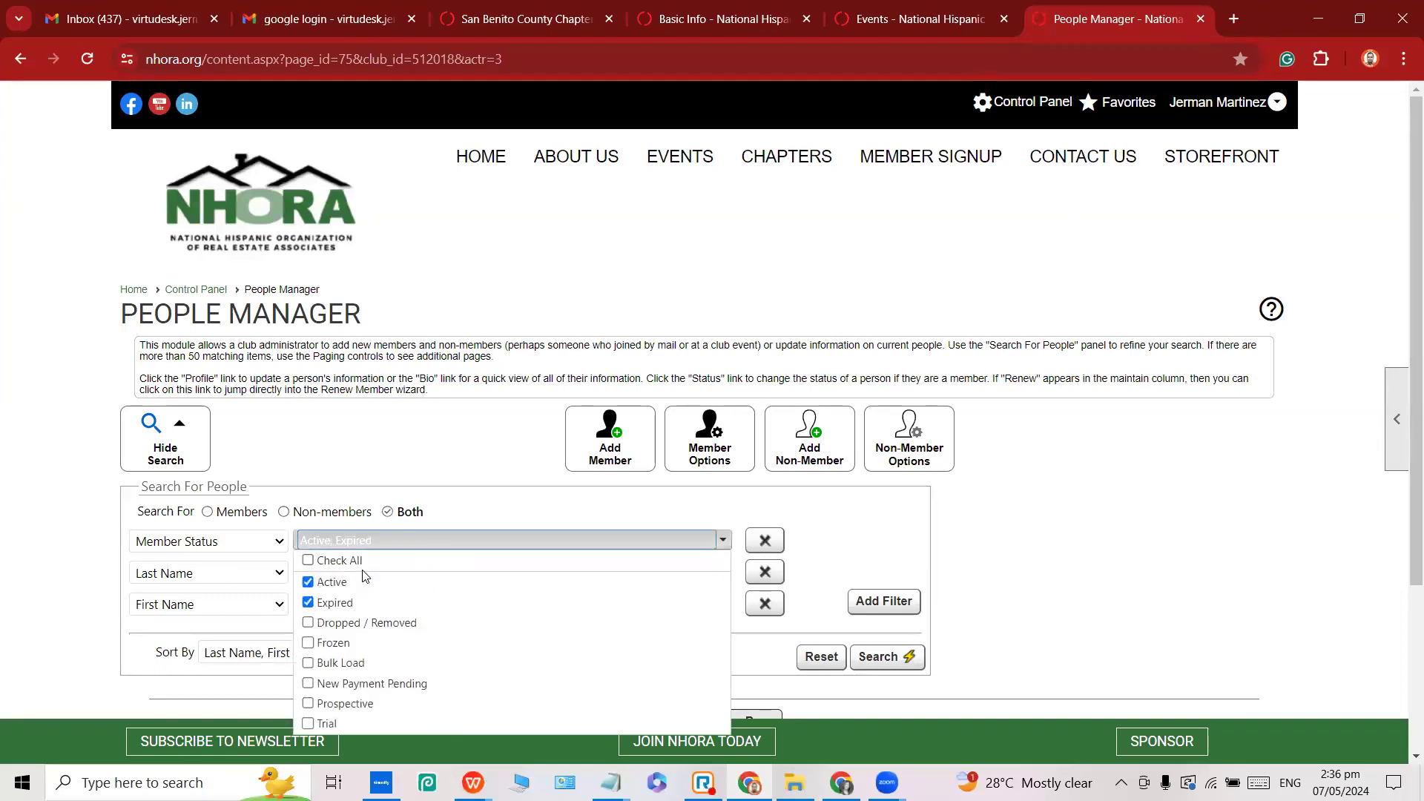
{"action": "left_click", "coordinate": [328, 605]}
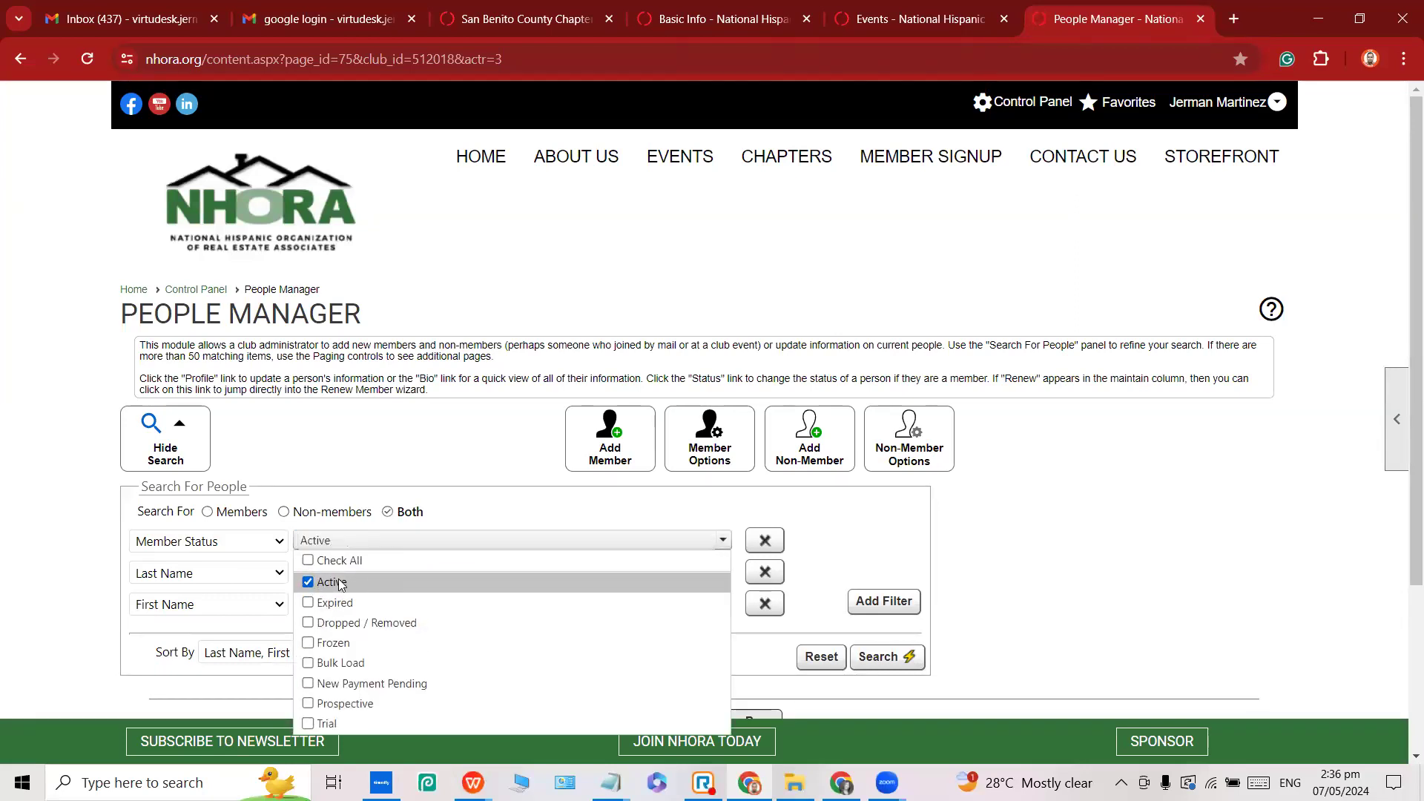
{"action": "left_click", "coordinate": [542, 517]}
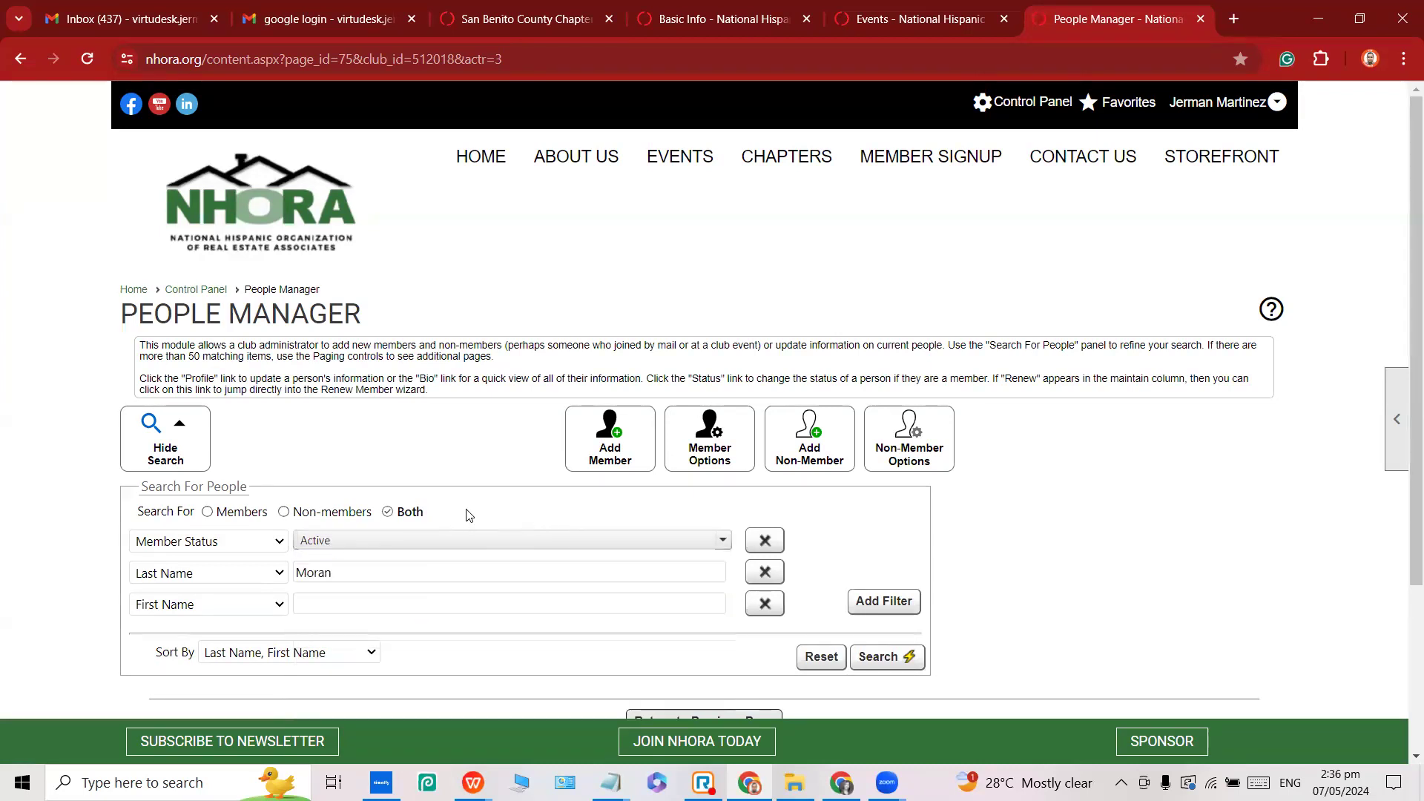
{"action": "scroll", "coordinate": [420, 447], "scroll_direction": "down", "scroll_amount": 3}
{"action": "left_click", "coordinate": [221, 327]}
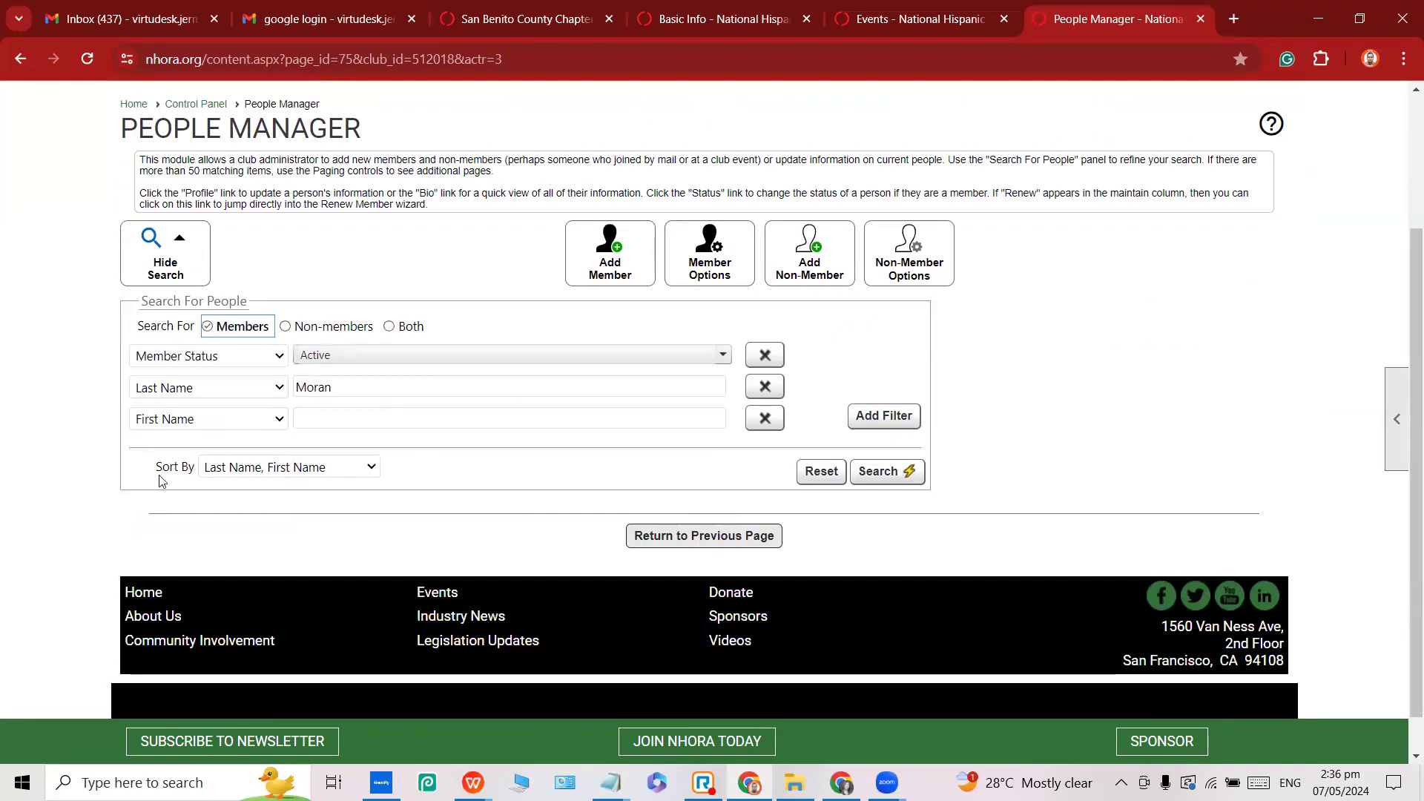
Run the search and select the single result's name and username.
{"action": "left_click", "coordinate": [892, 480]}
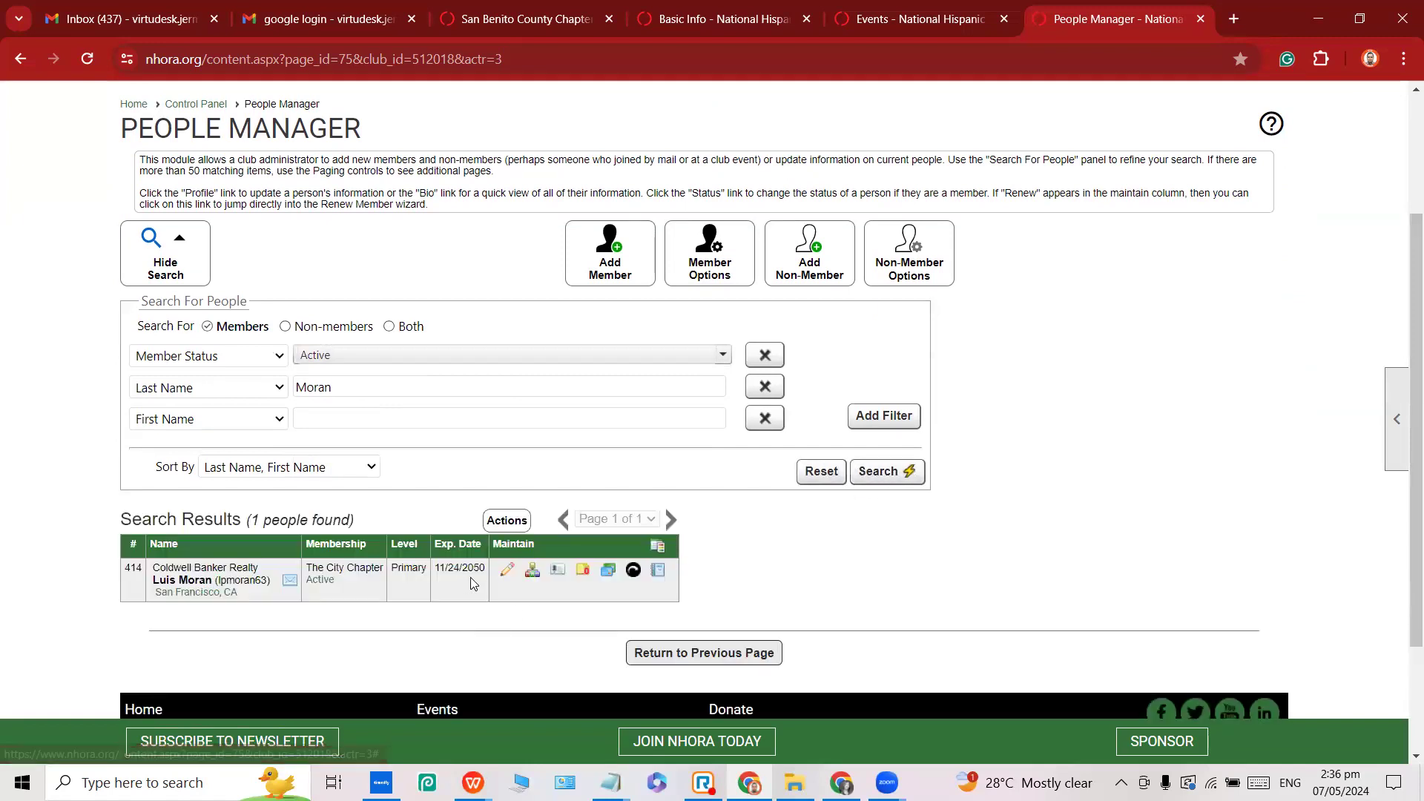
{"action": "triple_click", "coordinate": [180, 581]}
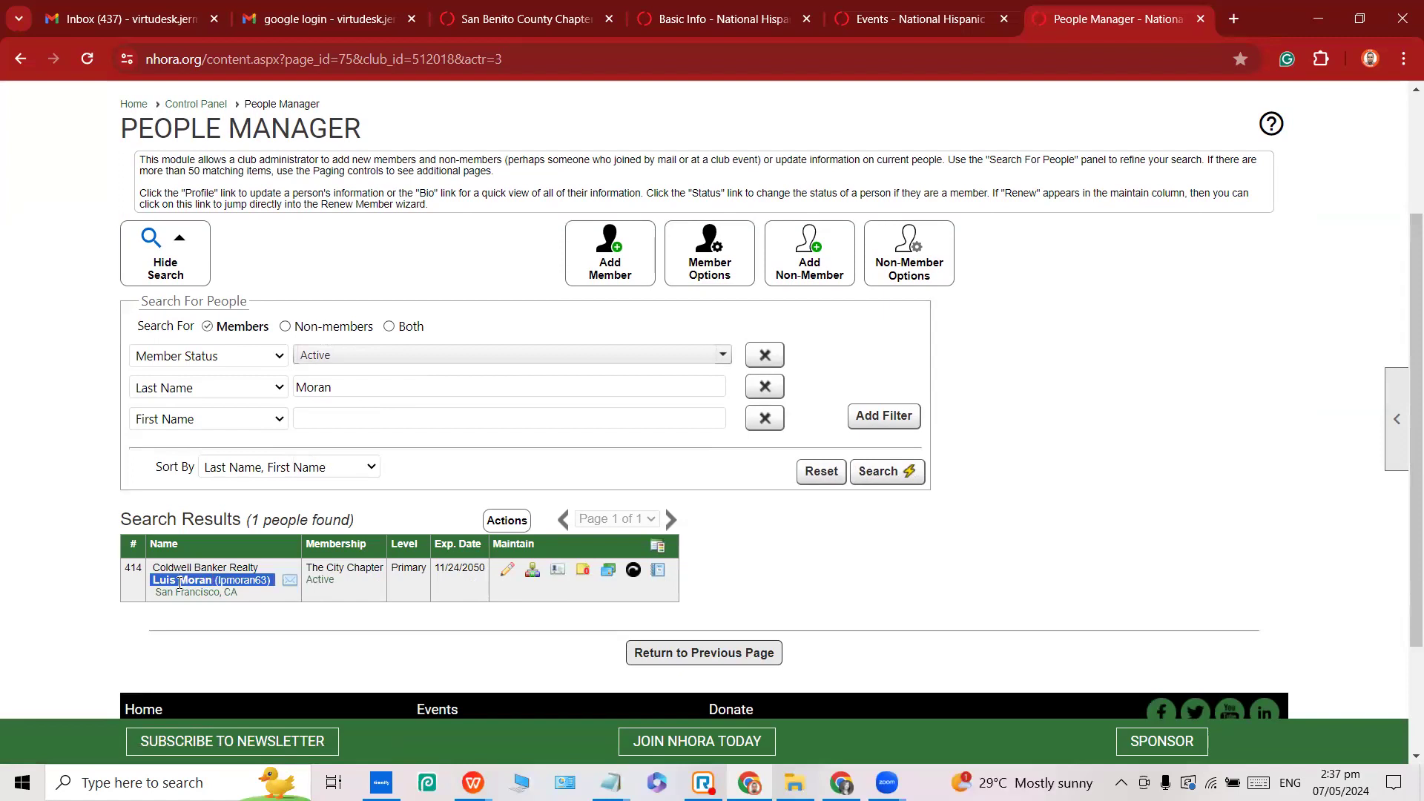
{"action": "double_click", "coordinate": [180, 581]}
{"action": "double_click", "coordinate": [162, 581]}
{"action": "double_click", "coordinate": [188, 582]}
{"action": "double_click", "coordinate": [156, 580]}
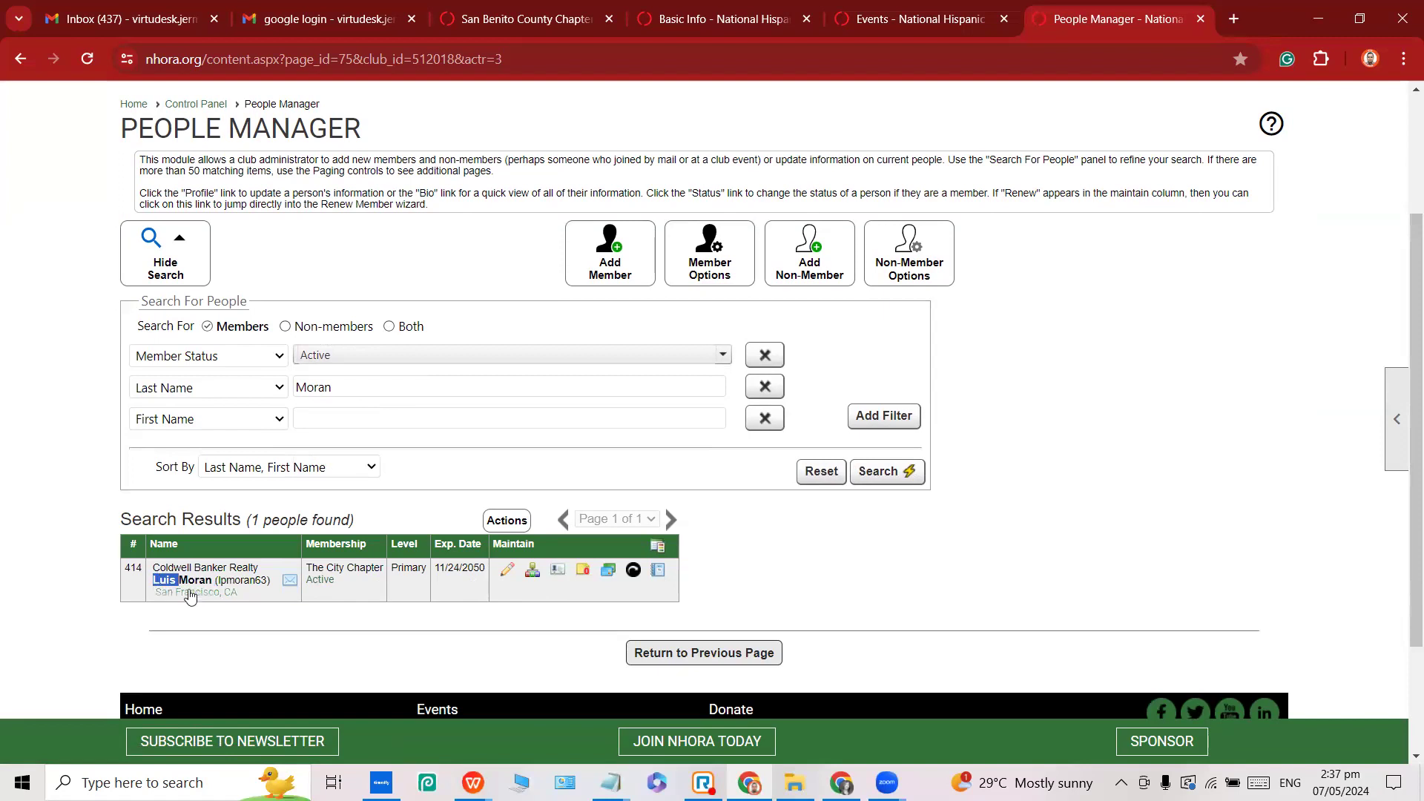
{"action": "mouse_move", "coordinate": [217, 580]}
{"action": "left_mouse_down"}
{"action": "mouse_move", "coordinate": [262, 580]}
{"action": "mouse_move", "coordinate": [283, 607]}
{"action": "mouse_move", "coordinate": [268, 582]}
{"action": "mouse_move", "coordinate": [216, 582]}
{"action": "left_mouse_up"}
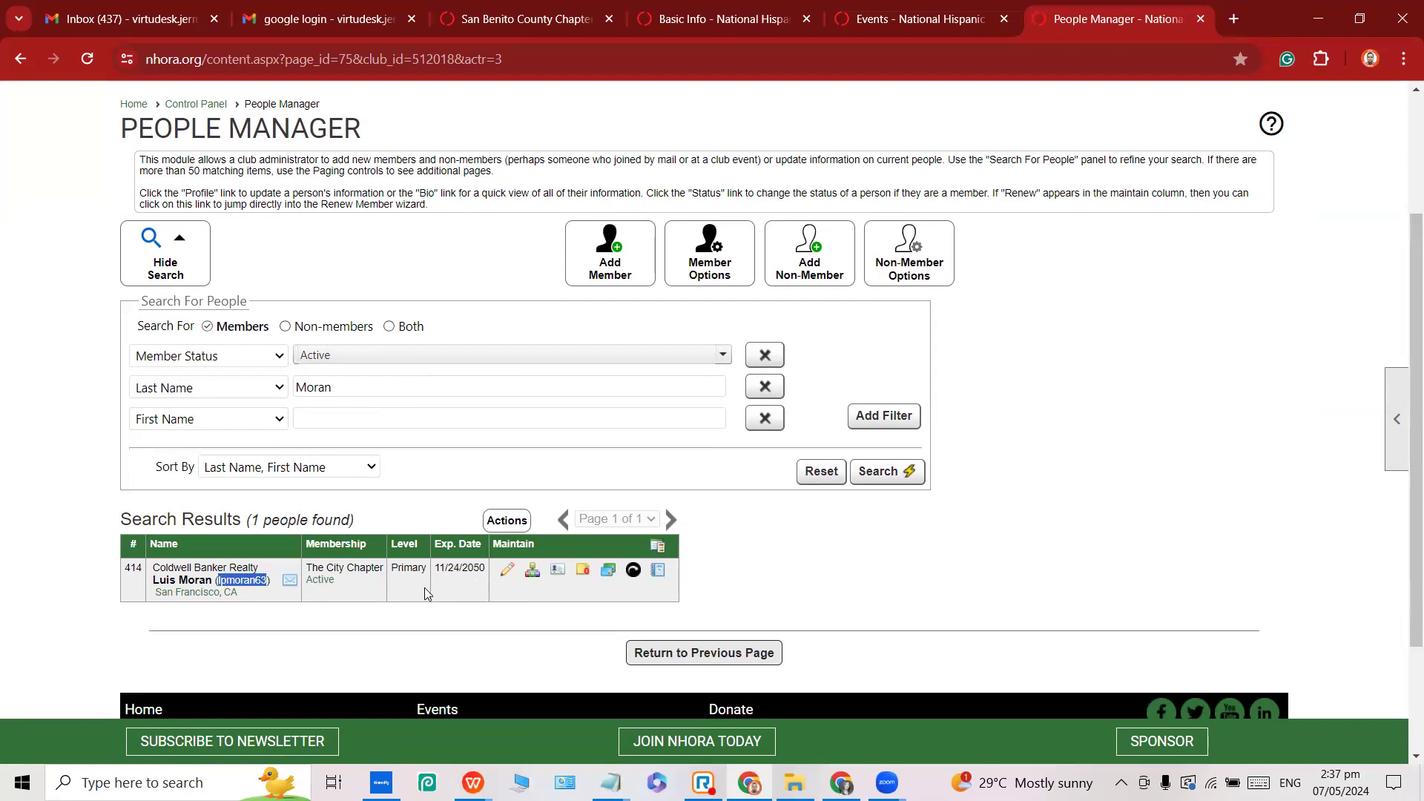
Review the member's mailing categories, then open their Member Bio page.
{"action": "left_click", "coordinate": [535, 577]}
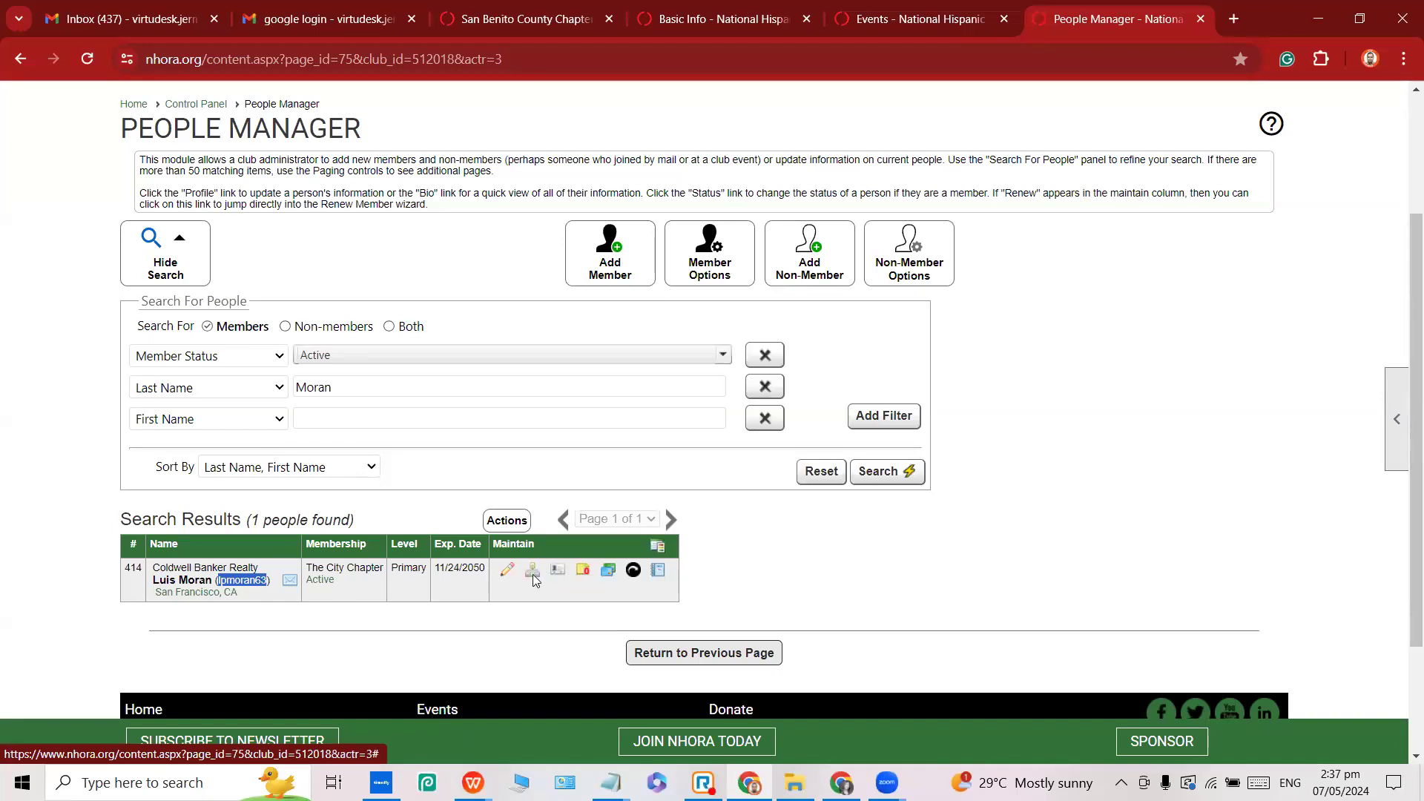
{"action": "left_click", "coordinate": [869, 142]}
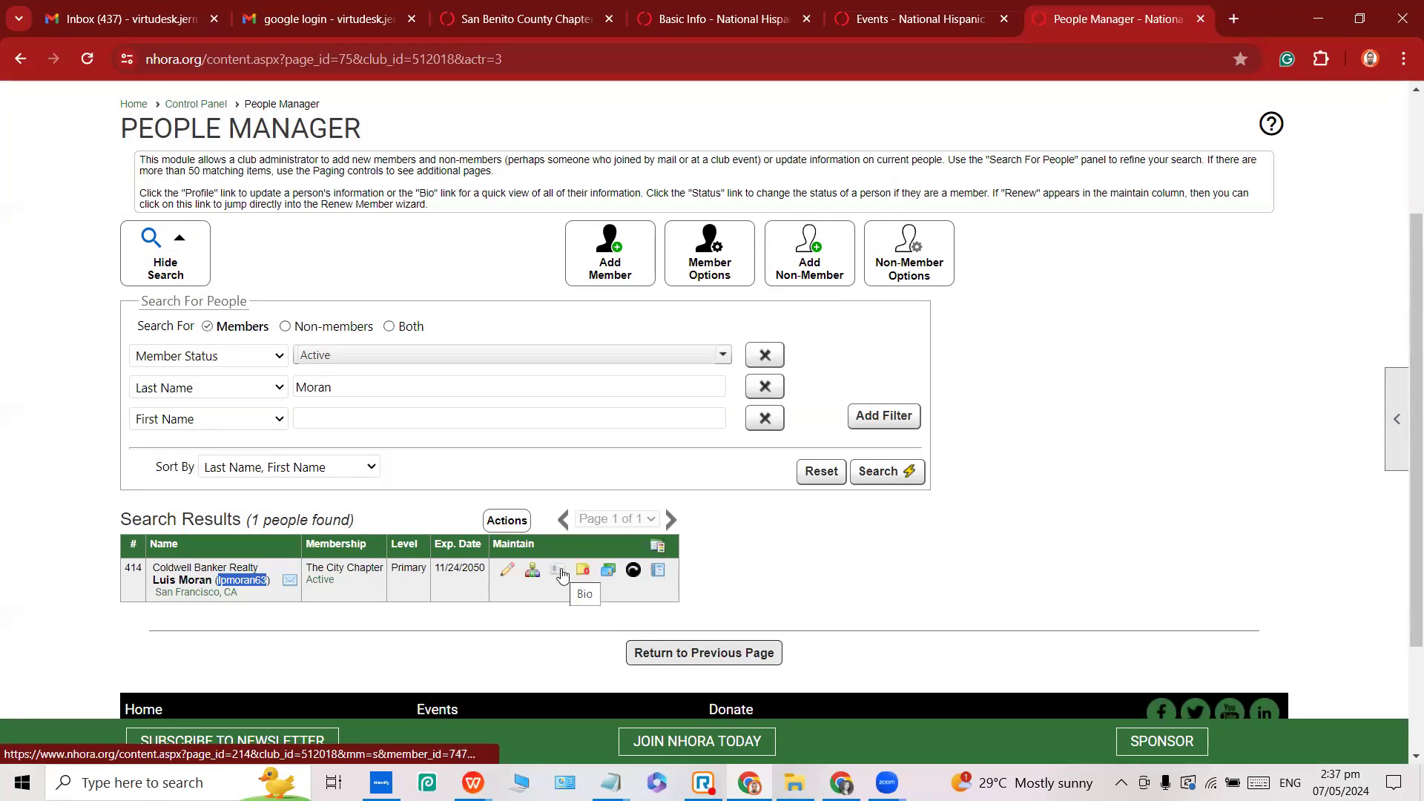
{"action": "left_click", "coordinate": [247, 579]}
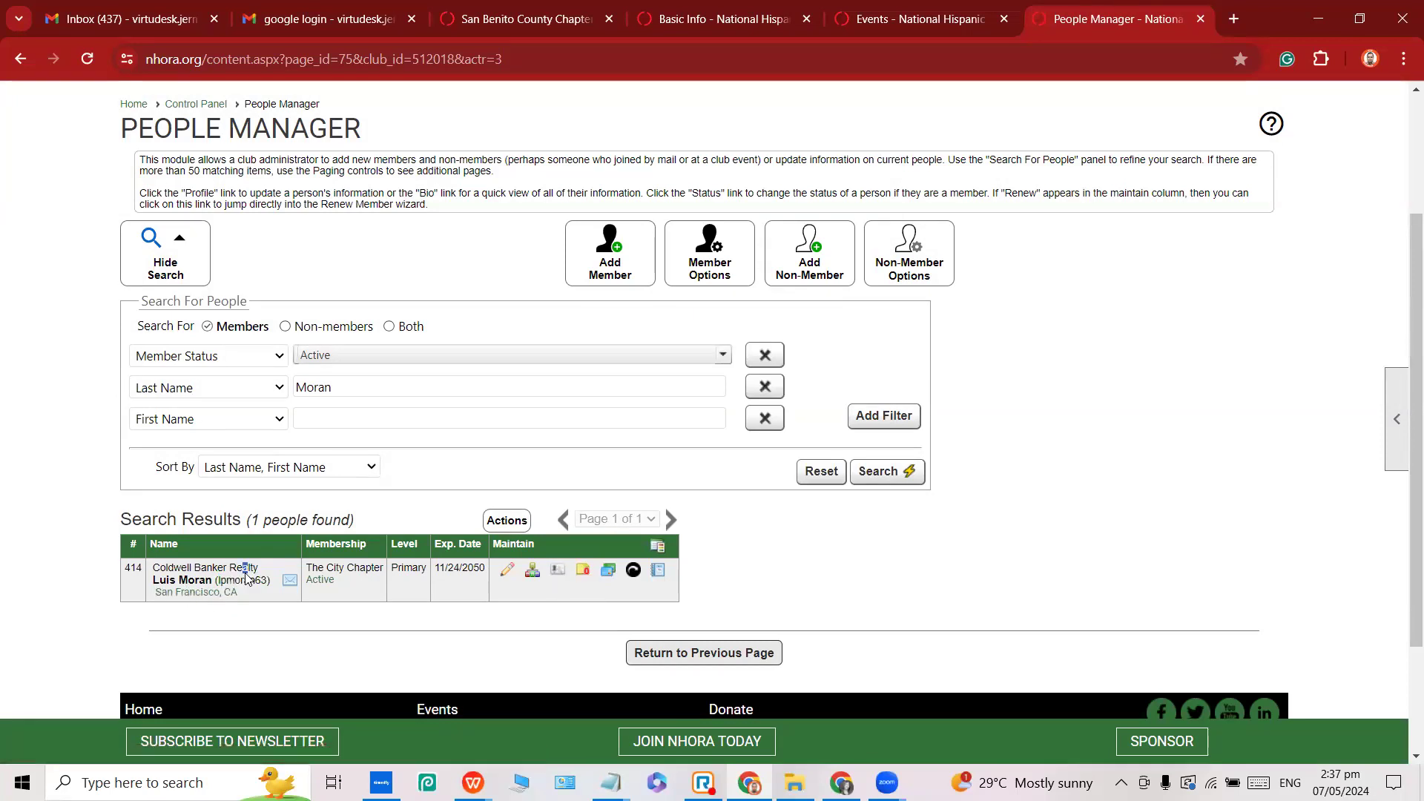
{"action": "double_click", "coordinate": [245, 578]}
{"action": "left_click", "coordinate": [557, 573]}
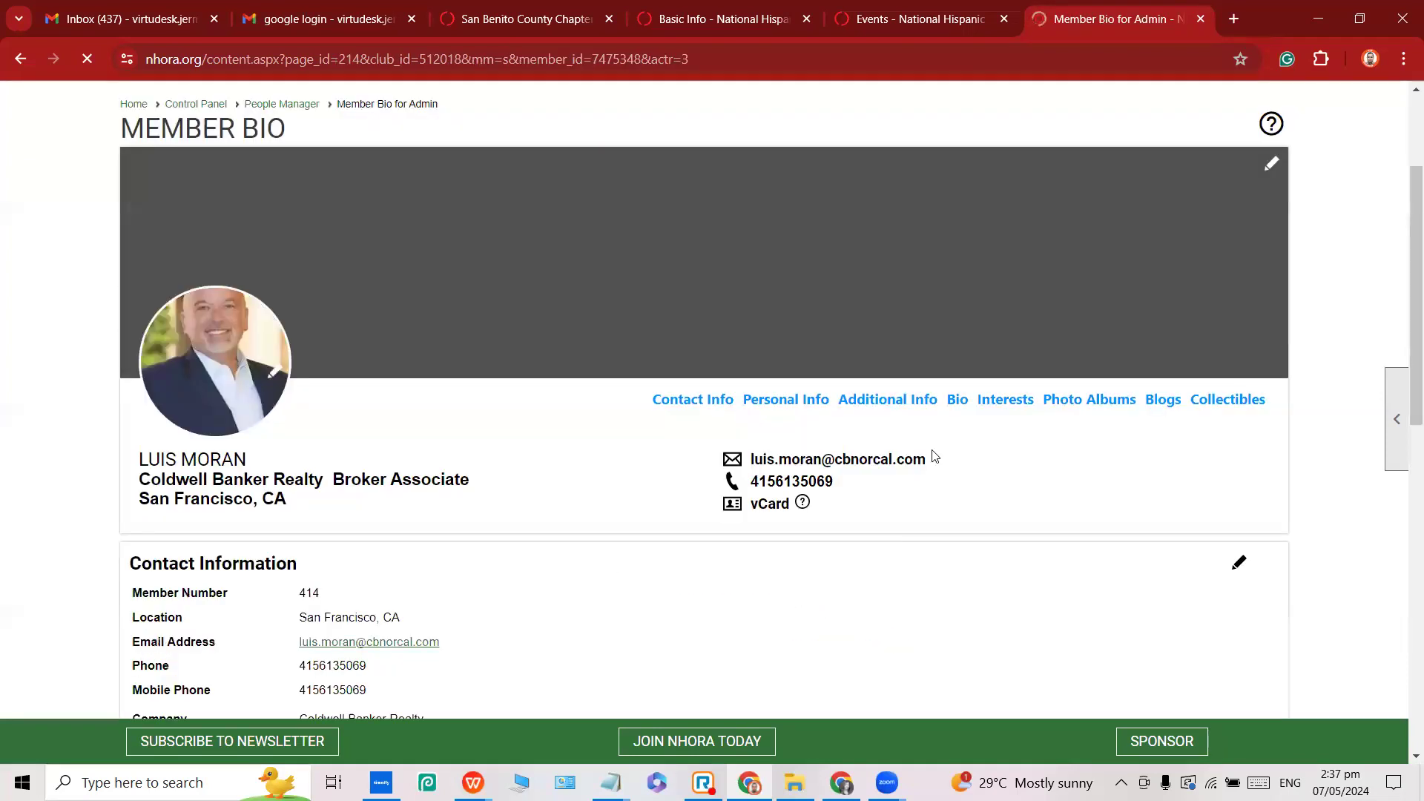
Select the member's email address on the Member Bio page.
{"action": "left_click_drag", "start_coordinate": [934, 456], "coordinate": [750, 468]}
{"action": "key", "text": "ctrl+c"}
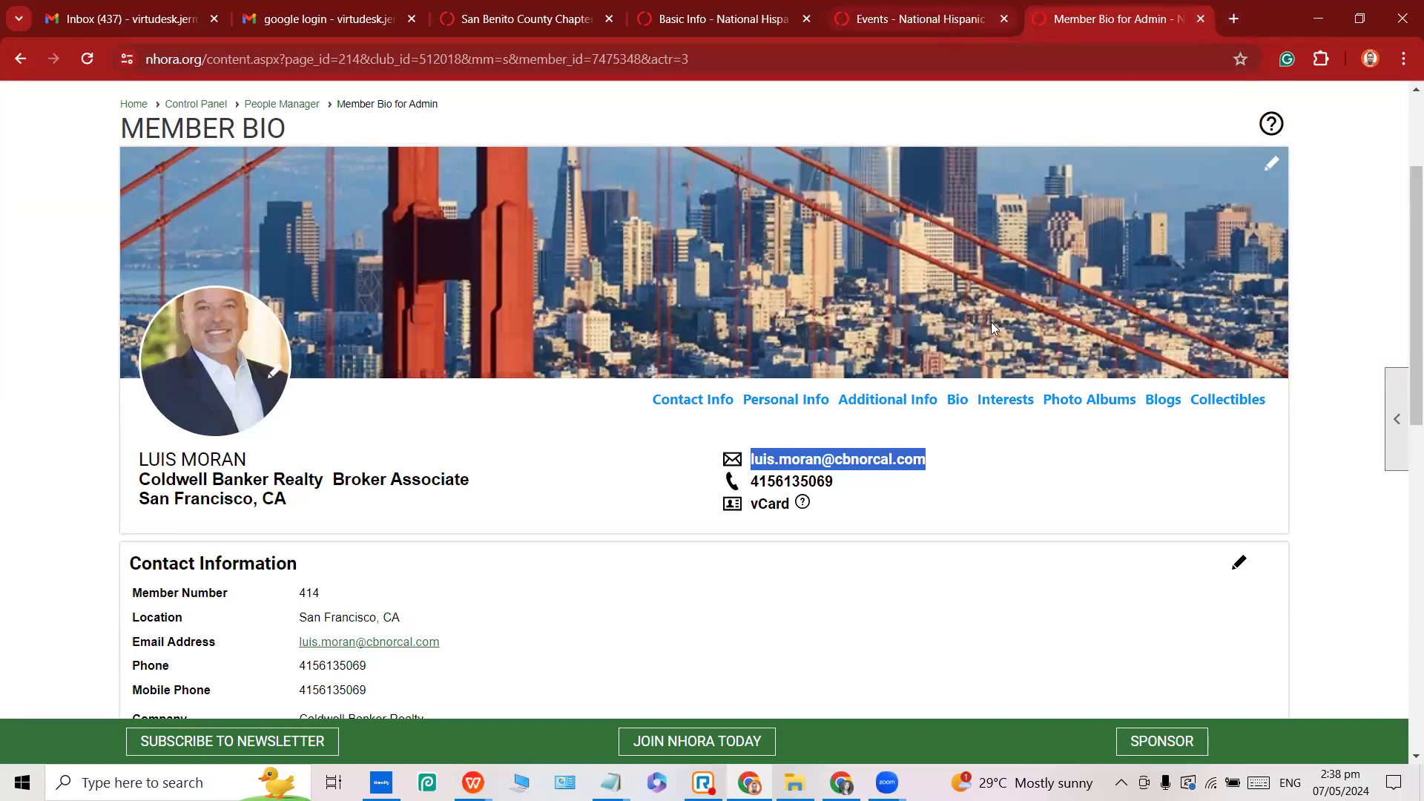
From the Networking Mixer registration window, open Member Login and choose Forgot My Username/Password.
{"action": "left_click", "coordinate": [841, 782]}
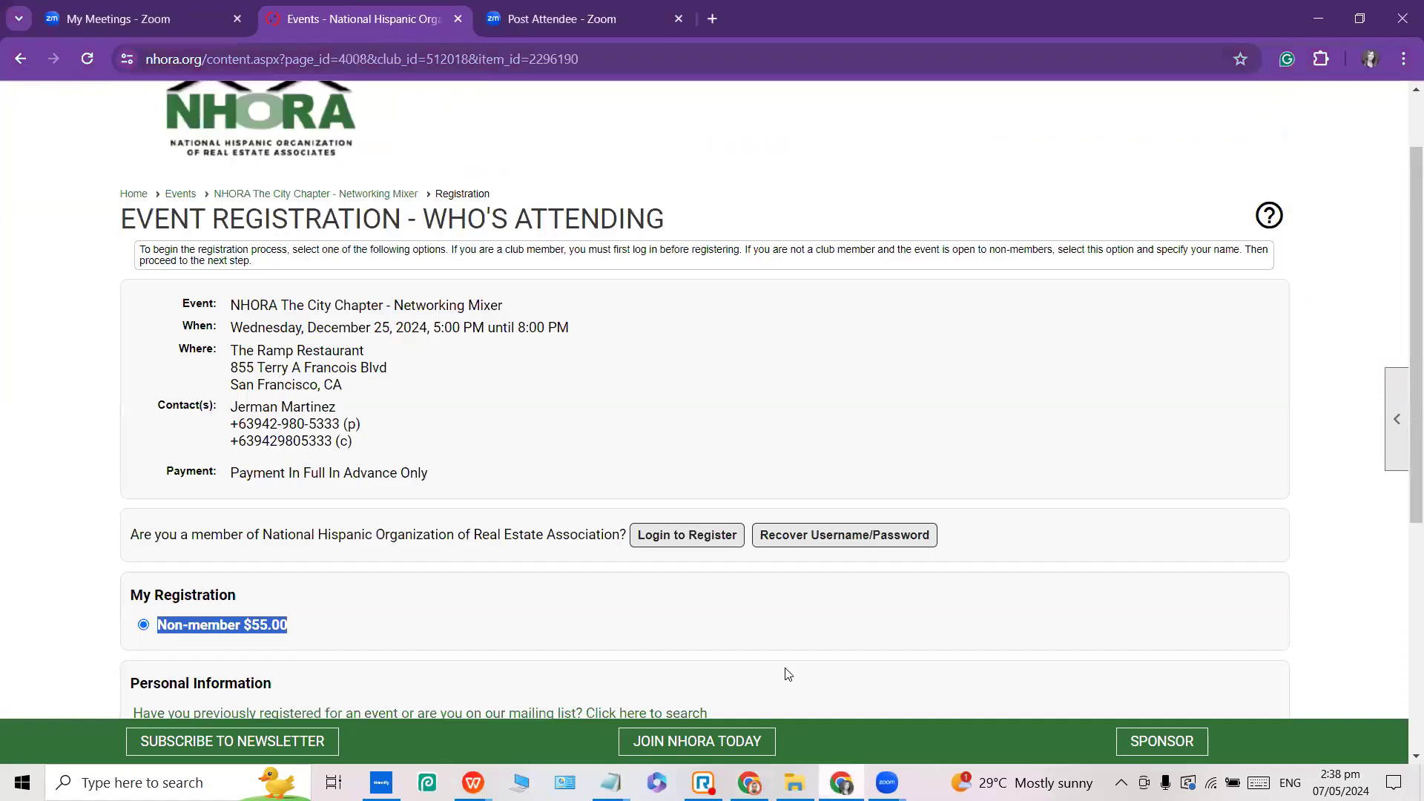
{"action": "scroll", "coordinate": [1246, 104], "scroll_direction": "up", "scroll_amount": 1}
{"action": "left_click", "coordinate": [1251, 109]}
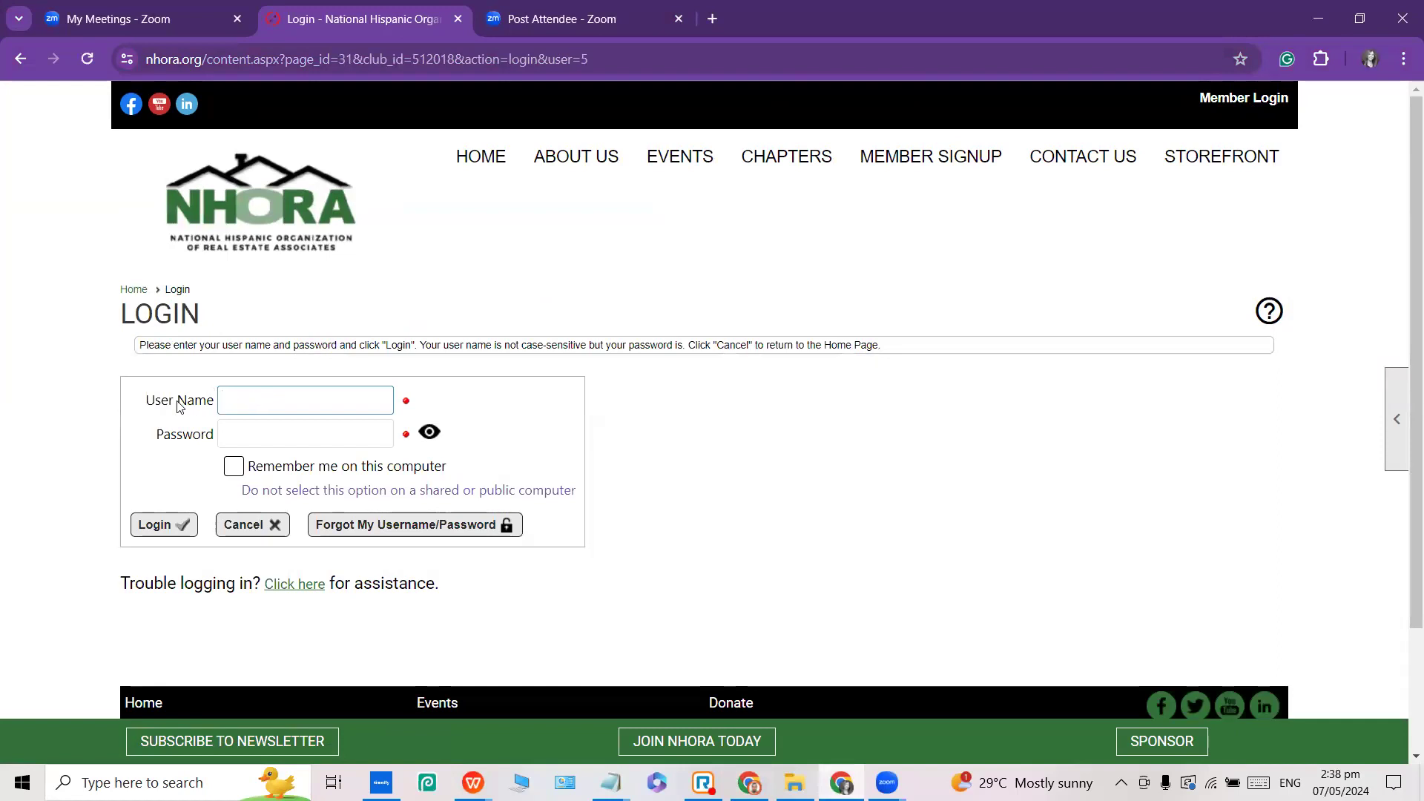
{"action": "left_click_drag", "start_coordinate": [146, 401], "coordinate": [293, 400]}
{"action": "left_click_drag", "start_coordinate": [158, 434], "coordinate": [245, 432]}
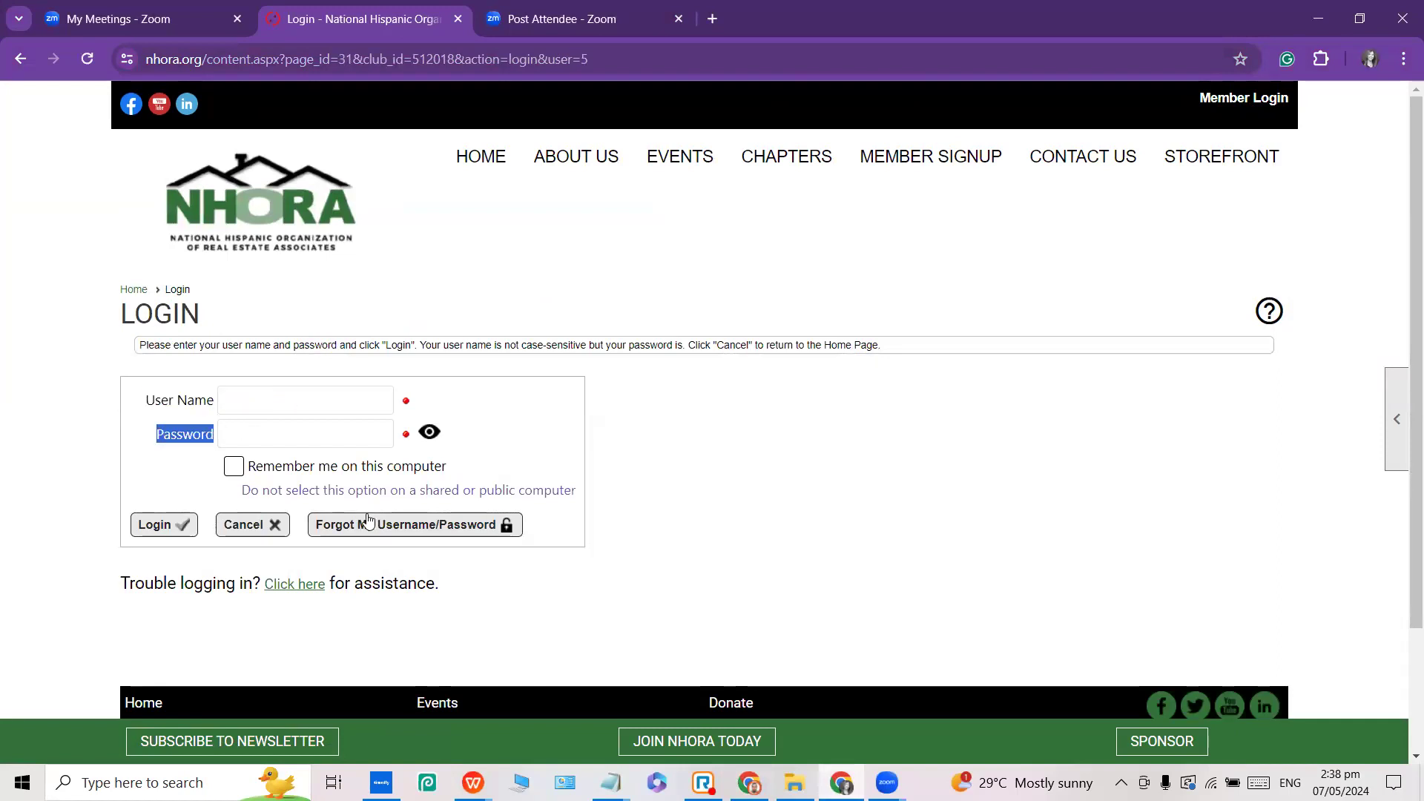
{"action": "left_click", "coordinate": [417, 531]}
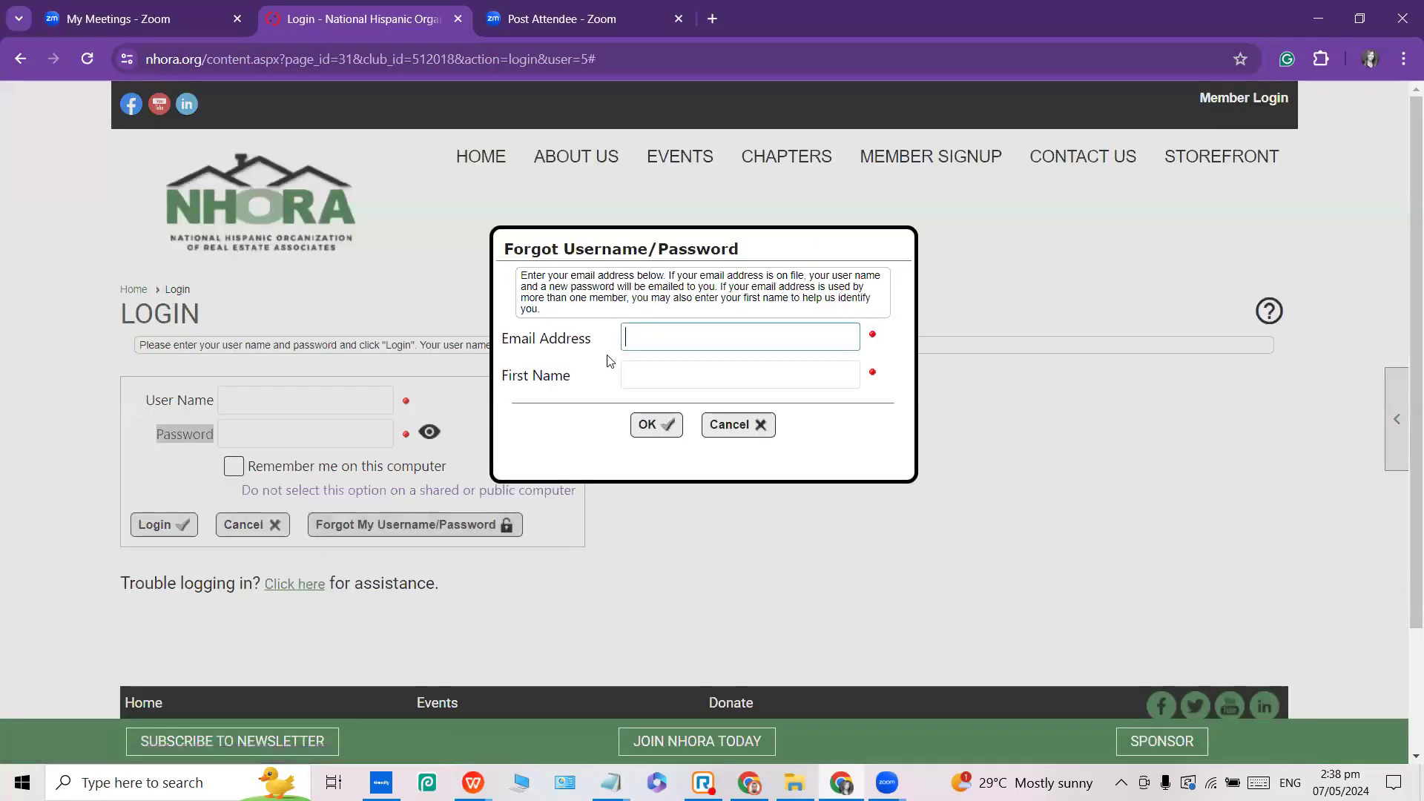
{"action": "left_click", "coordinate": [674, 339]}
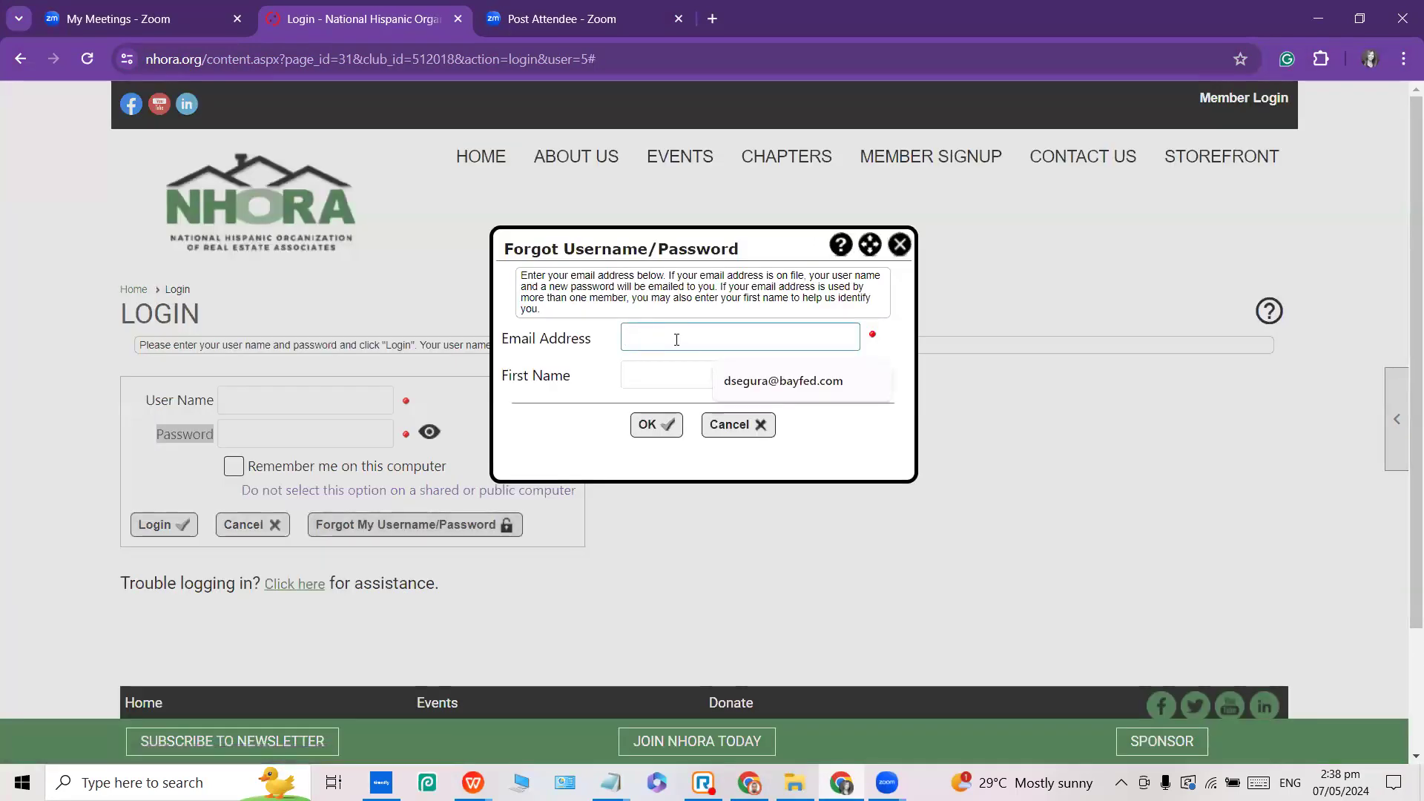
{"action": "key", "text": "ctrl+v"}
{"action": "left_click", "coordinate": [651, 374]}
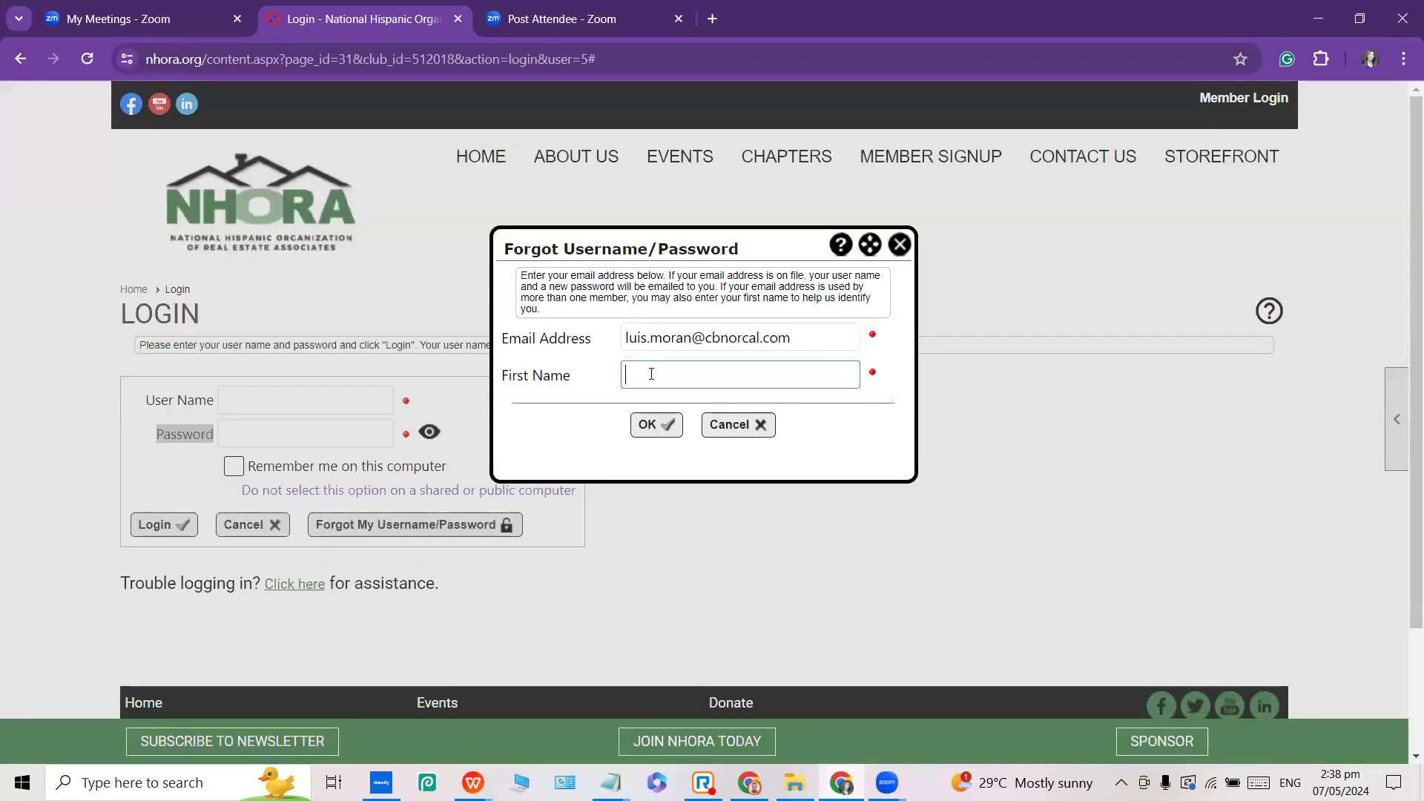
{"action": "left_click", "coordinate": [807, 336]}
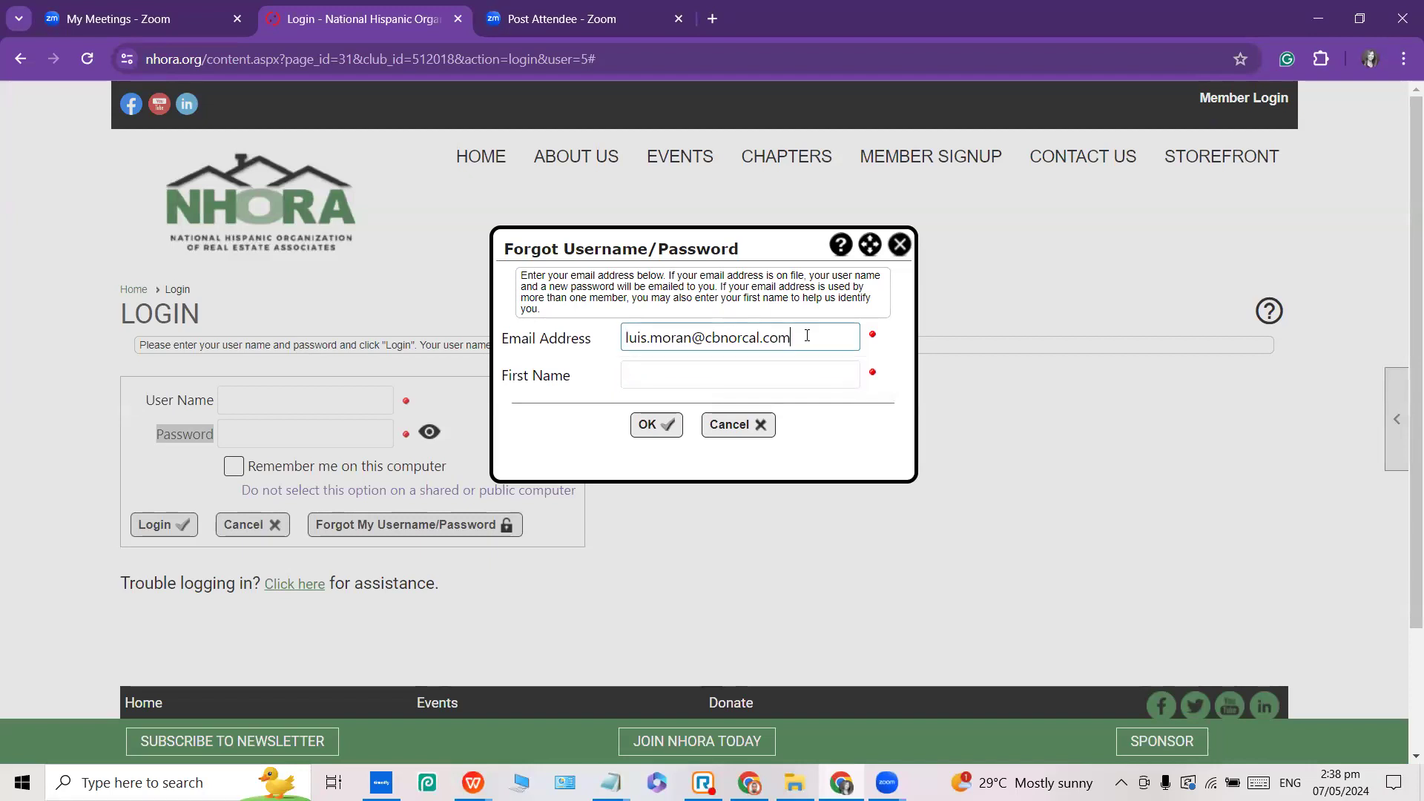
{"action": "left_click", "coordinate": [674, 377]}
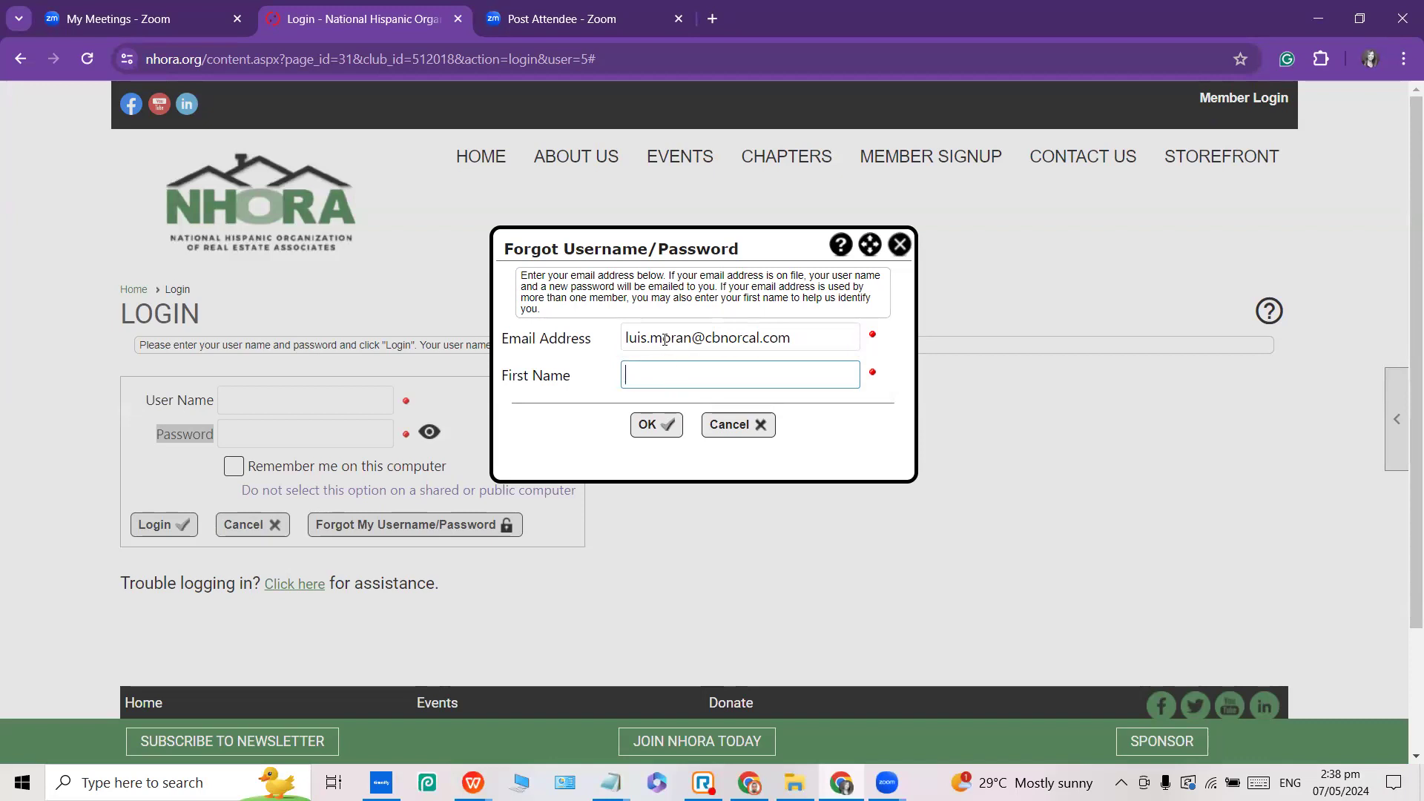
{"action": "left_click_drag", "start_coordinate": [649, 339], "coordinate": [614, 345]}
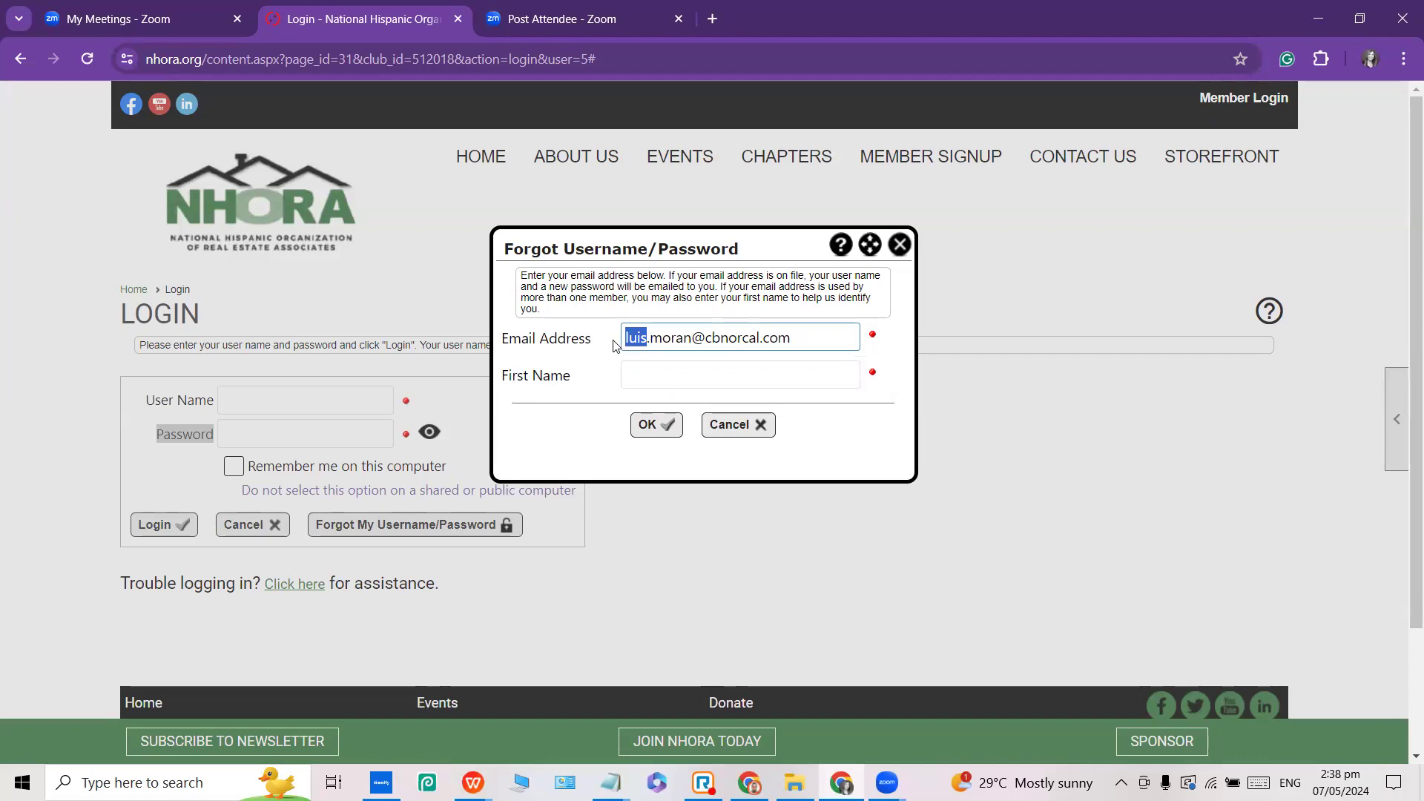
{"action": "left_click", "coordinate": [898, 245]}
{"action": "left_click_drag", "start_coordinate": [145, 401], "coordinate": [248, 393]}
{"action": "left_click", "coordinate": [247, 397]}
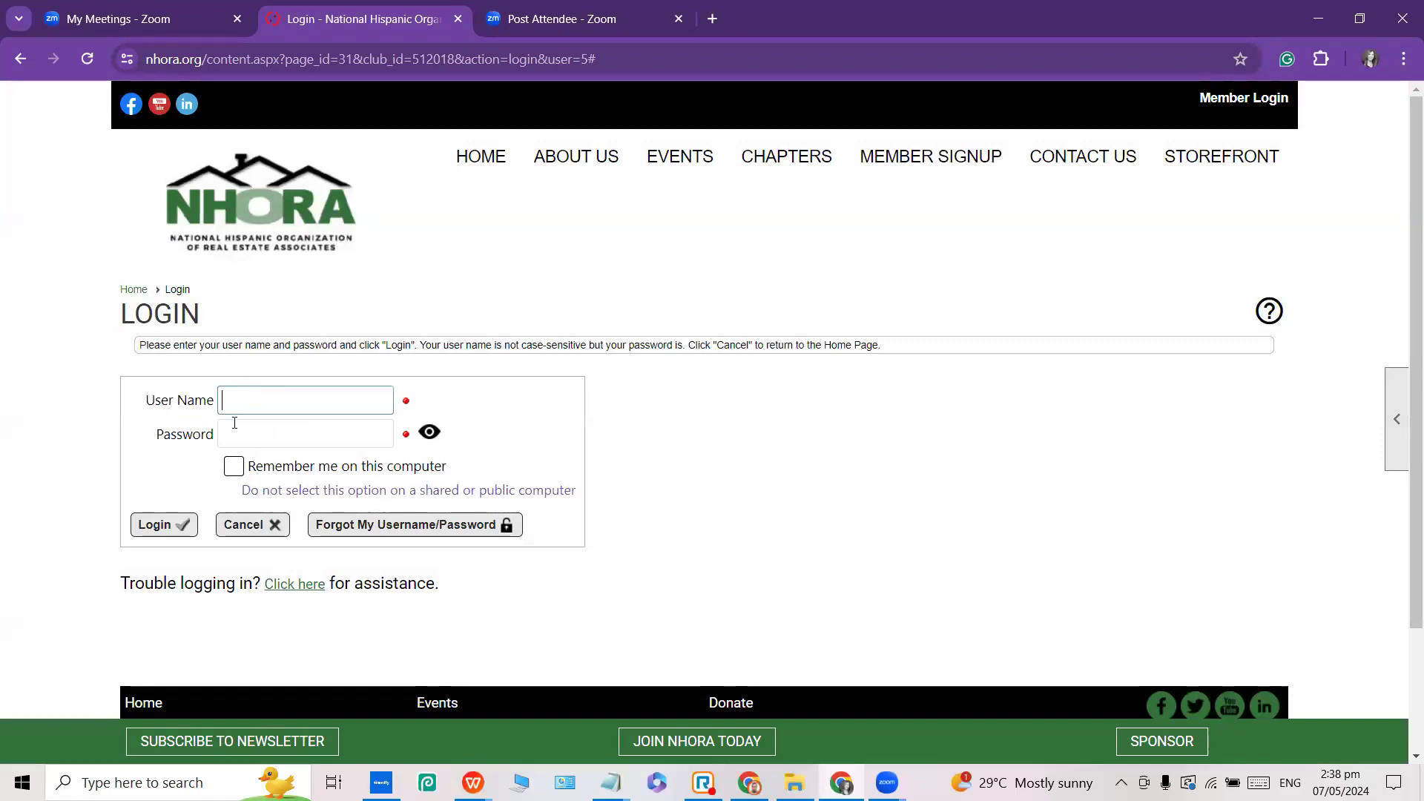
{"action": "left_click", "coordinate": [236, 430]}
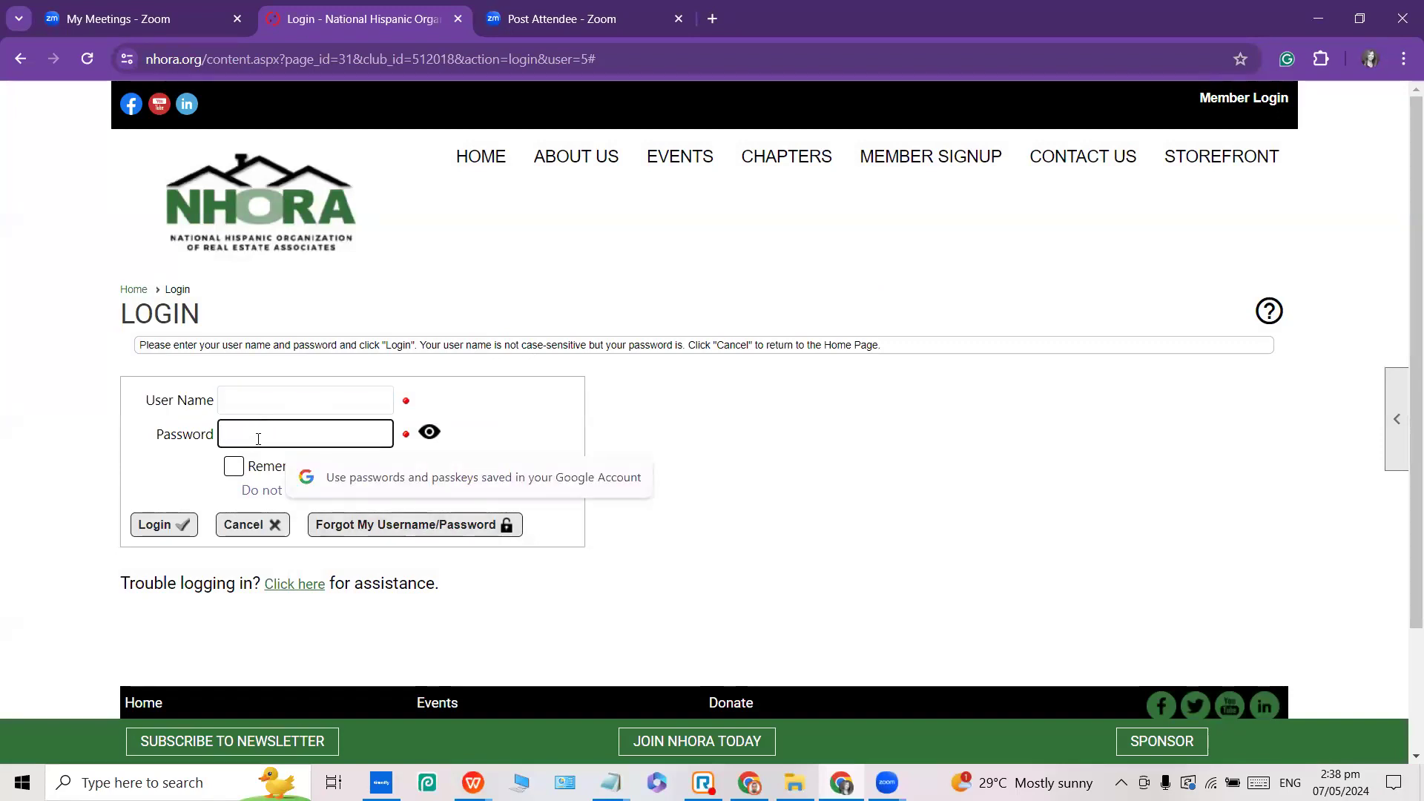